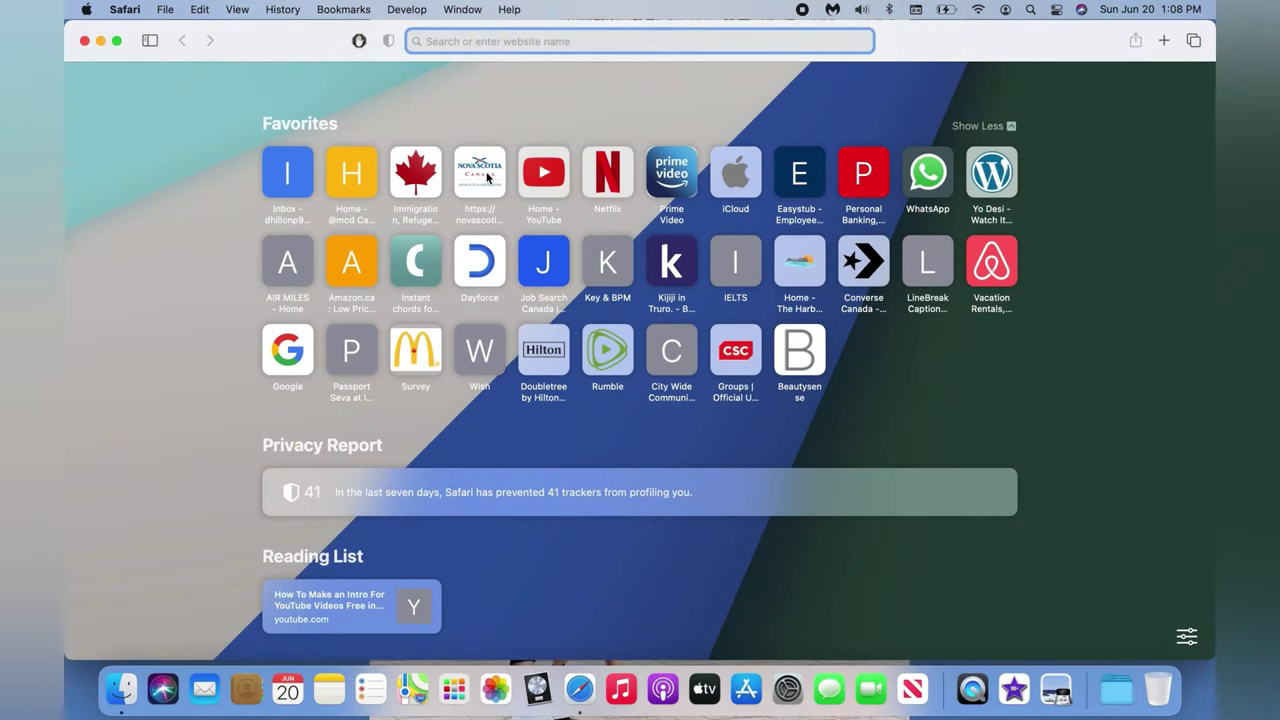
# Step: Go from the Nova Scotia Immigration favourite via Immigrate Here to the Nova Scotia Experience: Express Entry page
pyautogui.click(486, 172)
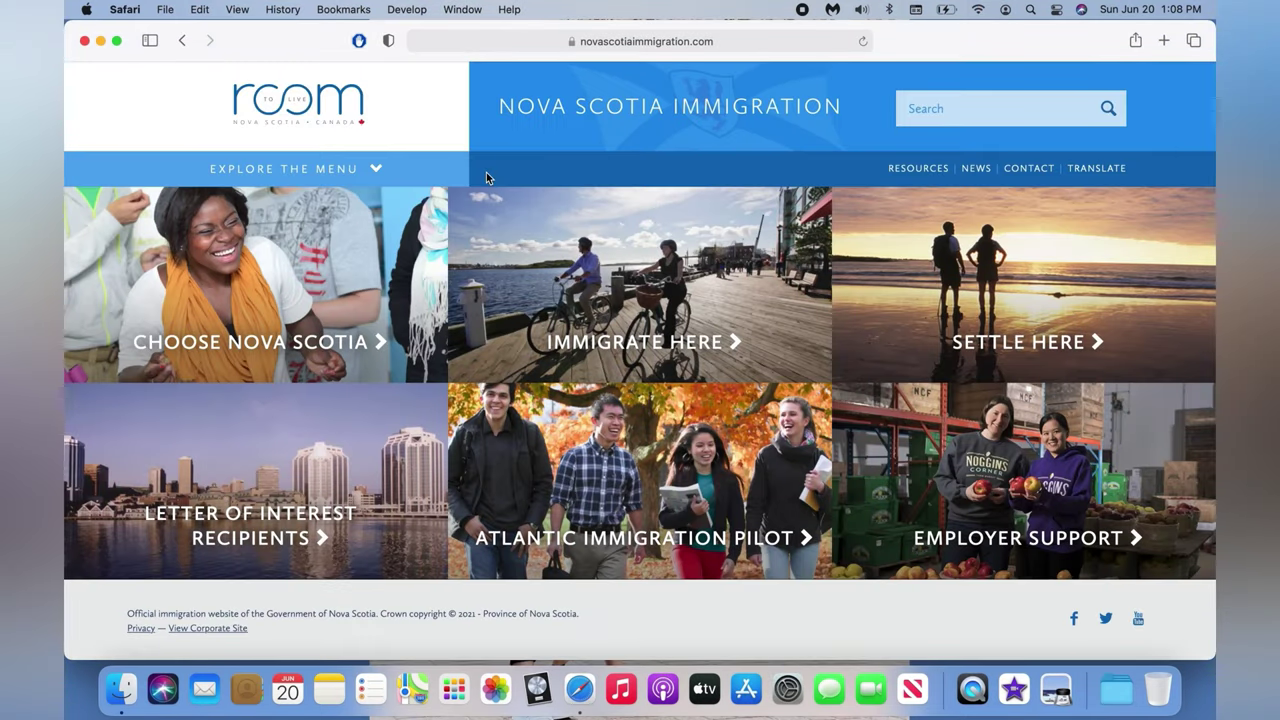
pyautogui.click(645, 346)
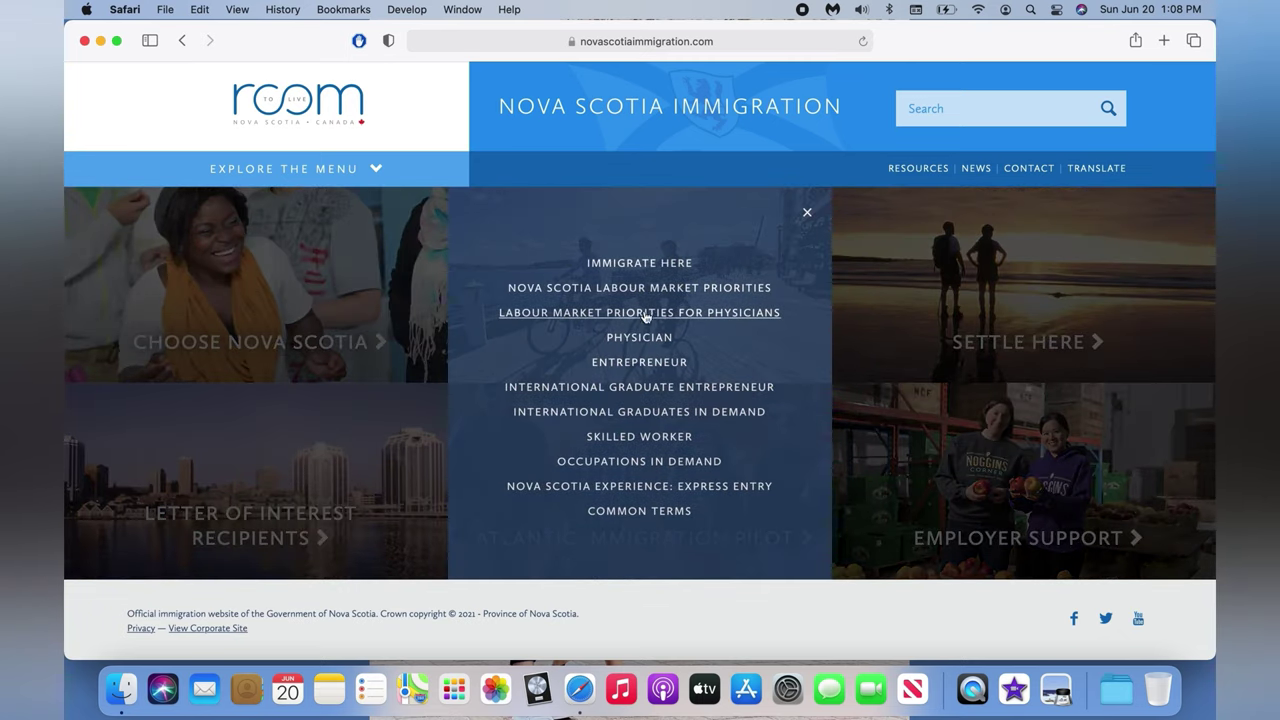
pyautogui.click(638, 486)
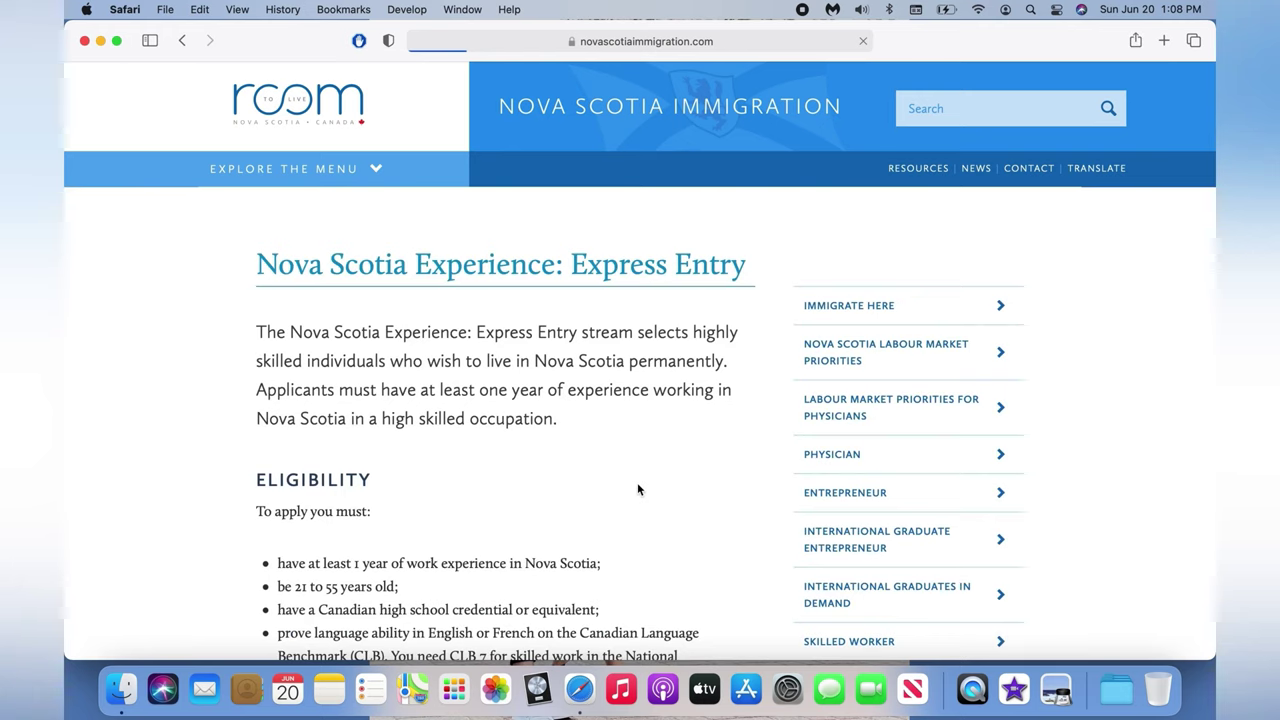
# Step: Highlight the work-experience, 21 to 55 age and high school credential eligibility requirements
pyautogui.scroll(-3, 637, 489)
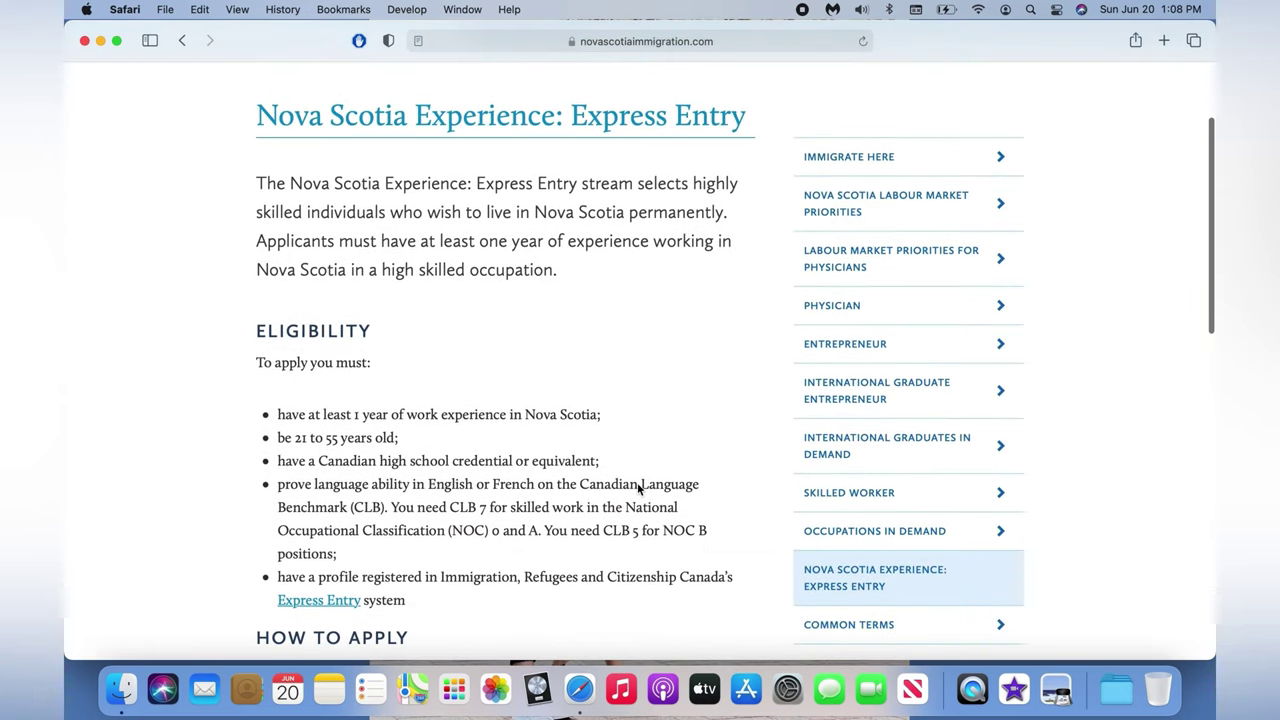
pyautogui.moveTo(274, 416); pyautogui.dragTo(616, 411)
pyautogui.scroll(-3, 456, 488)
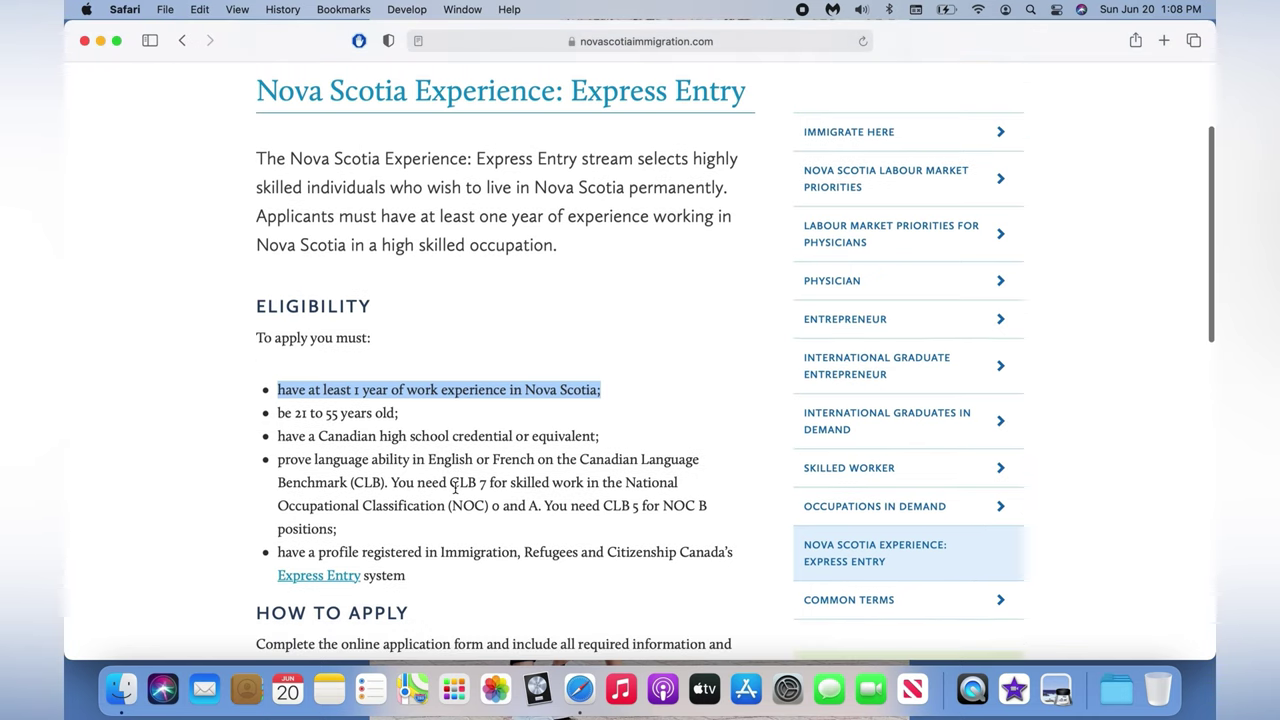
pyautogui.click(357, 404)
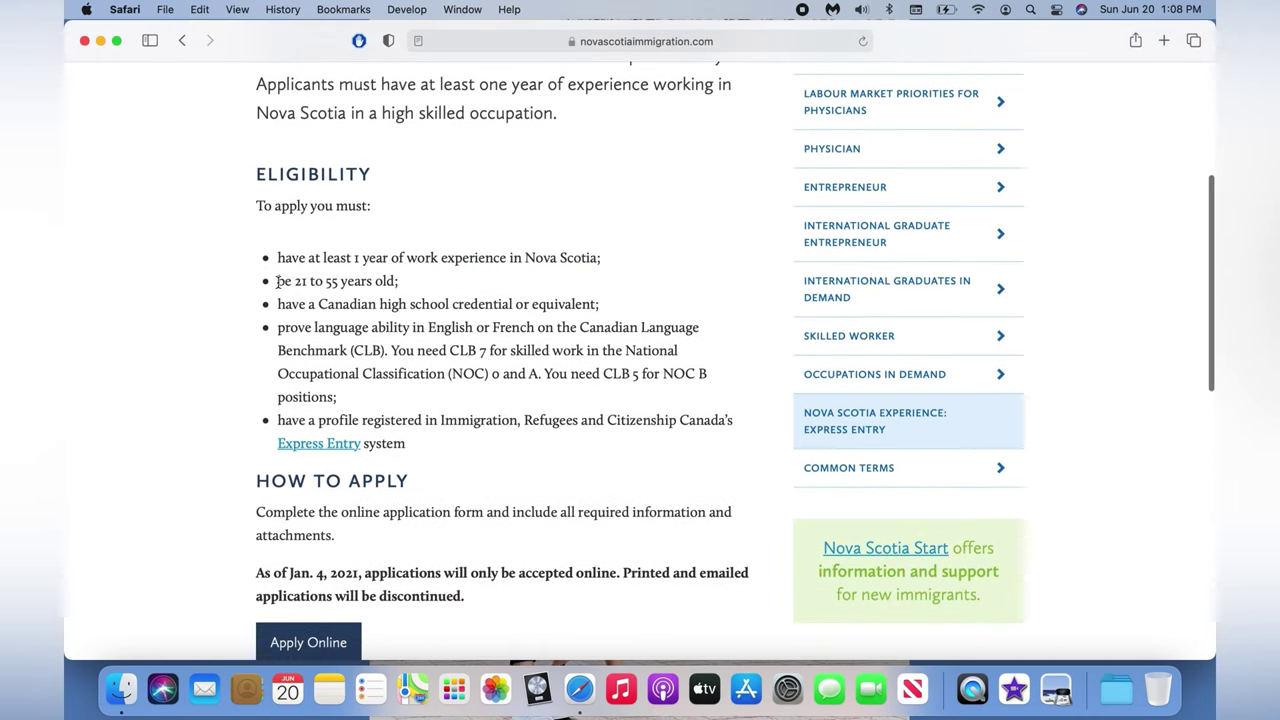
pyautogui.moveTo(277, 281); pyautogui.dragTo(400, 281)
pyautogui.click(392, 332)
pyautogui.moveTo(281, 303); pyautogui.dragTo(612, 311)
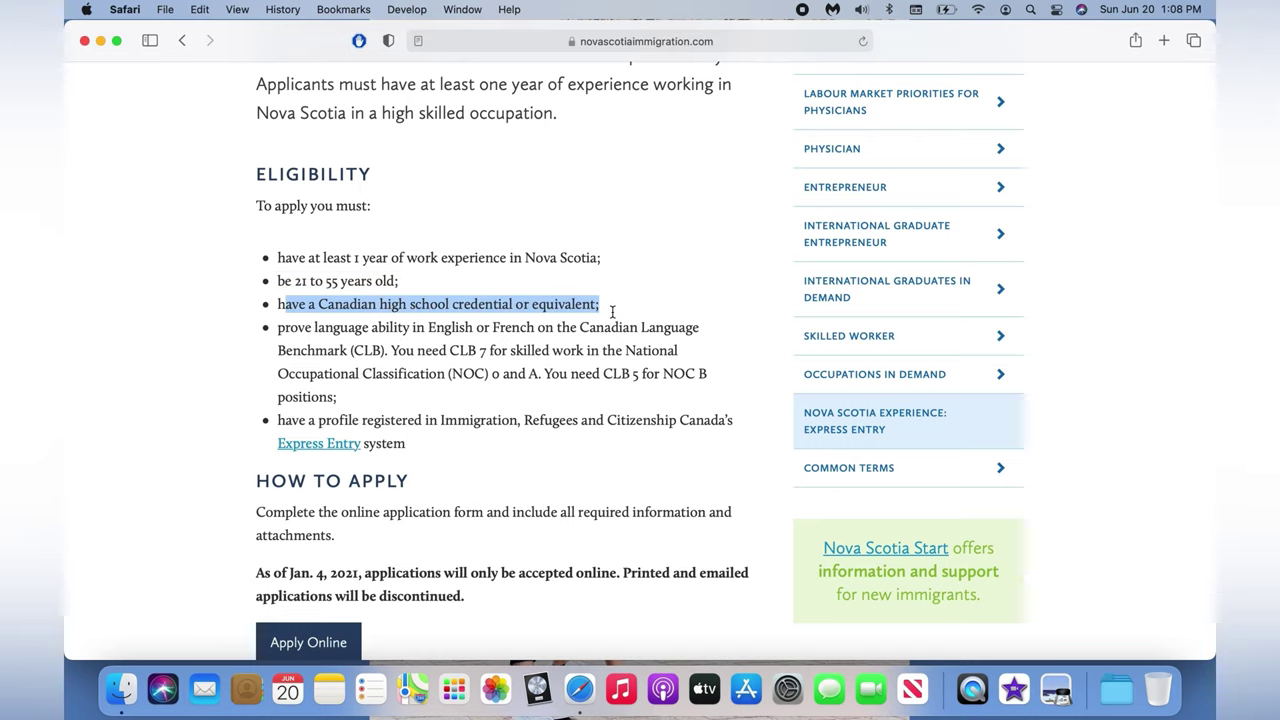
pyautogui.click(424, 380)
# Step: Highlight the CLB 5 for NOC B and Express Entry requirements, then start the online application
pyautogui.scroll(-1, 480, 365)
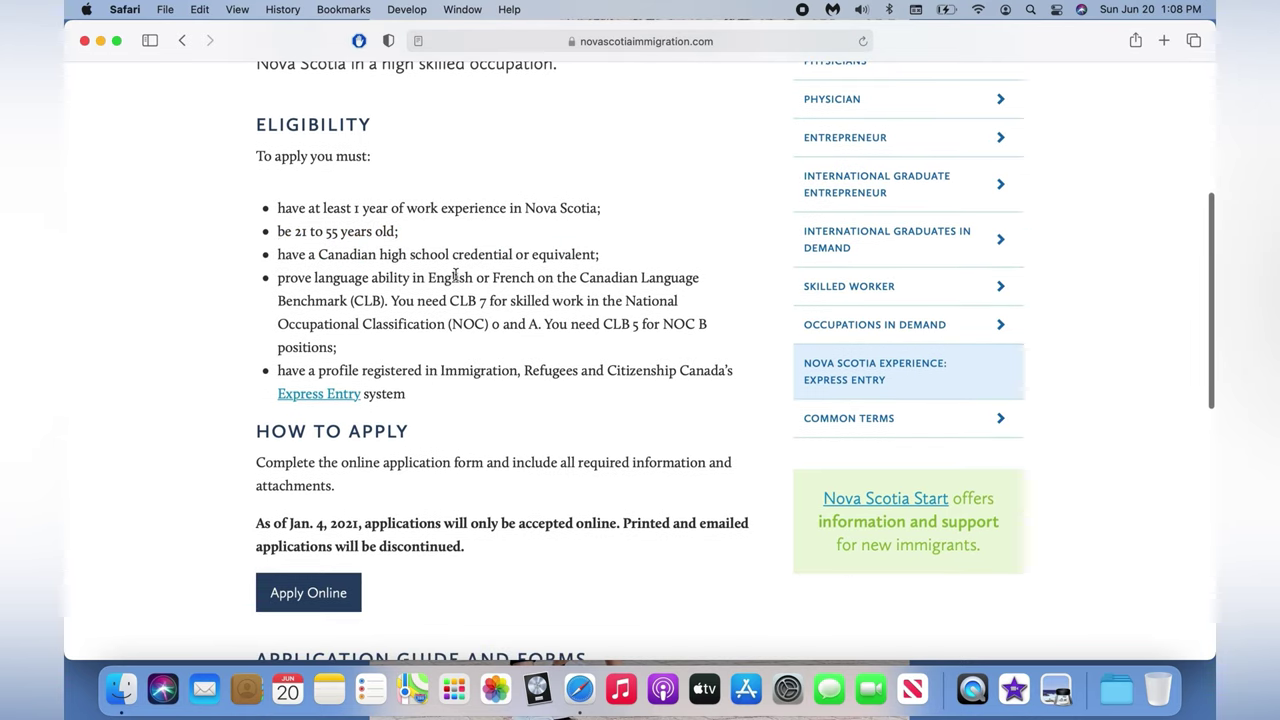
pyautogui.moveTo(545, 323); pyautogui.dragTo(546, 347)
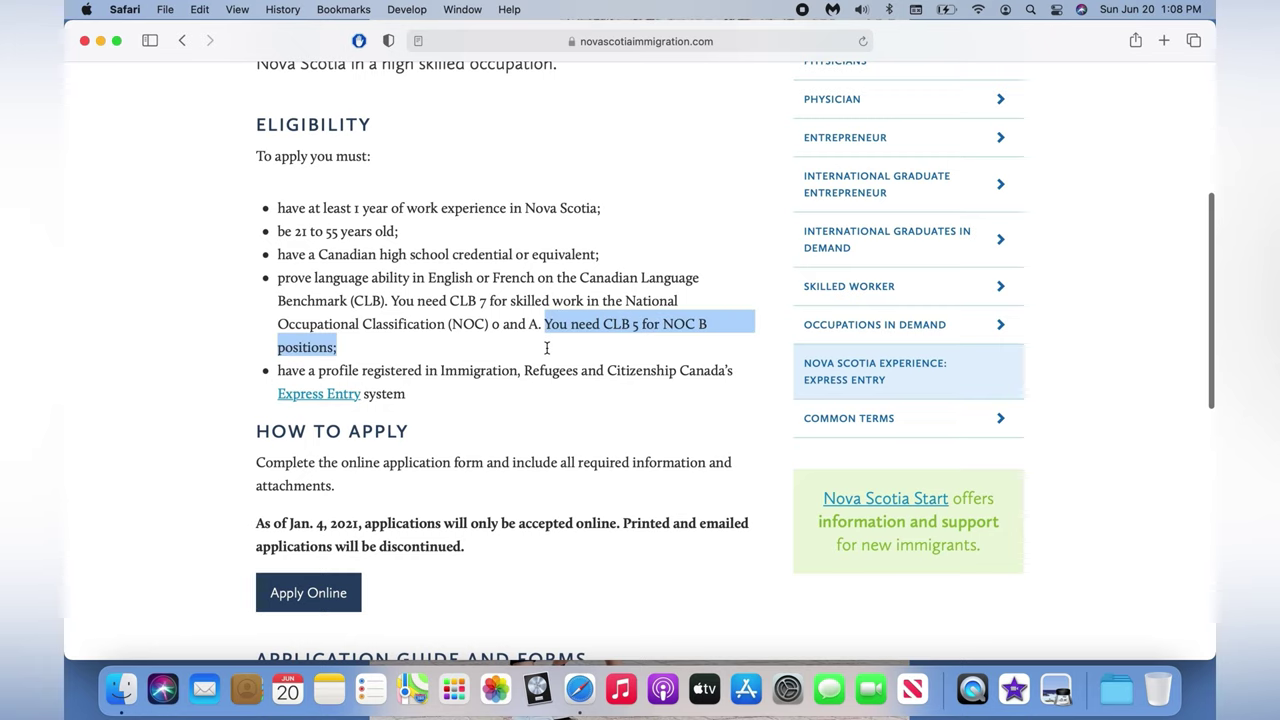
pyautogui.click(544, 438)
pyautogui.scroll(-1, 465, 428)
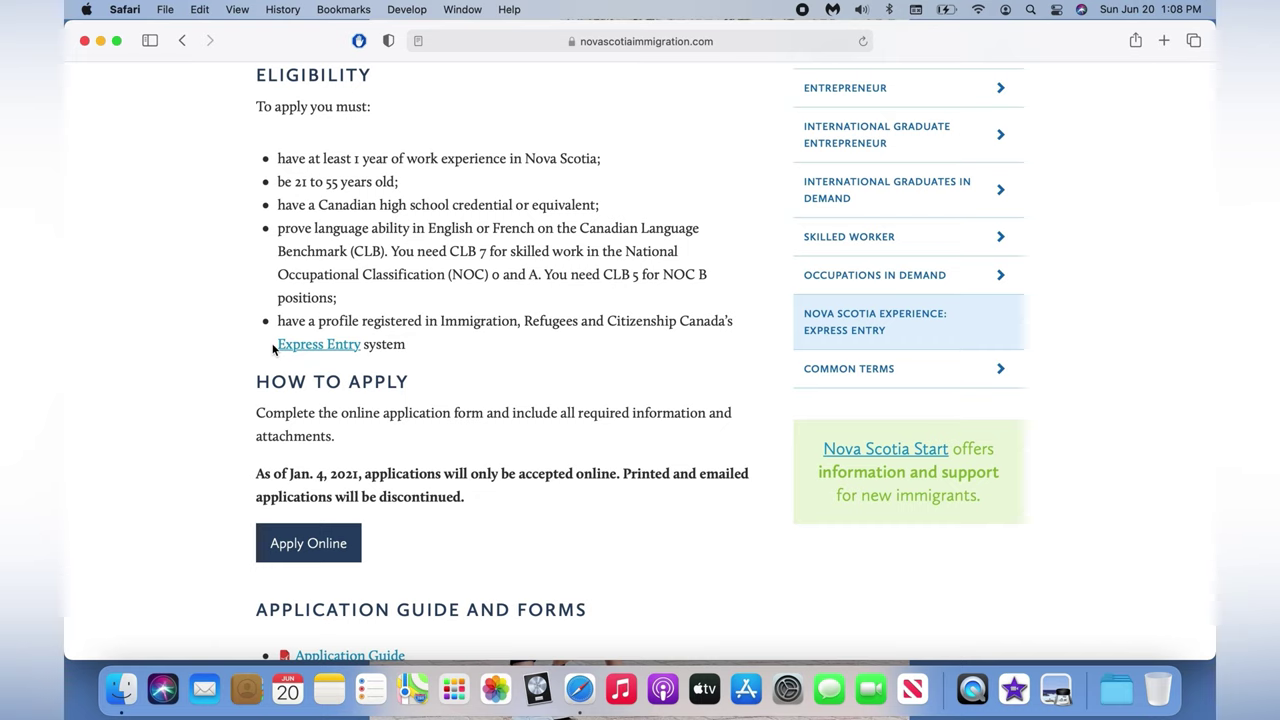
pyautogui.moveTo(277, 345); pyautogui.dragTo(424, 352)
pyautogui.click(513, 352)
pyautogui.scroll(-1, 513, 352)
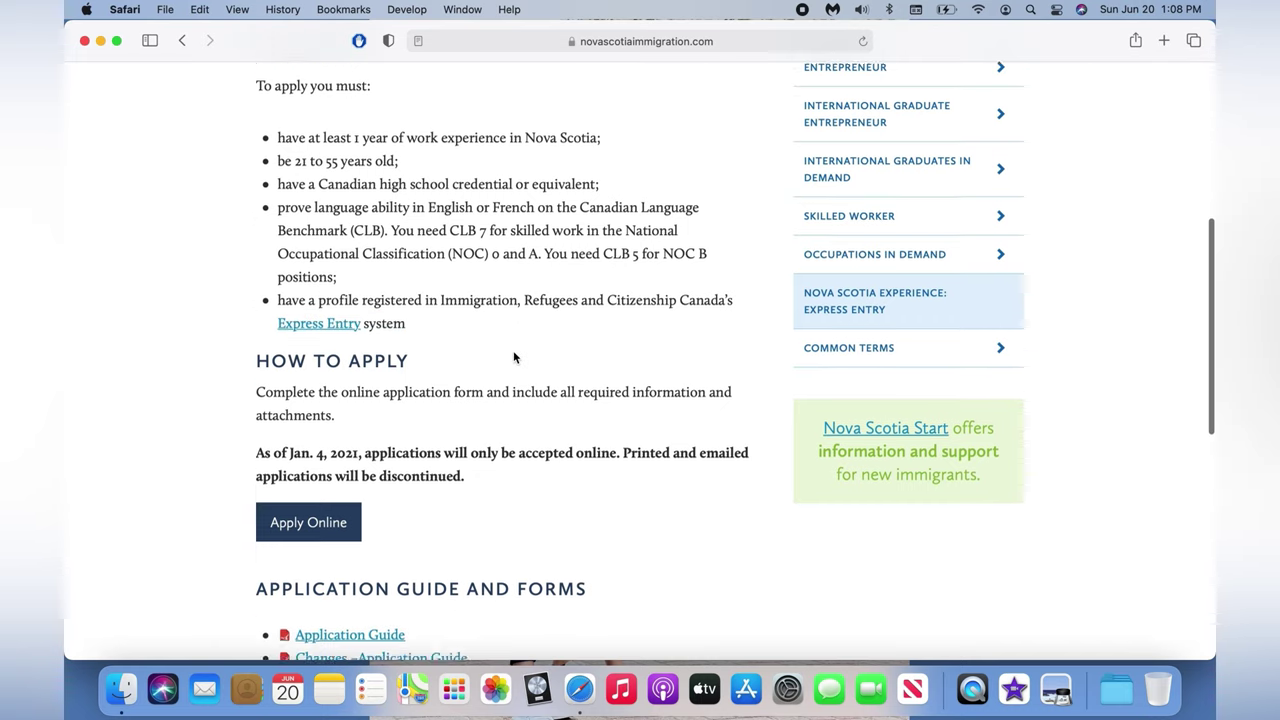
pyautogui.scroll(-2, 462, 377)
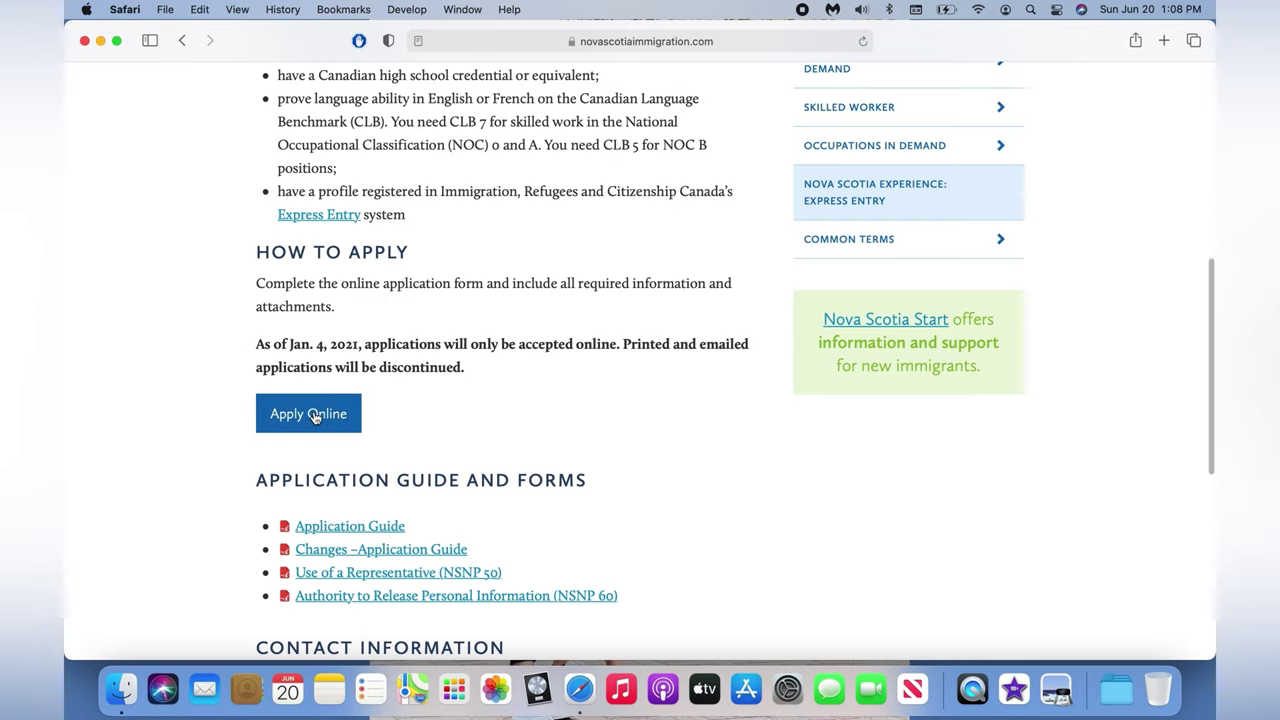
pyautogui.click(315, 415)
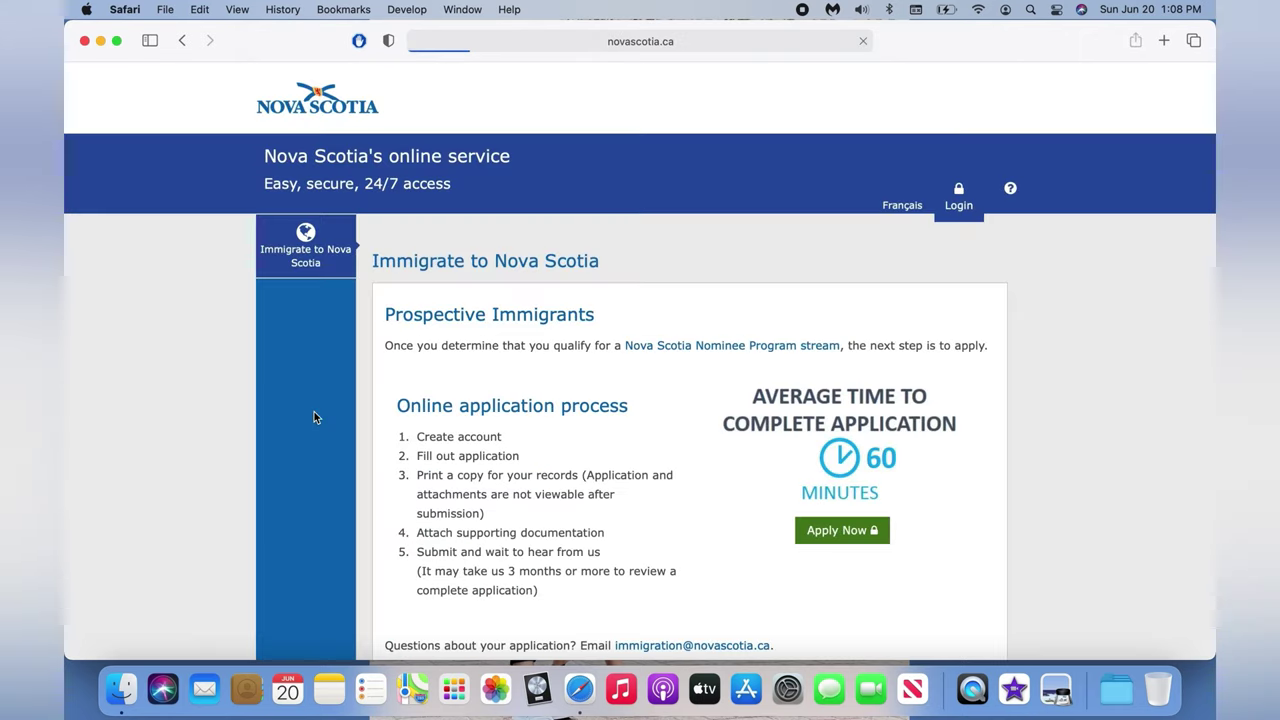
# Step: Begin a new application in English and start a login account, accepting the Privacy Notice
pyautogui.scroll(-2, 314, 416)
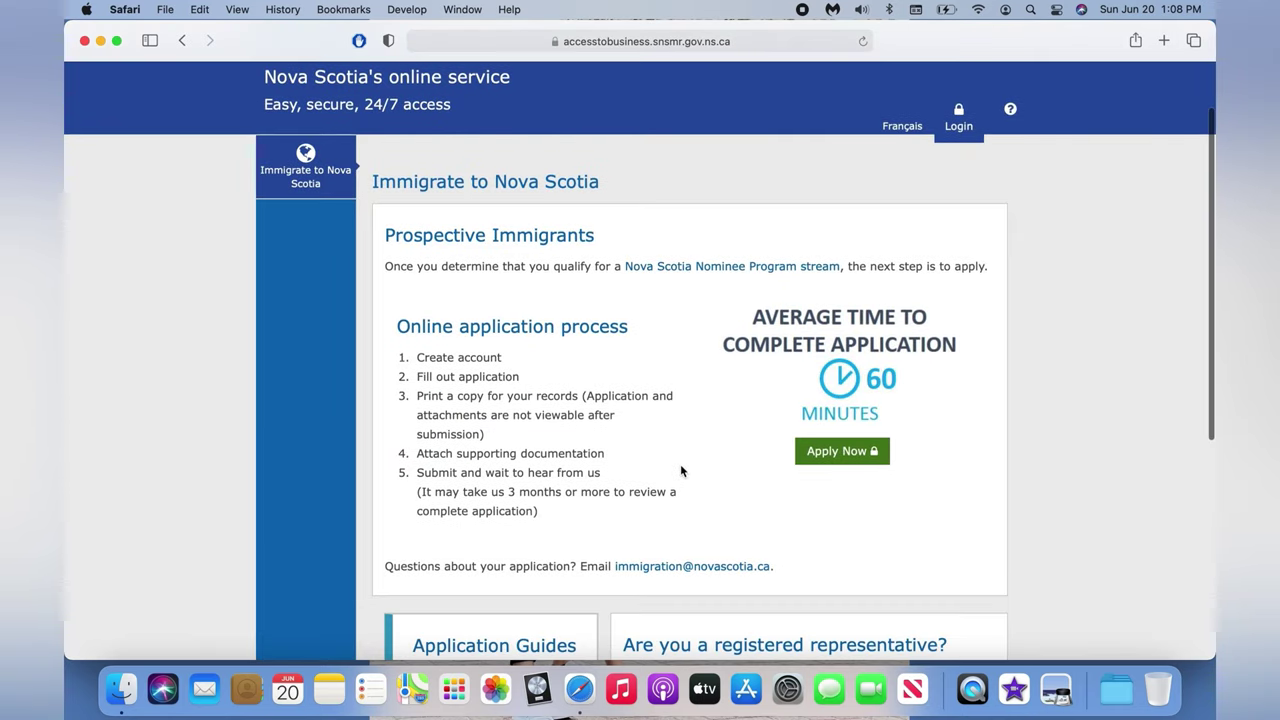
pyautogui.scroll(-2, 680, 464)
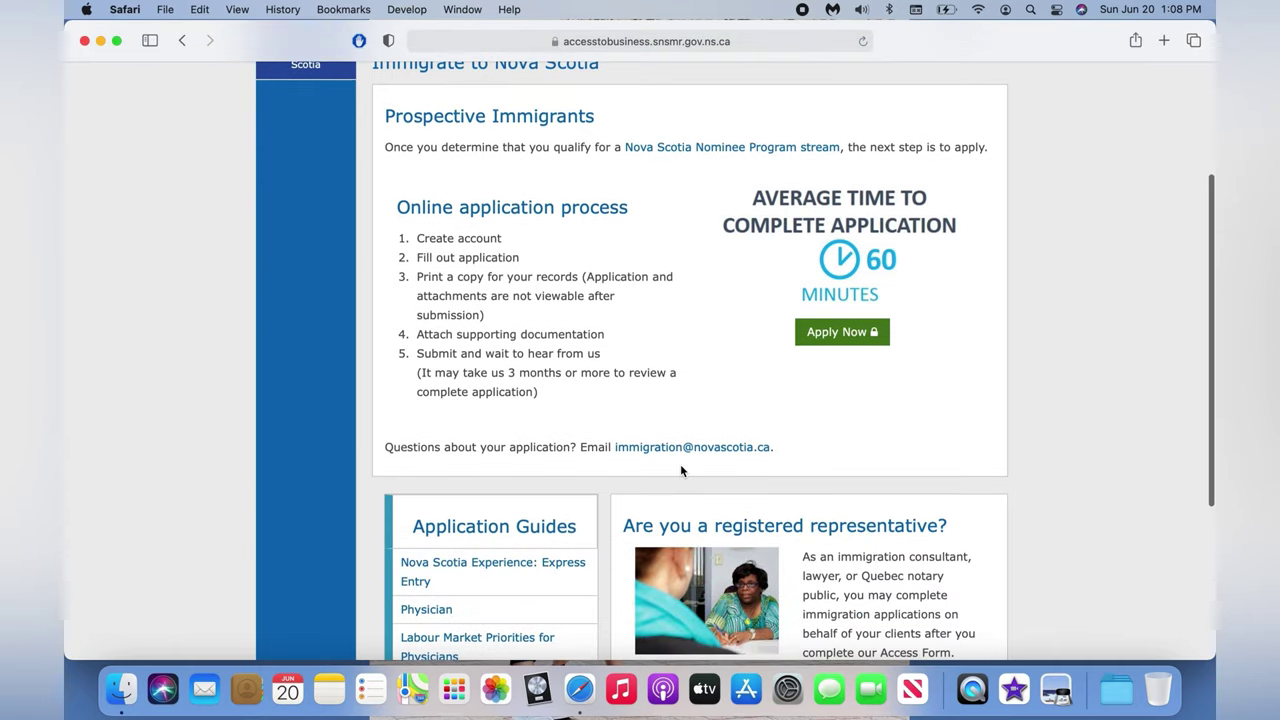
pyautogui.click(838, 338)
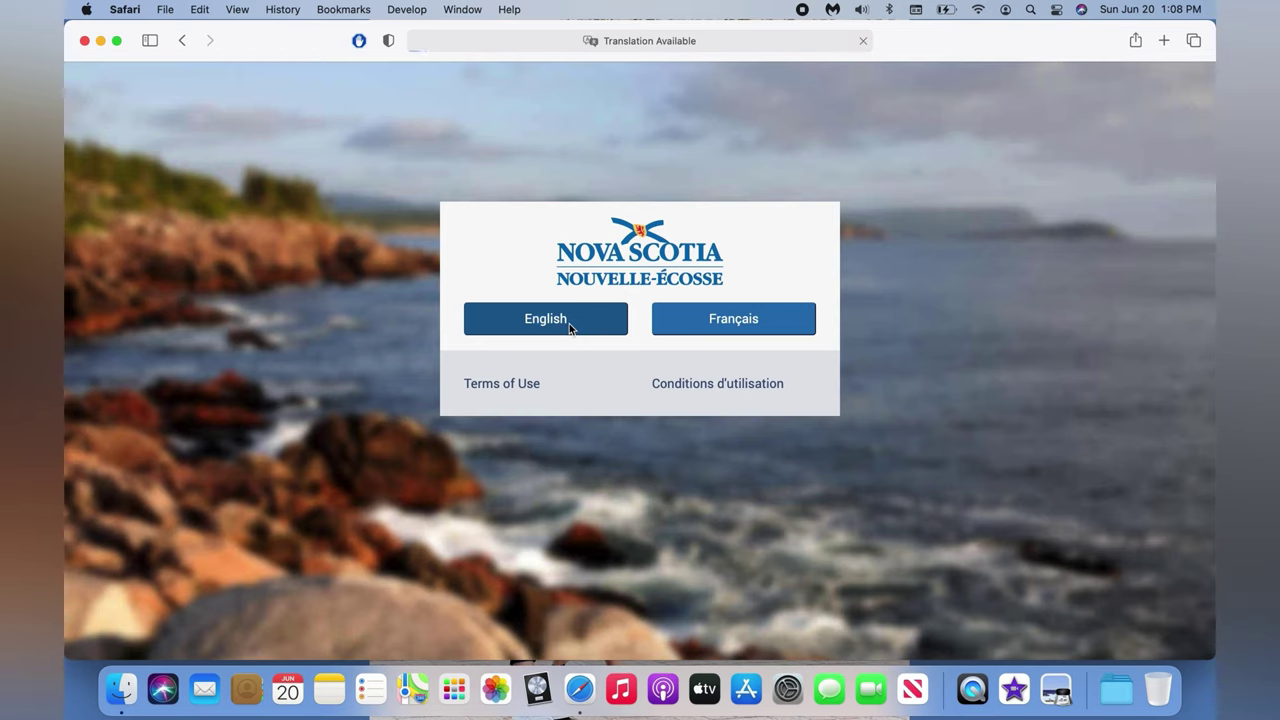
pyautogui.click(569, 323)
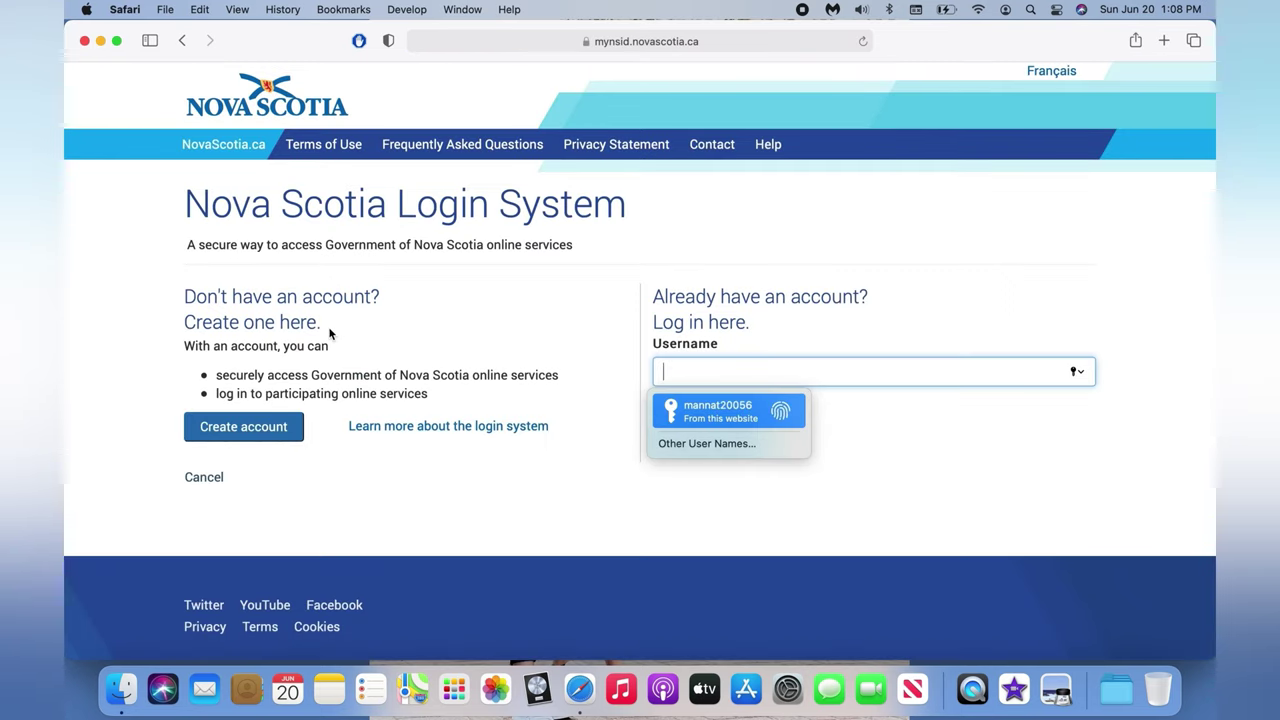
pyautogui.click(248, 432)
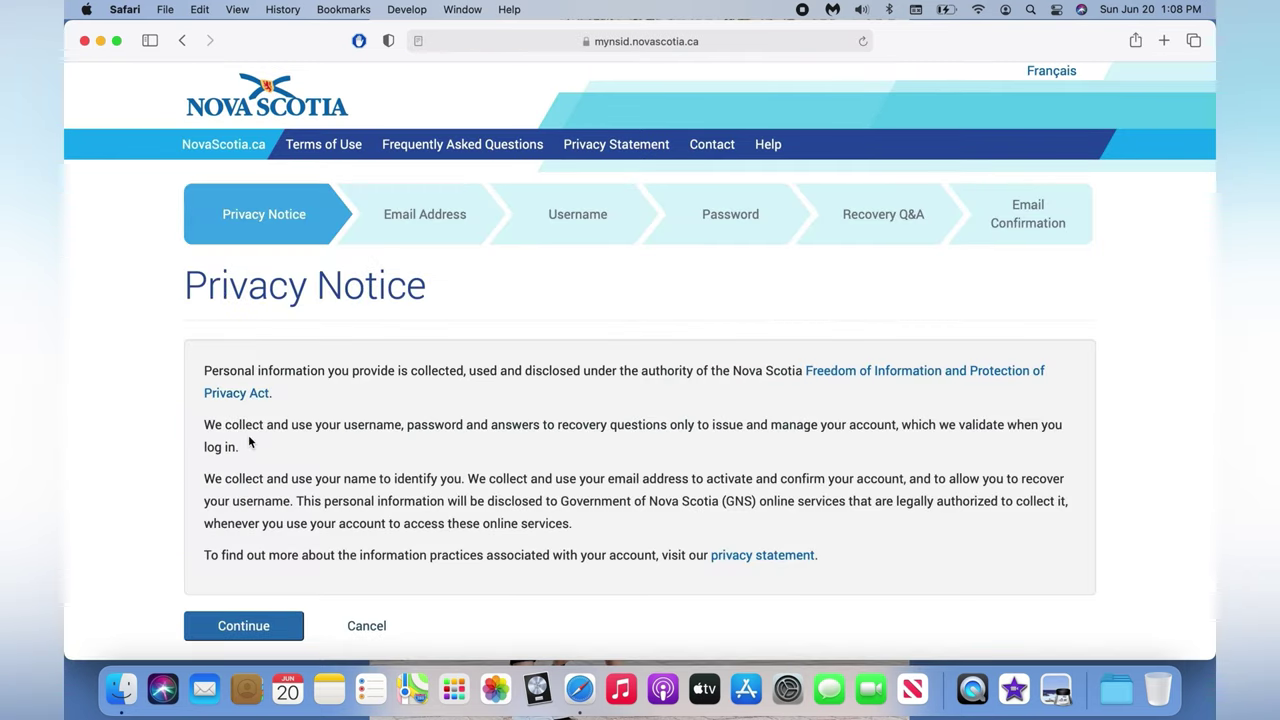
pyautogui.scroll(-2, 249, 438)
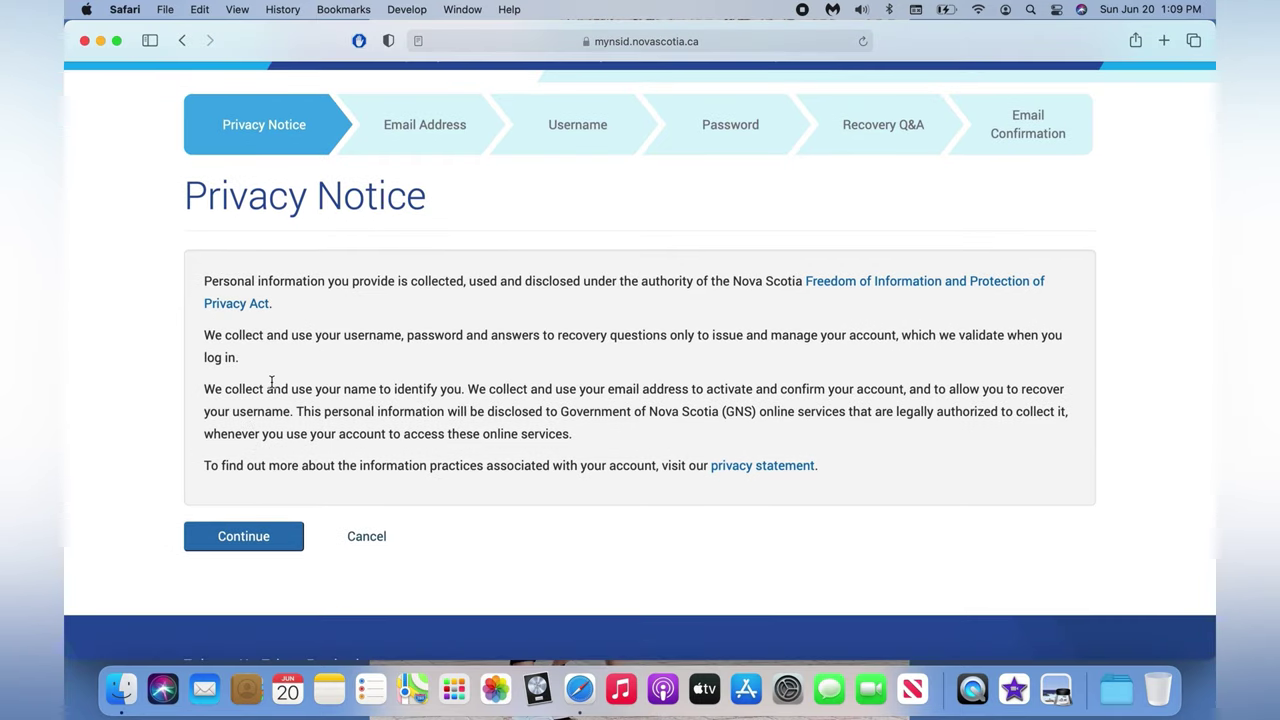
pyautogui.click(254, 537)
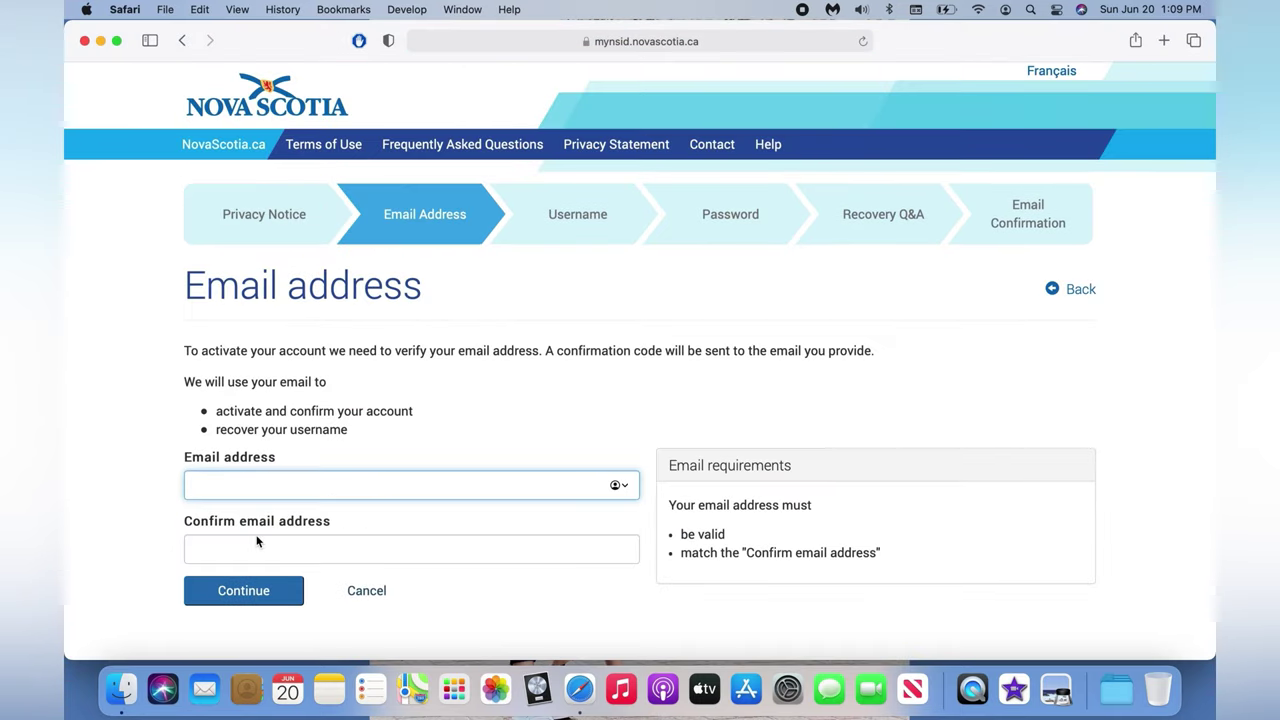
# Step: Enter the applicant's e-mail address in both email fields and continue to the username step
pyautogui.scroll(-3, 256, 541)
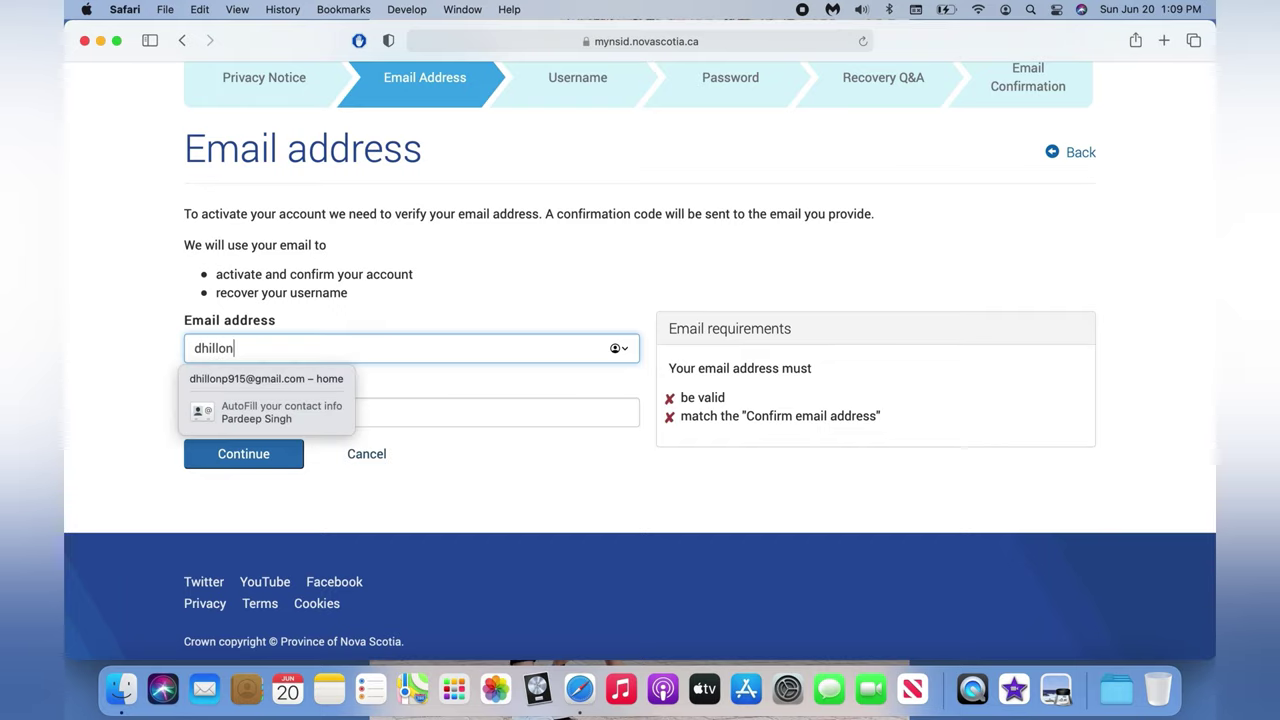
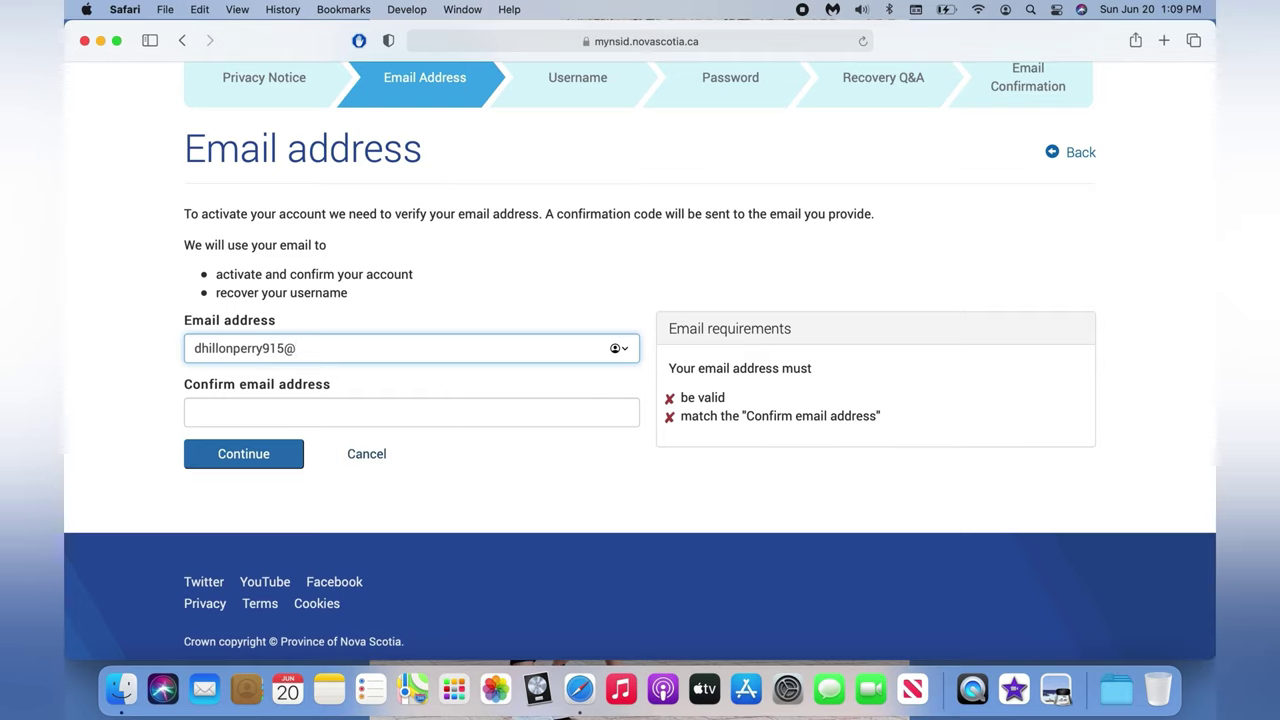
pyautogui.click(215, 409)
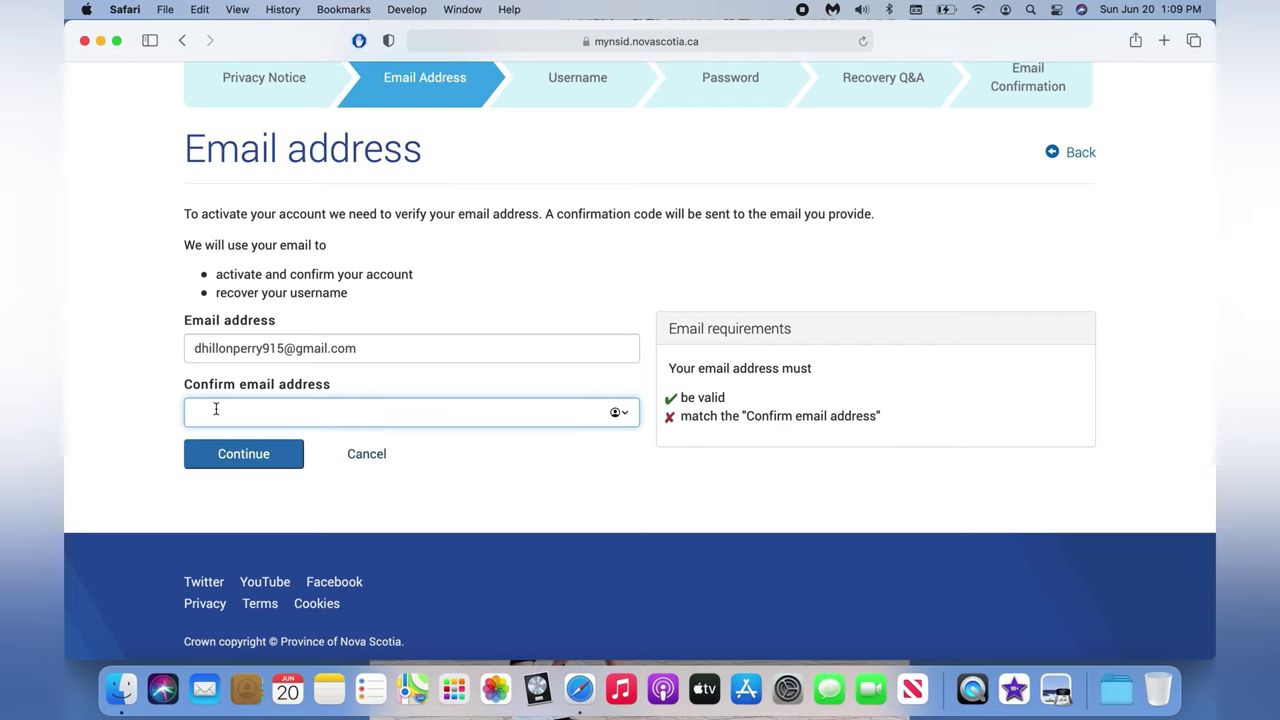
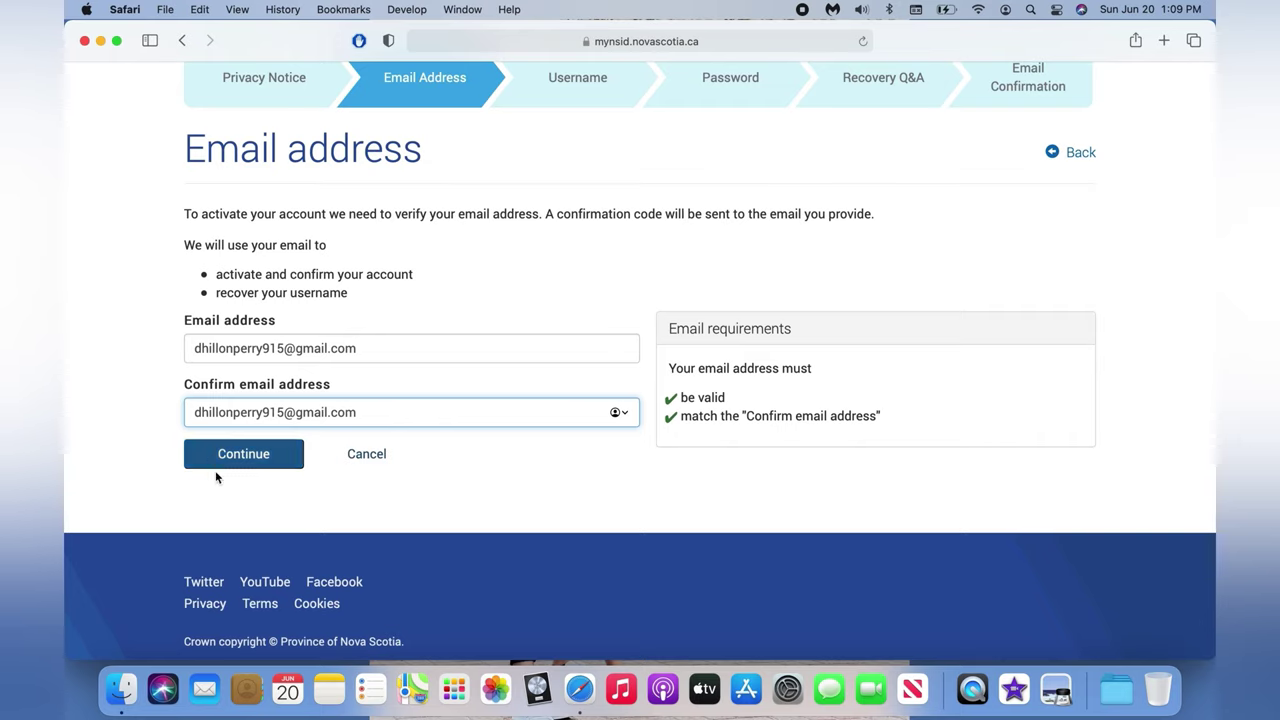
pyautogui.click(204, 505)
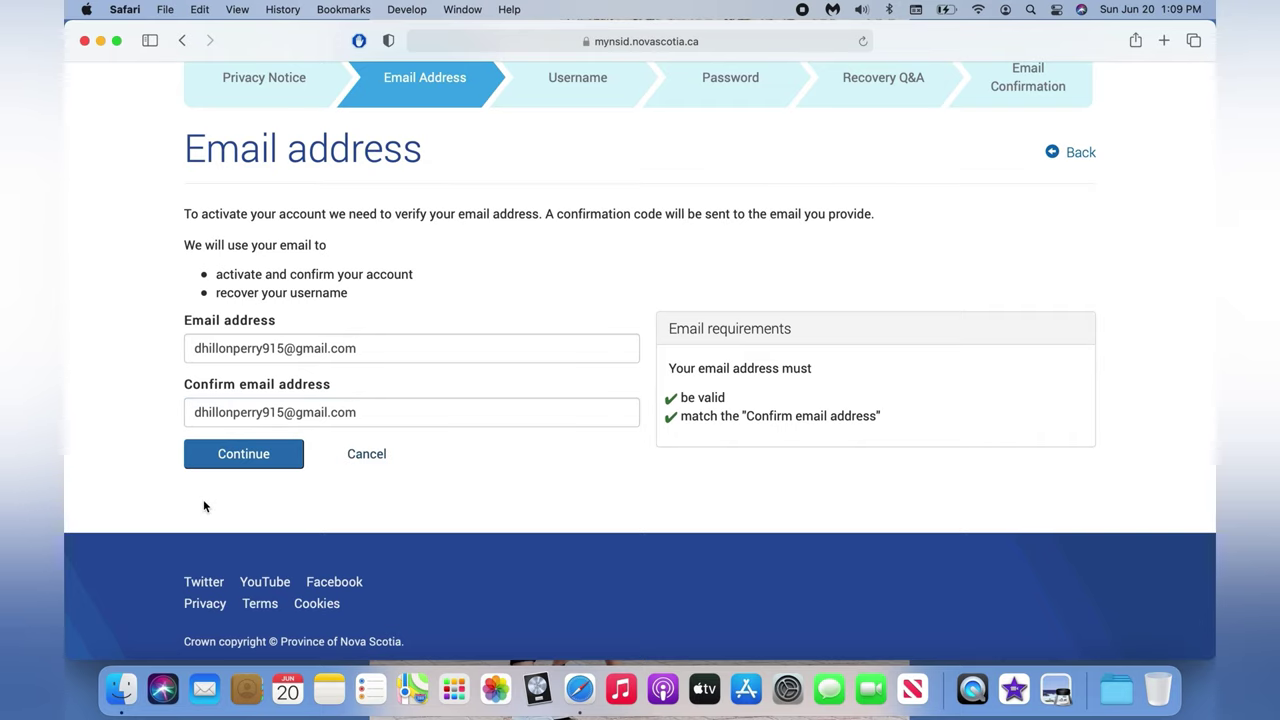
pyautogui.rightClick(245, 460)
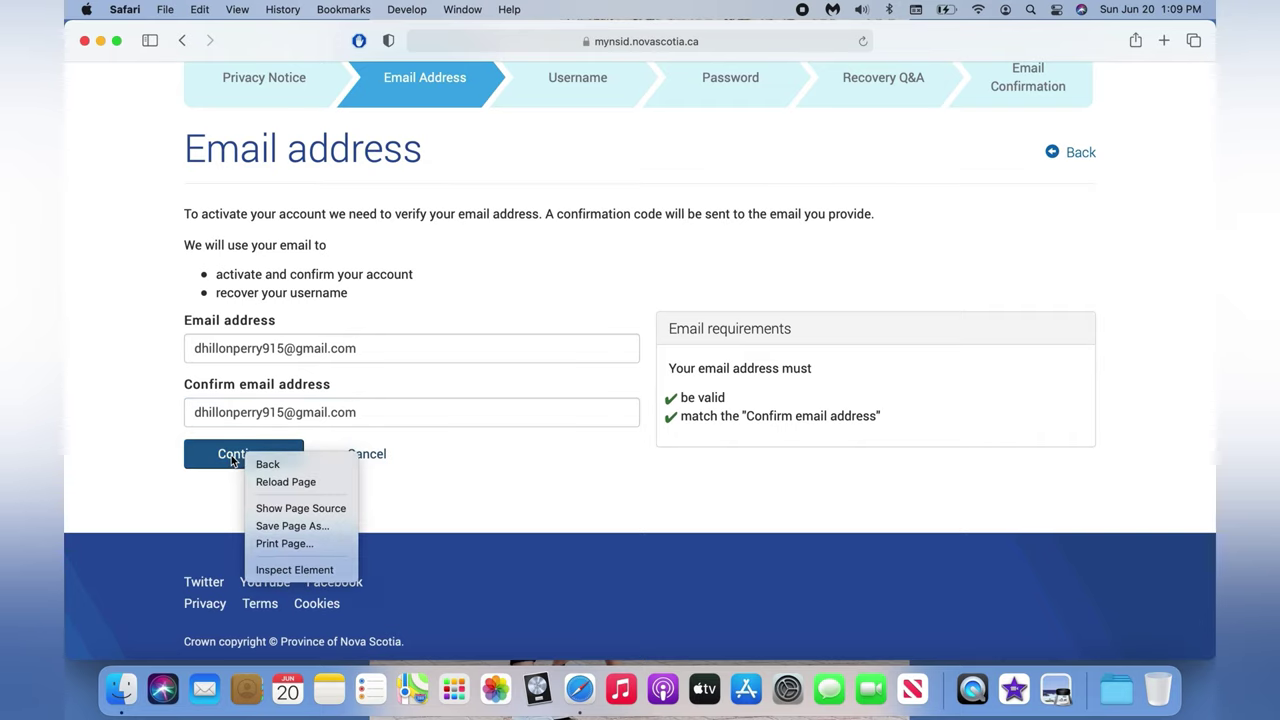
pyautogui.click(245, 460)
pyautogui.click(246, 455)
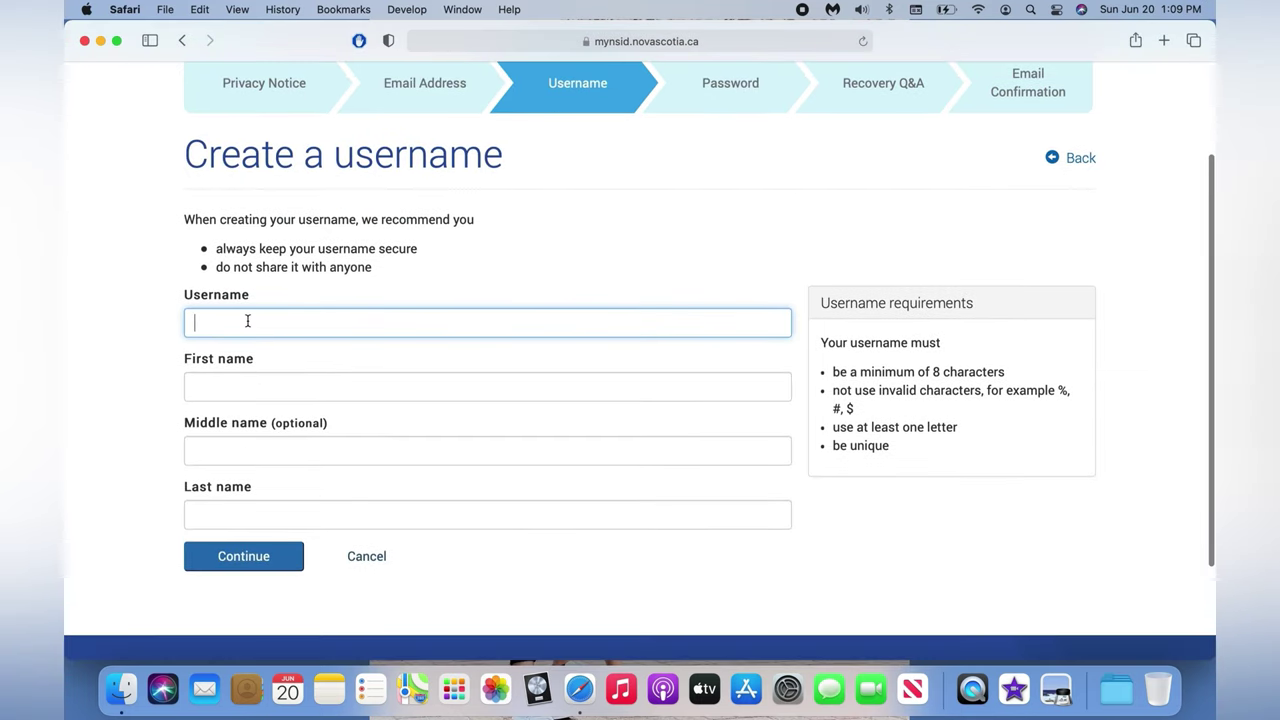
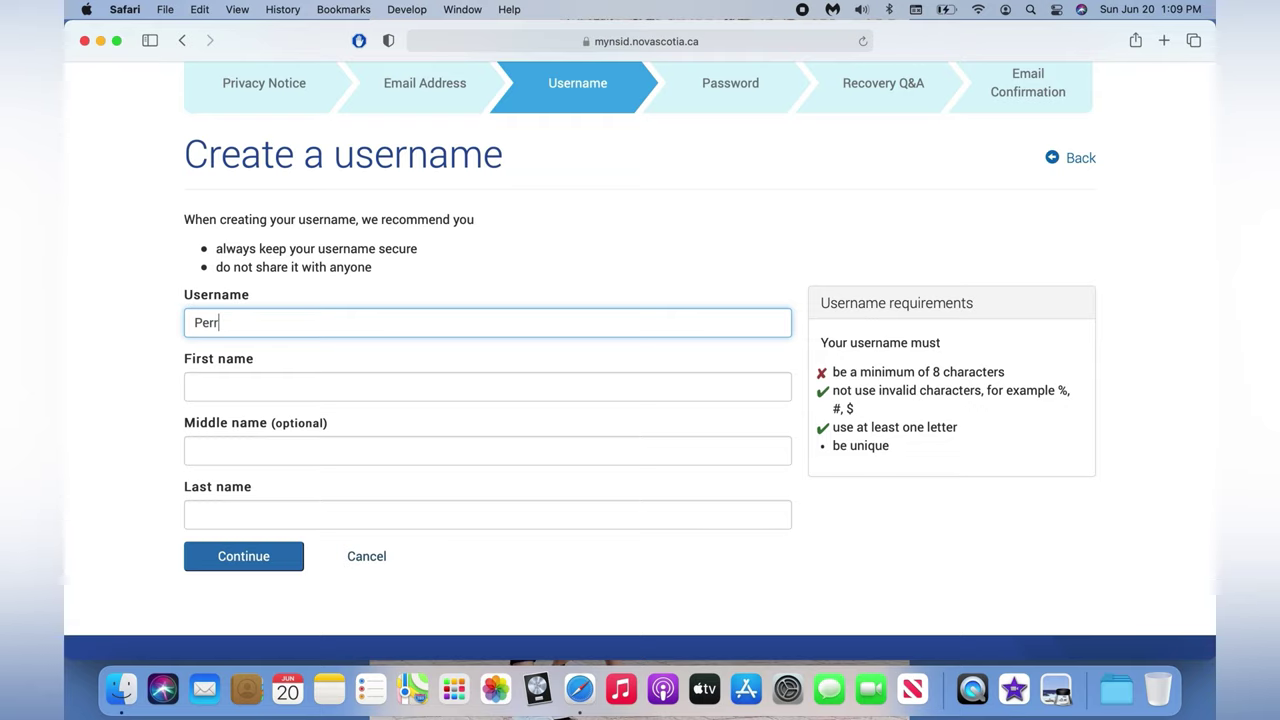
# Step: Fill in the chosen username and the applicant's first and last names, then continue
pyautogui.click(240, 396)
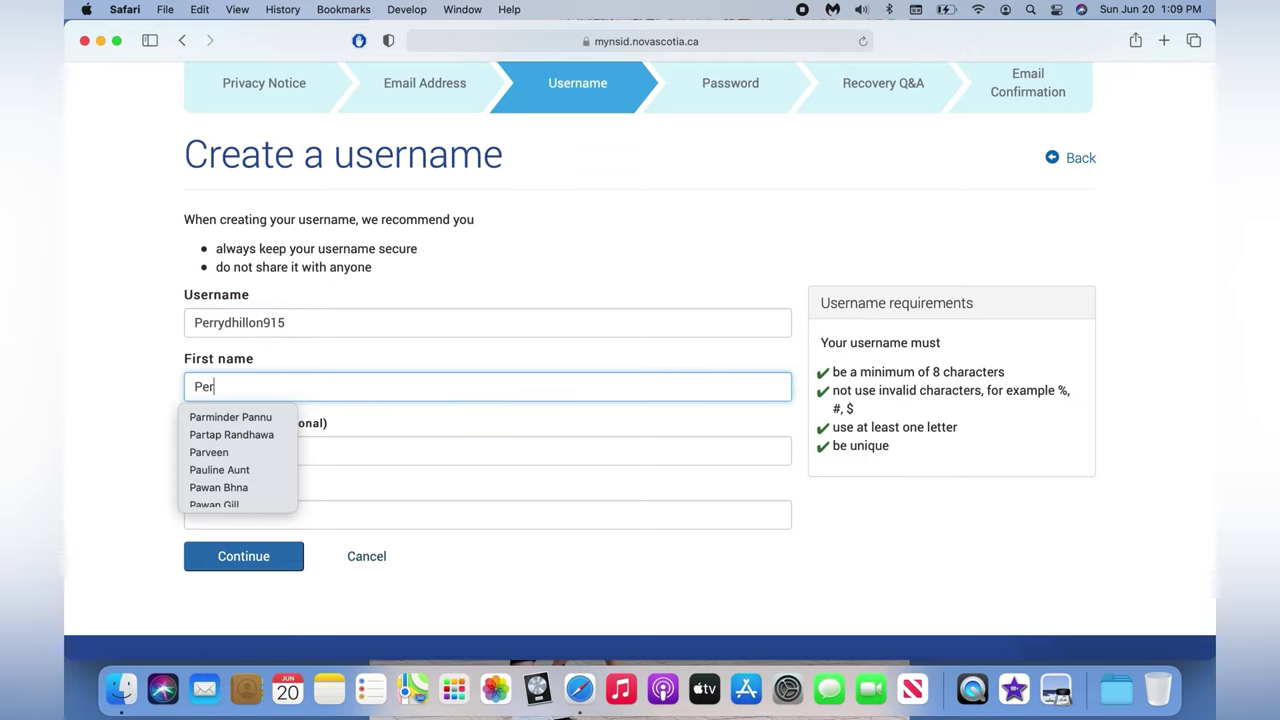
pyautogui.click(230, 512)
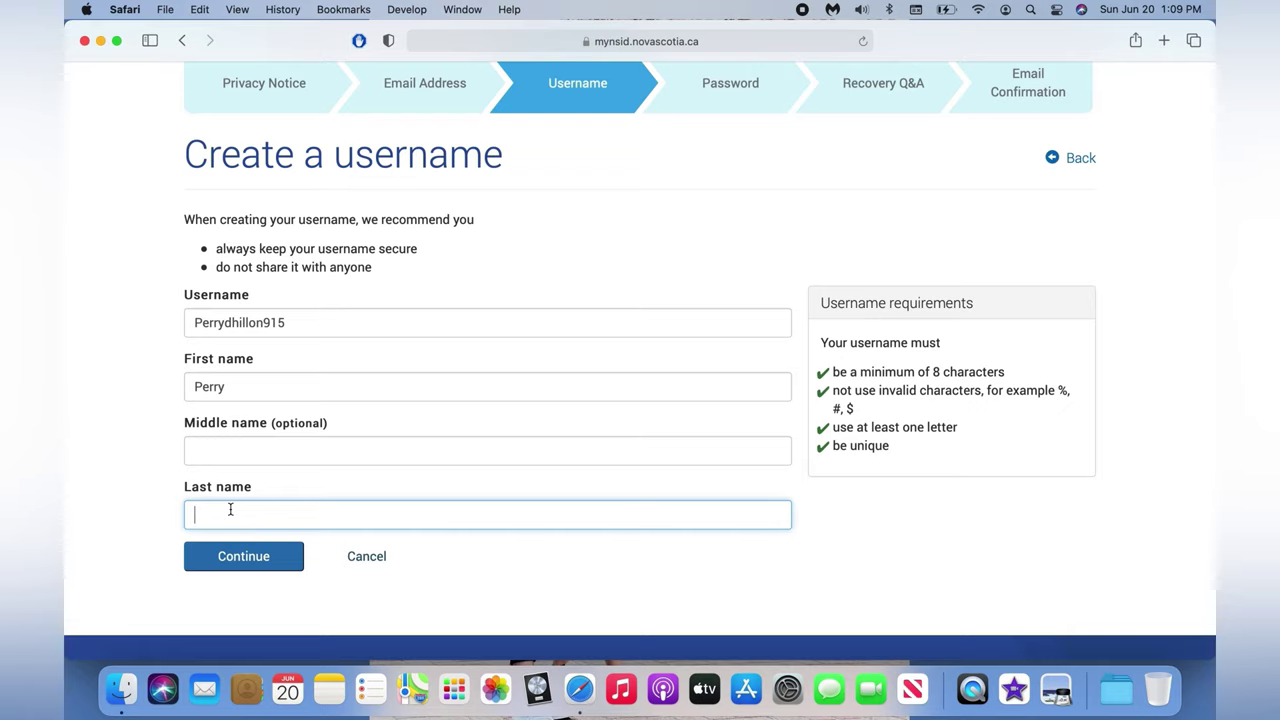
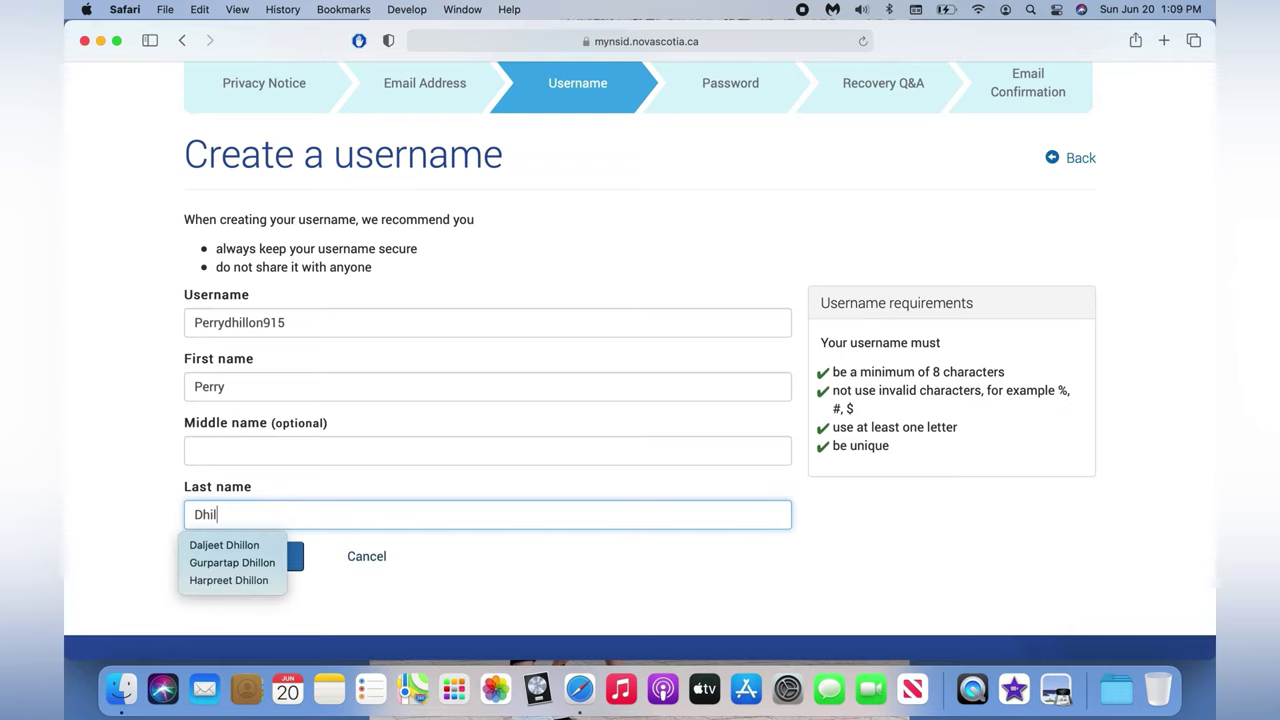
pyautogui.click(127, 510)
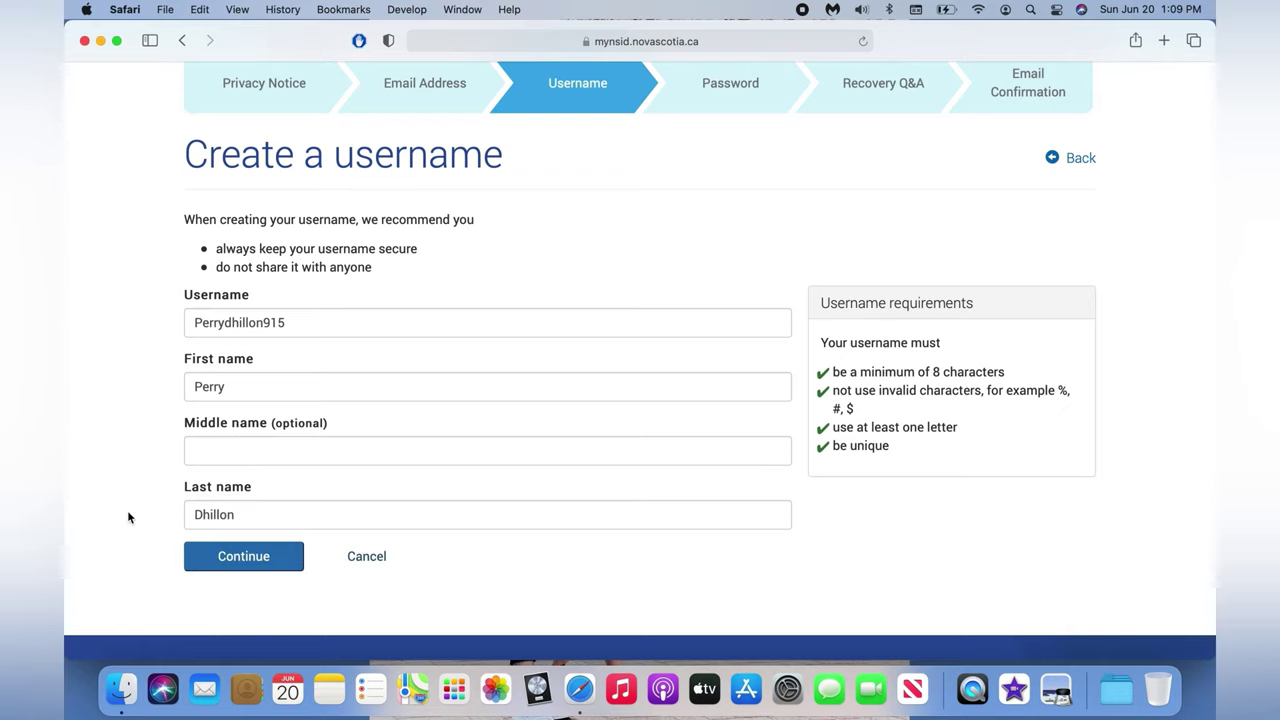
pyautogui.scroll(-1, 127, 510)
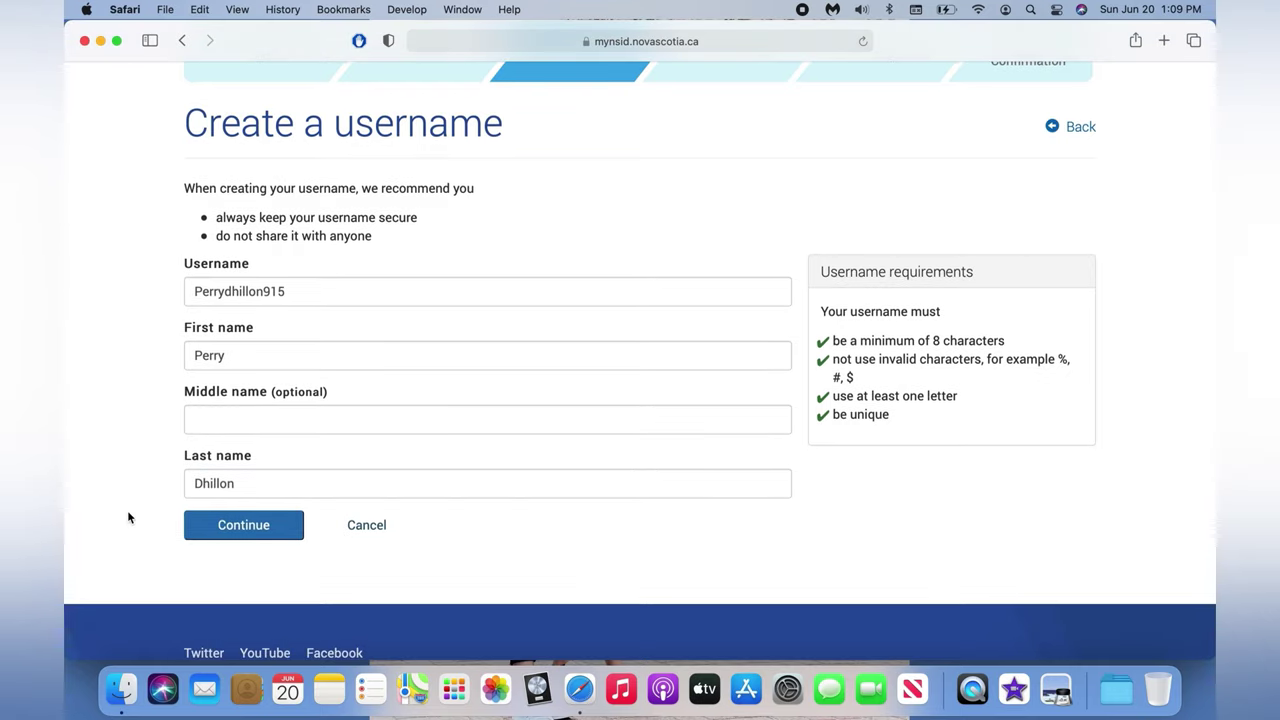
pyautogui.click(255, 530)
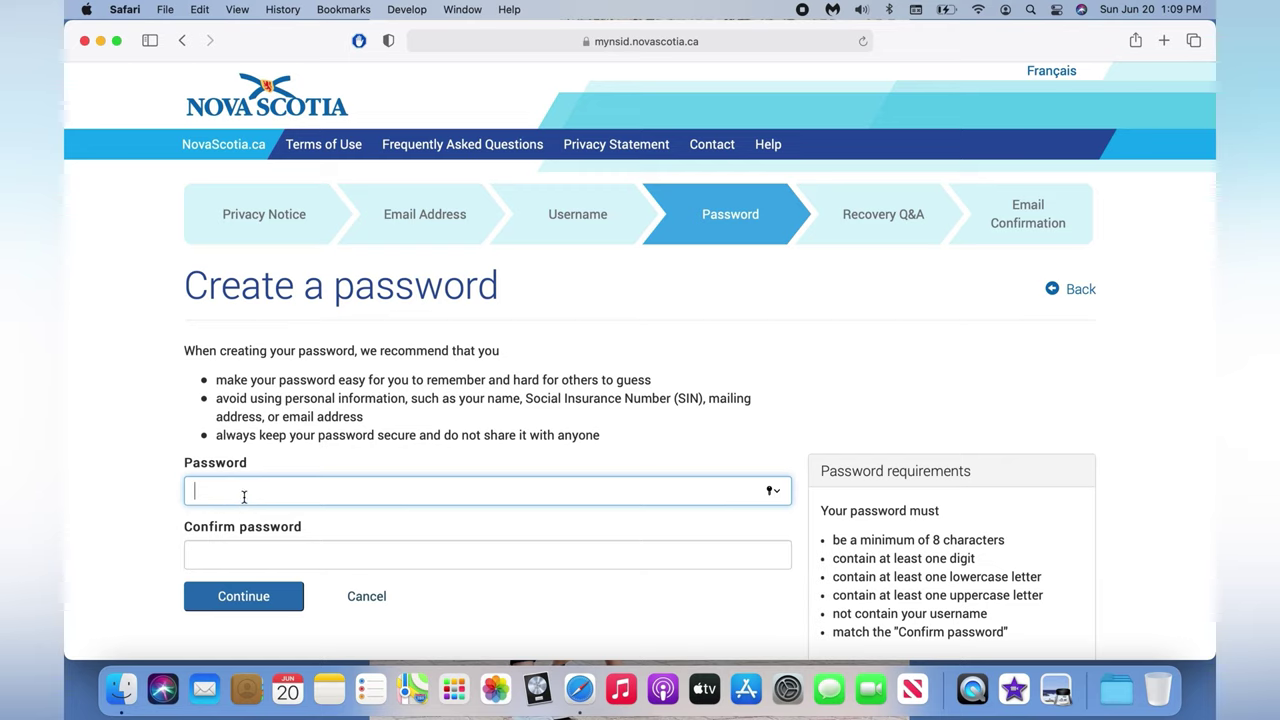
# Step: Enter the account password and its confirmation, then submit it
pyautogui.scroll(-2, 247, 456)
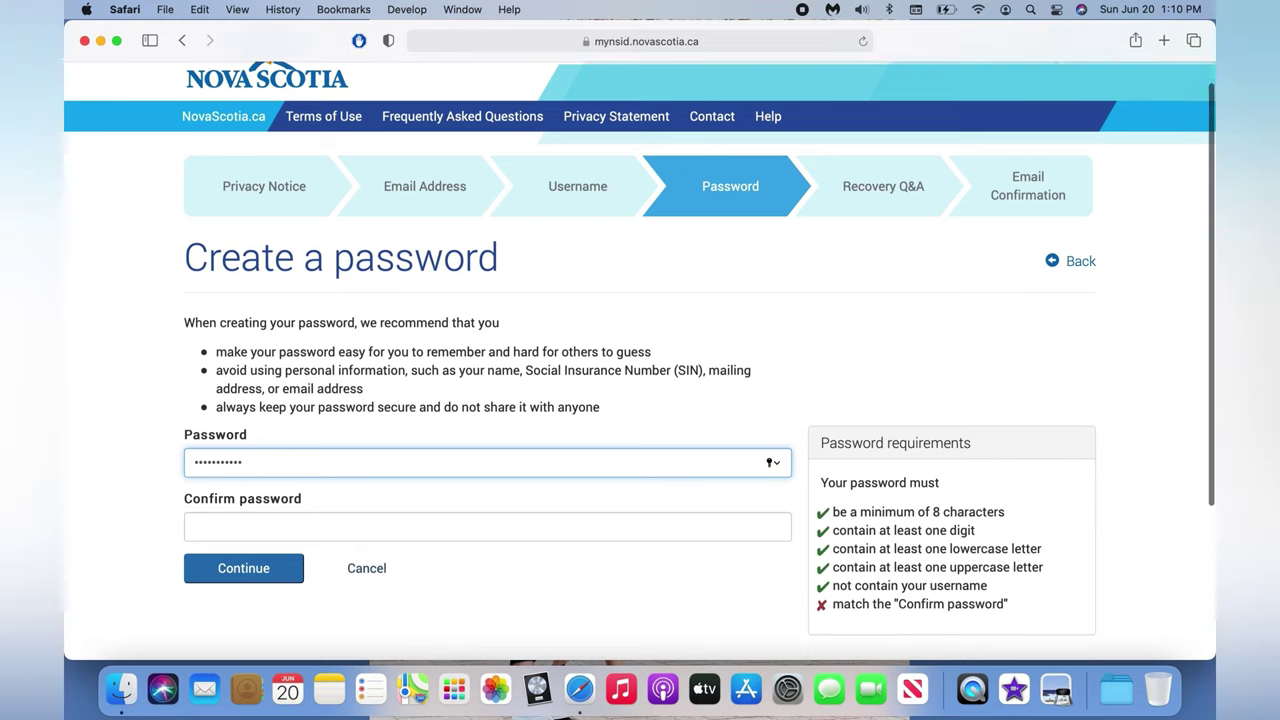
pyautogui.click(241, 509)
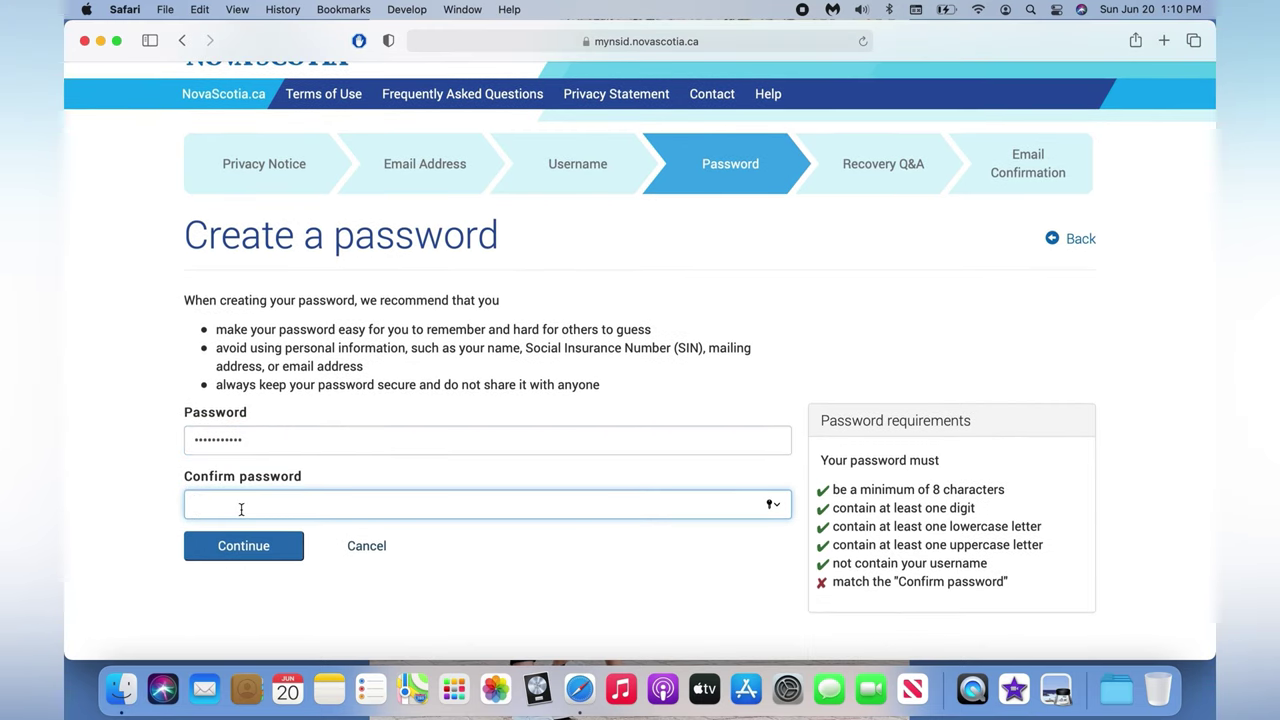
pyautogui.click(252, 545)
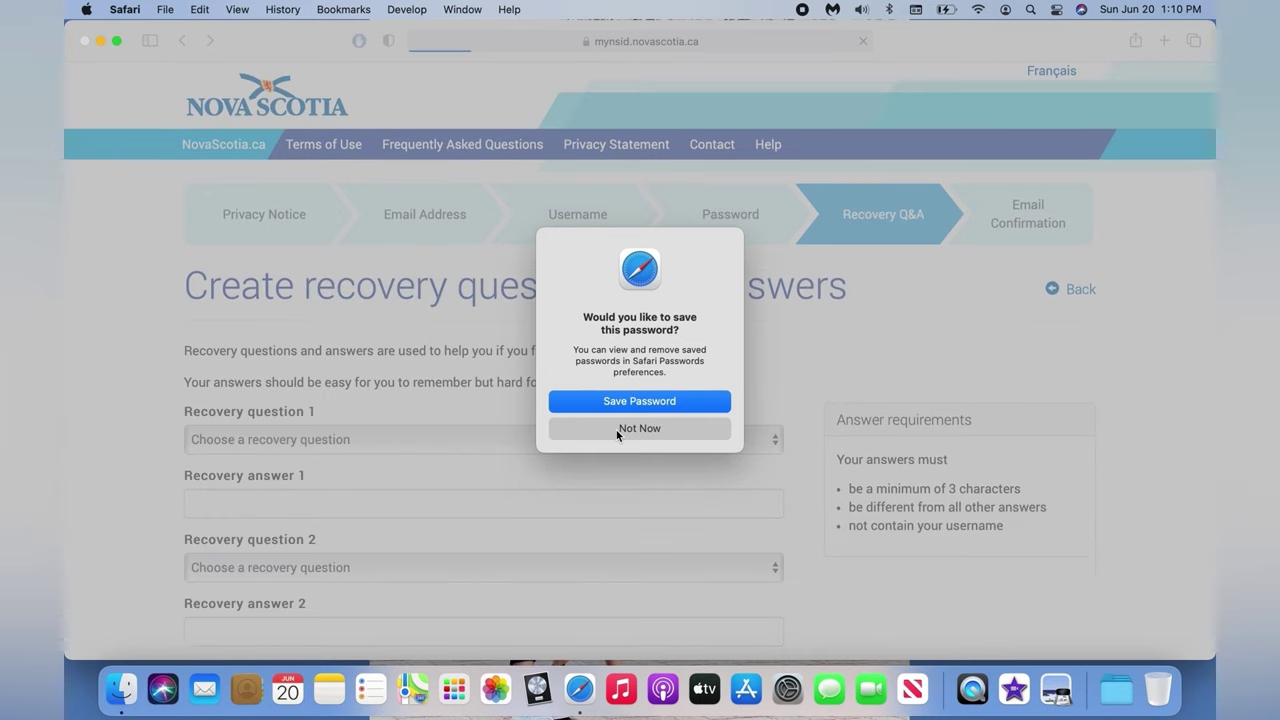
# Step: Decline Safari's password saving and answer the childhood nickname recovery question
pyautogui.click(618, 428)
pyautogui.scroll(-4, 179, 350)
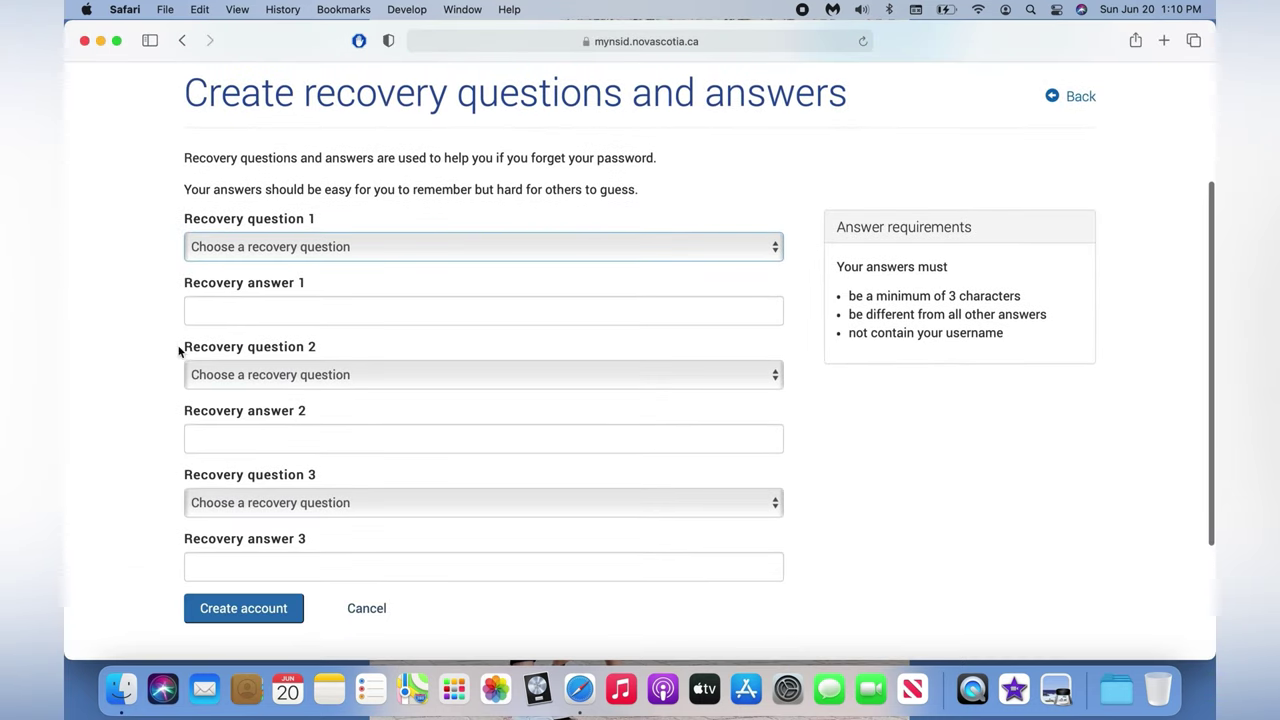
pyautogui.click(311, 247)
pyautogui.click(316, 265)
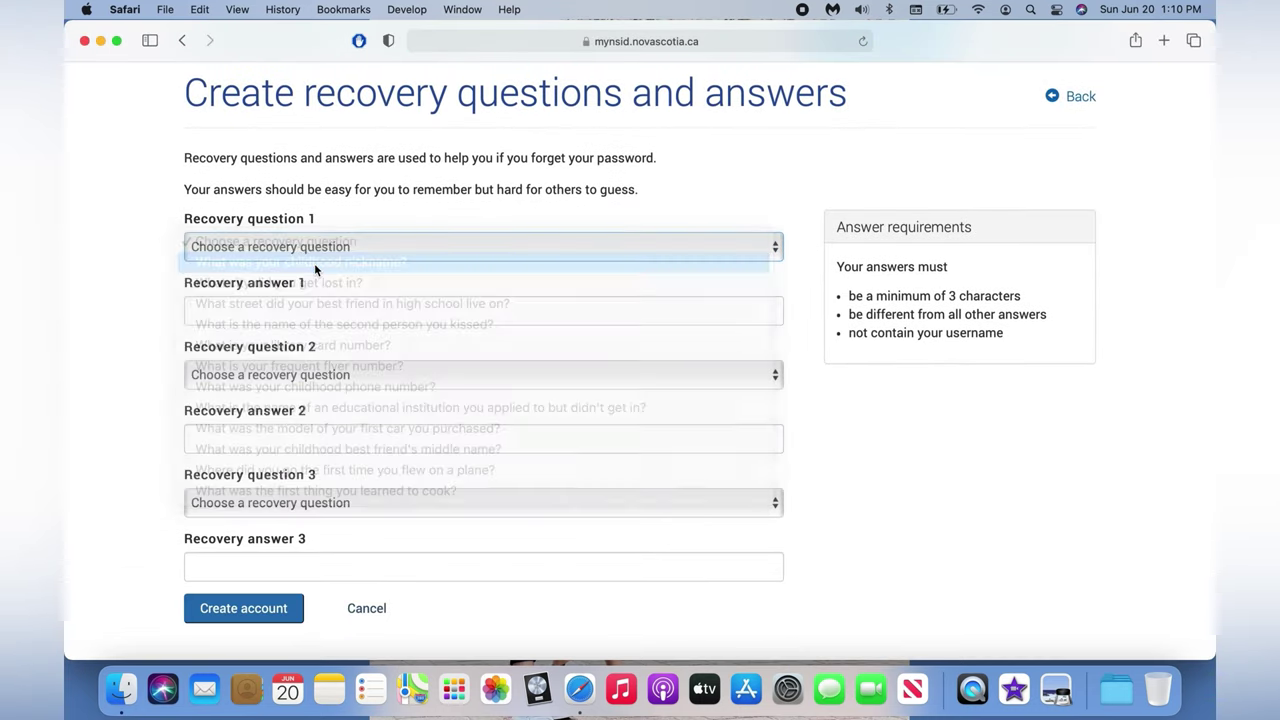
pyautogui.click(272, 311)
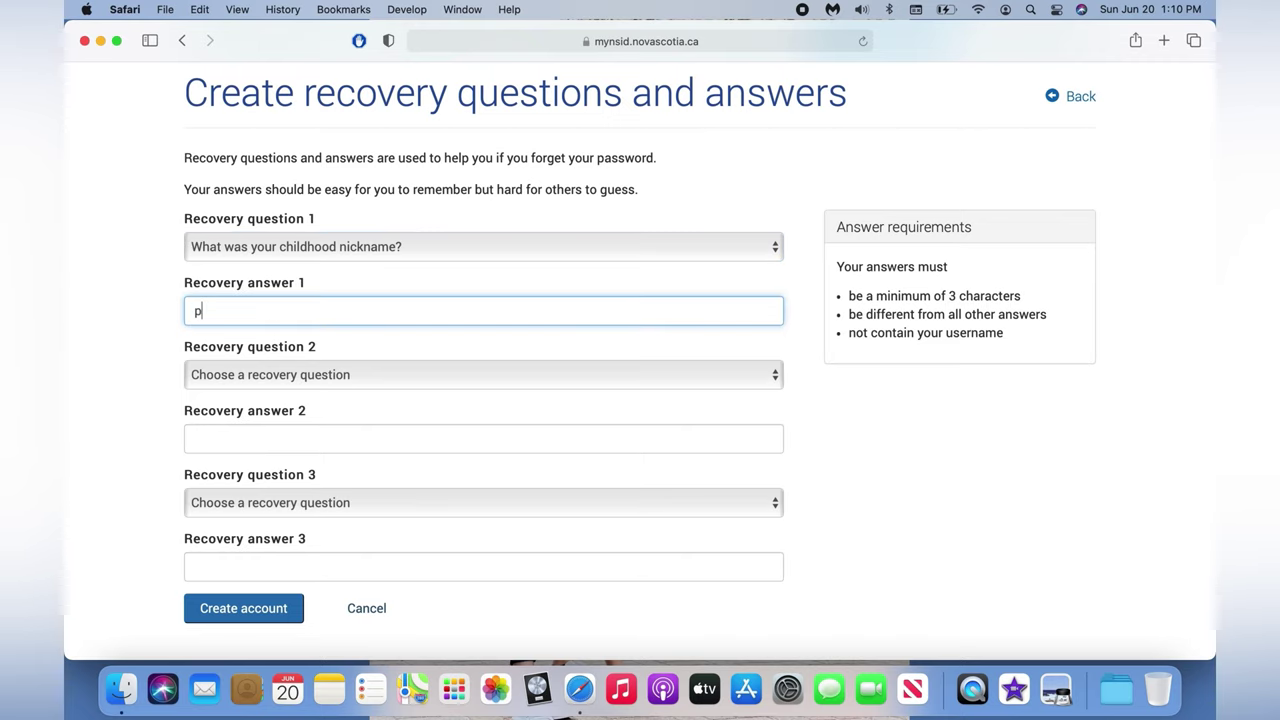
pyautogui.scroll(-2, 331, 311)
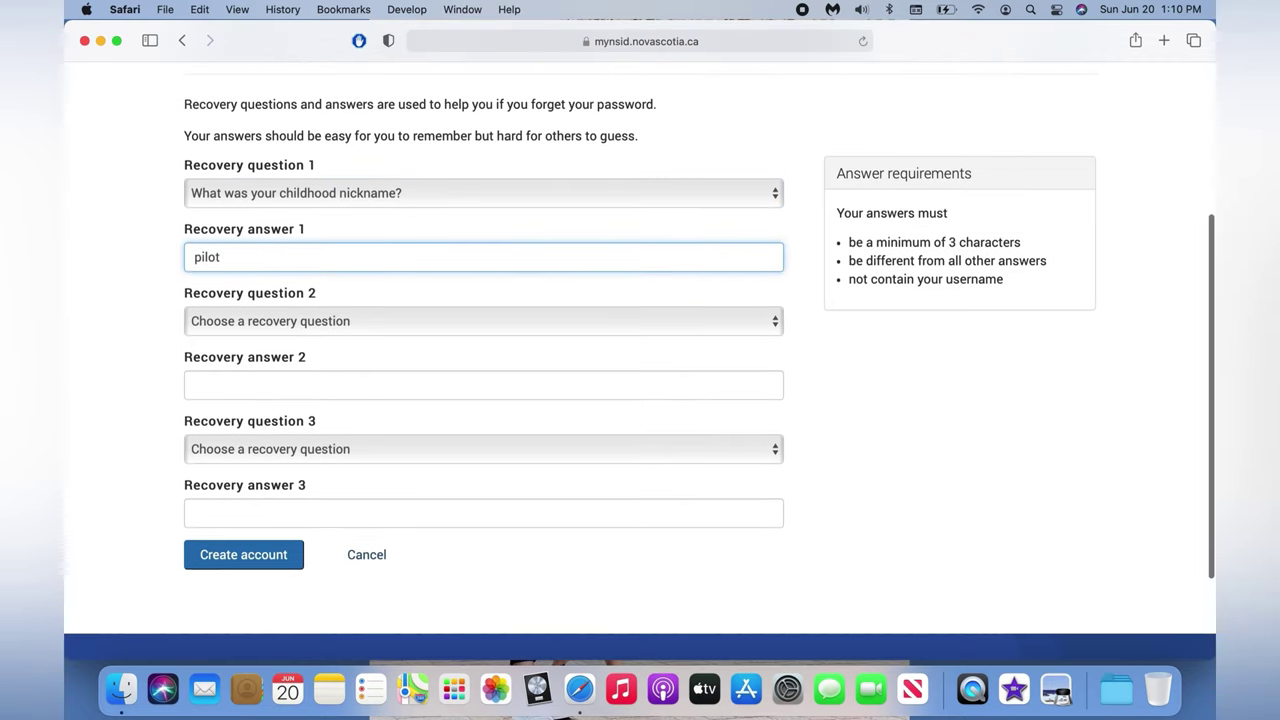
# Step: Answer the best friend's high school street and library card number questions, then create the account
pyautogui.click(330, 312)
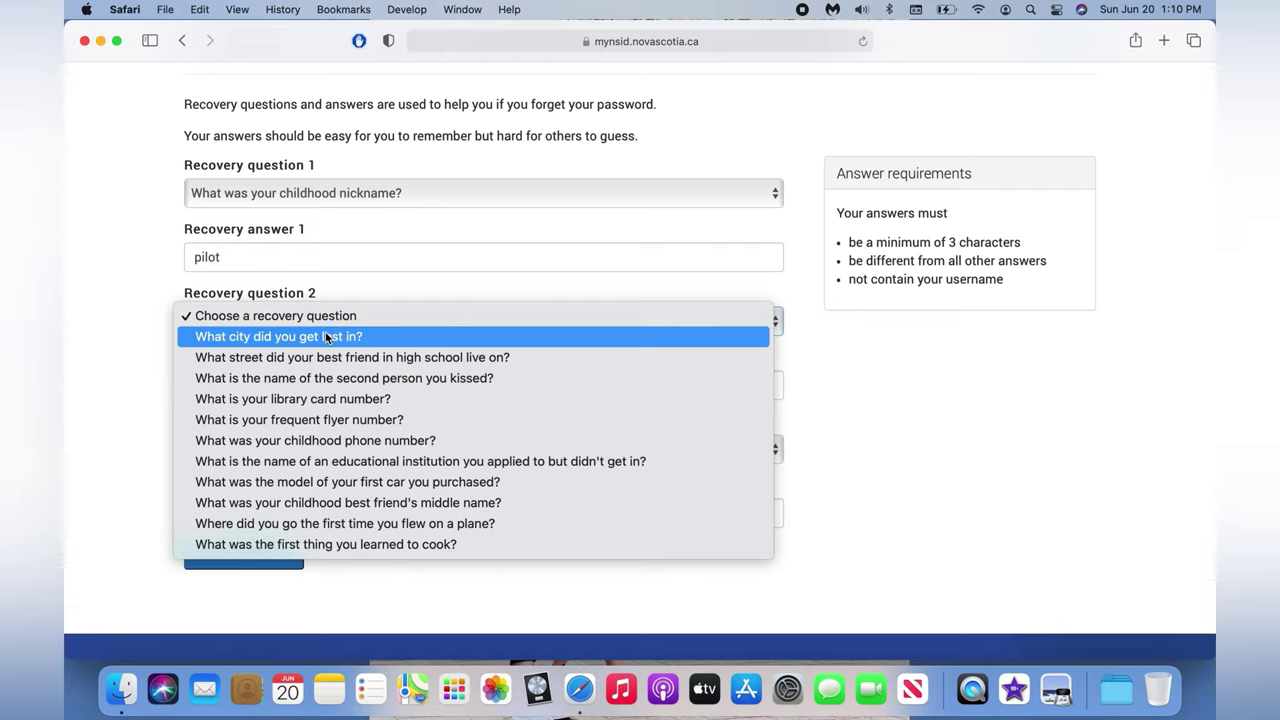
pyautogui.click(326, 362)
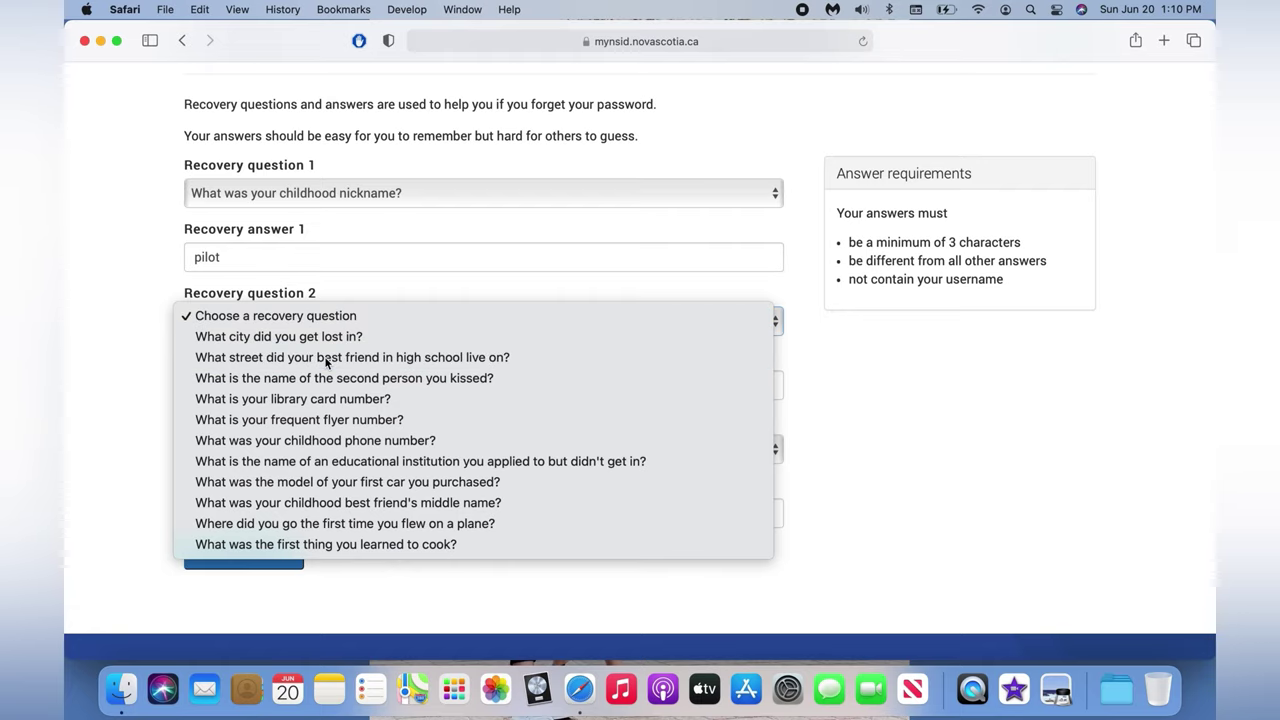
pyautogui.click(263, 385)
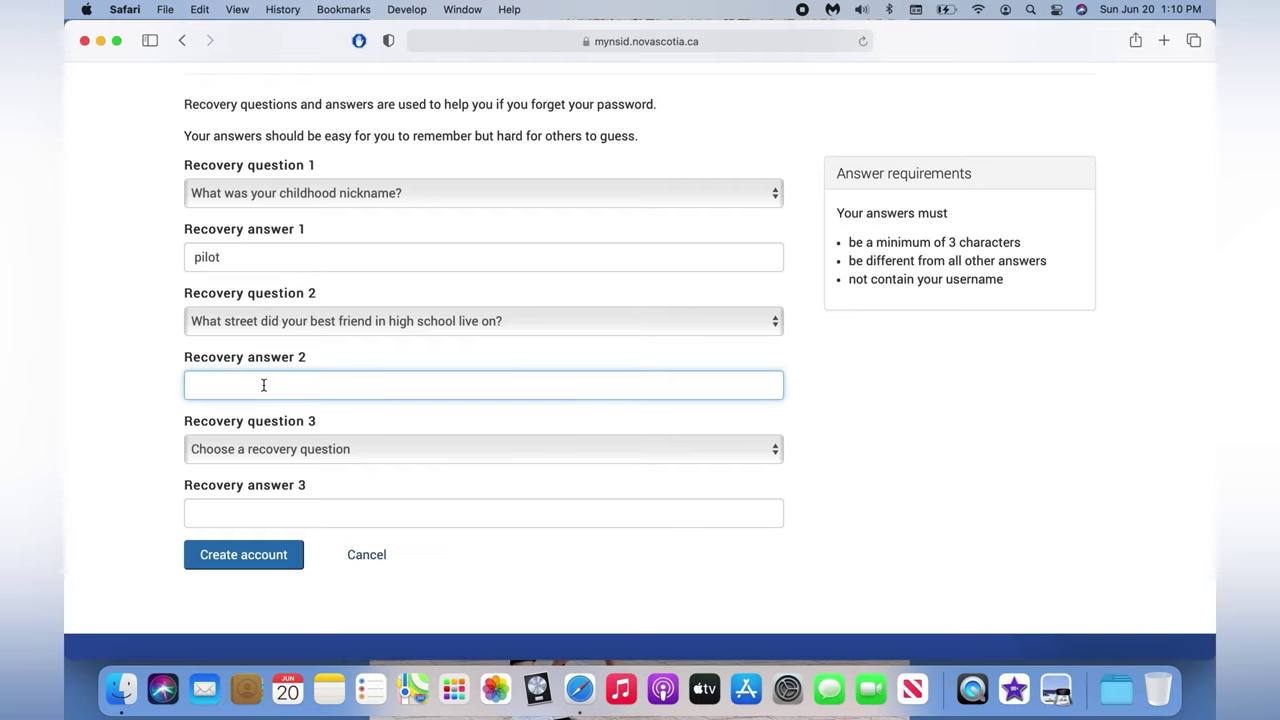
pyautogui.click(265, 450)
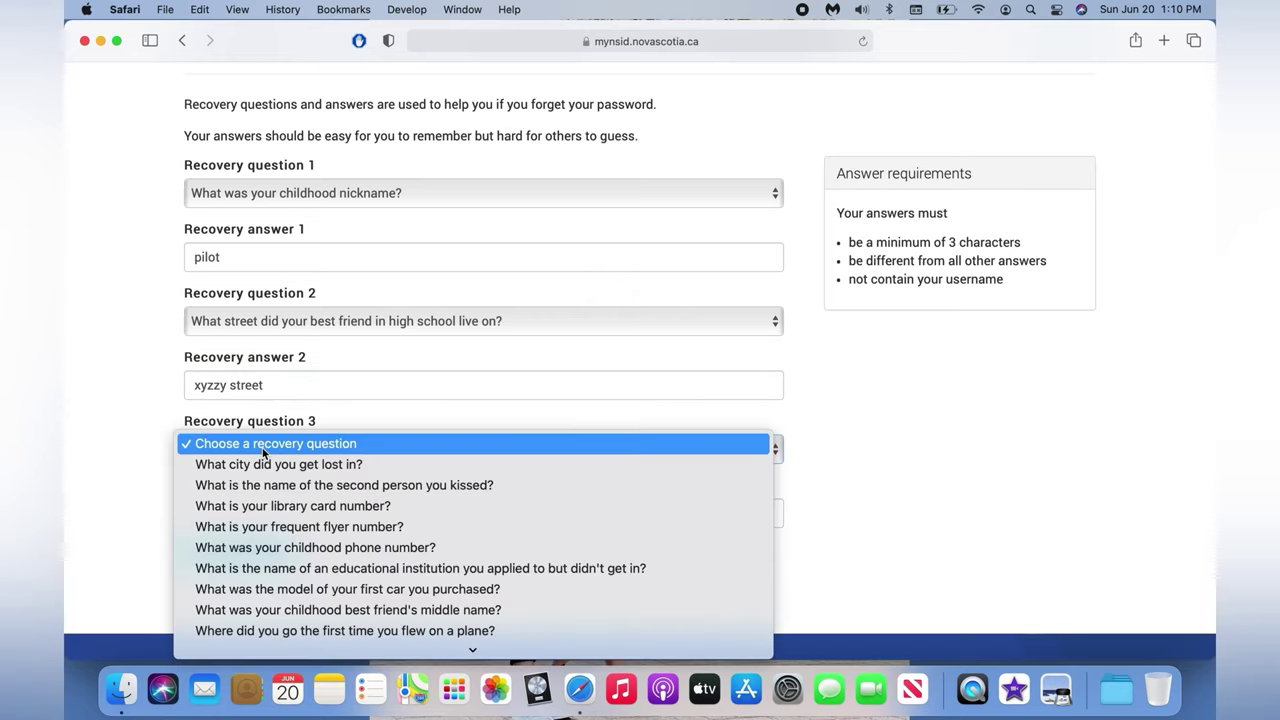
pyautogui.click(268, 508)
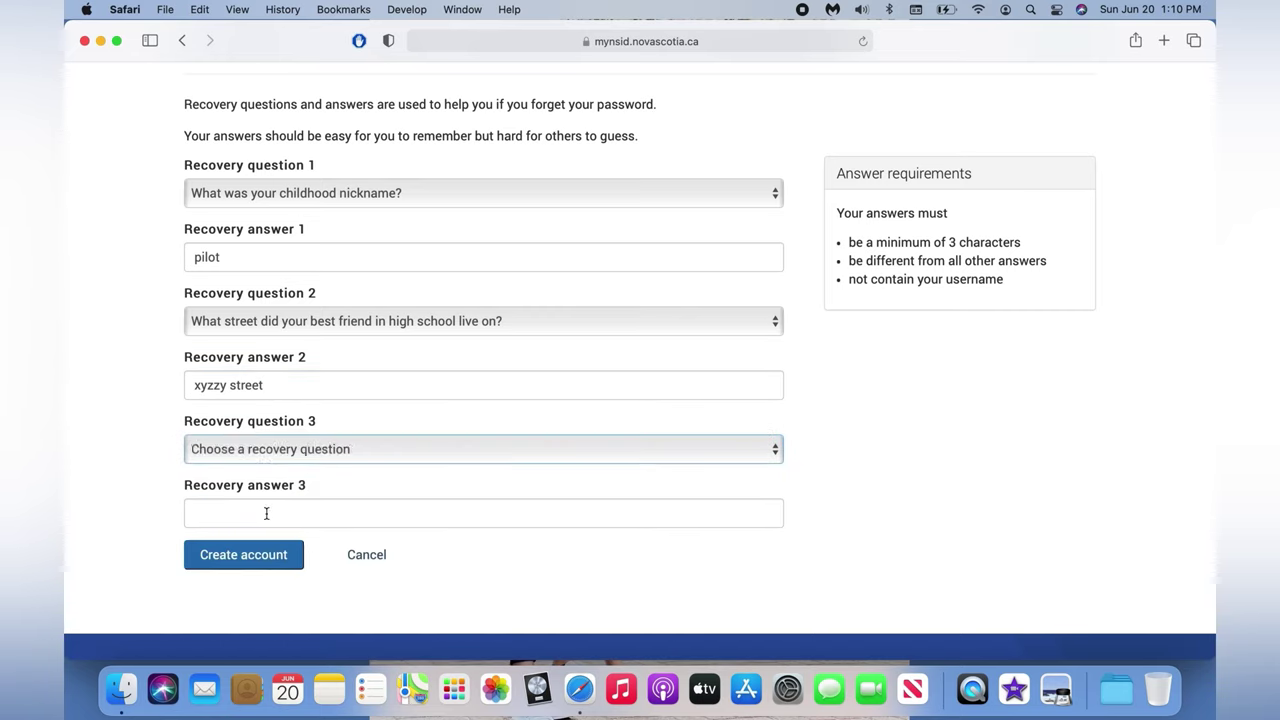
pyautogui.click(216, 516)
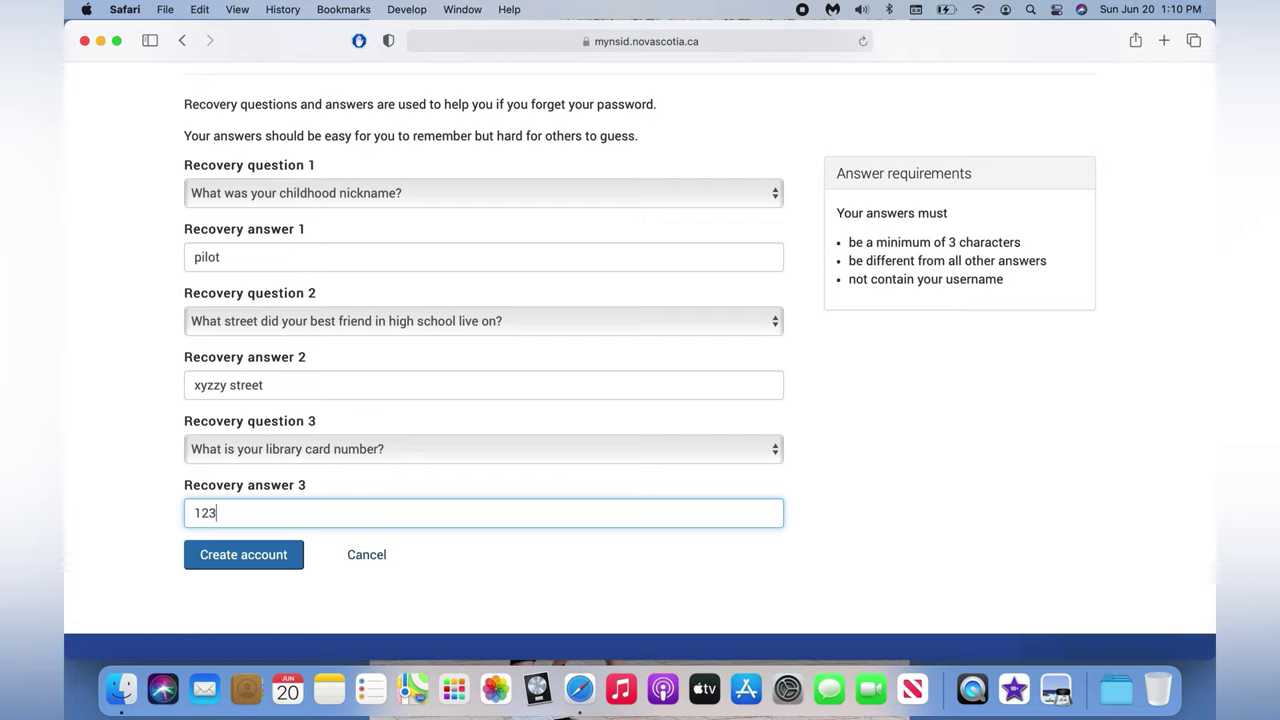
pyautogui.click(236, 562)
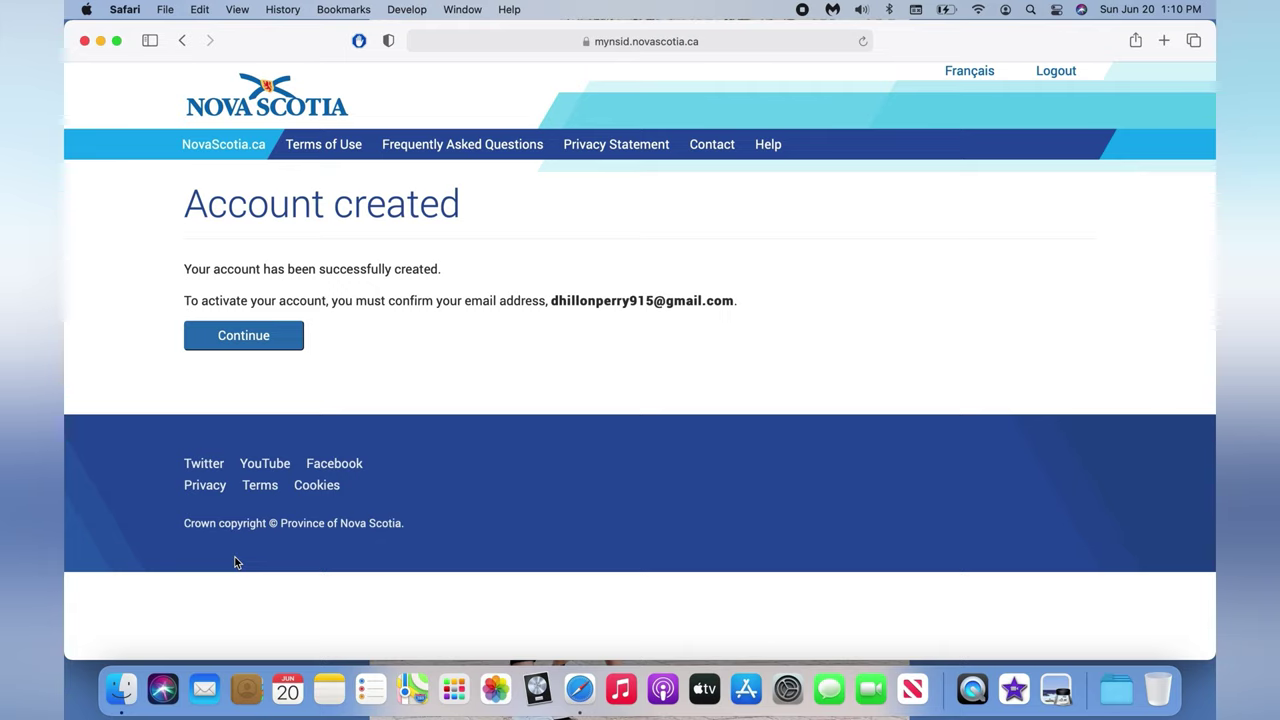
# Step: Confirm the email with the pasted confirmation code and continue to Nova Scotia's Online Service
pyautogui.click(251, 340)
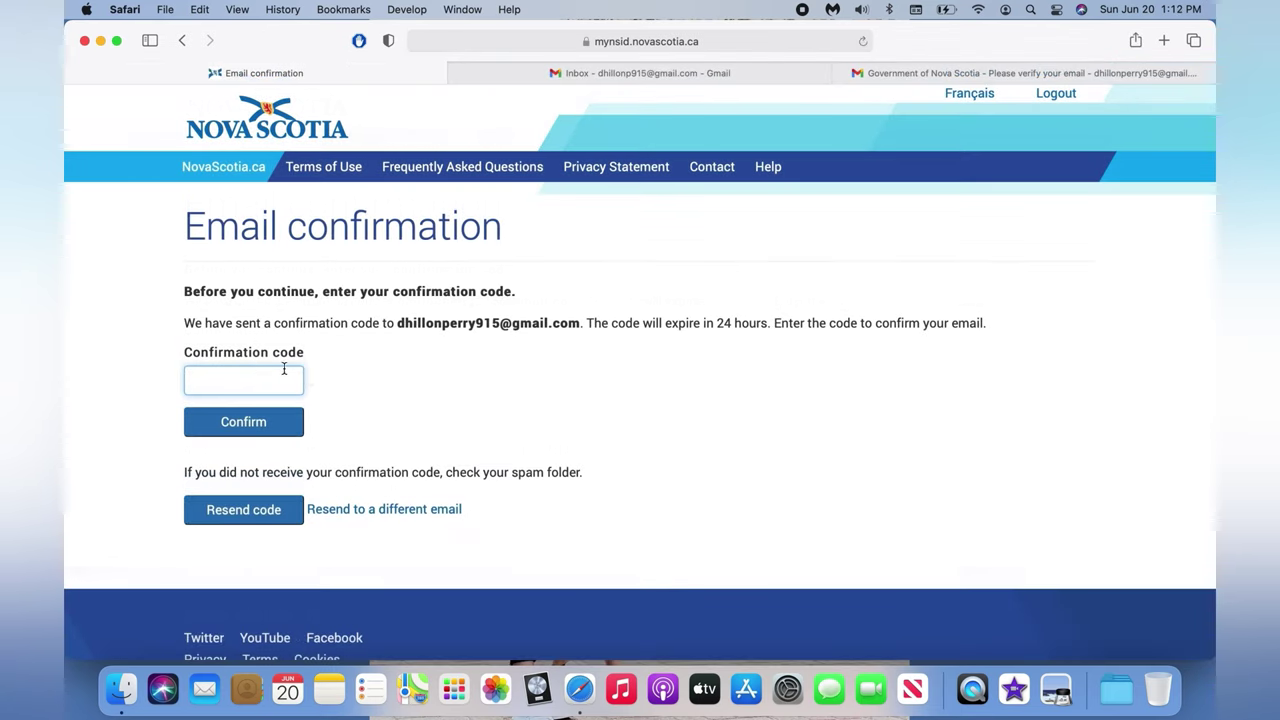
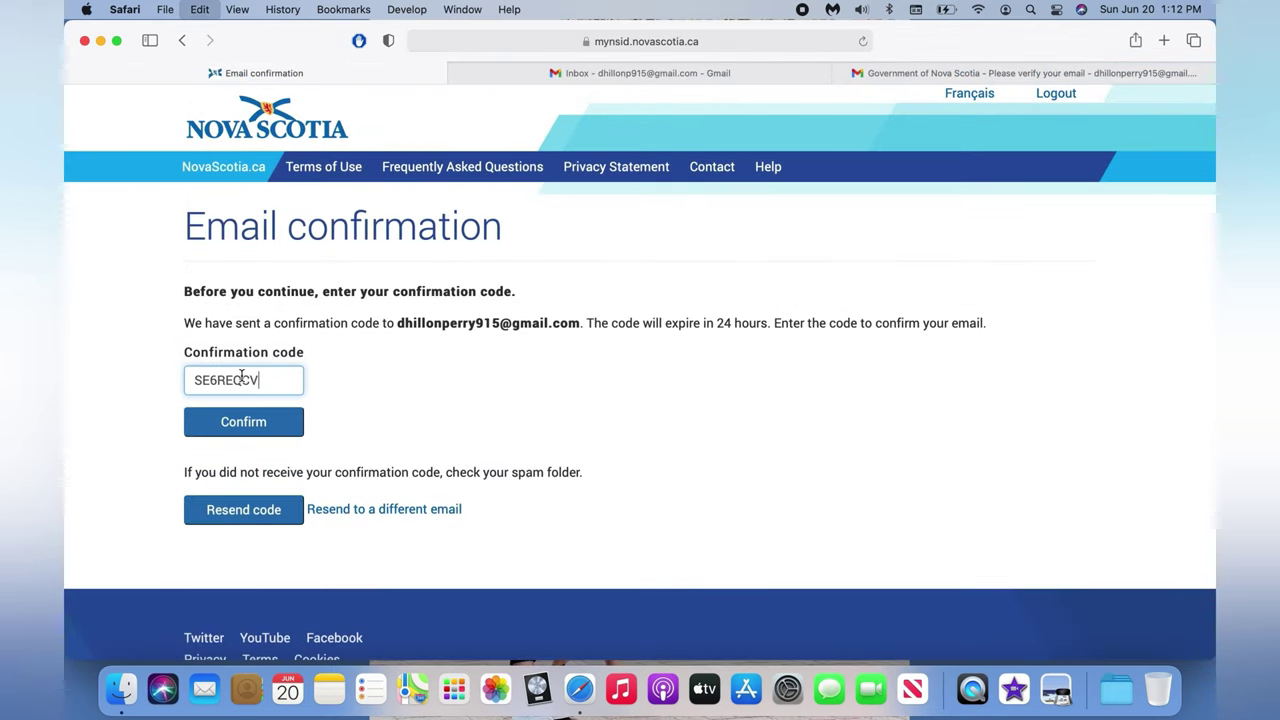
pyautogui.click(251, 424)
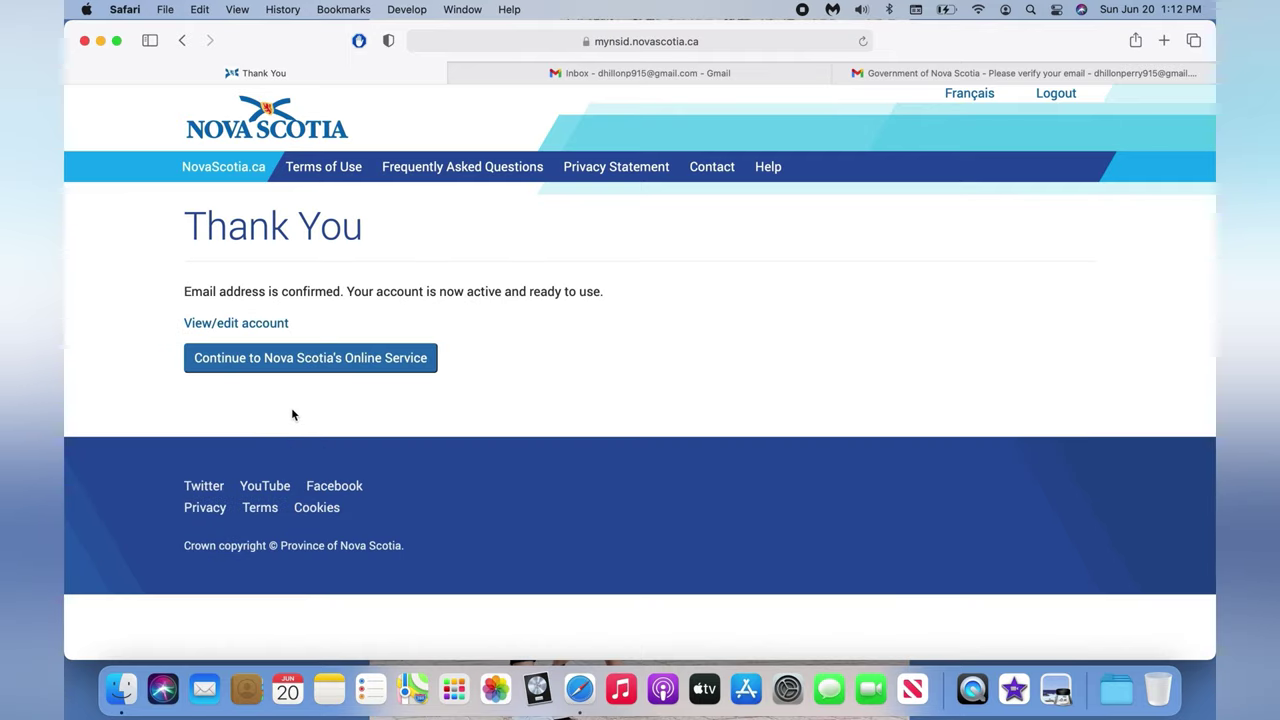
pyautogui.click(297, 360)
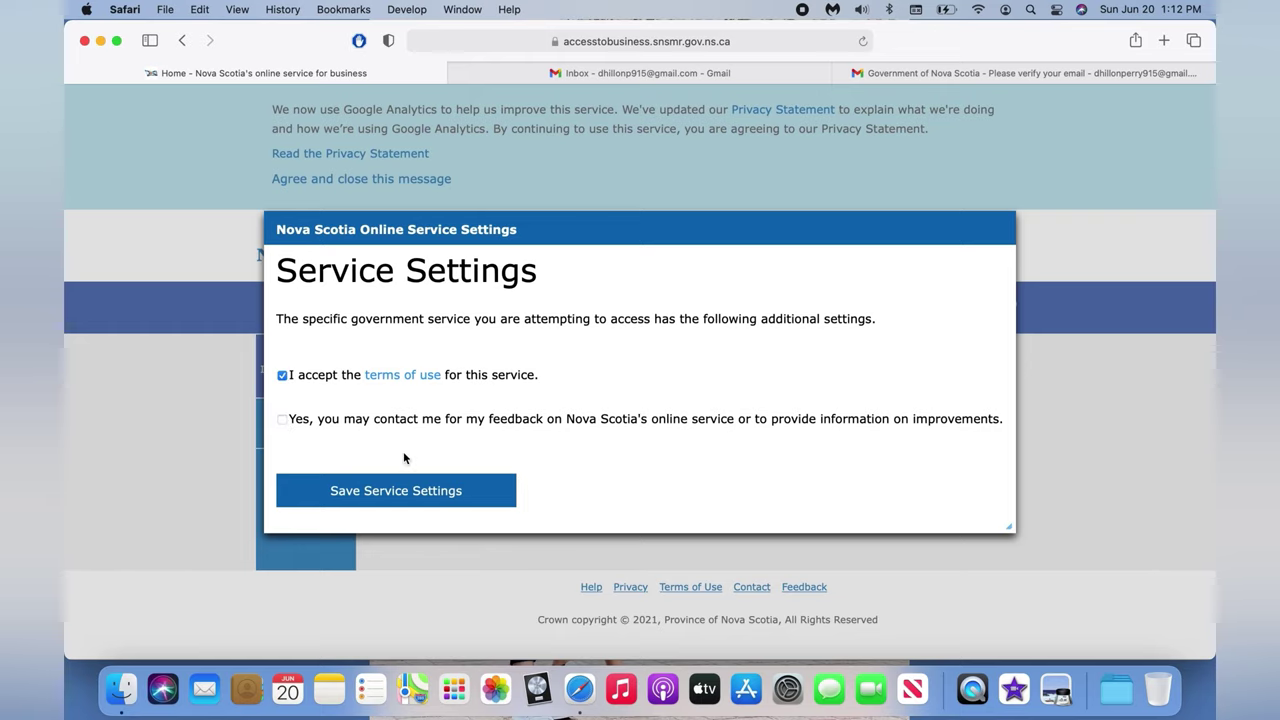
# Step: Save the Service Settings and enter the online service's list of immigration streams
pyautogui.click(372, 492)
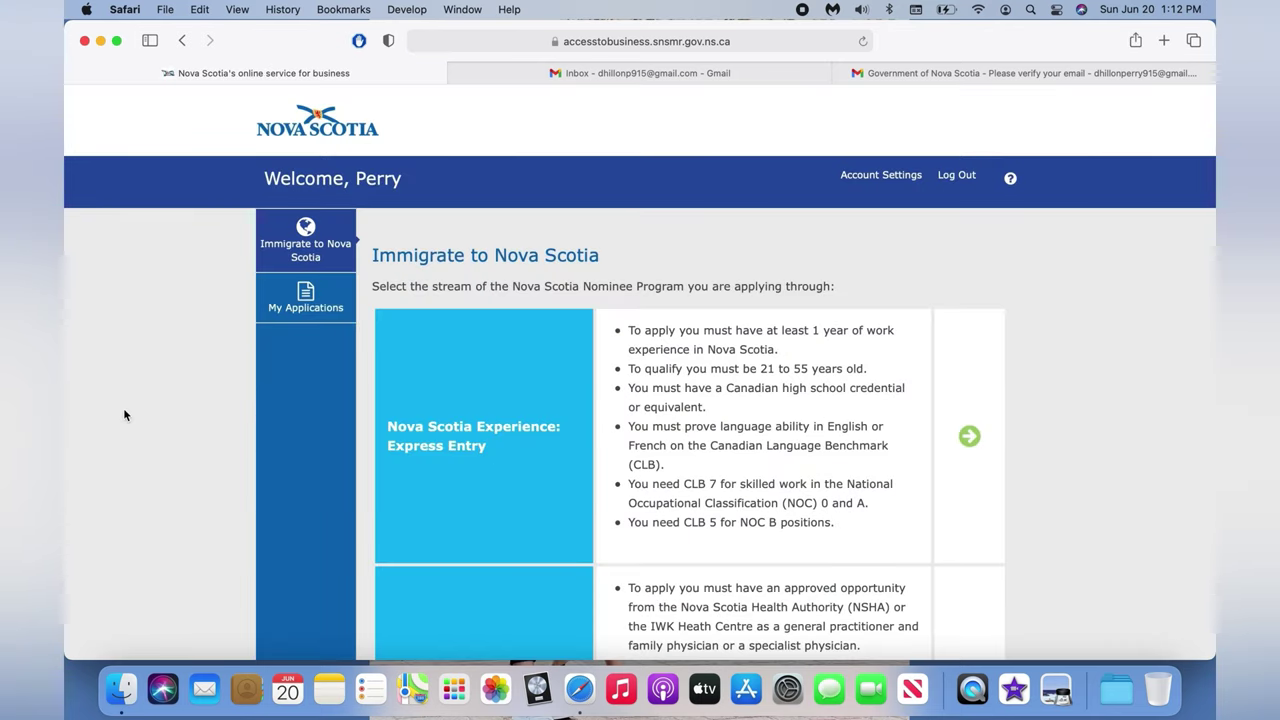
pyautogui.scroll(-3, 124, 415)
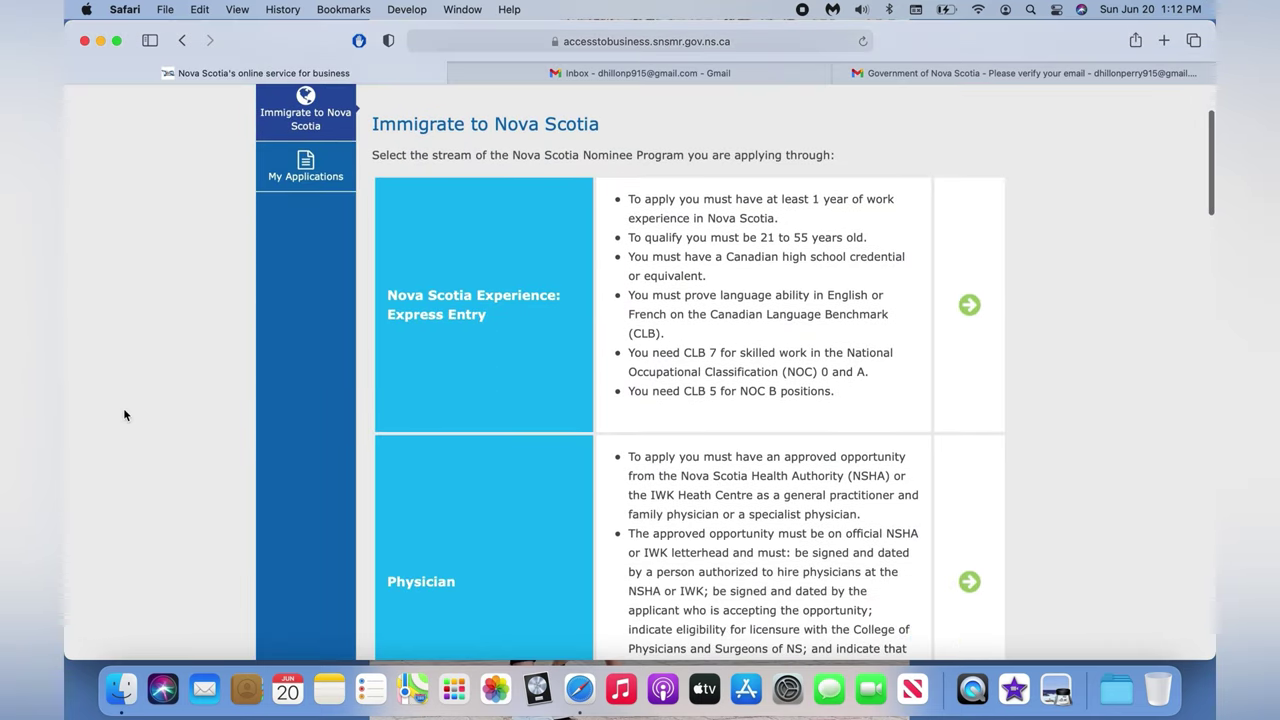
pyautogui.scroll(-1, 124, 415)
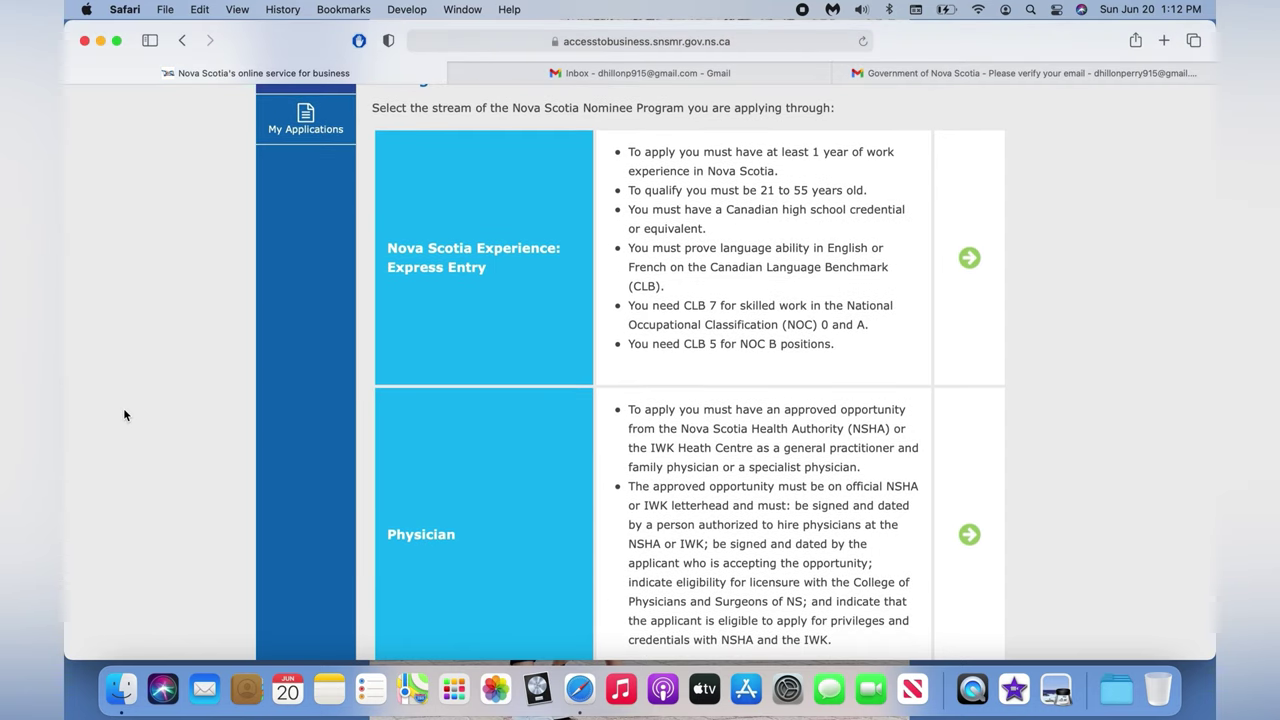
pyautogui.scroll(-12, 124, 415)
pyautogui.scroll(-9, 124, 415)
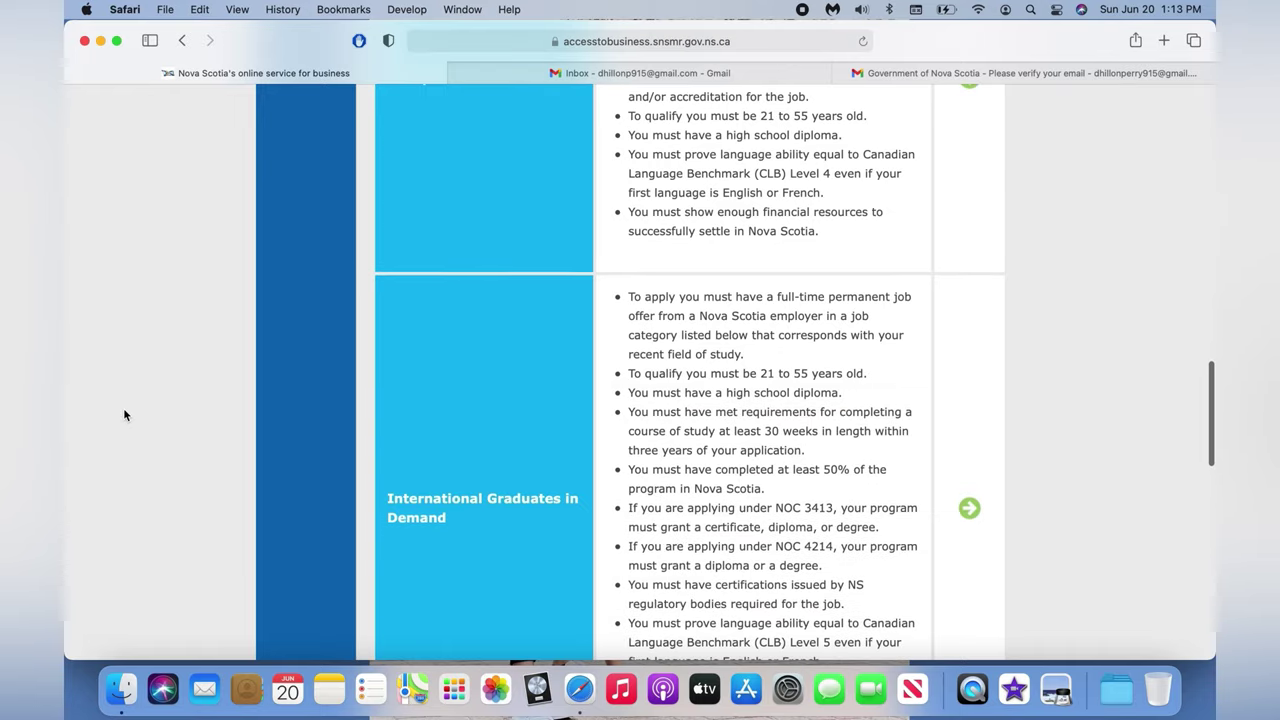
pyautogui.scroll(-11, 124, 415)
pyautogui.scroll(-5, 125, 415)
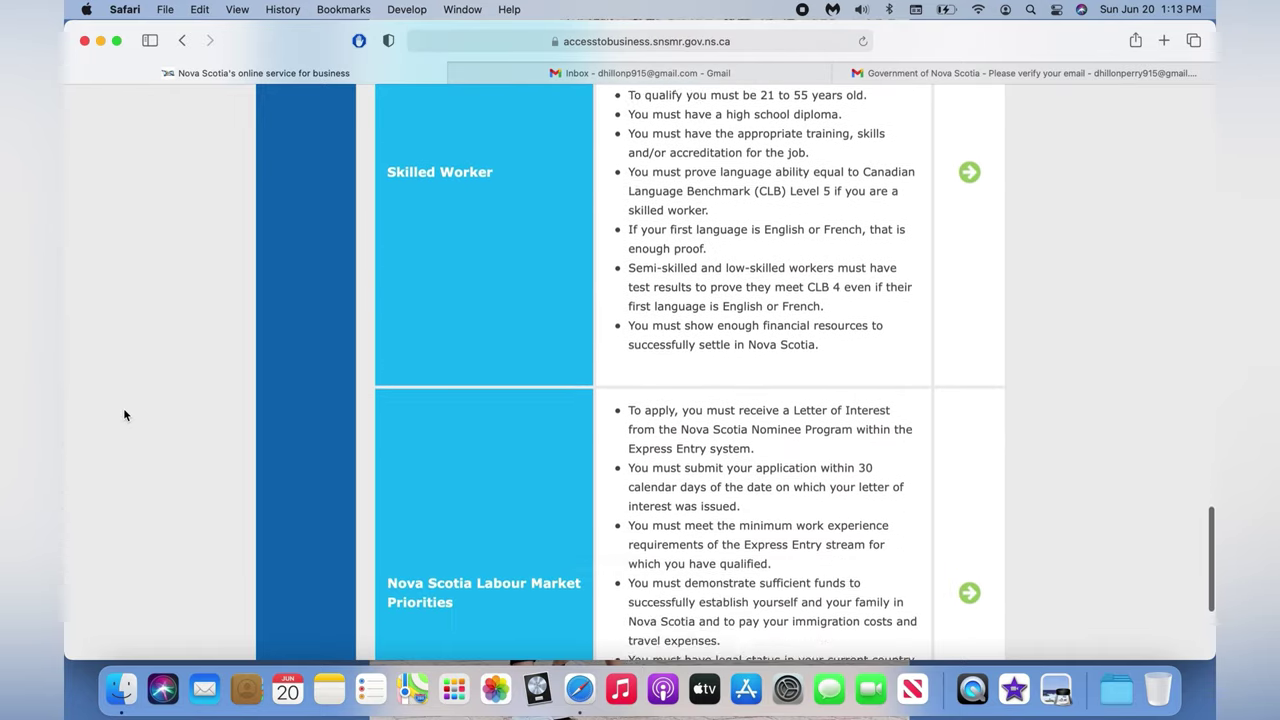
pyautogui.scroll(15, 125, 415)
pyautogui.scroll(10, 125, 415)
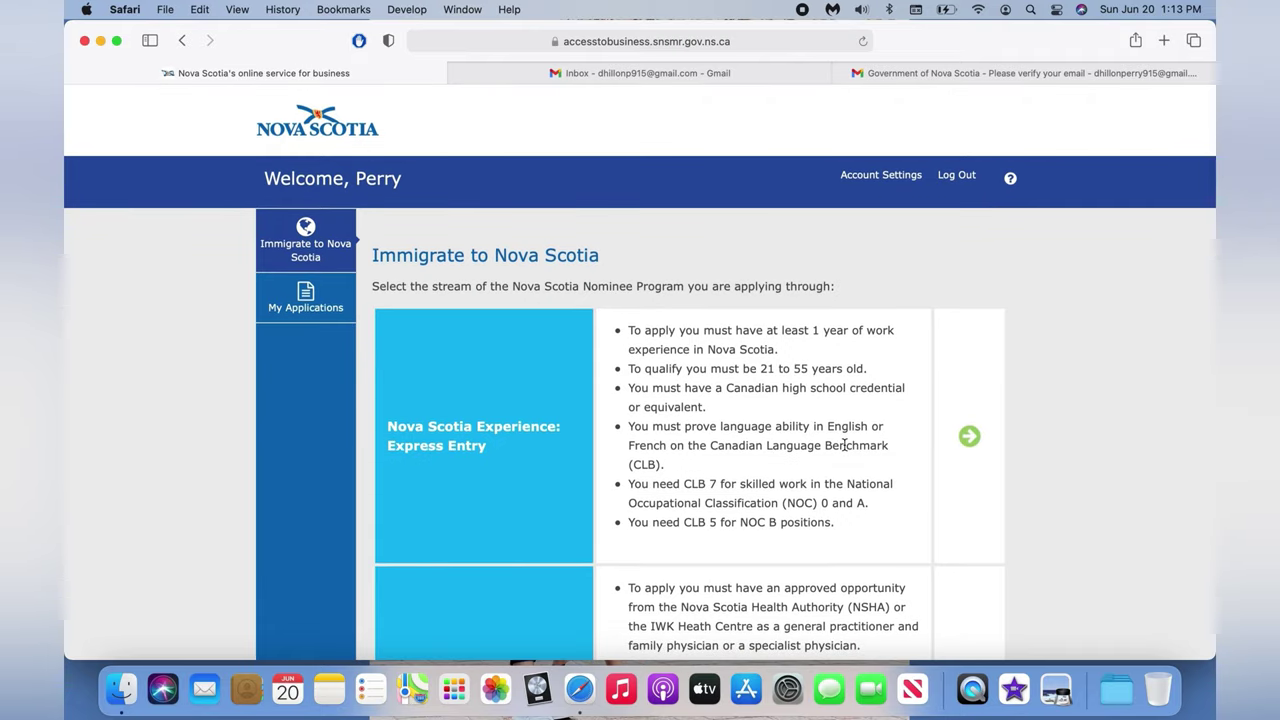
# Step: Start the Nova Scotia Experience: Express Entry application and open its personal information section
pyautogui.click(970, 438)
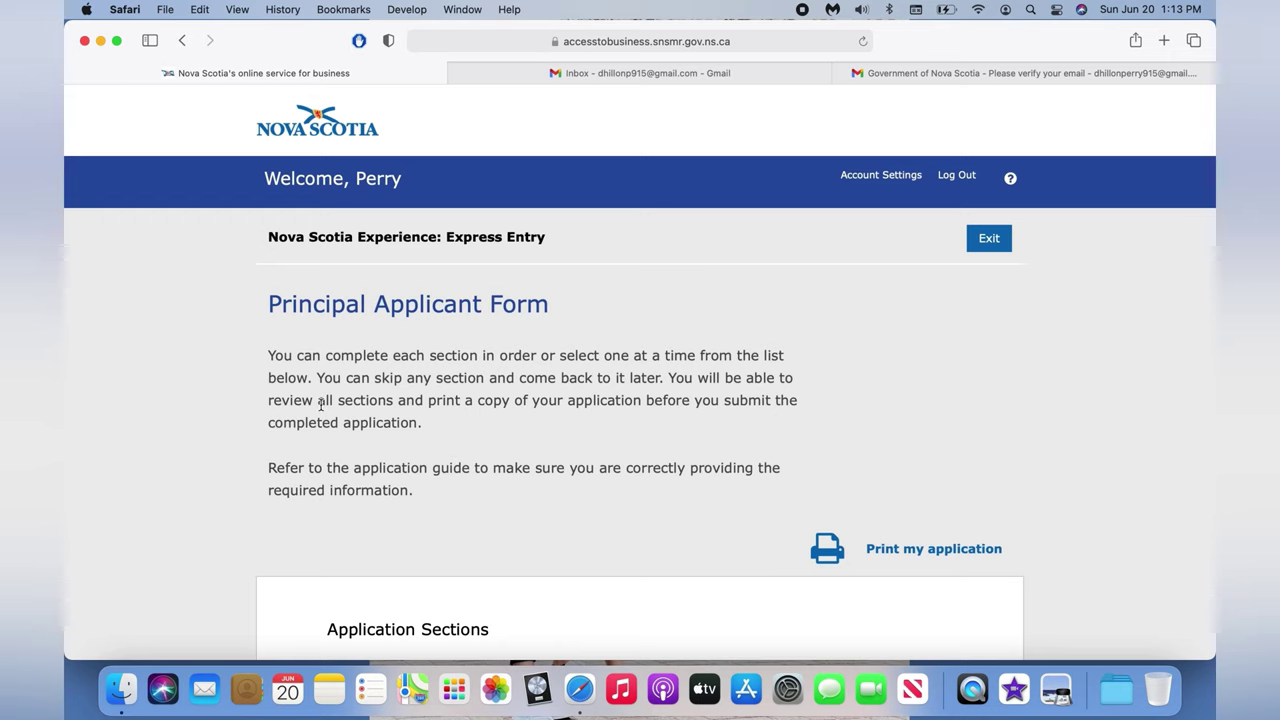
pyautogui.scroll(-8, 320, 403)
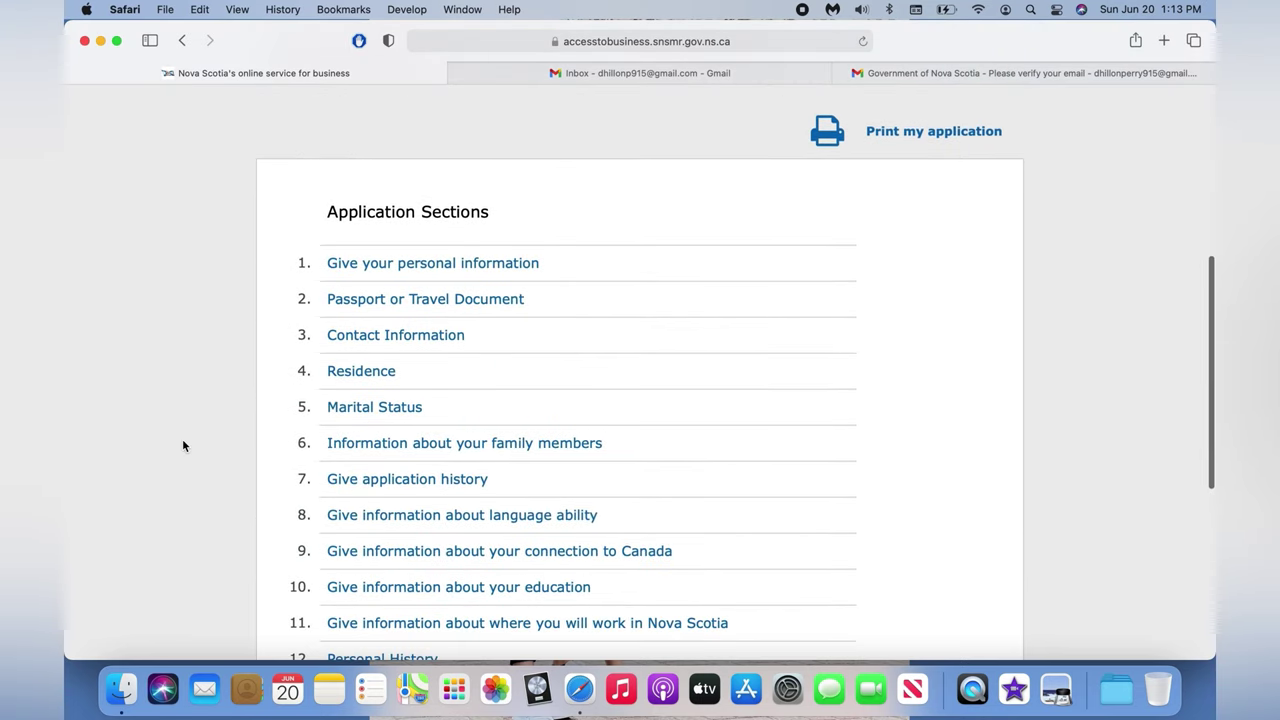
pyautogui.scroll(-4, 183, 445)
pyautogui.scroll(-2, 183, 445)
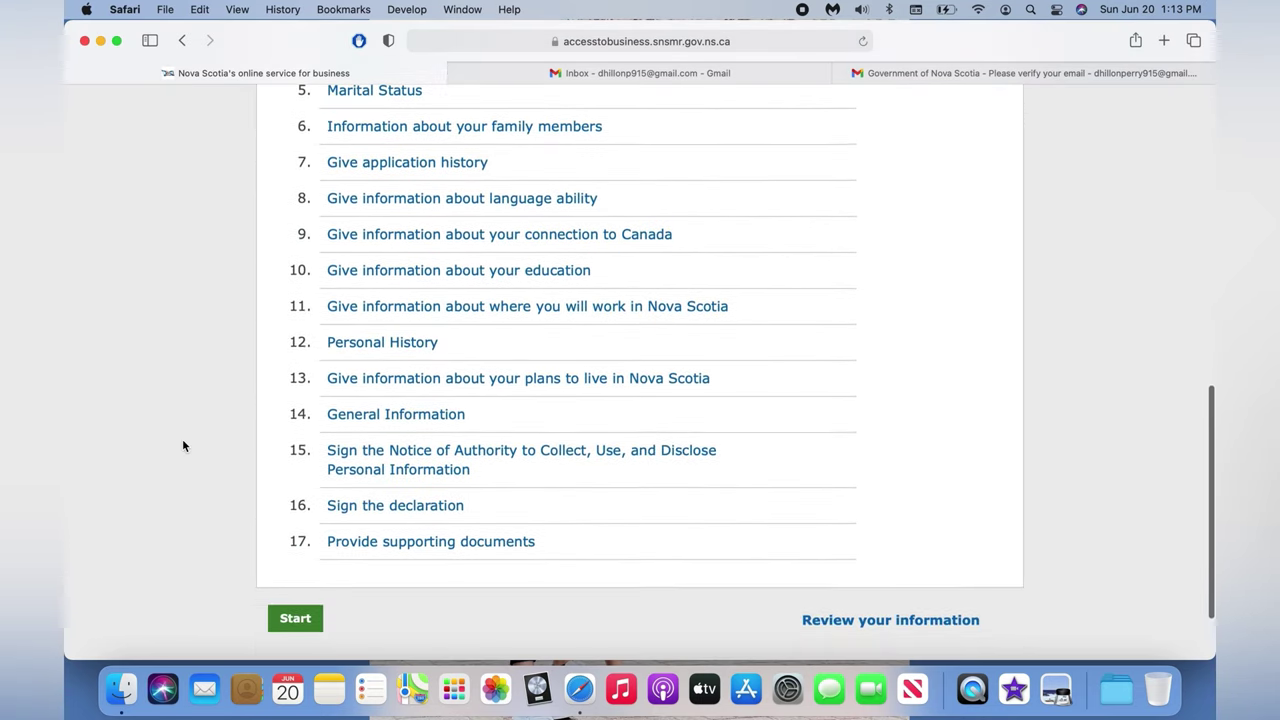
pyautogui.scroll(7, 183, 443)
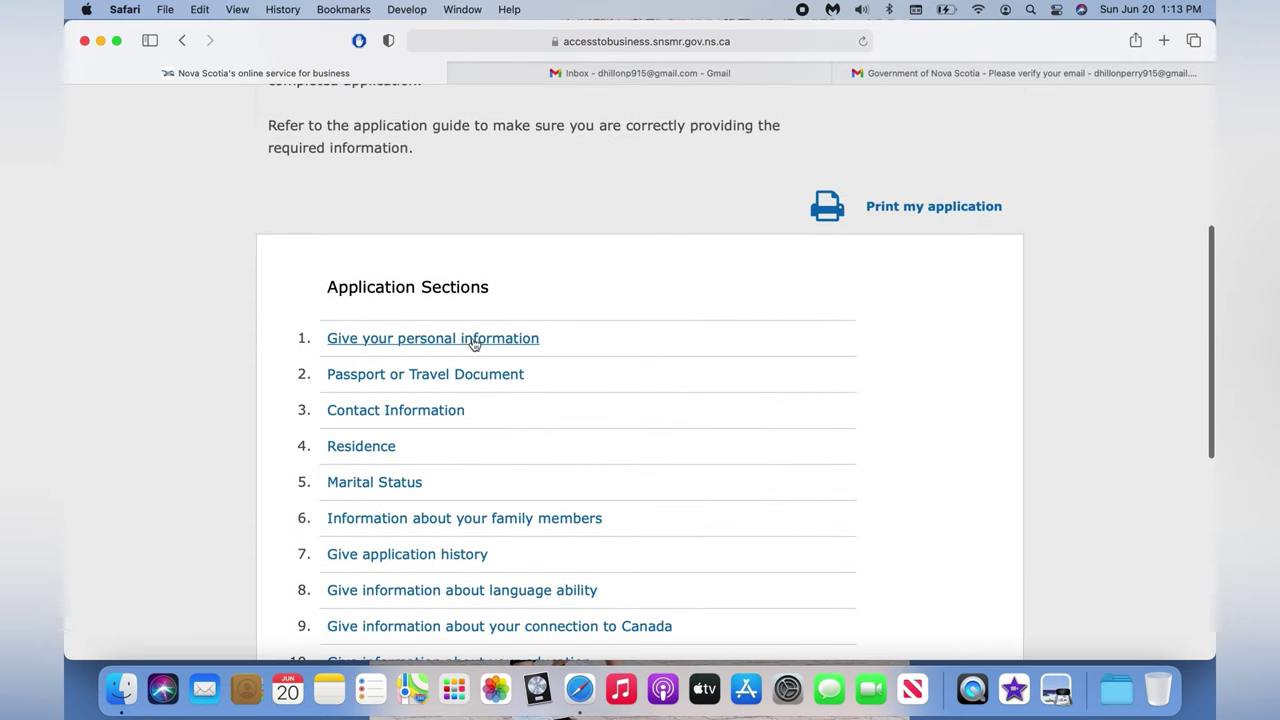
pyautogui.click(474, 340)
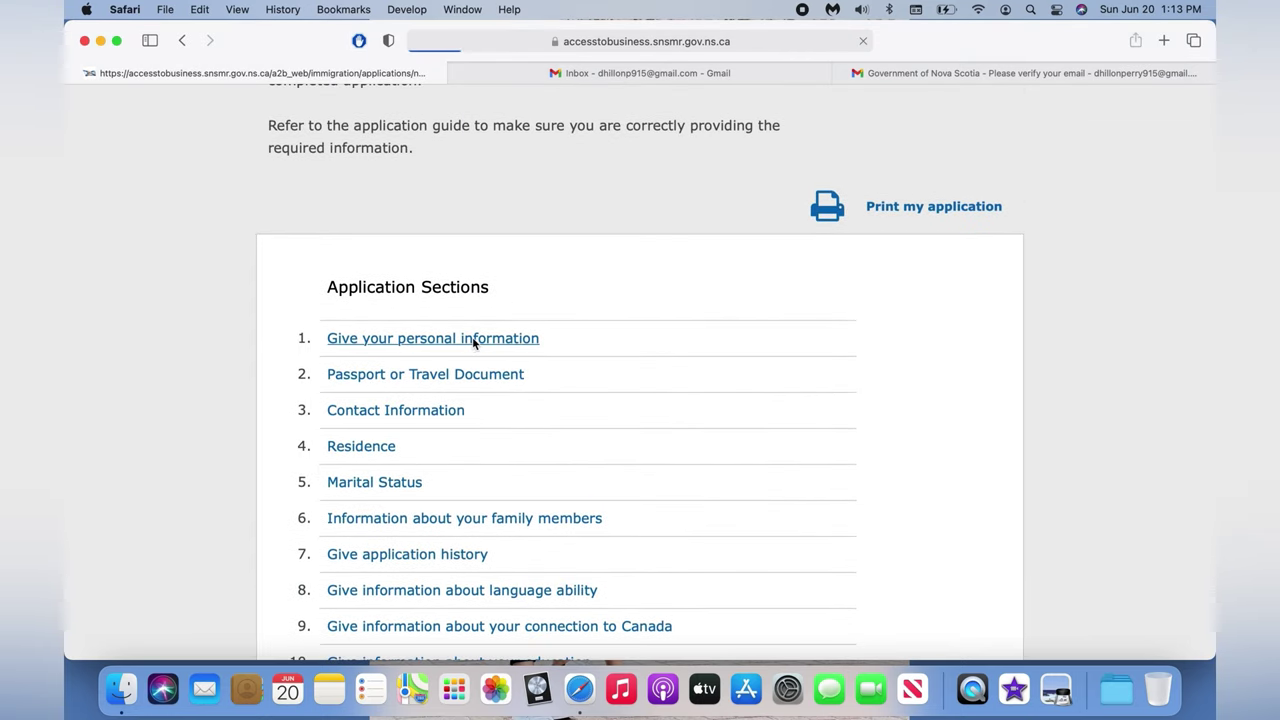
# Step: Enter the applicant's family and given names, No other names, sex Male and the date of birth
pyautogui.scroll(-5, 127, 399)
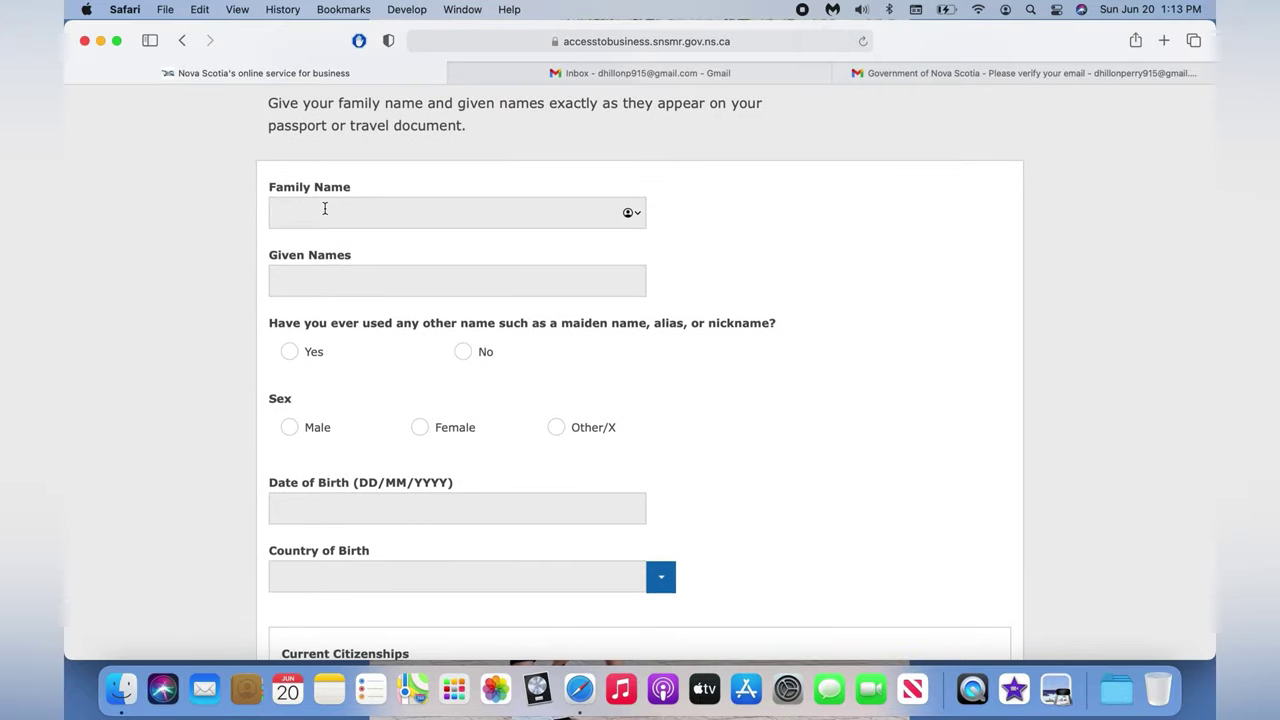
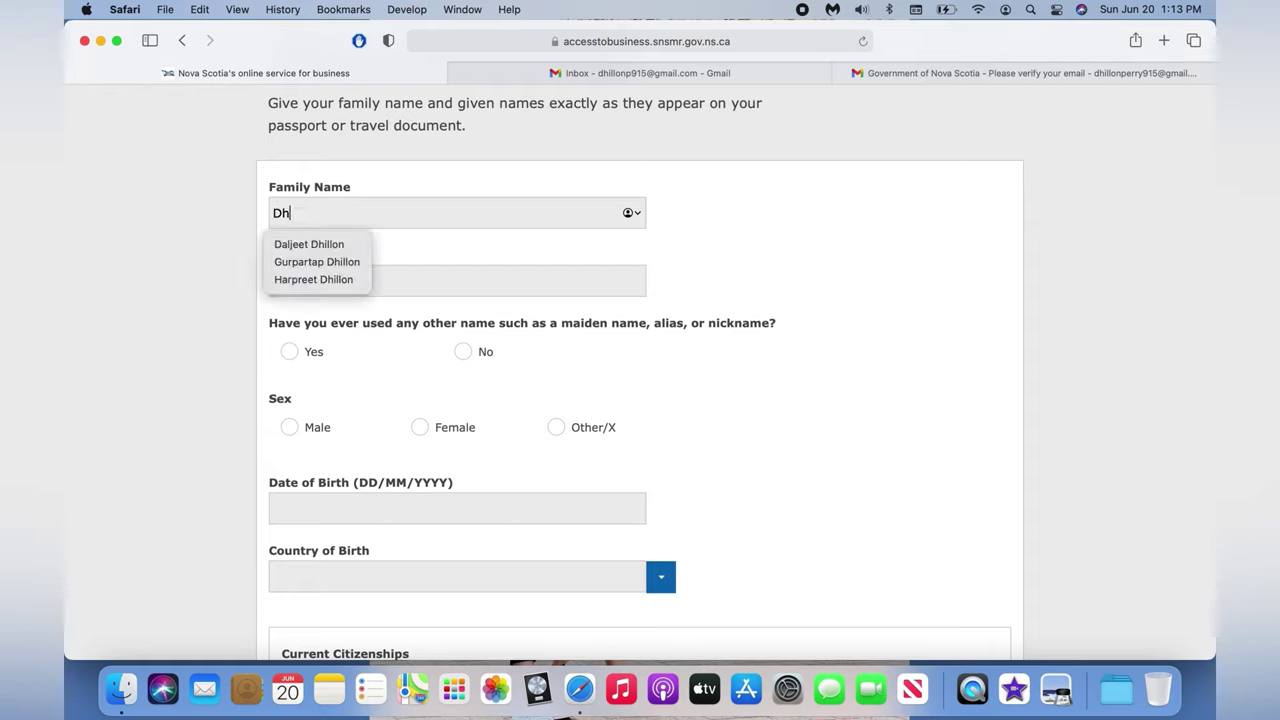
pyautogui.click(226, 230)
pyautogui.click(309, 289)
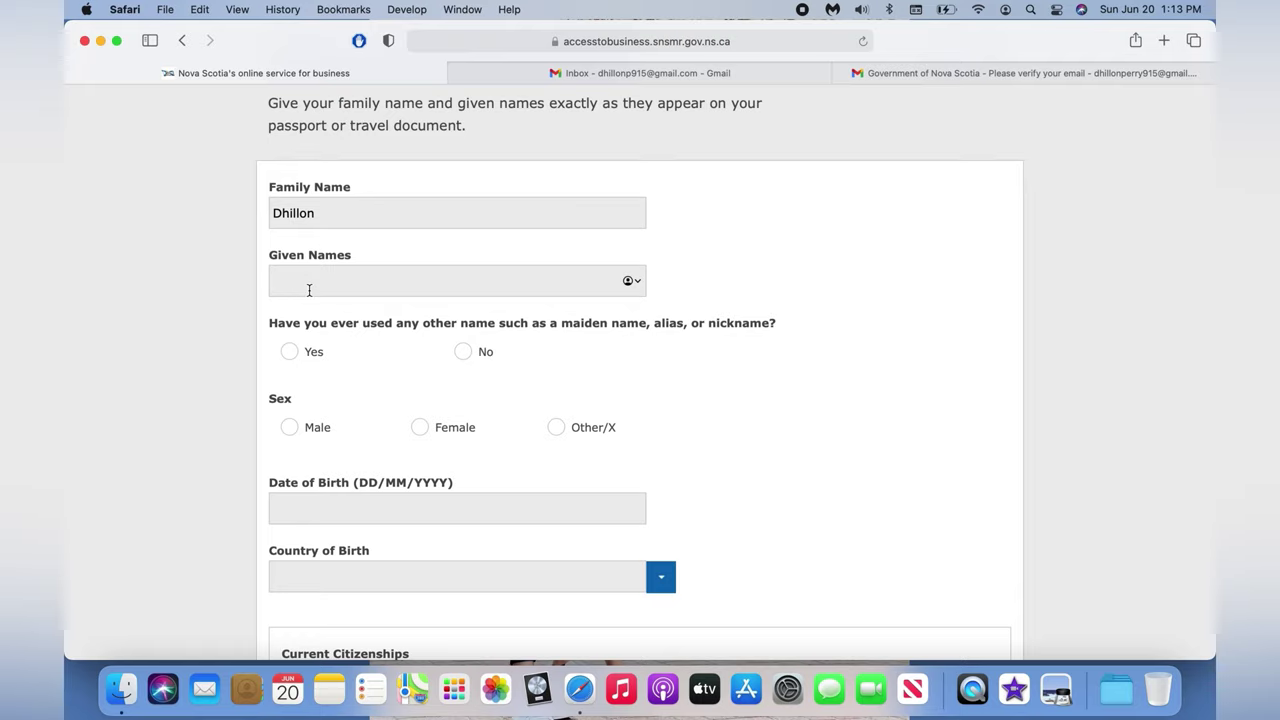
pyautogui.click(462, 351)
pyautogui.scroll(-3, 217, 397)
pyautogui.click(289, 329)
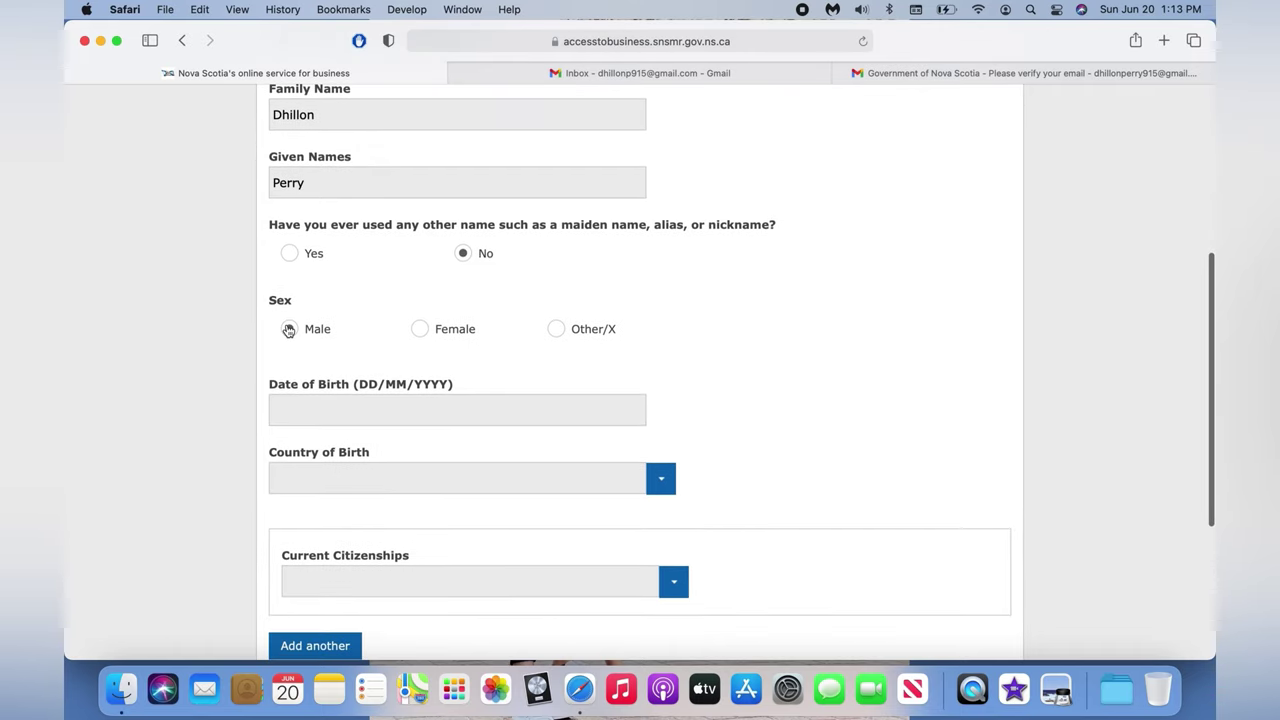
pyautogui.scroll(-3, 165, 421)
pyautogui.click(337, 311)
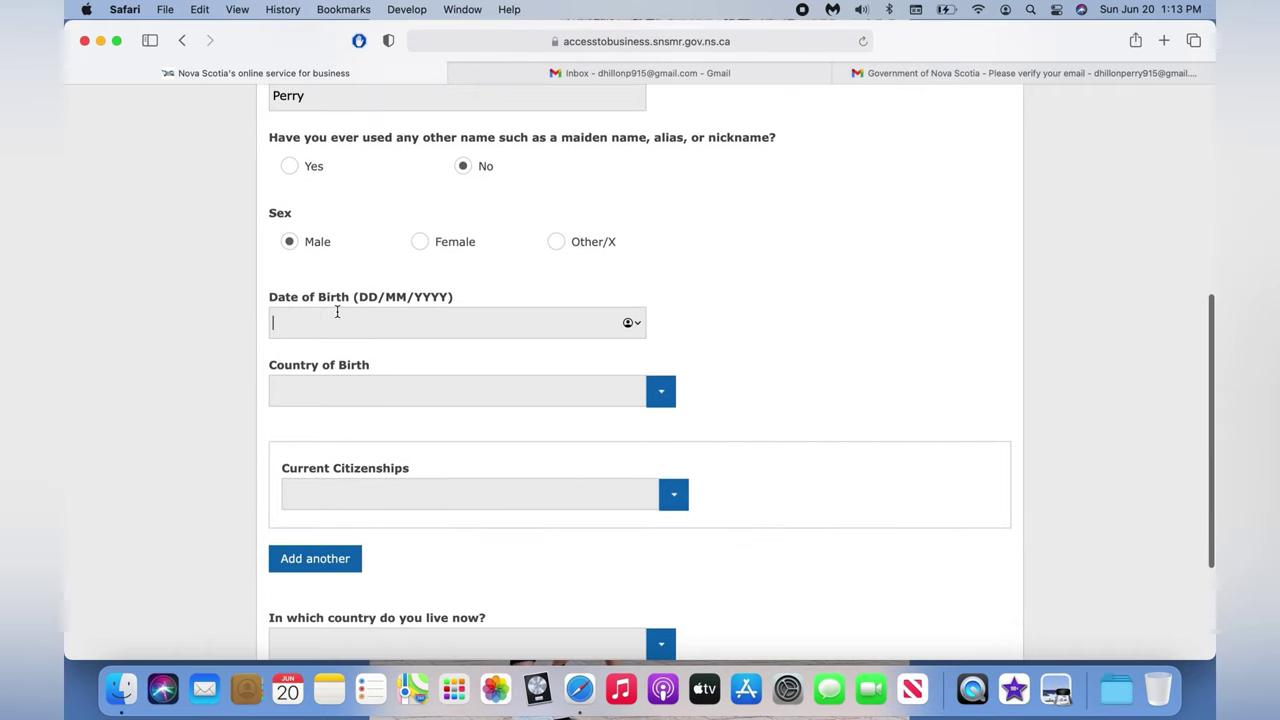
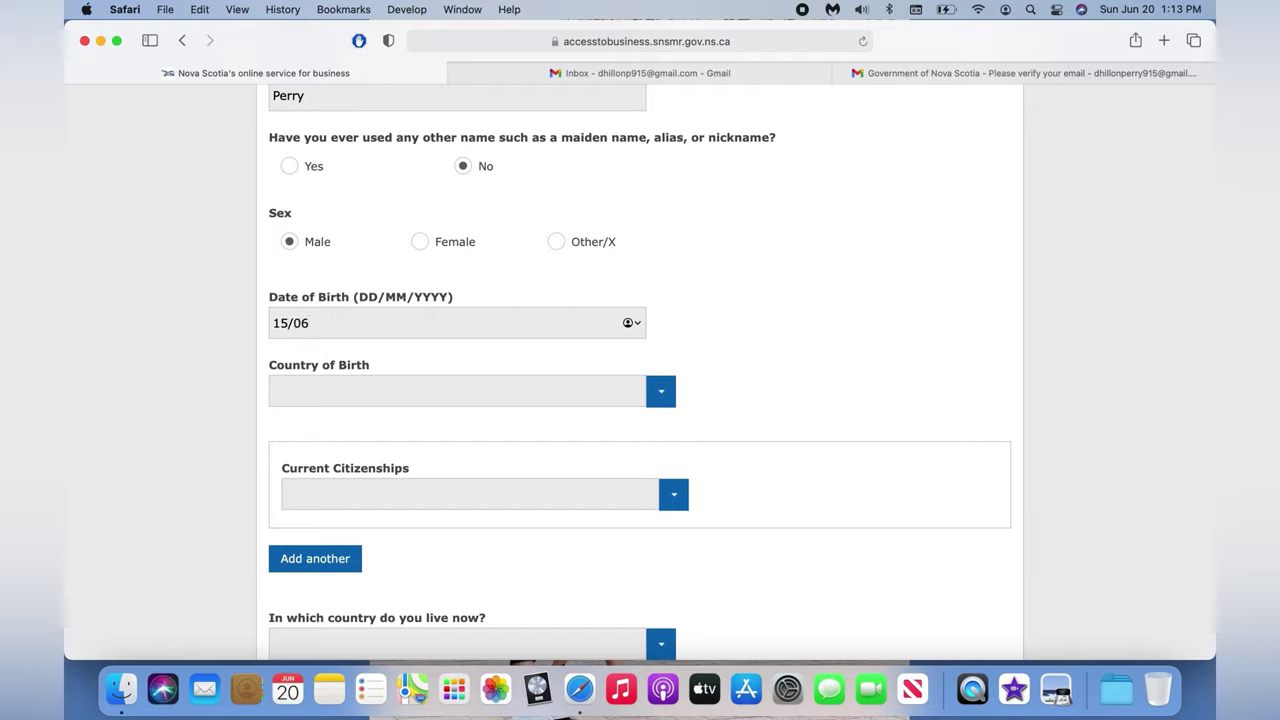
# Step: Set country of birth and citizenship to India, residence to Canada, and status Worker
pyautogui.click(379, 390)
pyautogui.write('Ind')
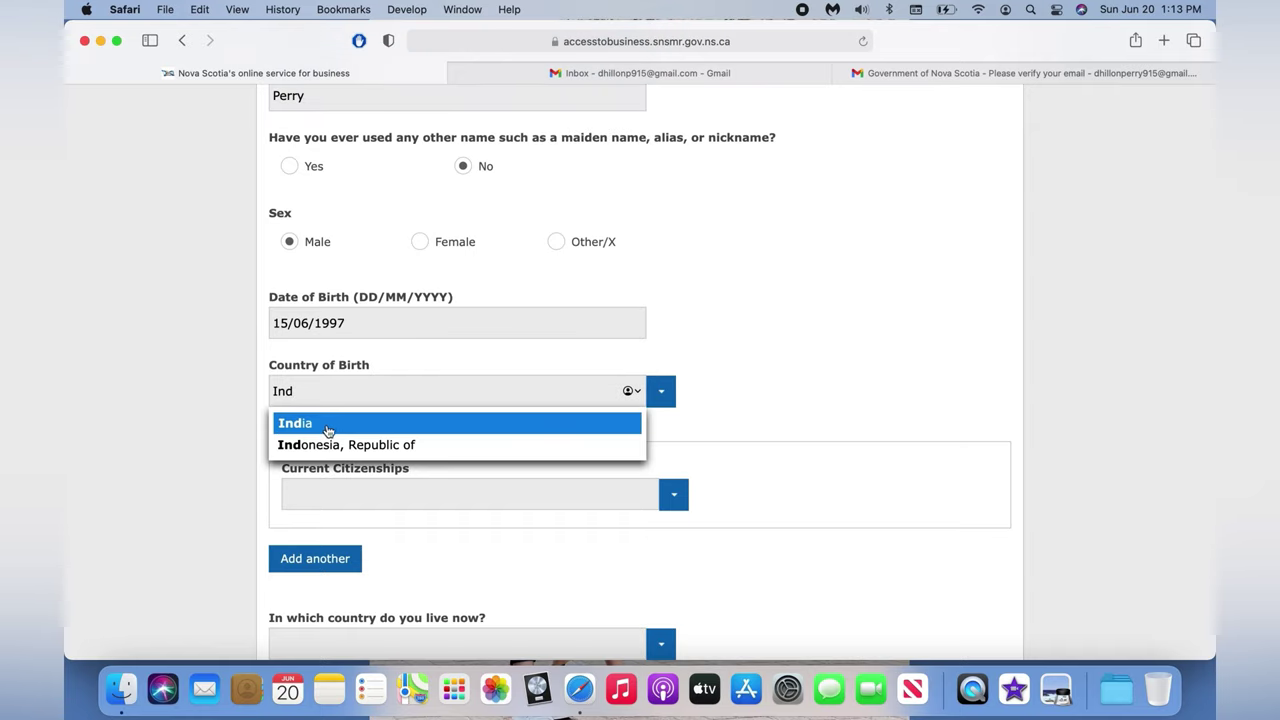
pyautogui.click(325, 429)
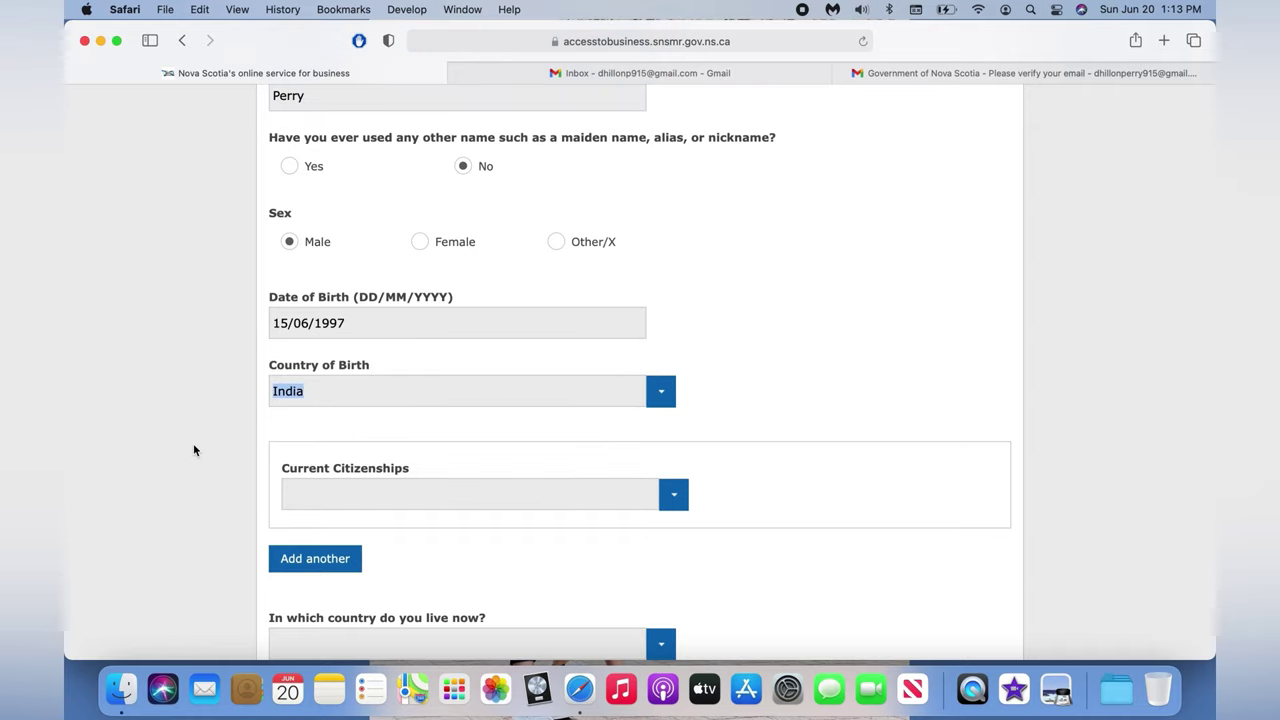
pyautogui.scroll(-5, 194, 449)
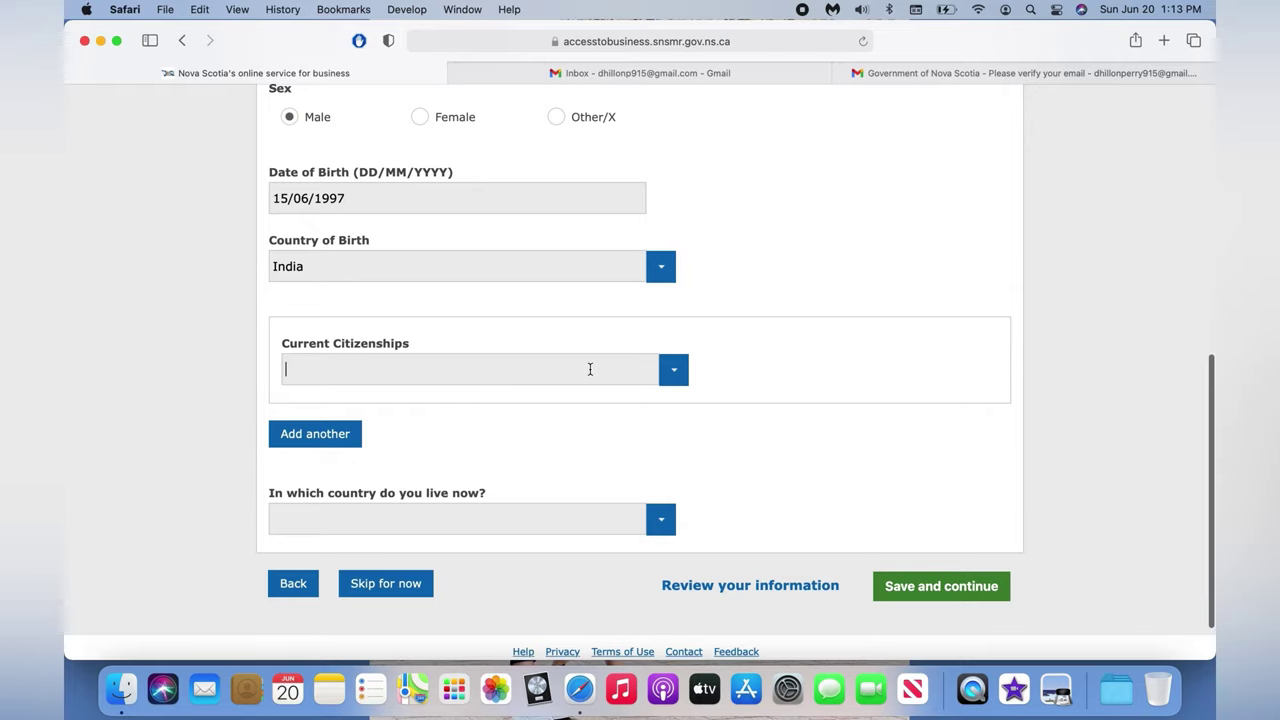
pyautogui.write('In')
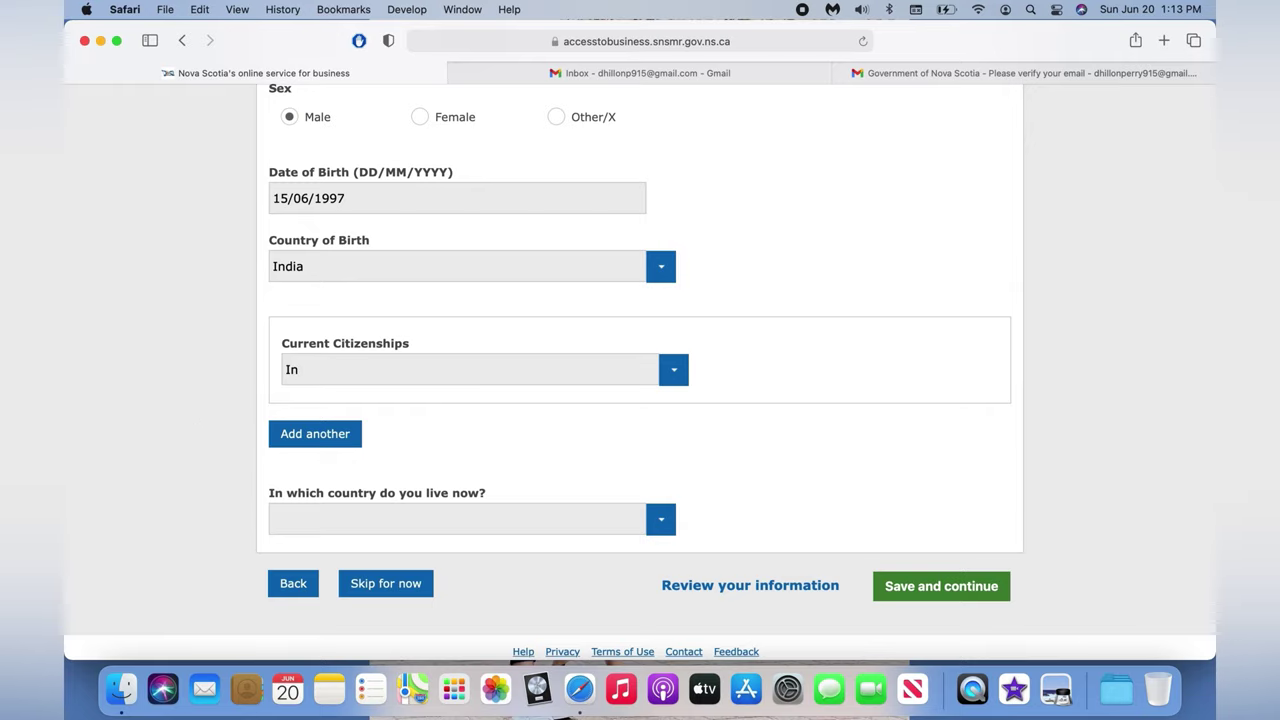
pyautogui.write('d')
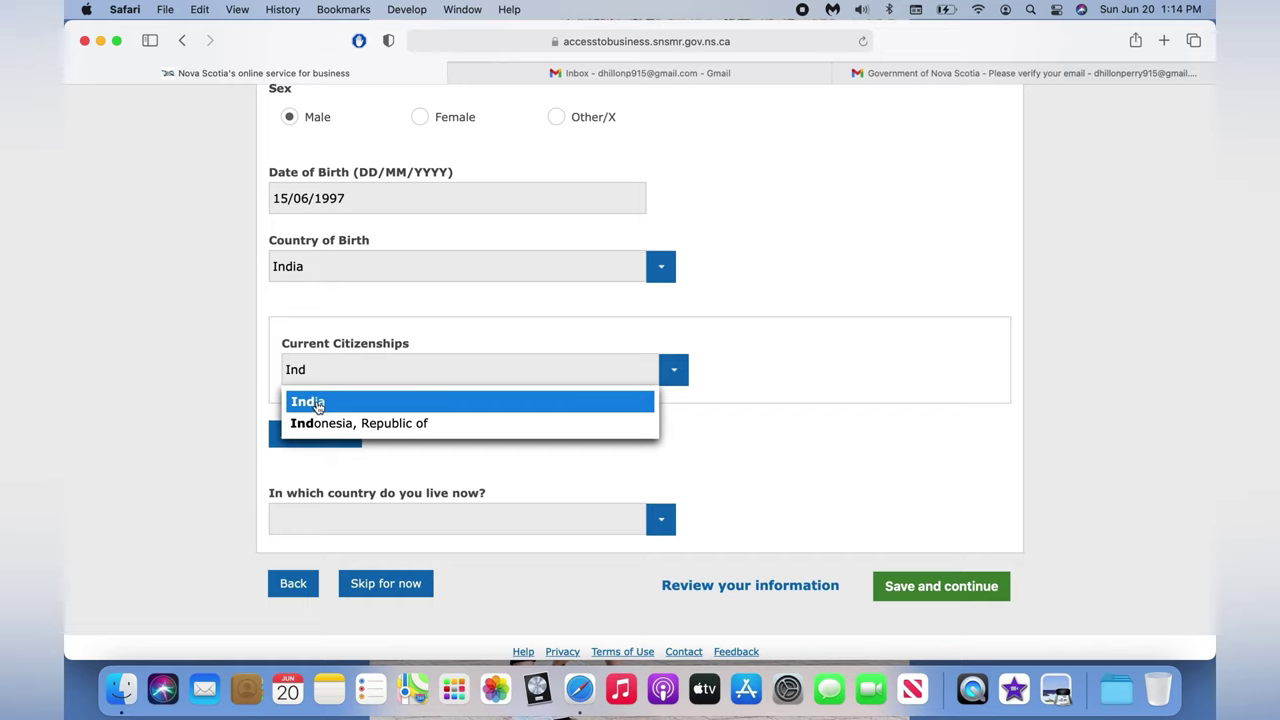
pyautogui.click(317, 403)
pyautogui.scroll(-2, 203, 398)
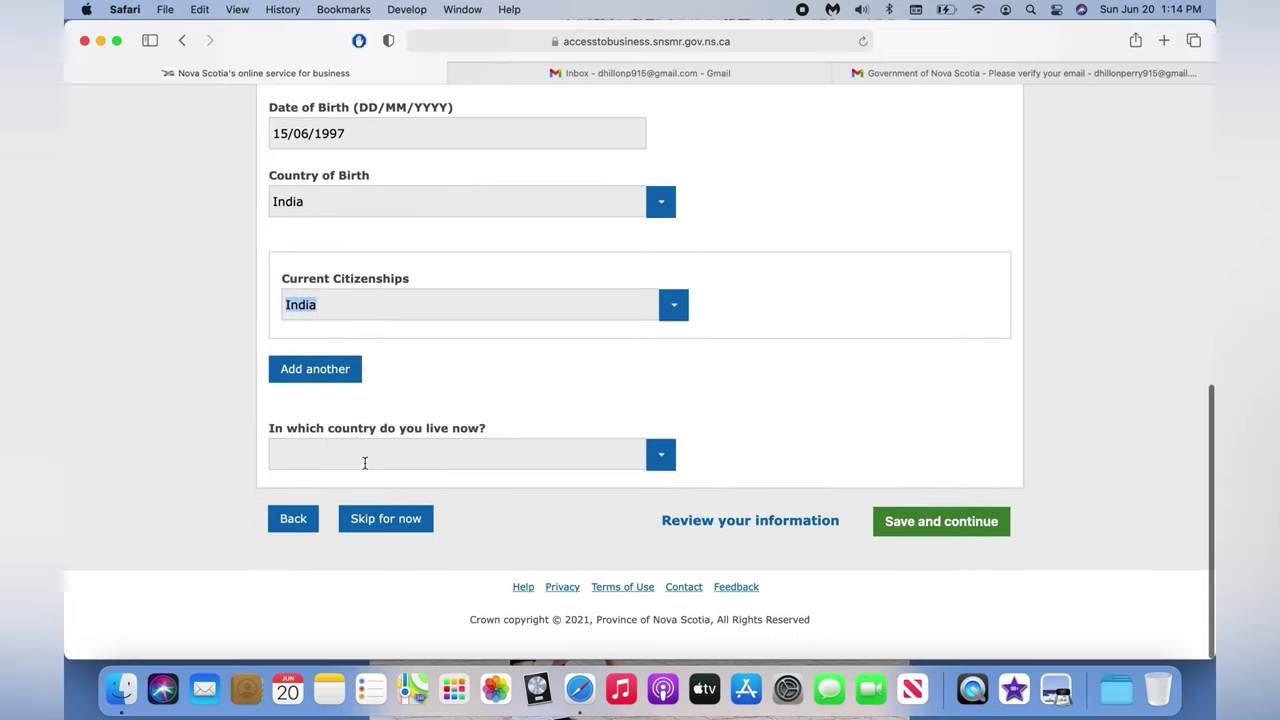
pyautogui.click(450, 456)
pyautogui.write('Ca')
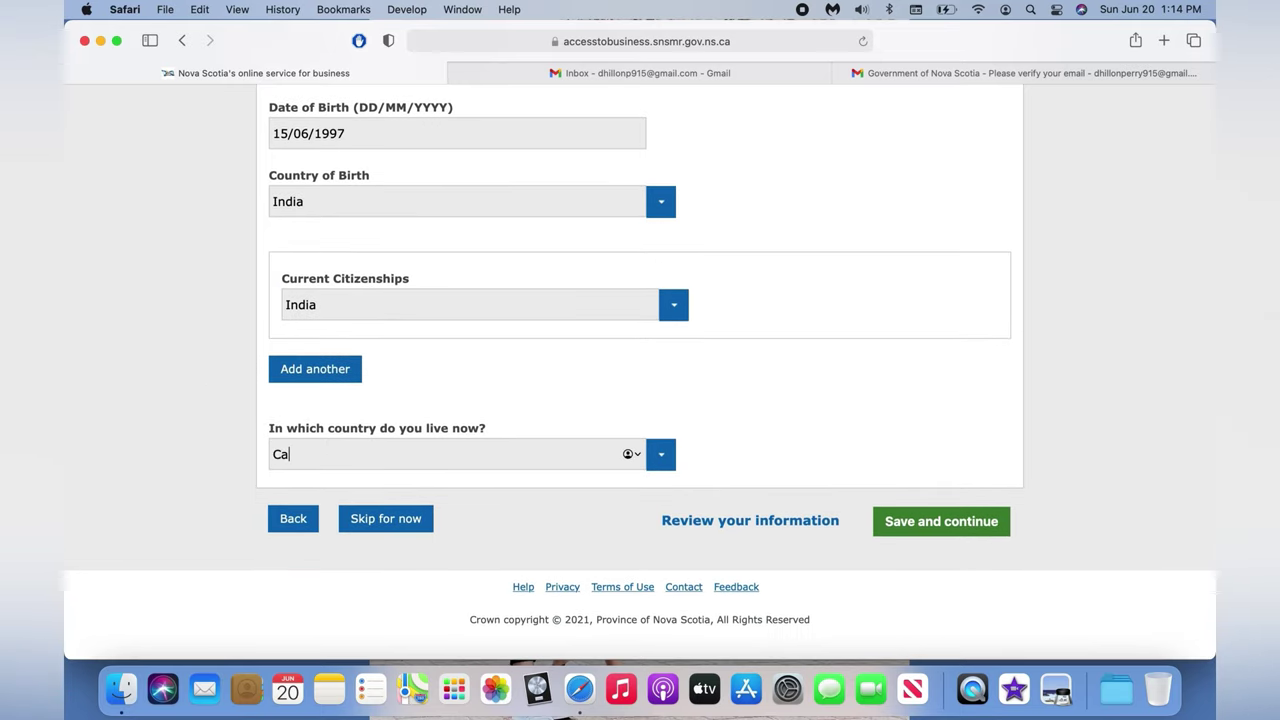
pyautogui.write('n')
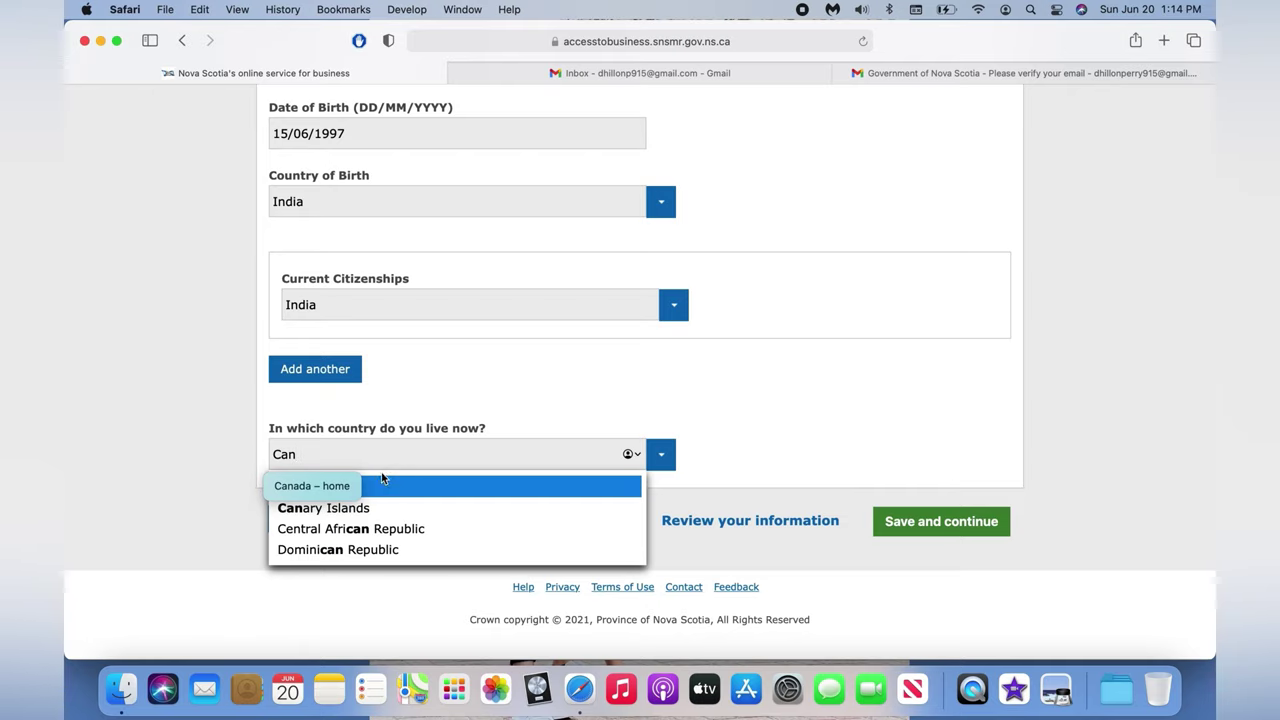
pyautogui.click(325, 487)
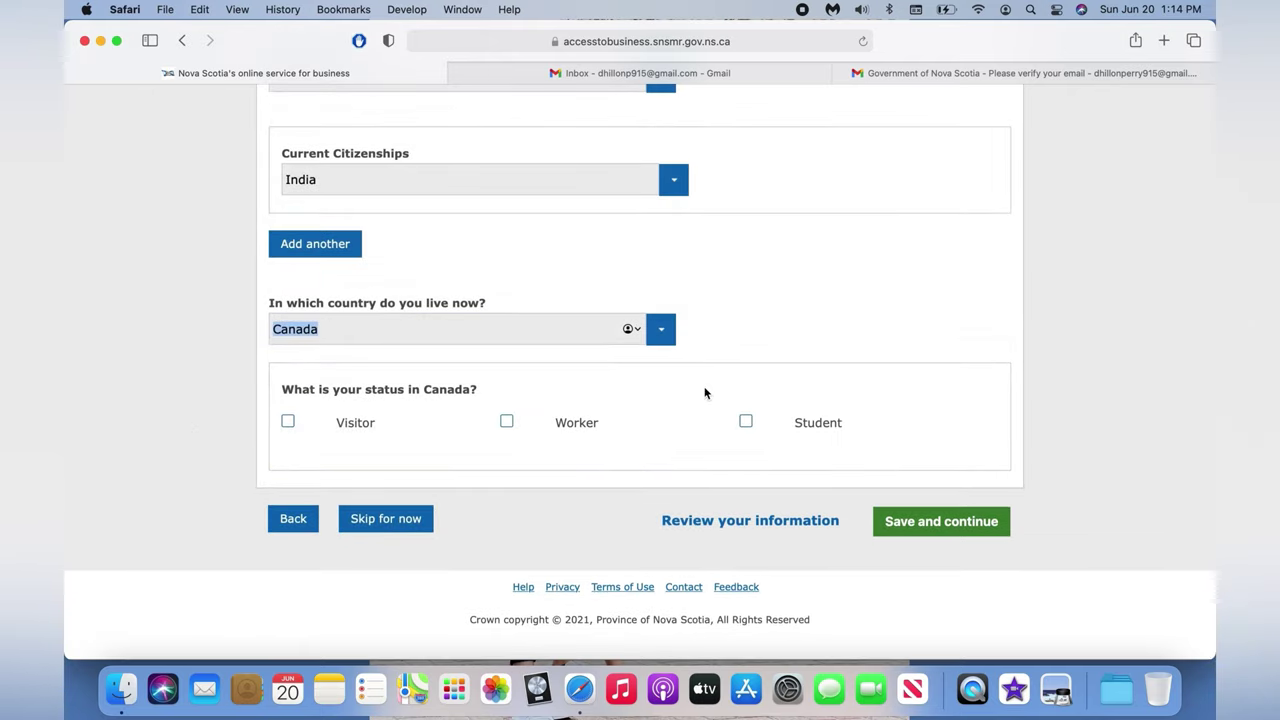
pyautogui.click(517, 426)
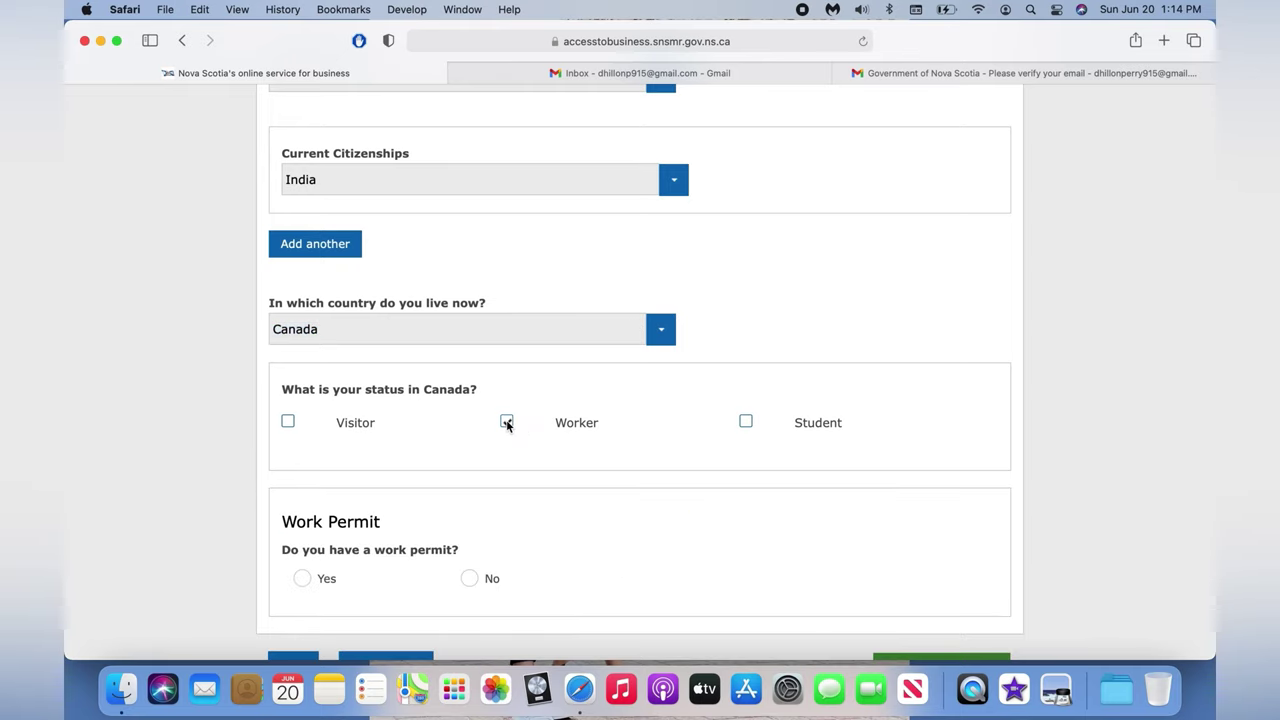
pyautogui.scroll(-3, 82, 512)
# Step: Answer Yes to holding a work permit and enter its number and 16/01/2022 expiry
pyautogui.click(302, 431)
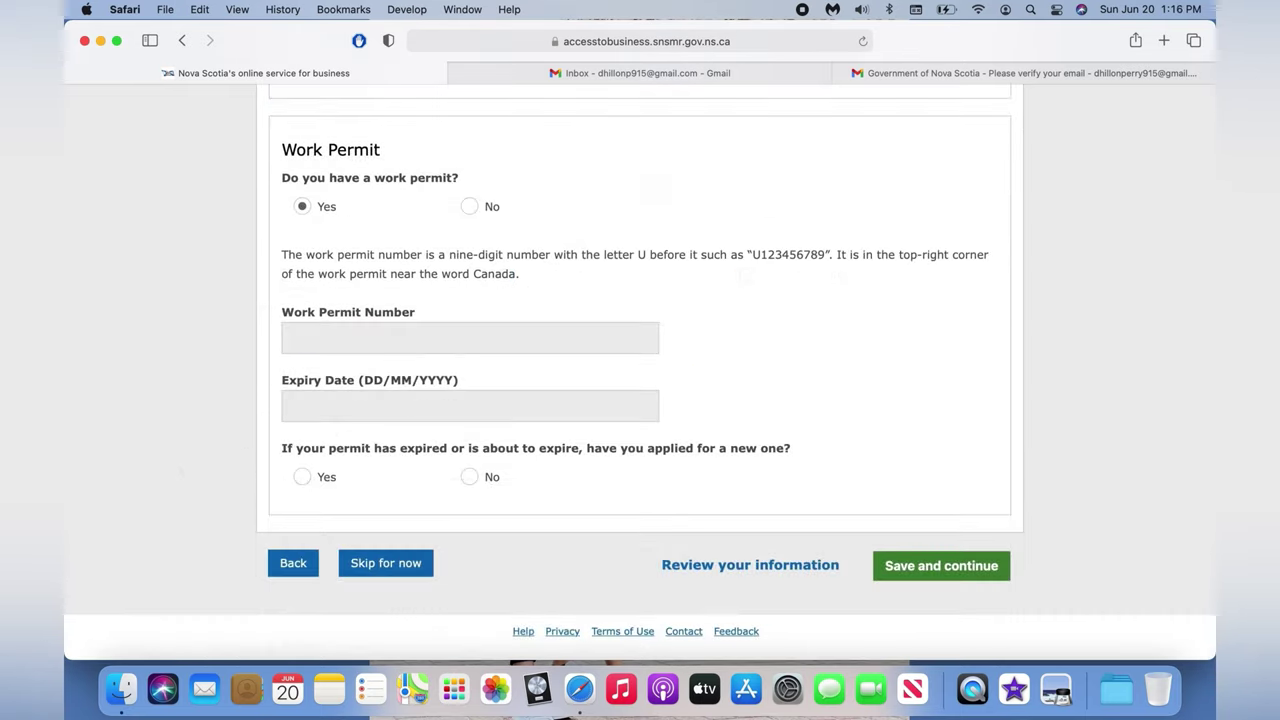
pyautogui.click(337, 398)
pyautogui.write('16/01')
pyautogui.press('XF86MonBrightnessDown')
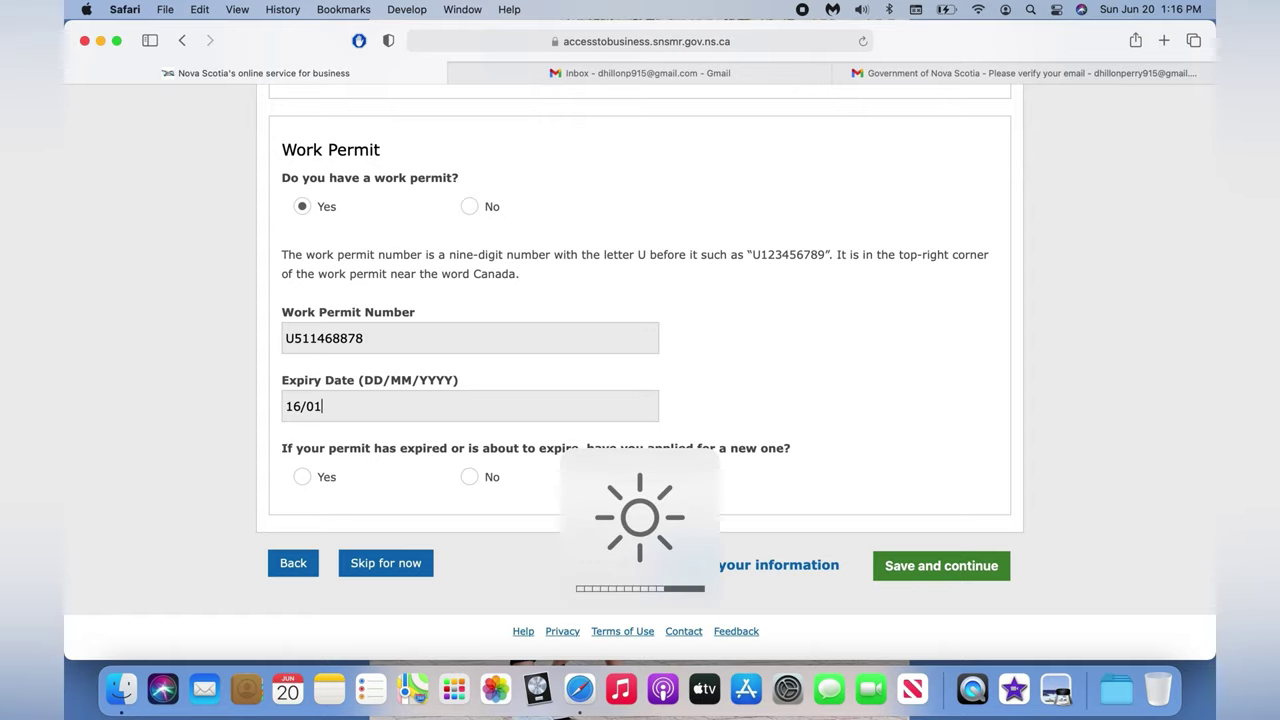
pyautogui.write('/2')
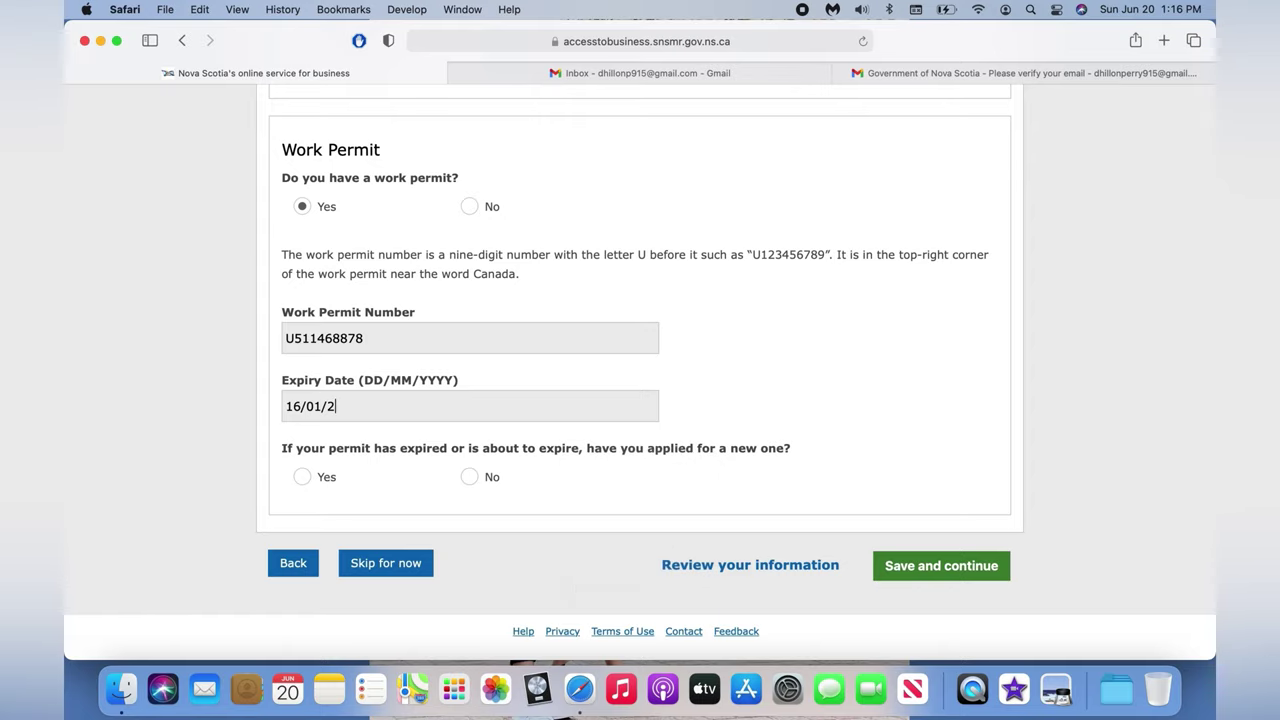
pyautogui.write('022')
# Step: Answer No to having applied for a new permit and save the step
pyautogui.scroll(-2, 172, 436)
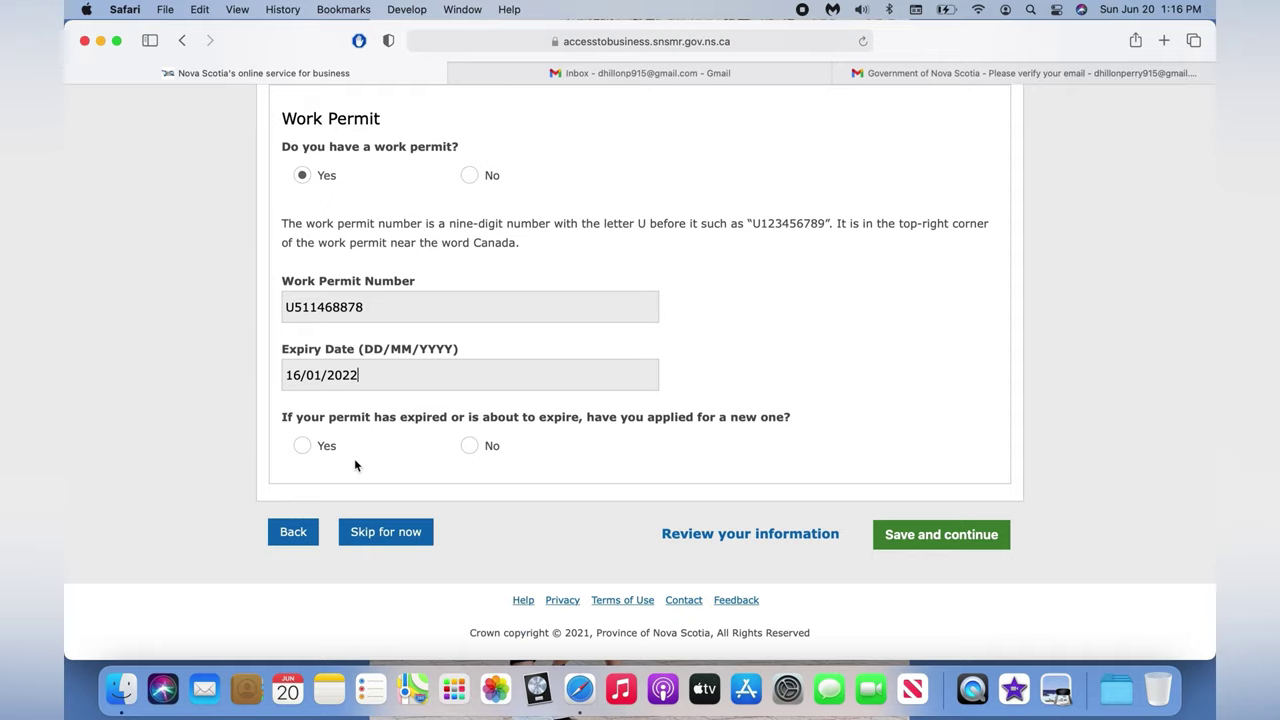
pyautogui.click(470, 446)
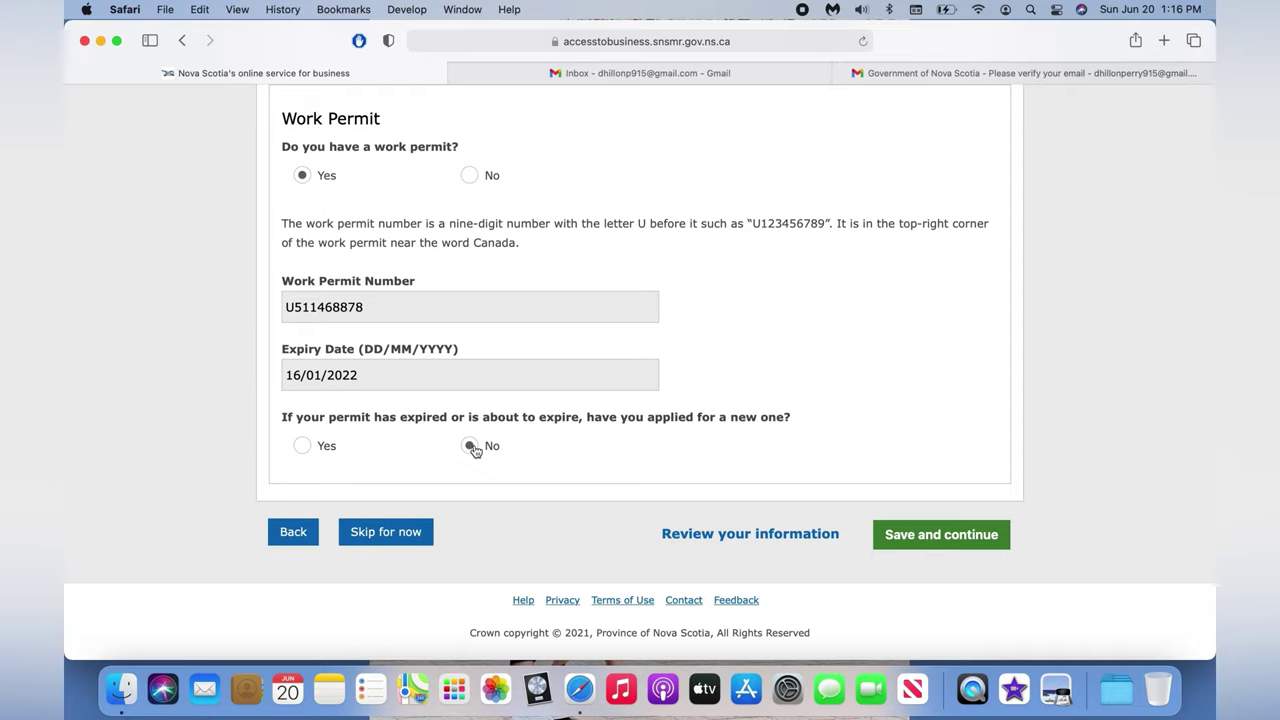
pyautogui.click(929, 548)
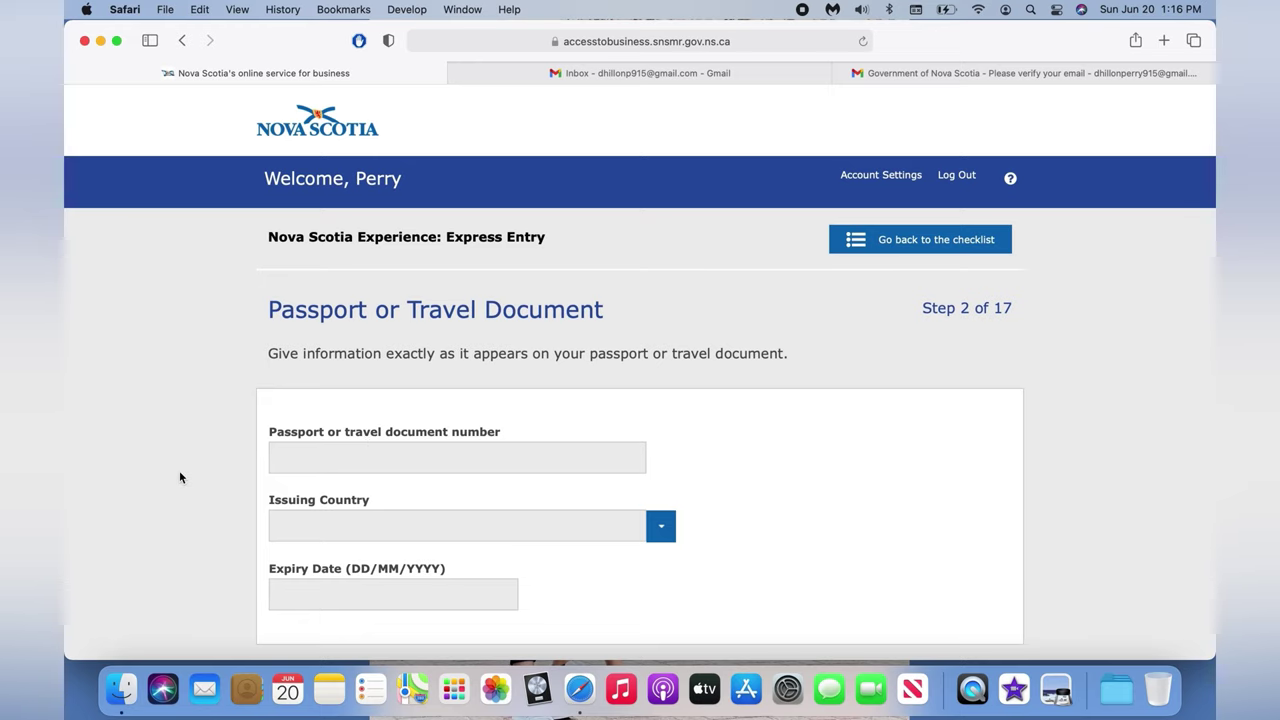
# Step: Enter the passport number and choose India as the issuing country
pyautogui.scroll(-3, 179, 470)
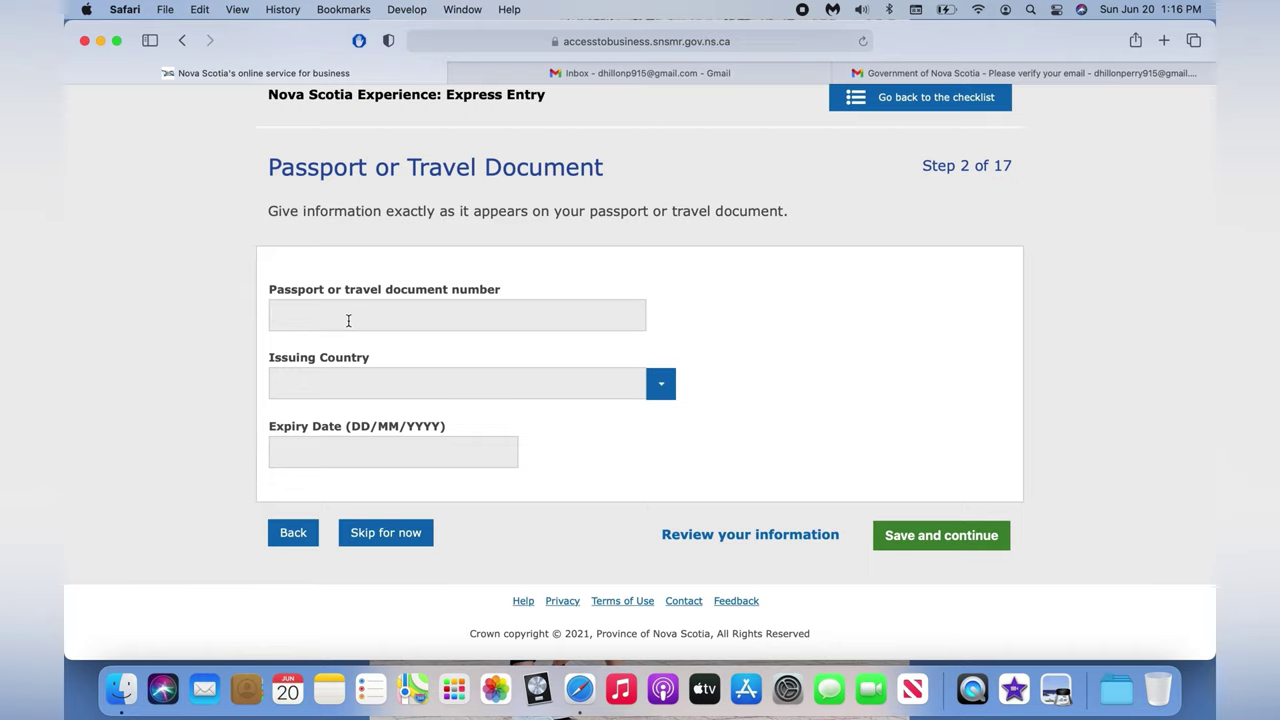
pyautogui.click(346, 380)
pyautogui.write('IN')
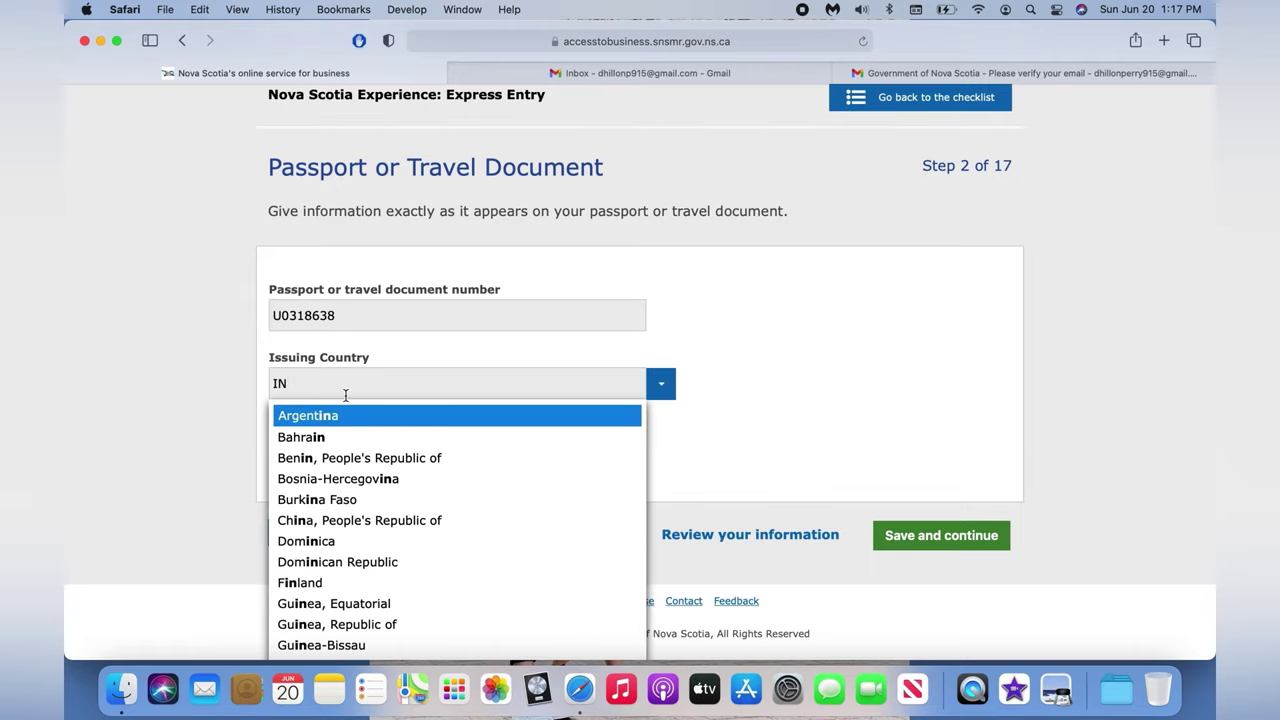
pyautogui.write('D')
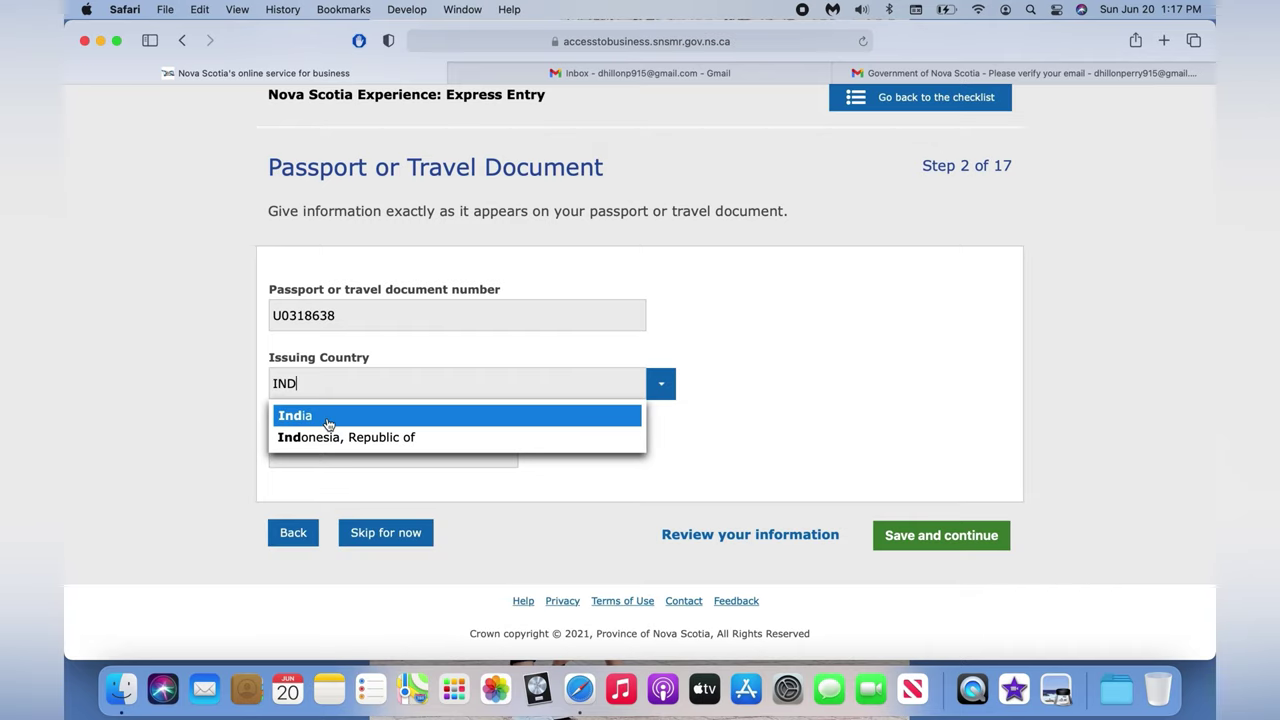
pyautogui.click(326, 420)
# Step: Set the passport expiry to 30/11/2030 and save the passport details
pyautogui.scroll(-1, 197, 423)
pyautogui.click(299, 438)
pyautogui.write('3')
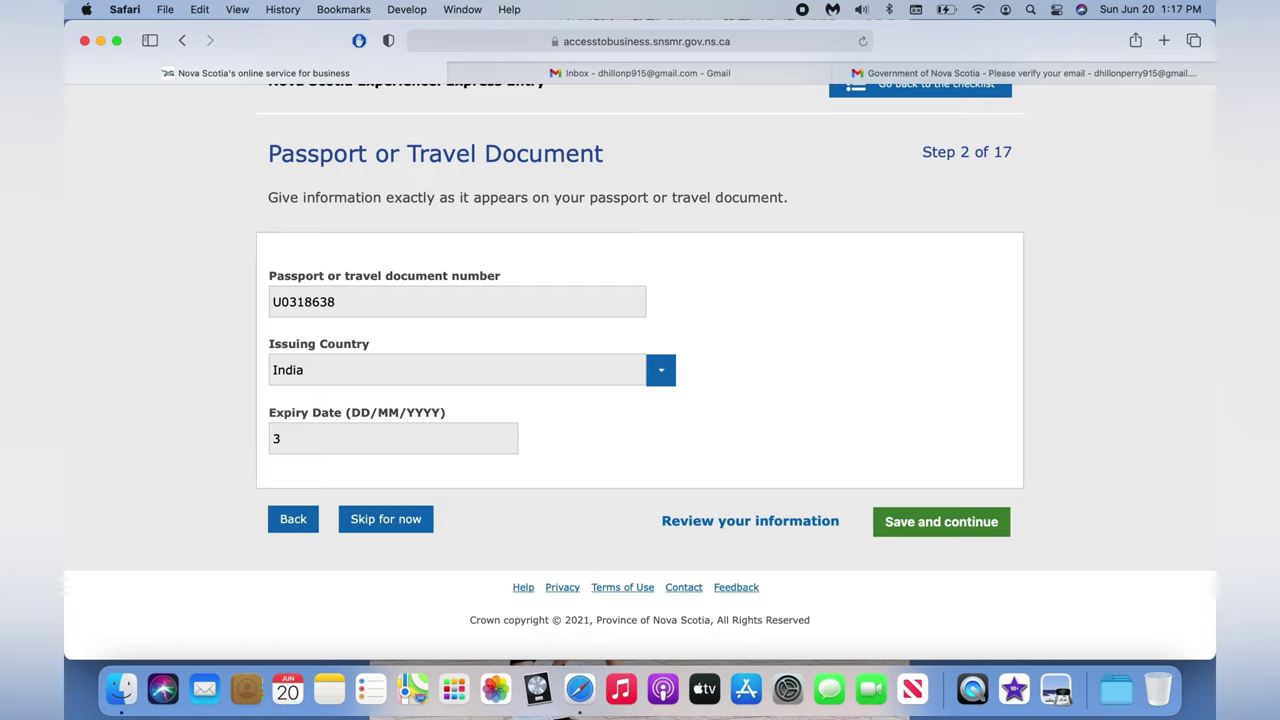
pyautogui.write('0/11/2030')
pyautogui.click(974, 522)
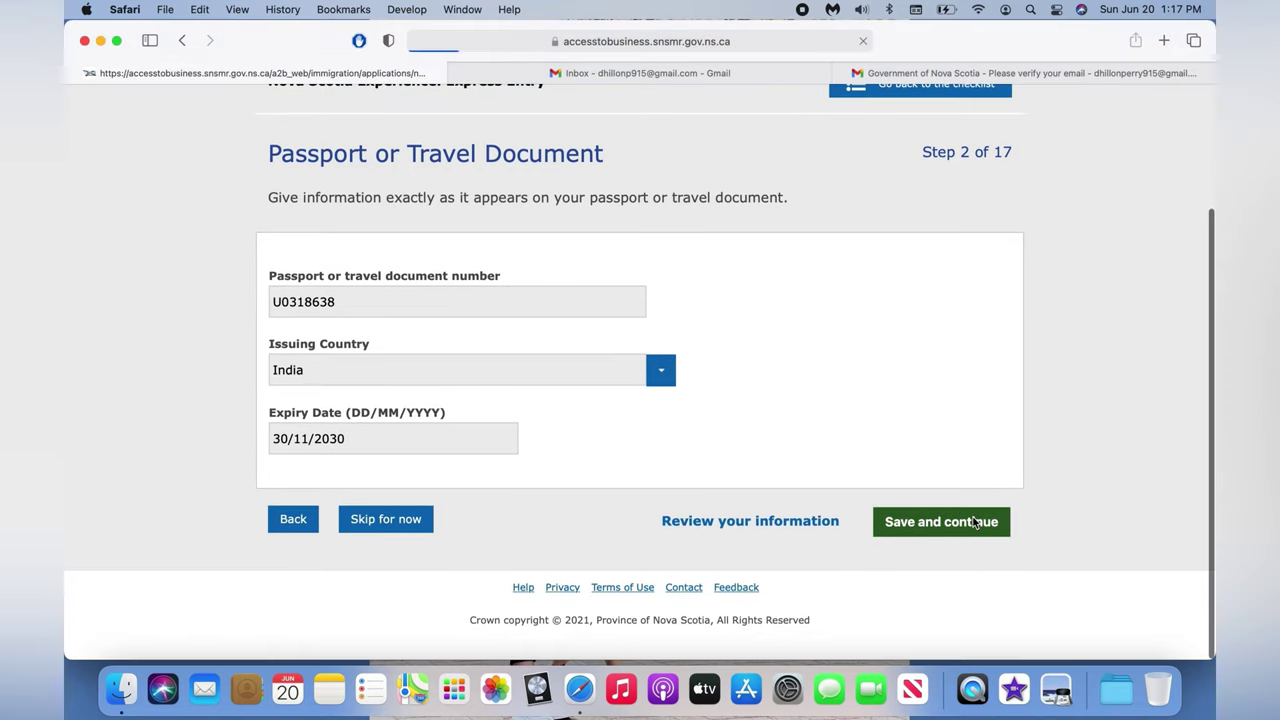
pyautogui.scroll(-4, 178, 490)
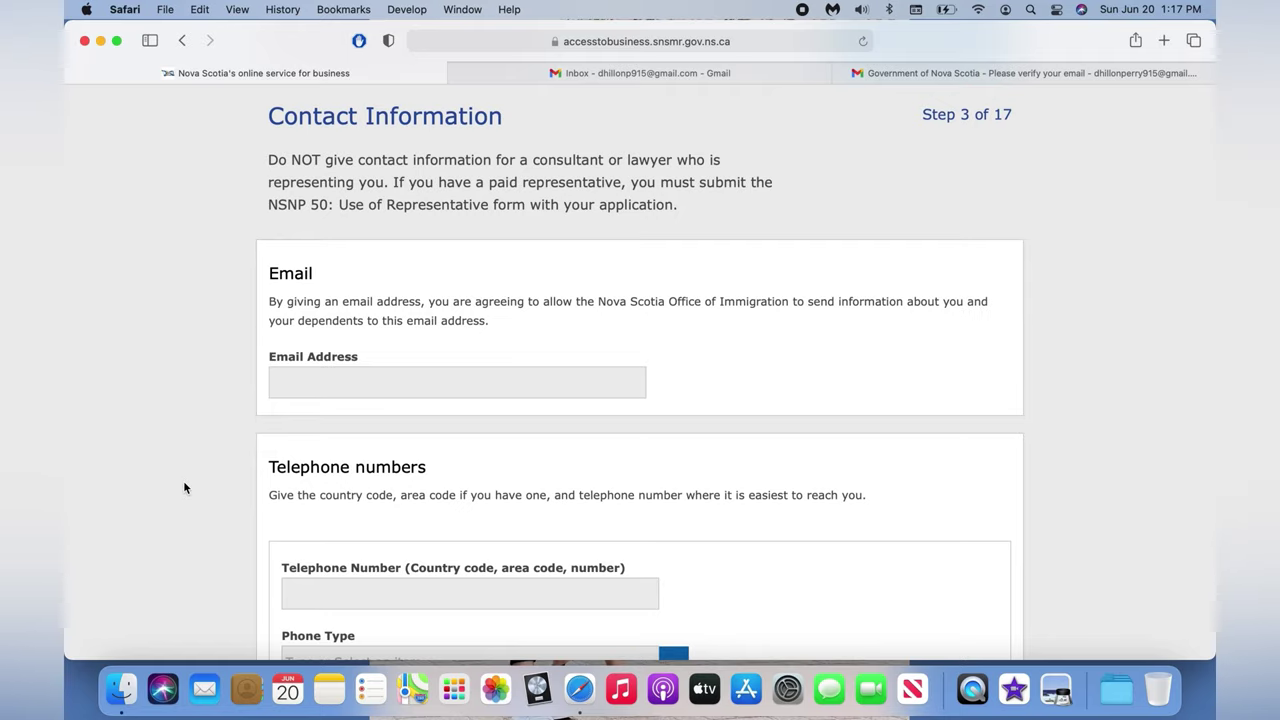
# Step: Enter the applicant's contact e-mail address
pyautogui.click(373, 385)
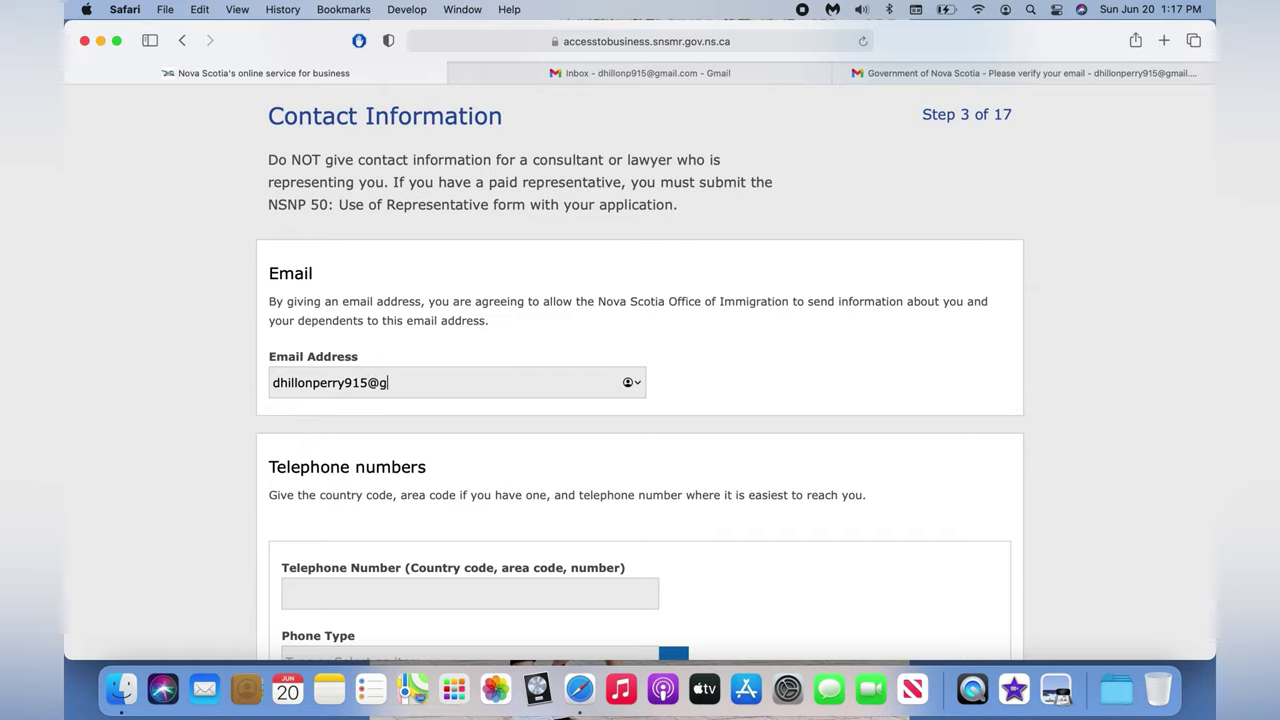
pyautogui.click(102, 492)
pyautogui.scroll(-5, 102, 492)
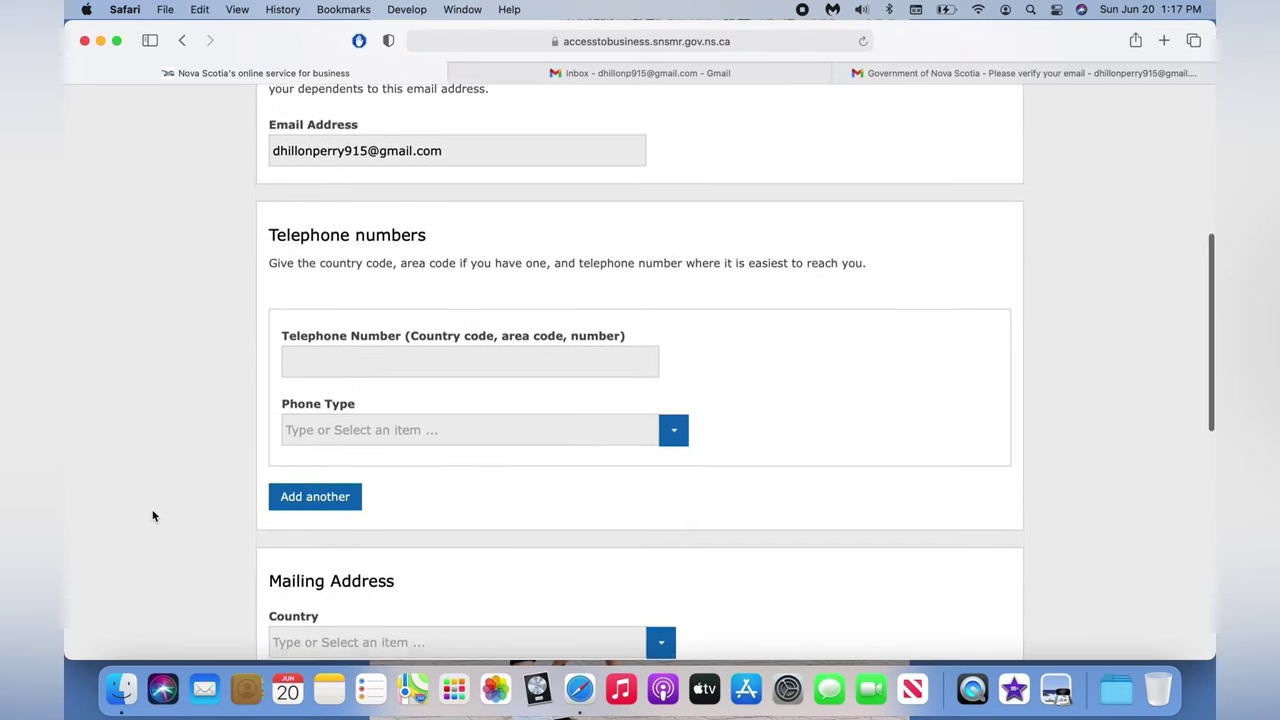
# Step: Autofill the telephone number and set the phone type to Mobile/Cellular
pyautogui.click(335, 353)
pyautogui.write('416')
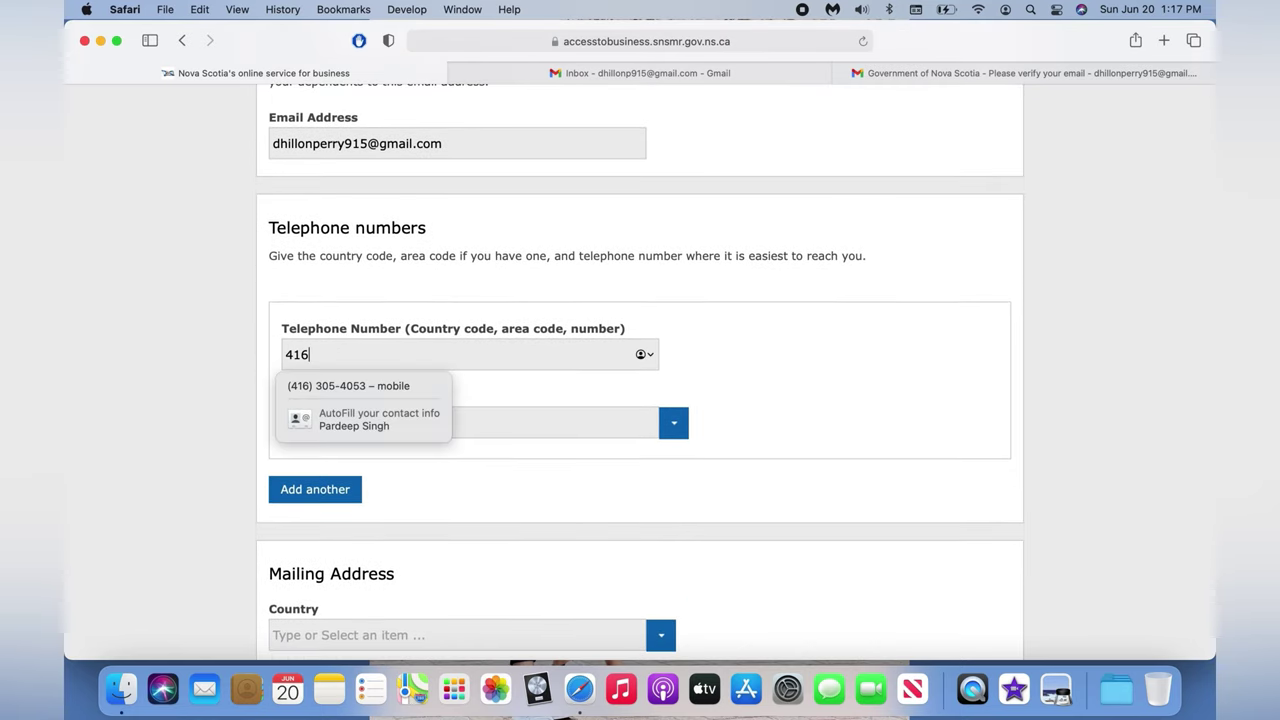
pyautogui.click(343, 387)
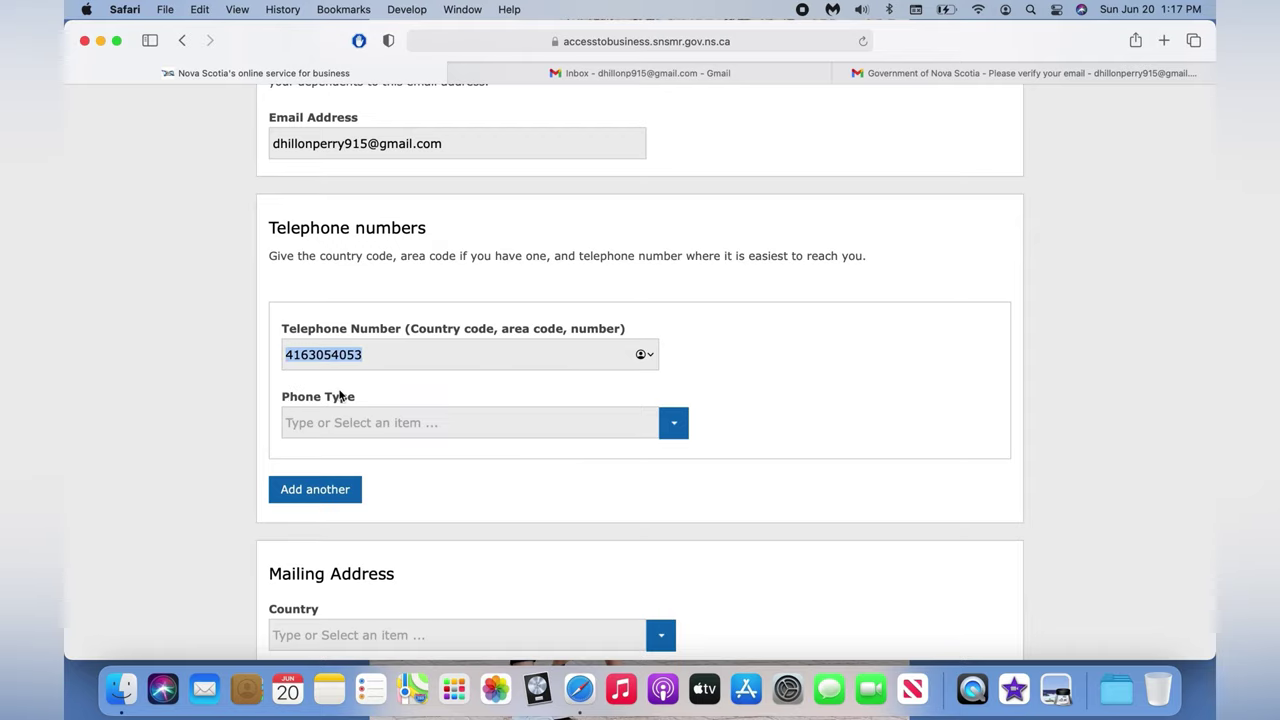
pyautogui.click(514, 427)
pyautogui.click(676, 430)
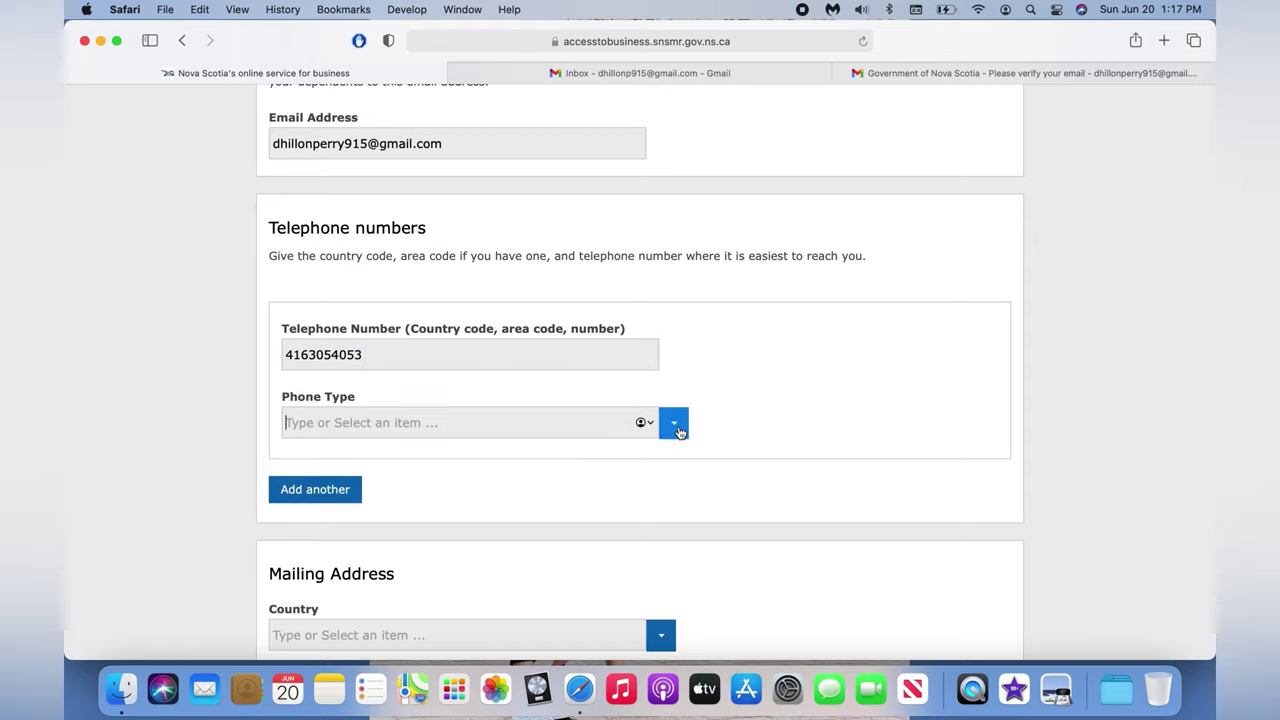
pyautogui.click(466, 476)
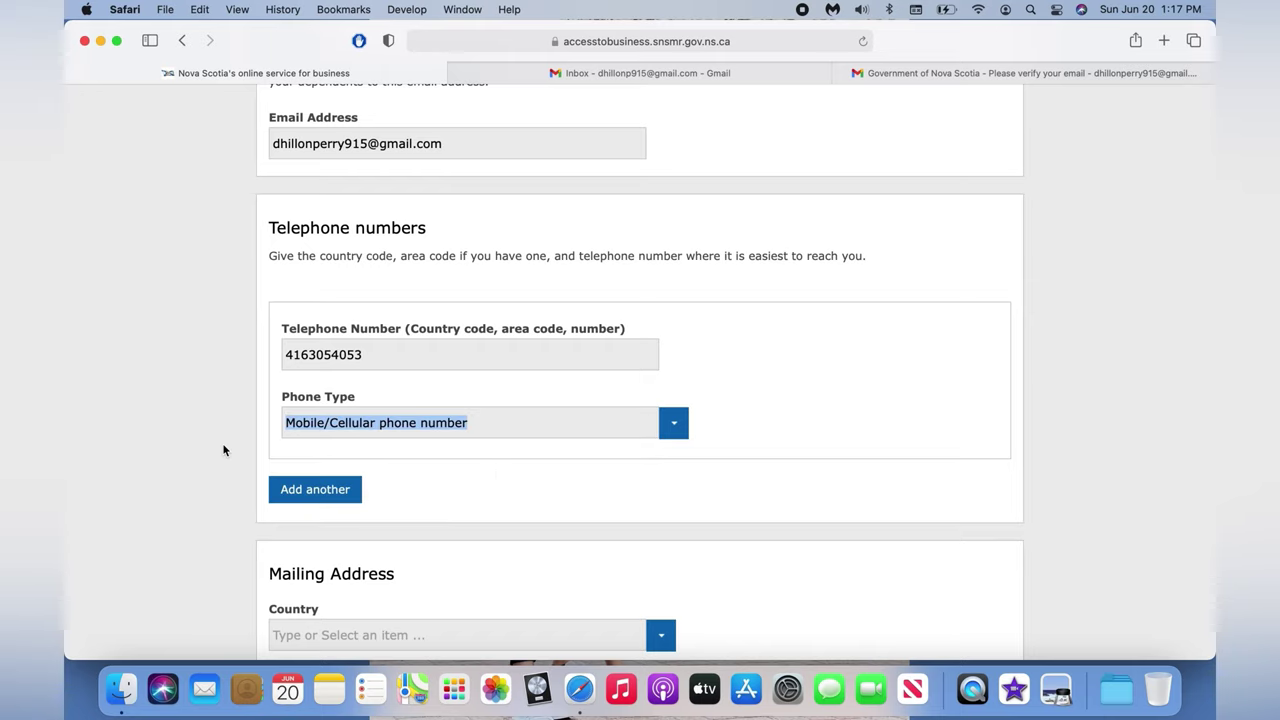
pyautogui.scroll(-1, 223, 450)
pyautogui.scroll(-4, 223, 450)
# Step: Set the mailing address country to Canada
pyautogui.click(355, 412)
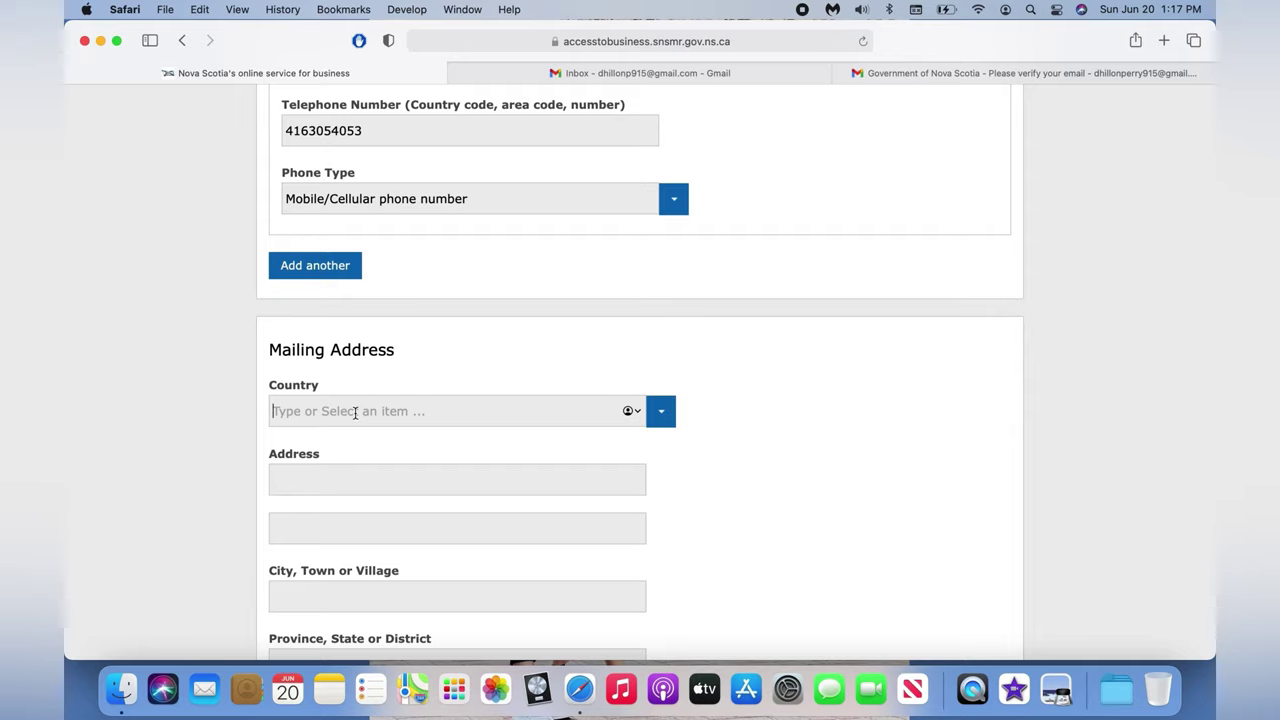
pyautogui.write('647')
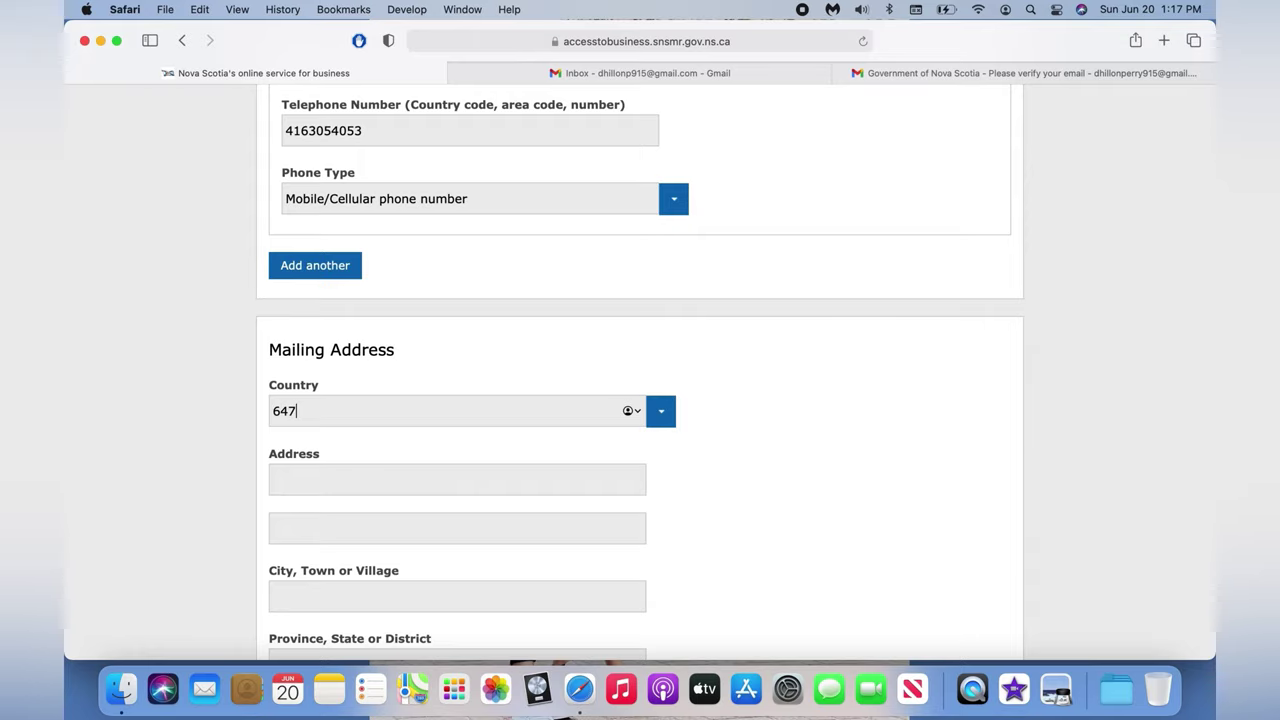
pyautogui.press('BackSpace')
pyautogui.press('BackSpace')
pyautogui.press('BackSpace')
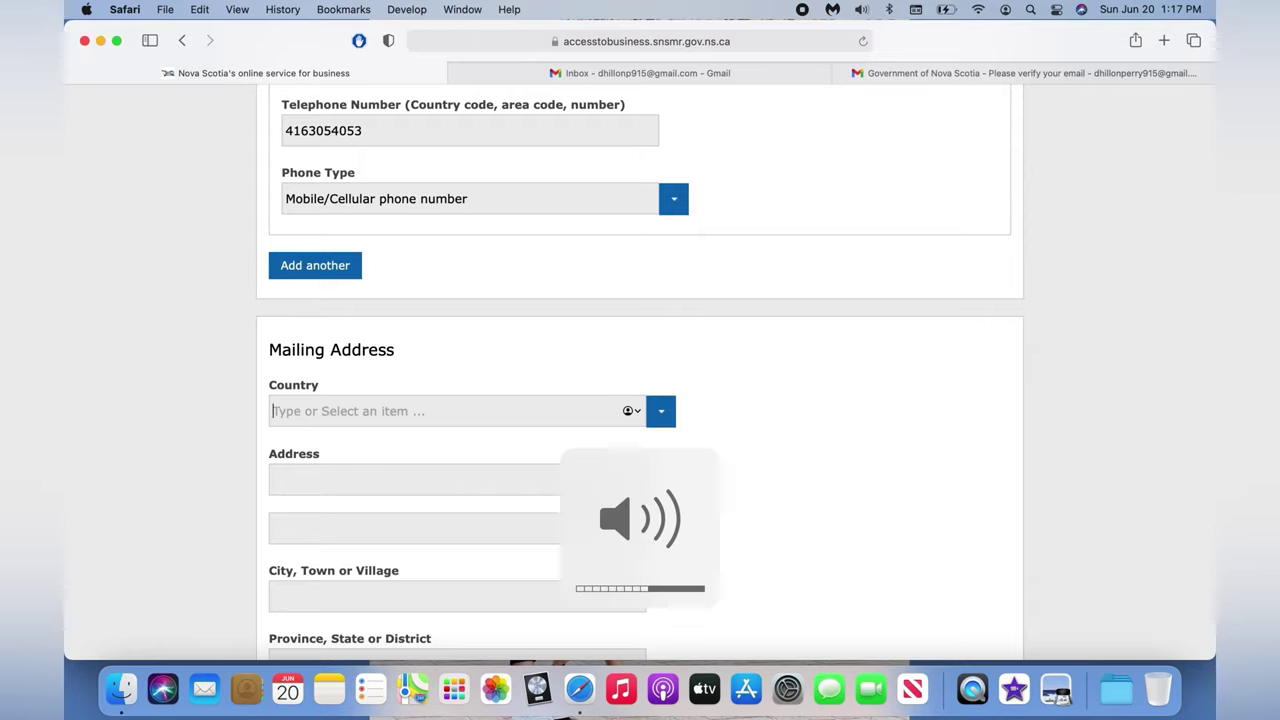
pyautogui.write('Can')
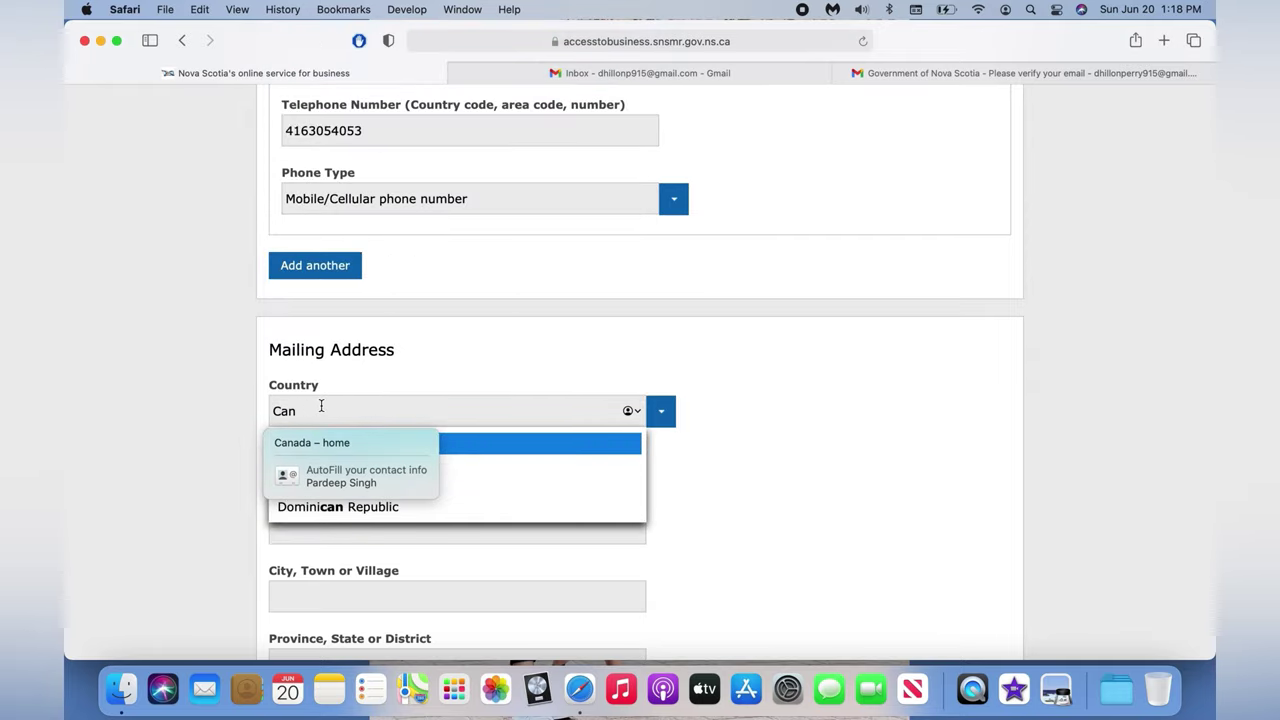
pyautogui.press('BackSpace')
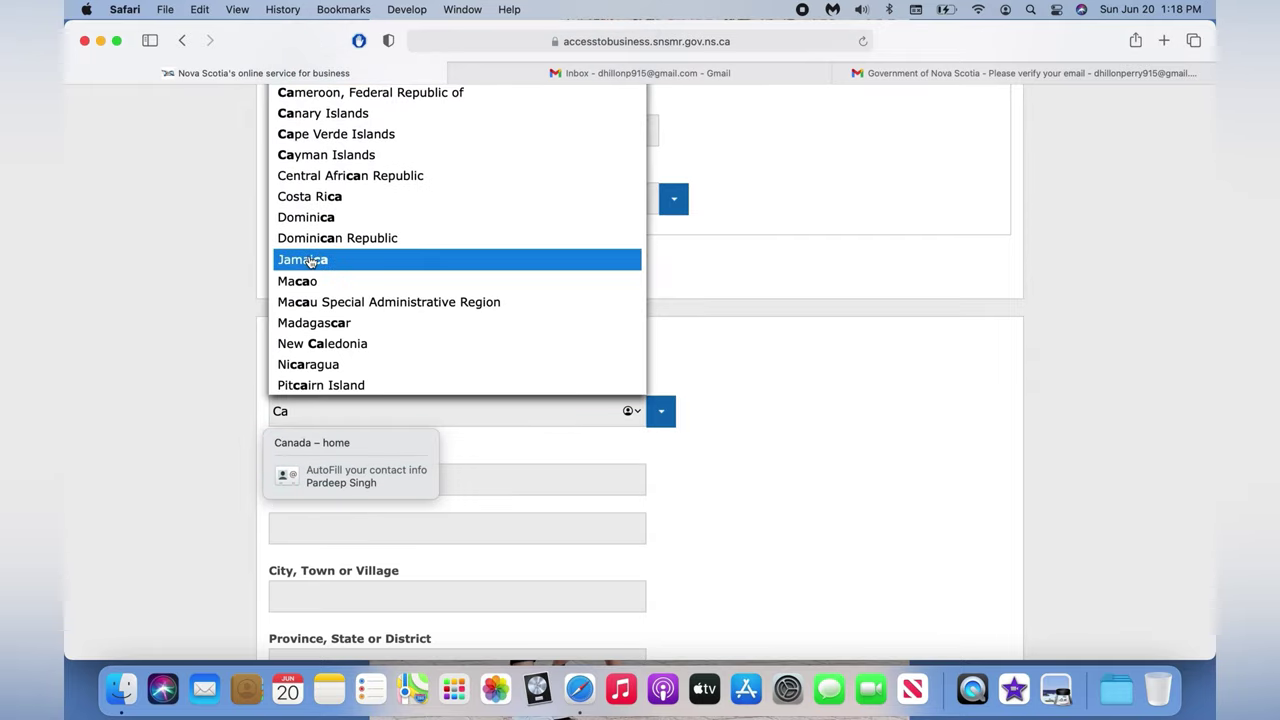
pyautogui.scroll(2, 310, 261)
pyautogui.click(316, 141)
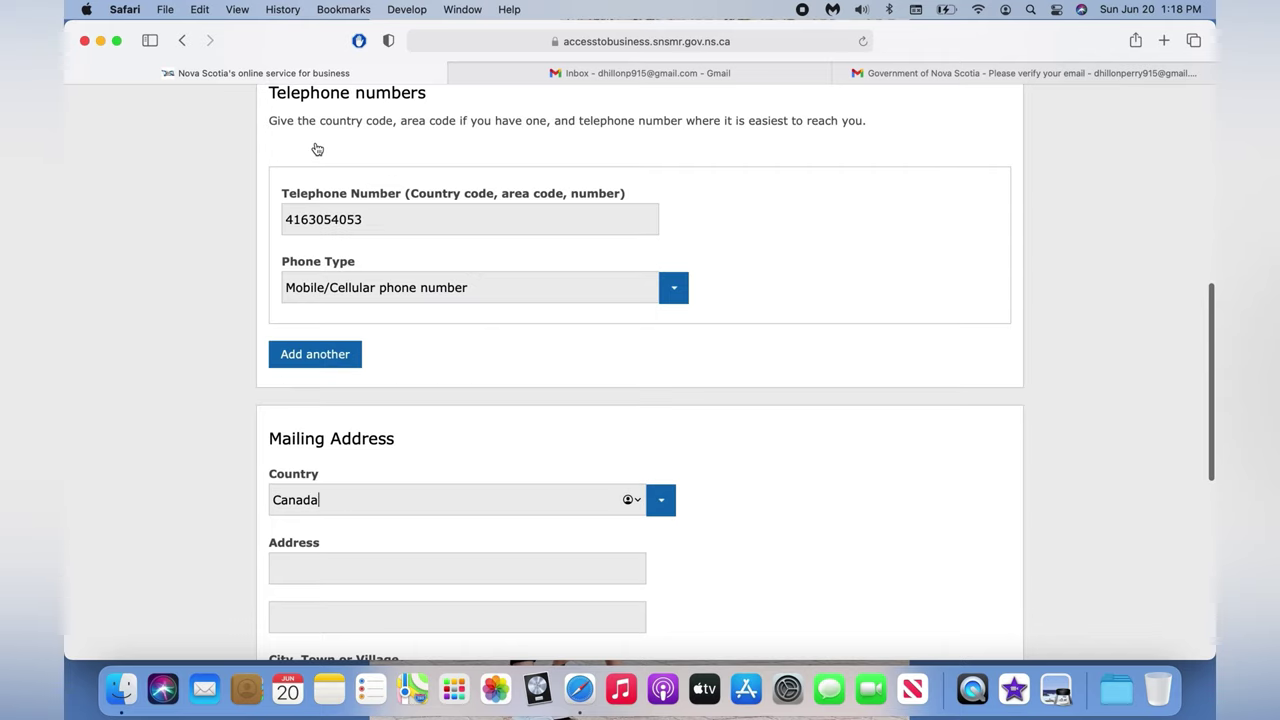
pyautogui.scroll(-5, 152, 448)
# Step: Enter the mailing street address and city
pyautogui.click(306, 312)
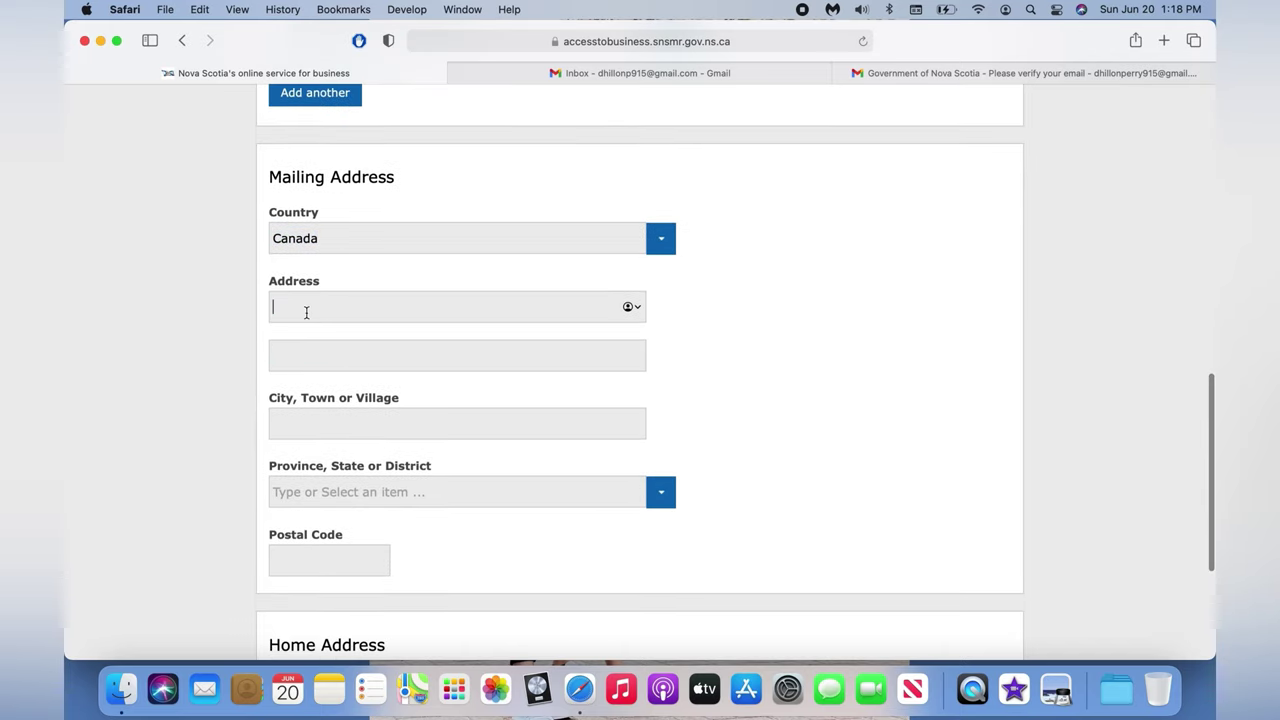
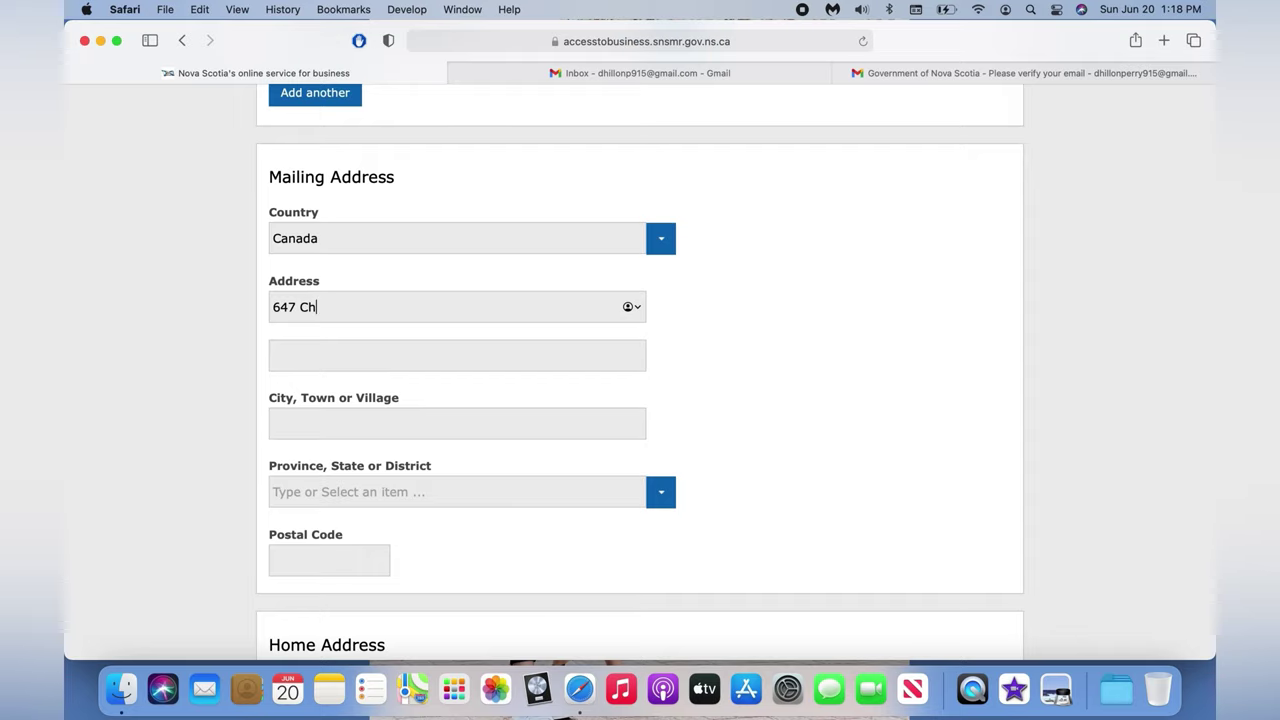
pyautogui.click(299, 424)
pyautogui.write('Por')
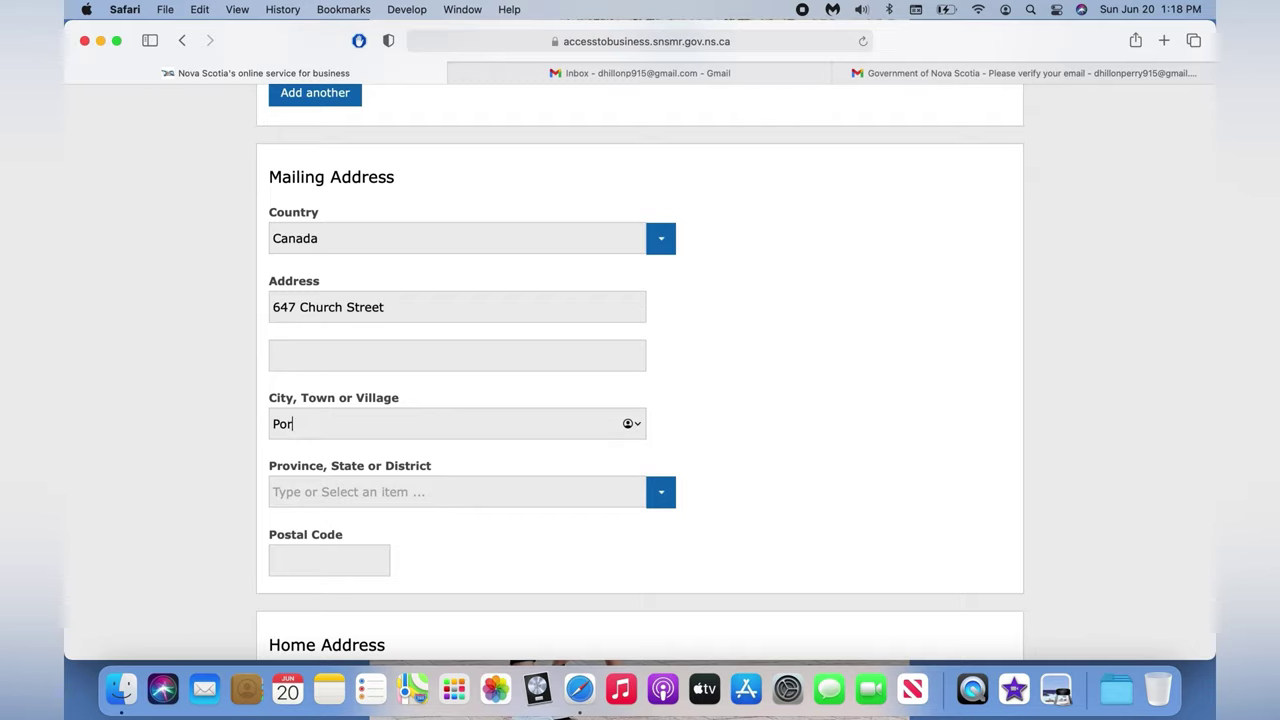
pyautogui.write('t H')
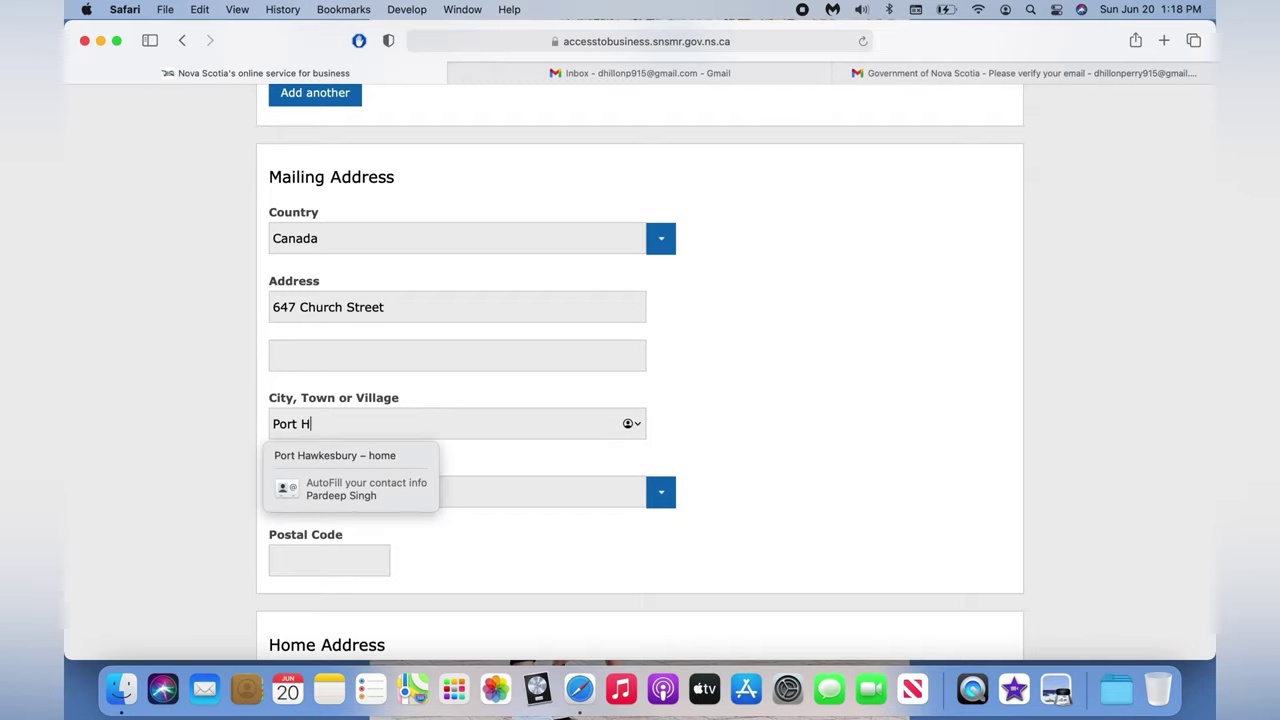
pyautogui.write('awkesbury')
pyautogui.click(155, 460)
pyautogui.scroll(-5, 155, 460)
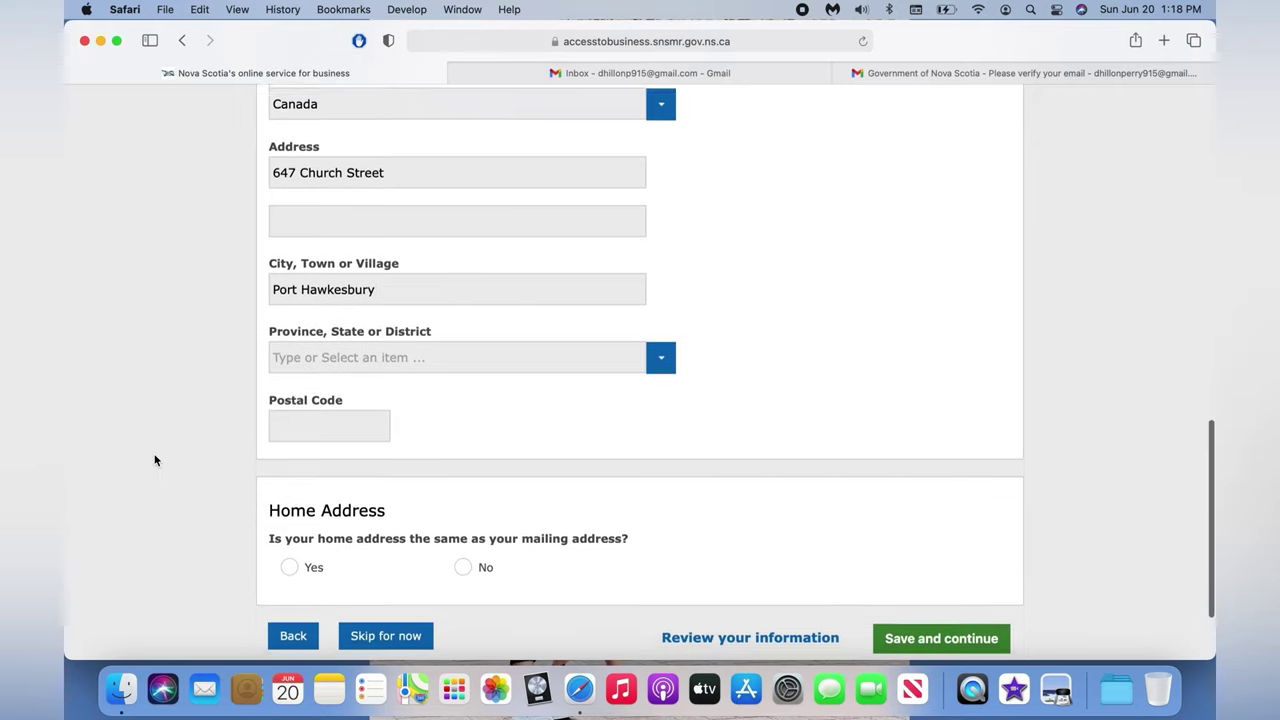
# Step: Choose Nova Scotia, enter the postal code, mark home address as the same, and save
pyautogui.click(663, 336)
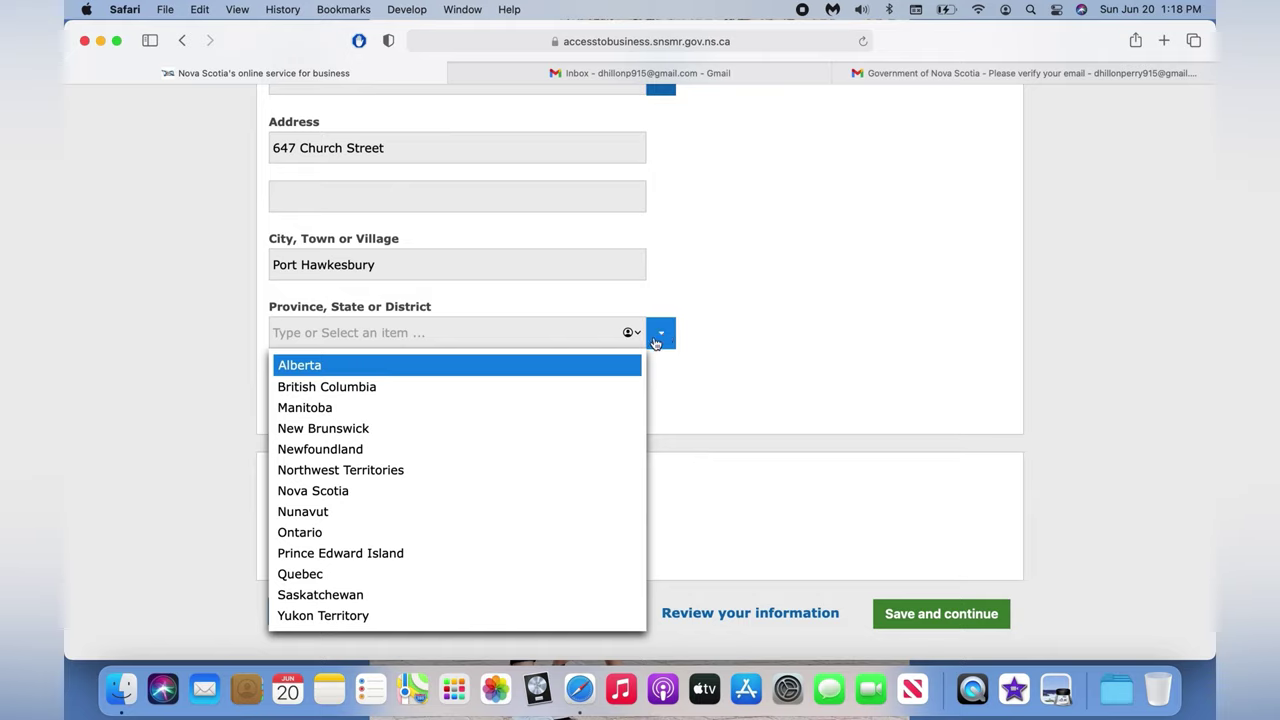
pyautogui.click(395, 490)
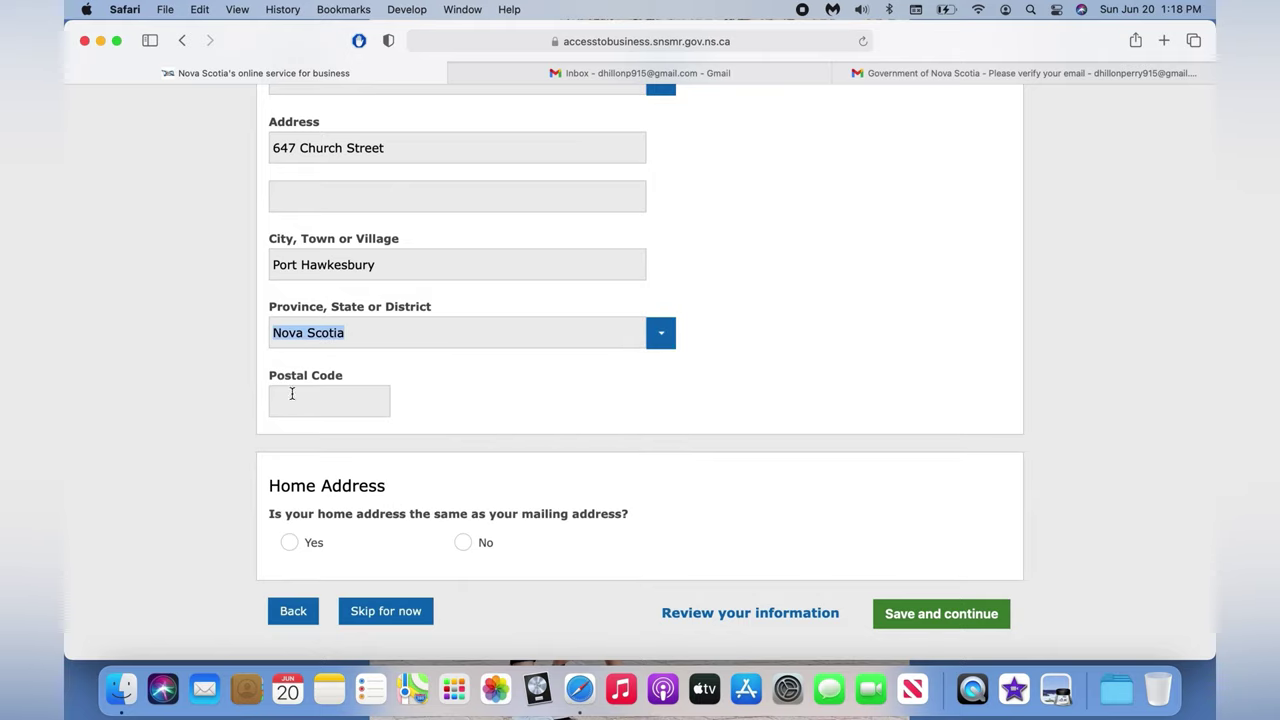
pyautogui.click(292, 392)
pyautogui.write('B9A ')
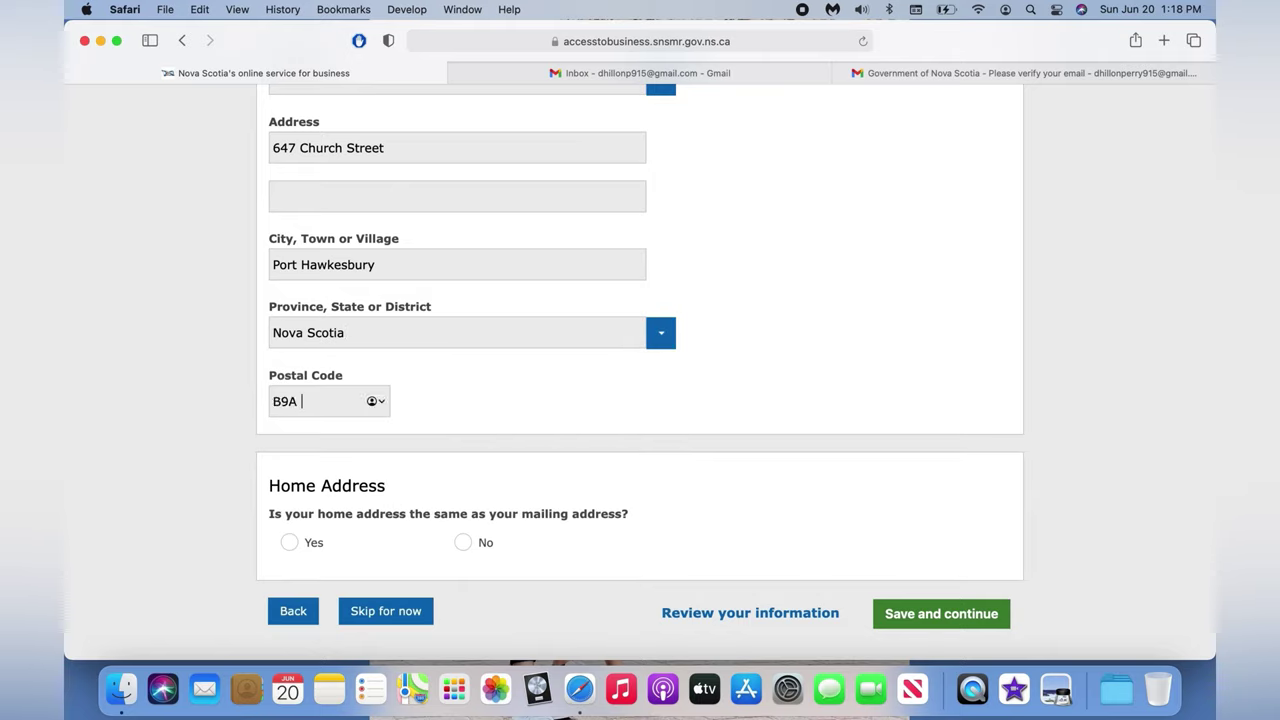
pyautogui.write('2L1')
pyautogui.scroll(-2, 157, 468)
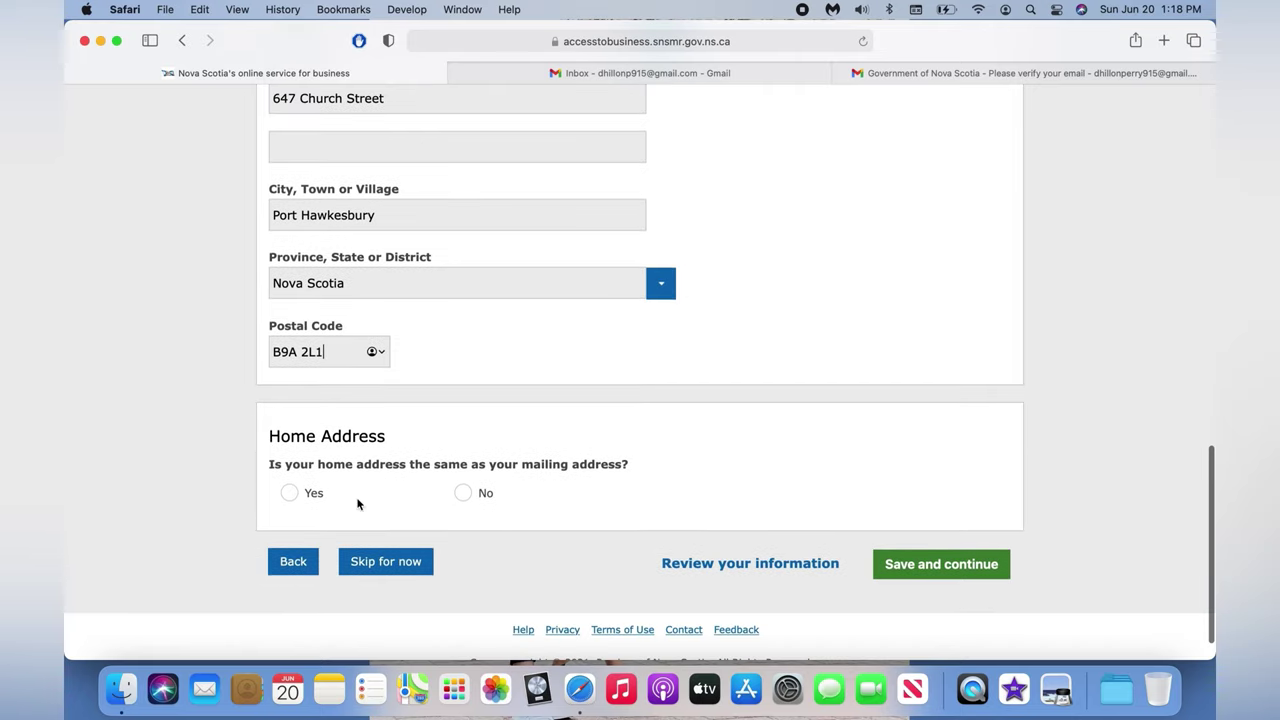
pyautogui.click(290, 494)
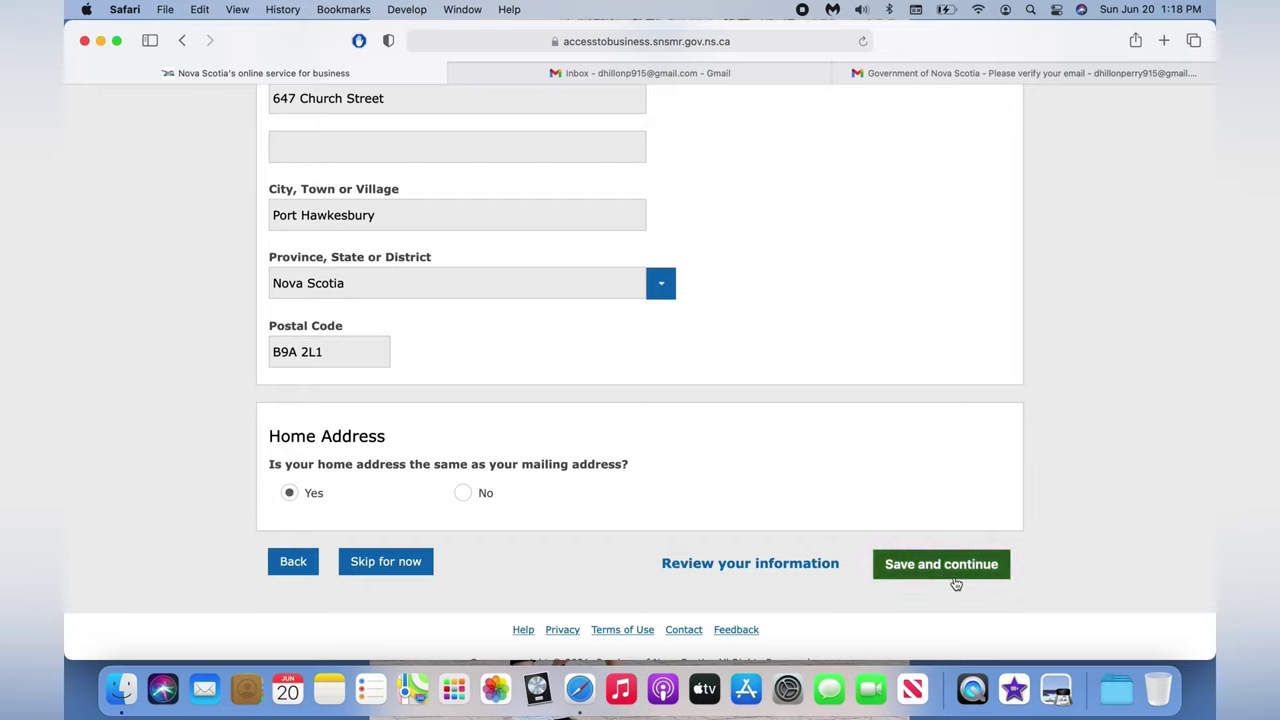
pyautogui.click(957, 578)
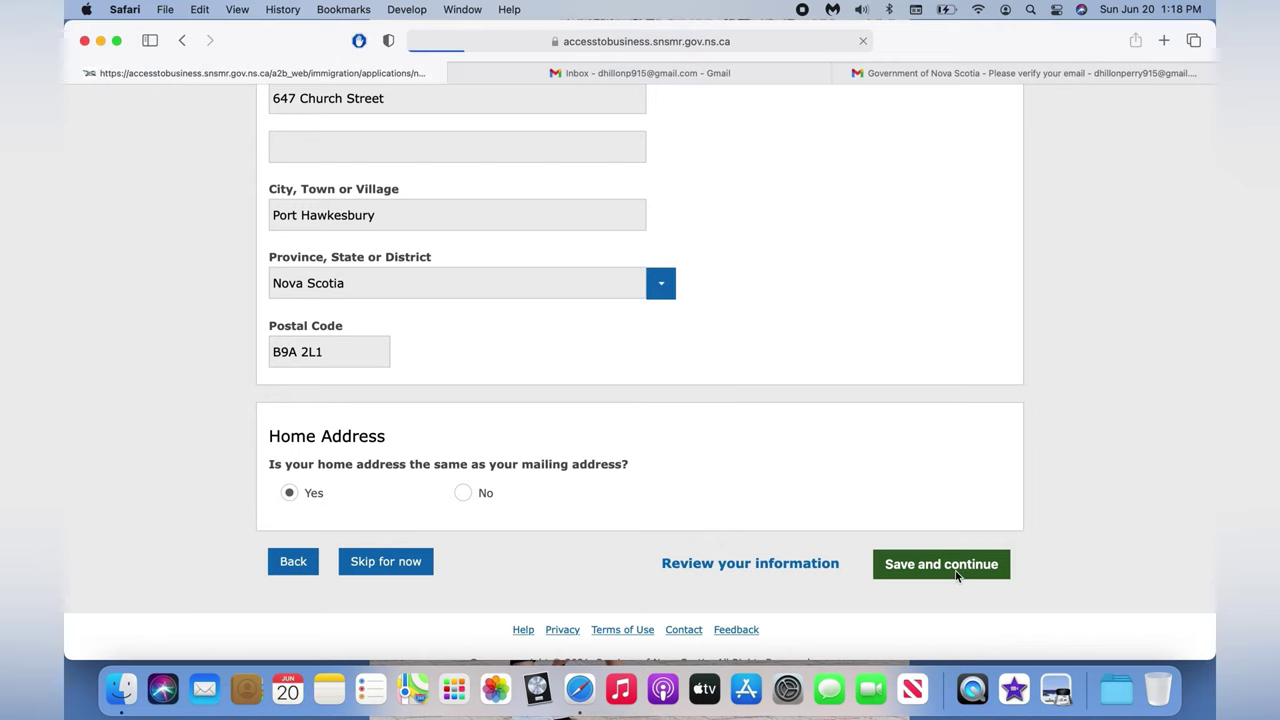
# Step: Choose Port Hawkesbury as the planned Nova Scotia town
pyautogui.scroll(-3, 149, 466)
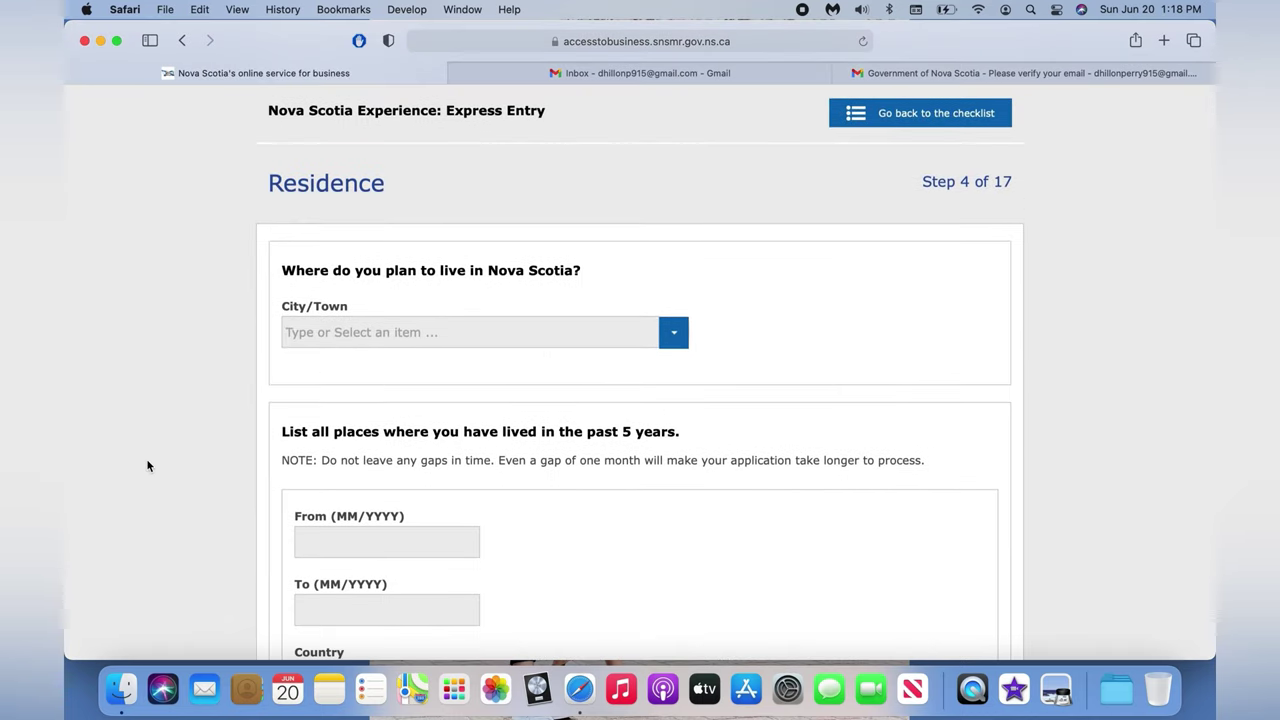
pyautogui.click(669, 341)
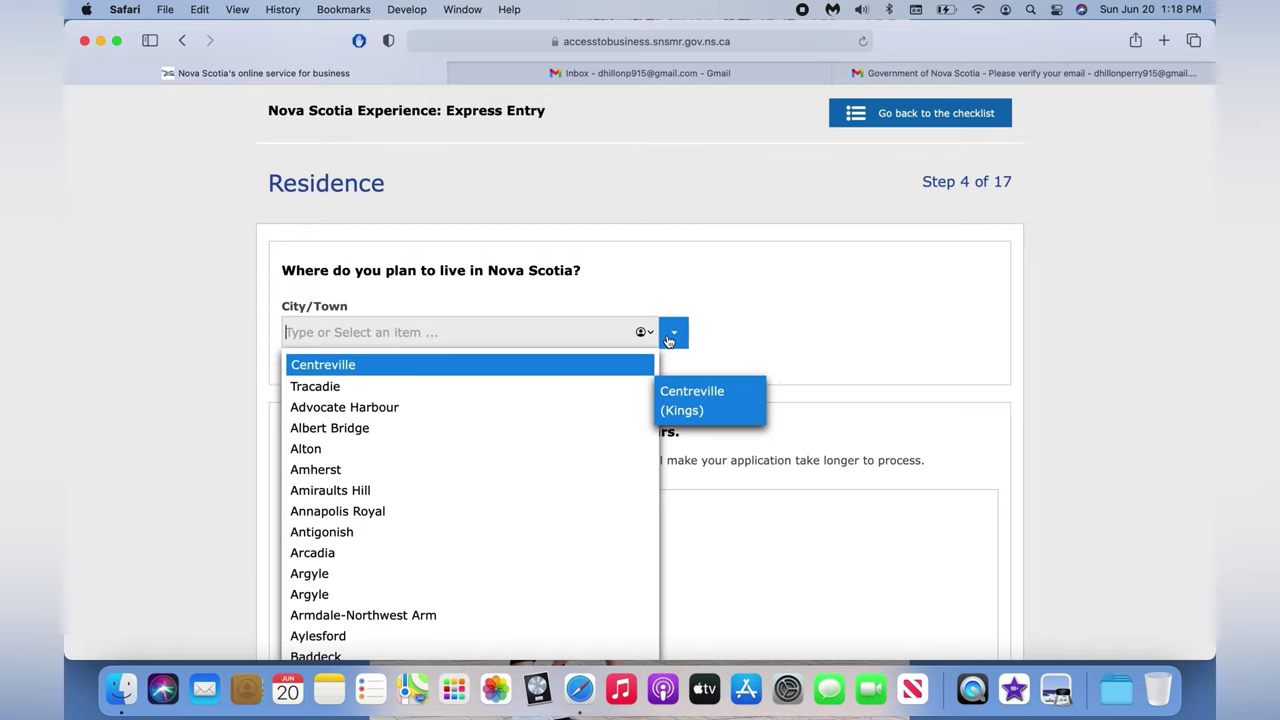
pyautogui.scroll(-10, 343, 484)
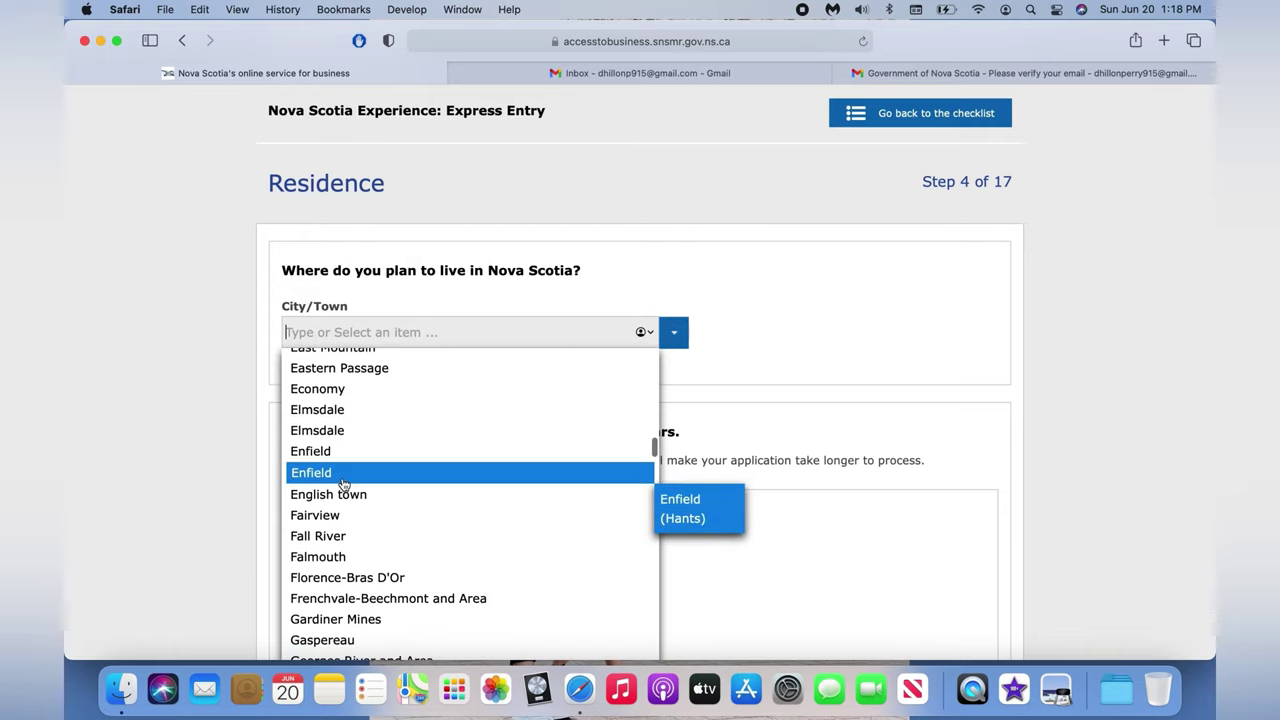
pyautogui.write('P')
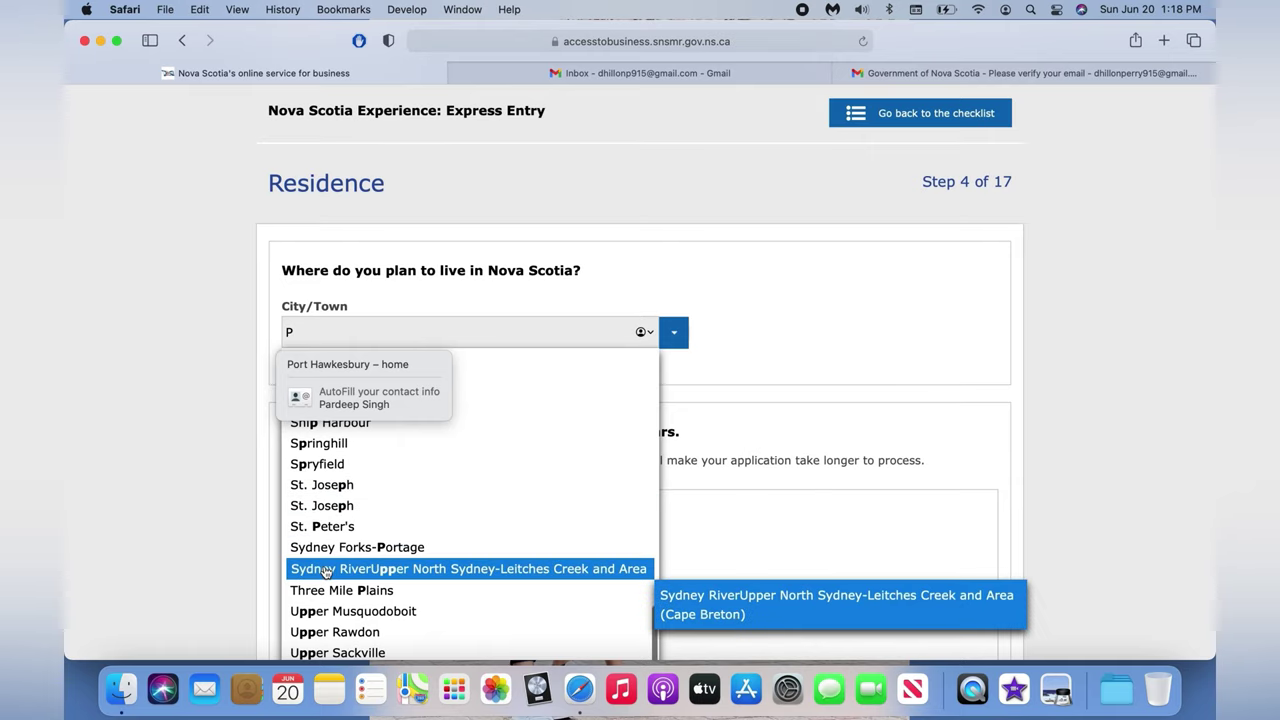
pyautogui.scroll(5, 357, 479)
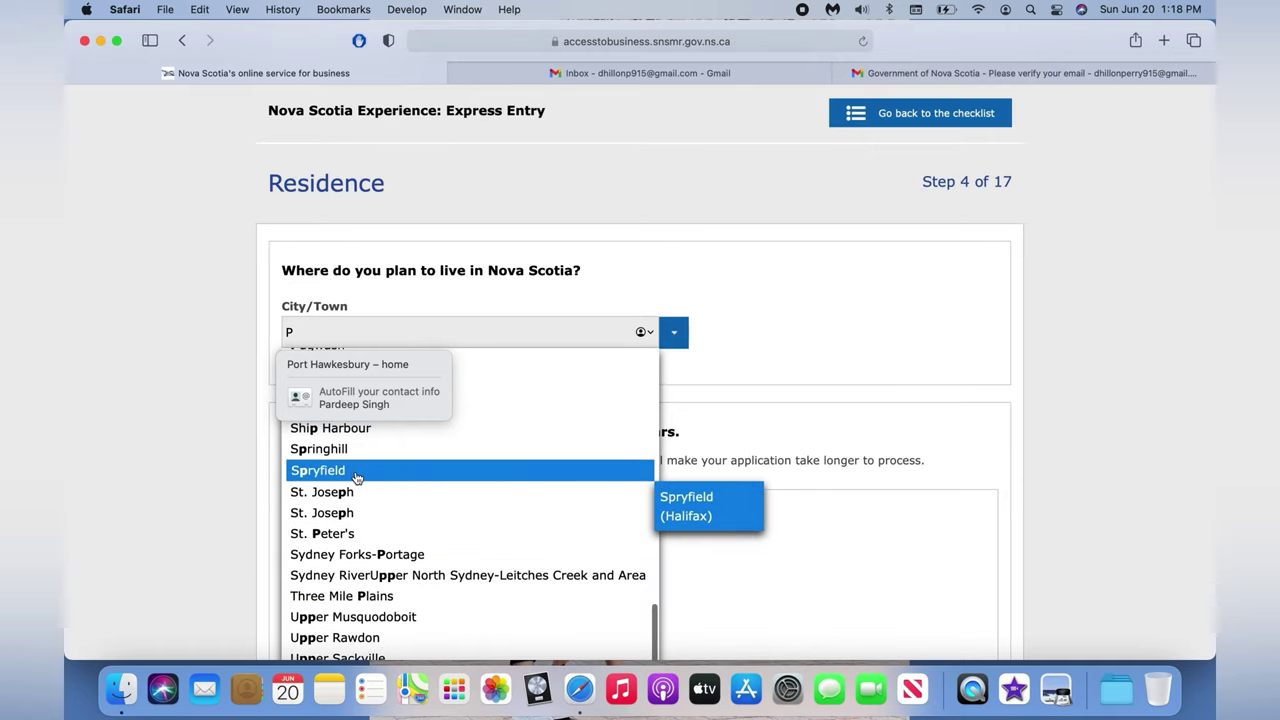
pyautogui.scroll(5, 357, 479)
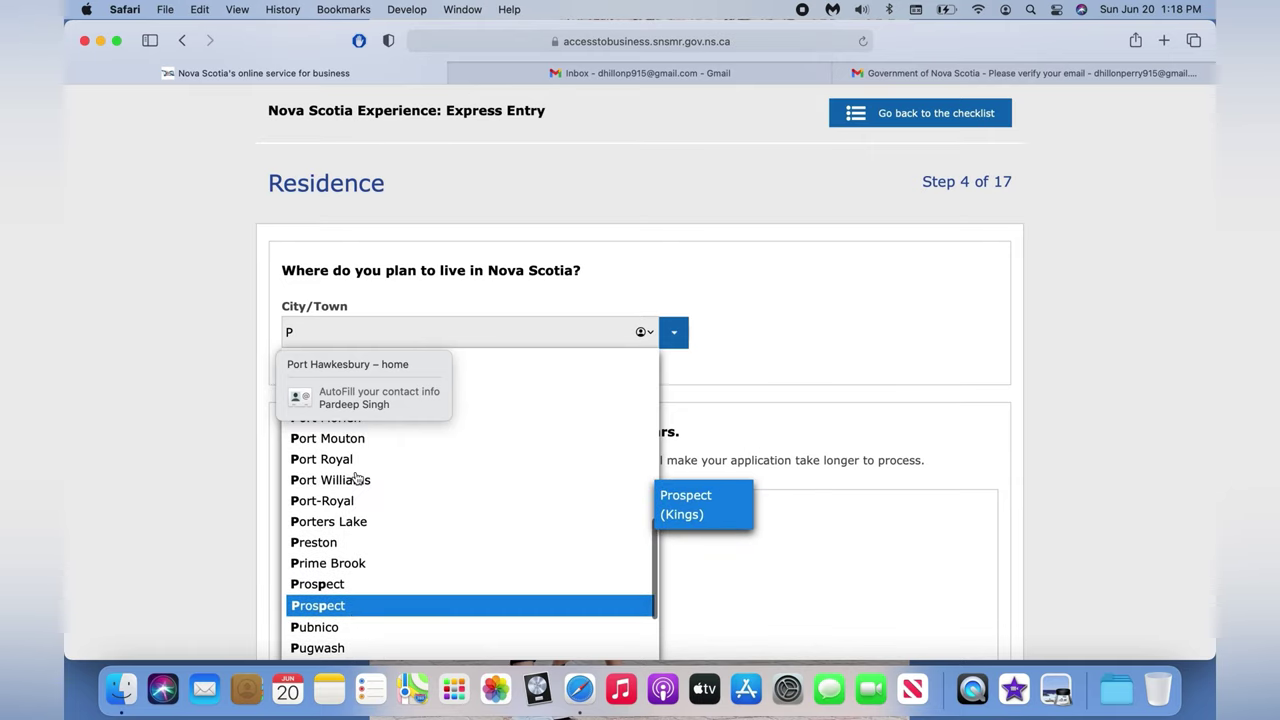
pyautogui.scroll(3, 357, 479)
pyautogui.click(349, 476)
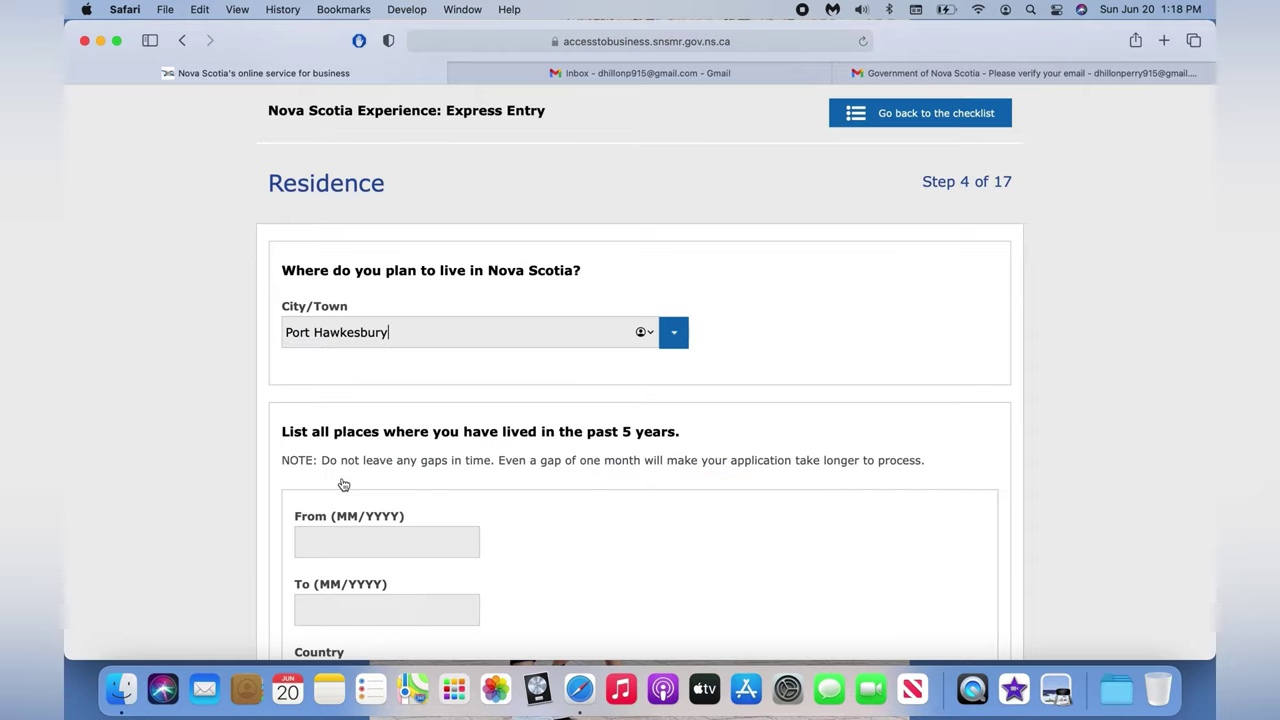
pyautogui.scroll(-3, 251, 404)
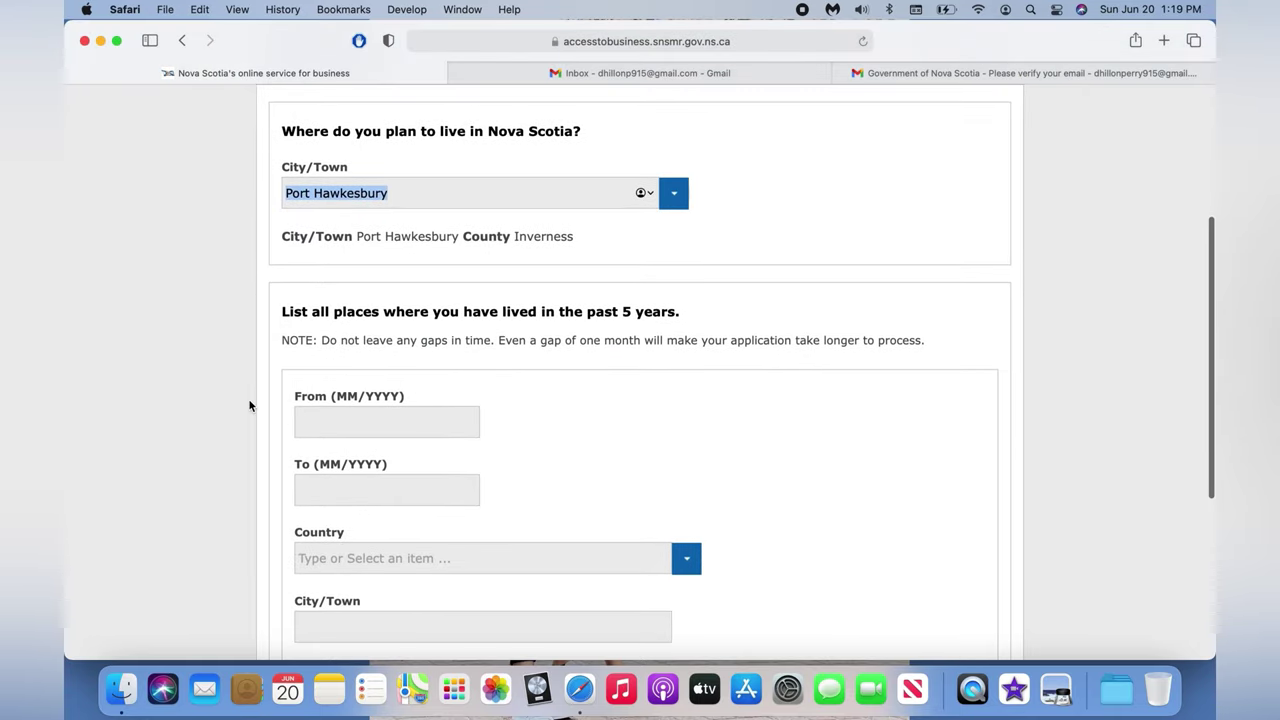
pyautogui.scroll(-3, 250, 405)
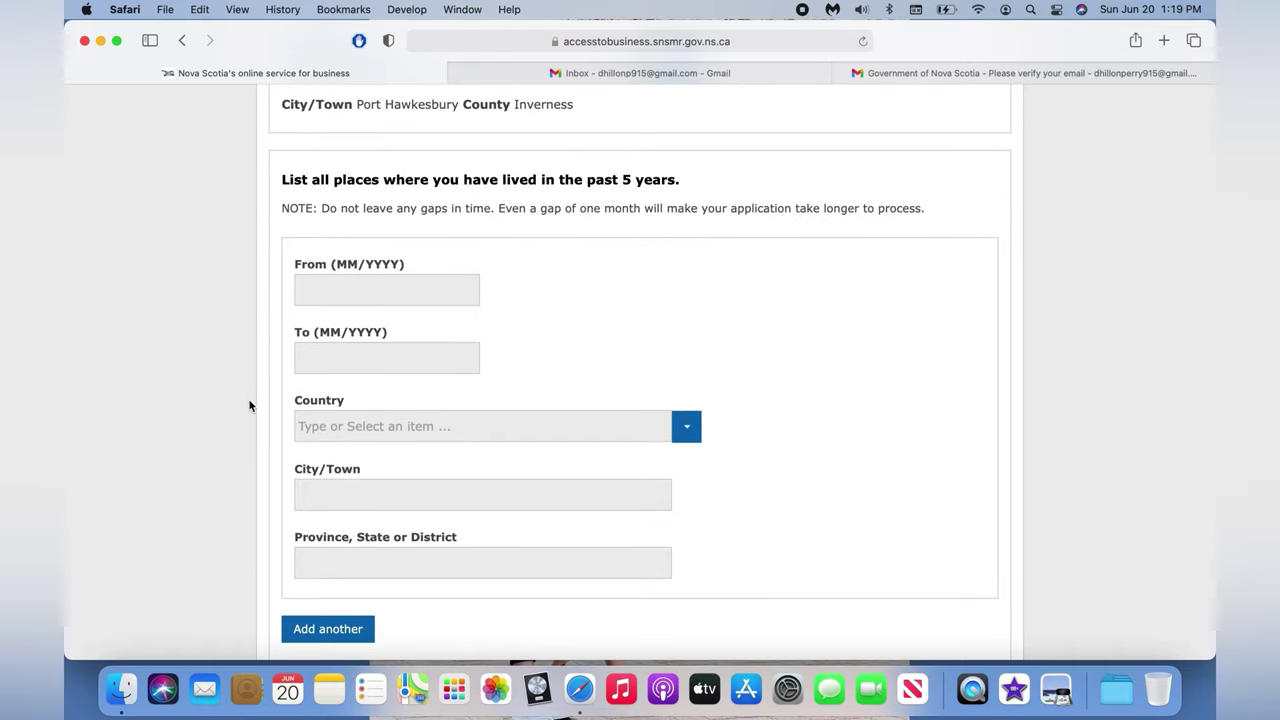
pyautogui.scroll(-1, 250, 405)
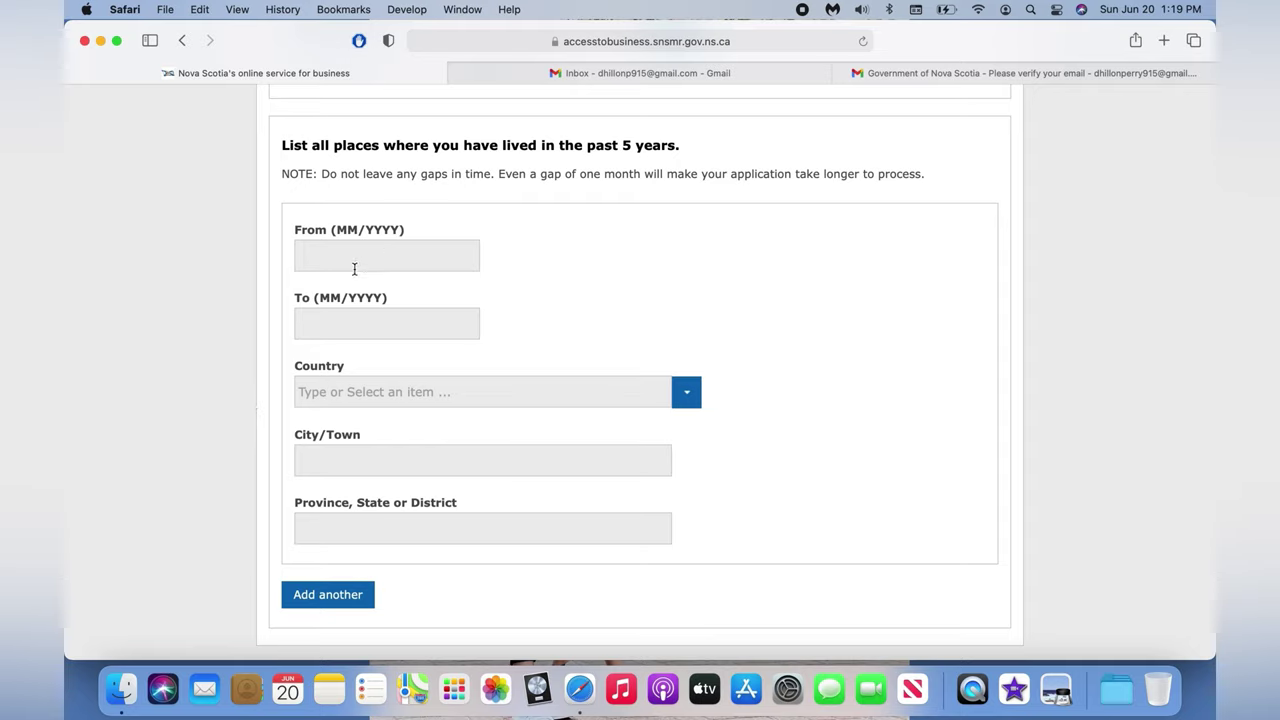
# Step: Enter residence dates 10/2019 to 01/2021 with Canada as the country
pyautogui.click(354, 266)
pyautogui.write('10/')
pyautogui.write('2019')
pyautogui.write('01')
pyautogui.write('/2021')
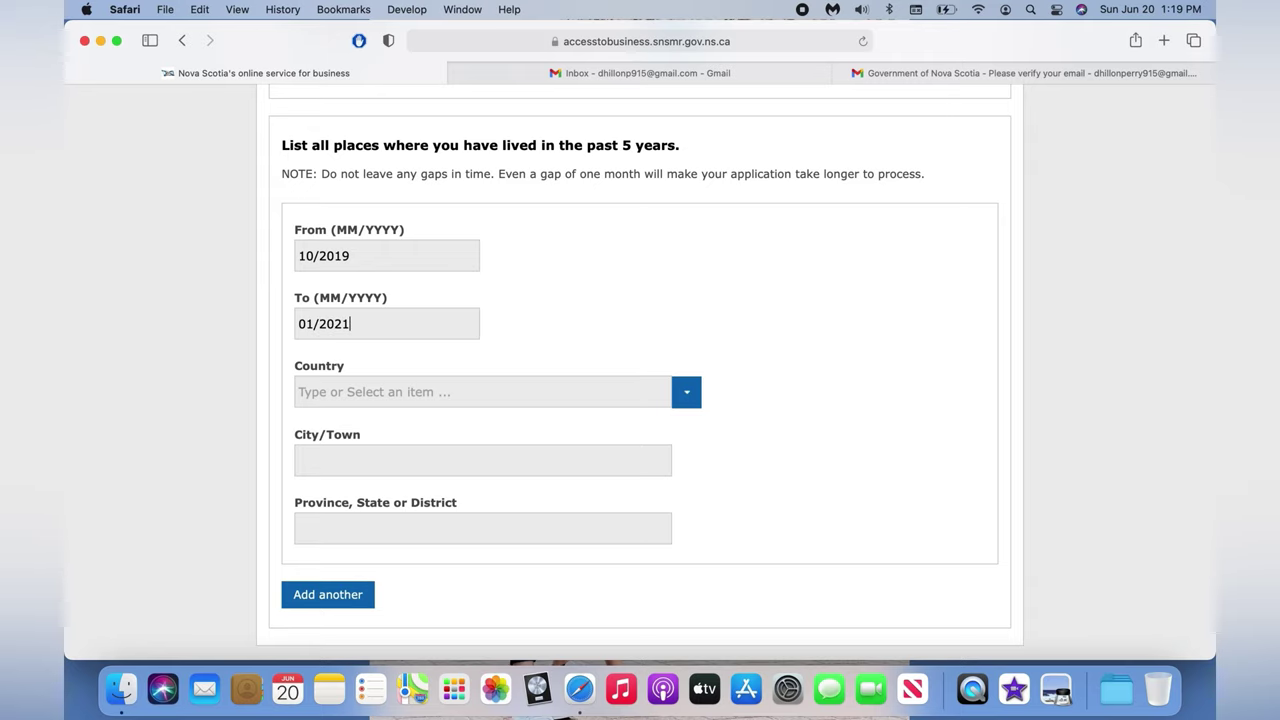
pyautogui.scroll(-2, 640, 400)
pyautogui.click(481, 327)
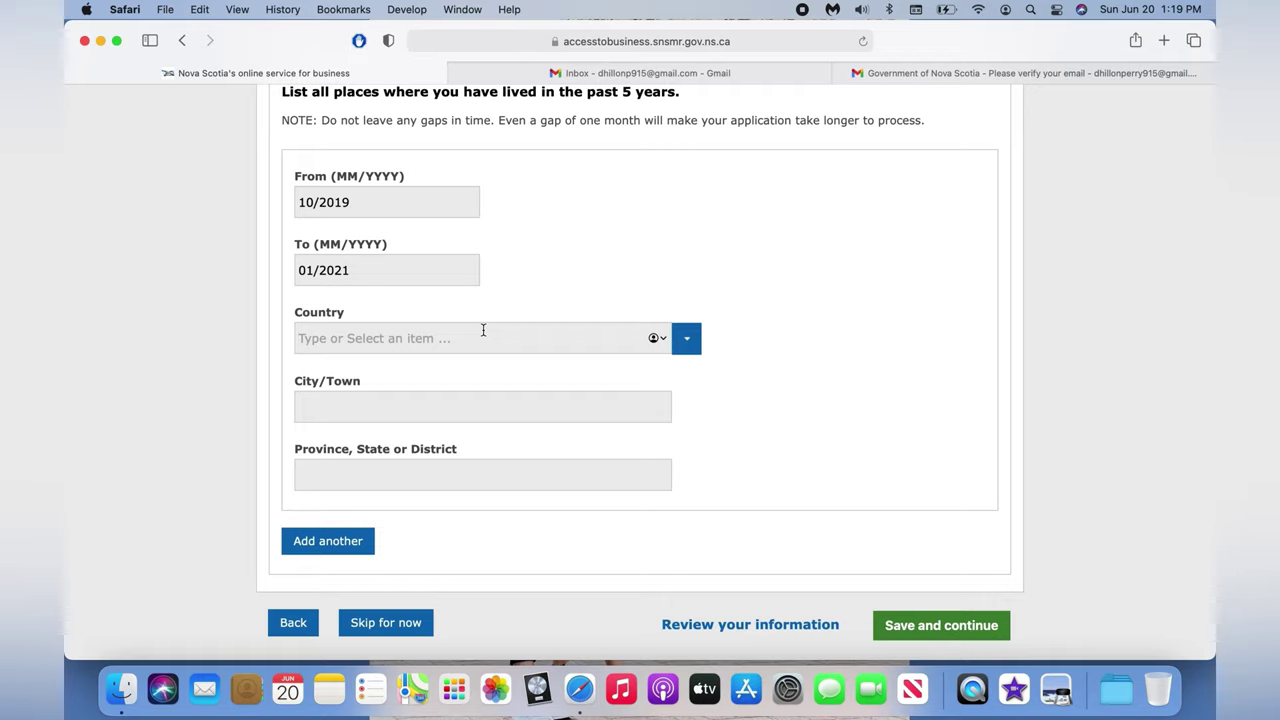
pyautogui.write('ca')
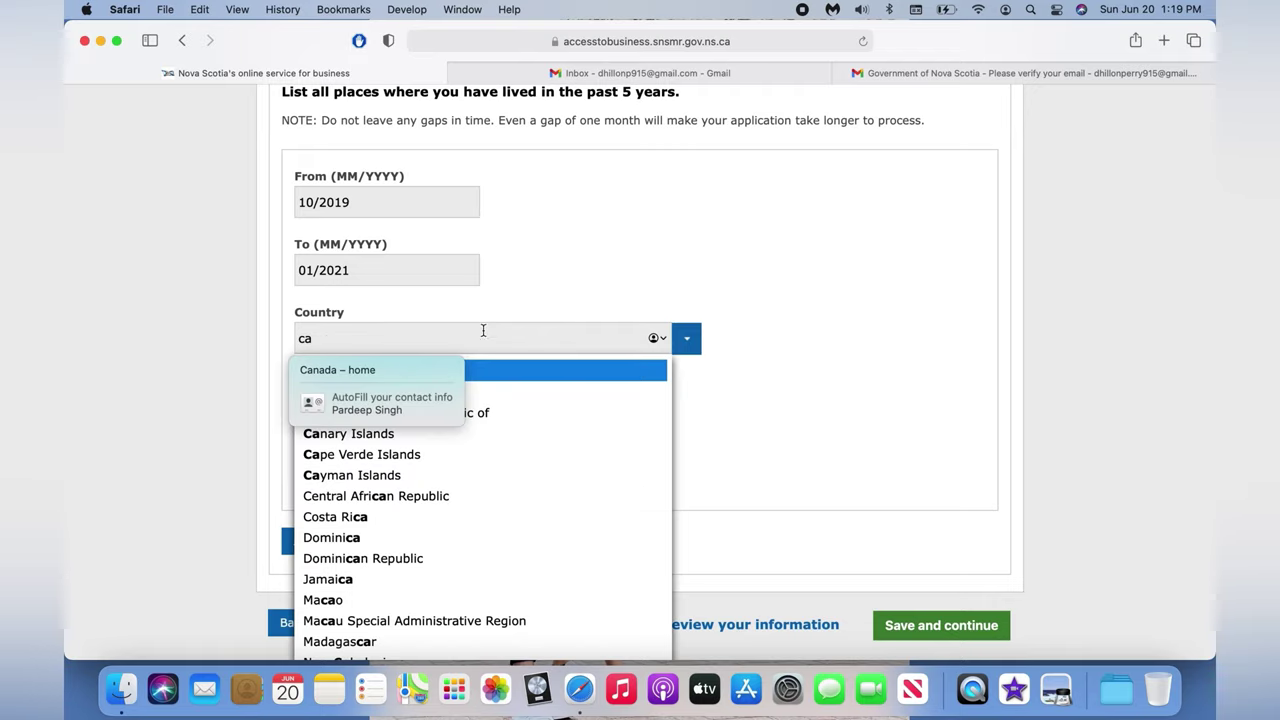
pyautogui.scroll(3, 509, 514)
pyautogui.click(391, 502)
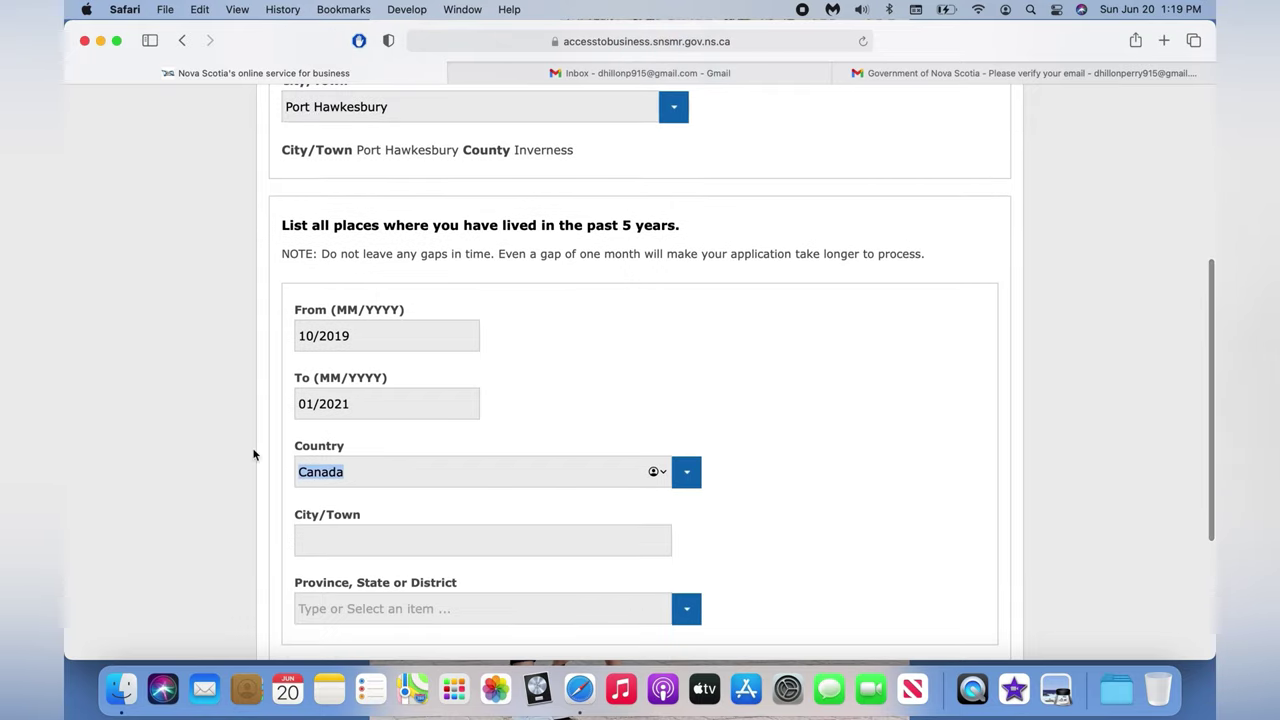
pyautogui.scroll(-4, 163, 423)
# Step: Set the residence city to Port Hawkesbury and the province to Nova Scotia
pyautogui.click(329, 331)
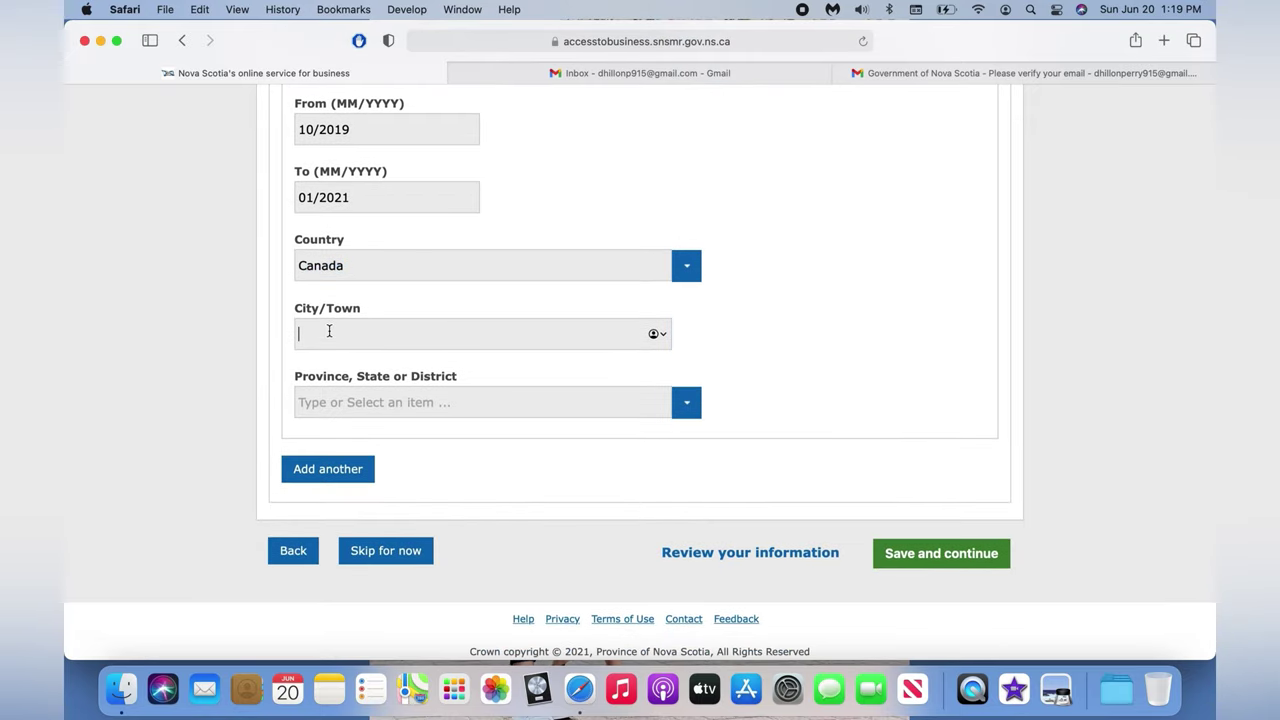
pyautogui.write('Port haw')
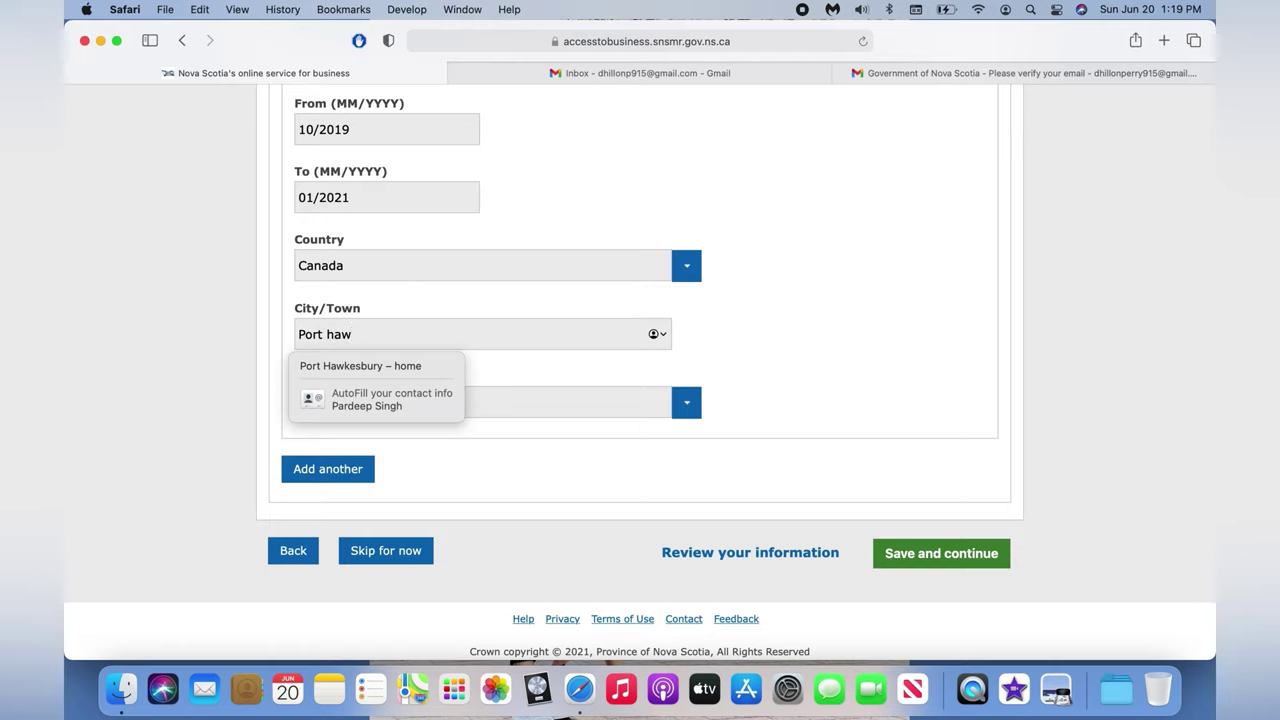
pyautogui.write('kesbury')
pyautogui.click(248, 370)
pyautogui.click(335, 336)
pyautogui.press('BackSpace')
pyautogui.write('H')
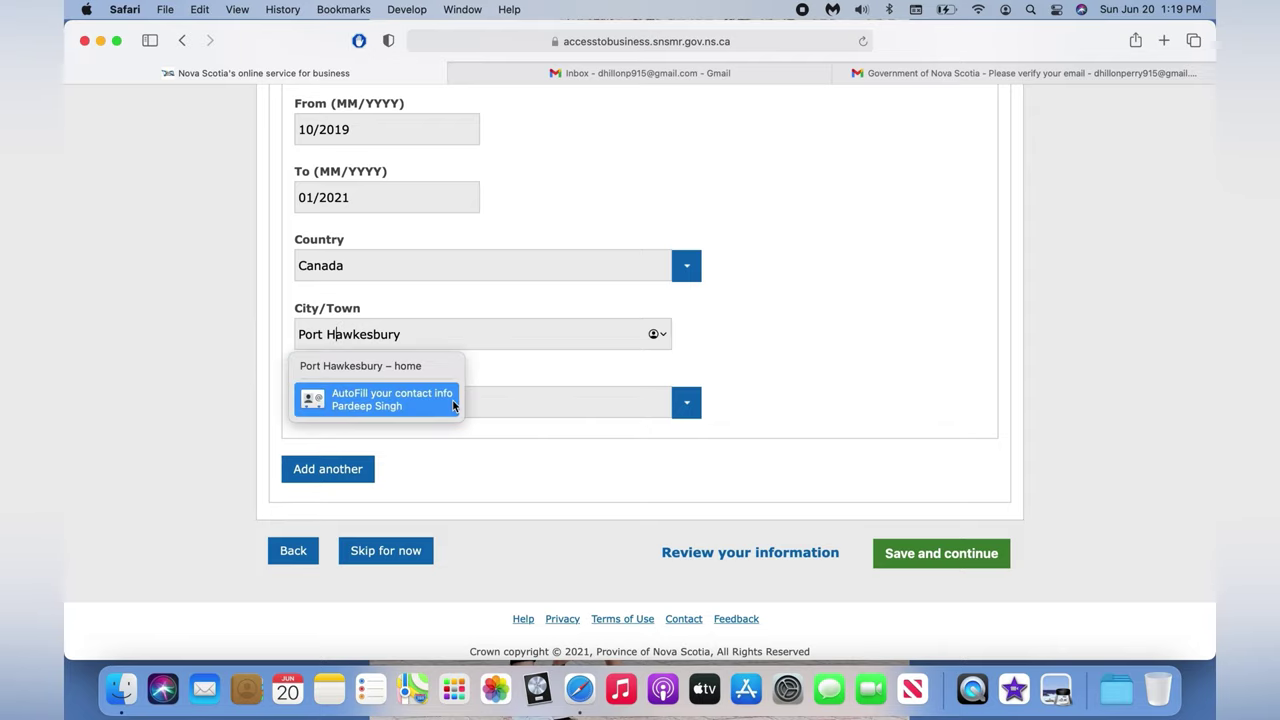
pyautogui.click(686, 404)
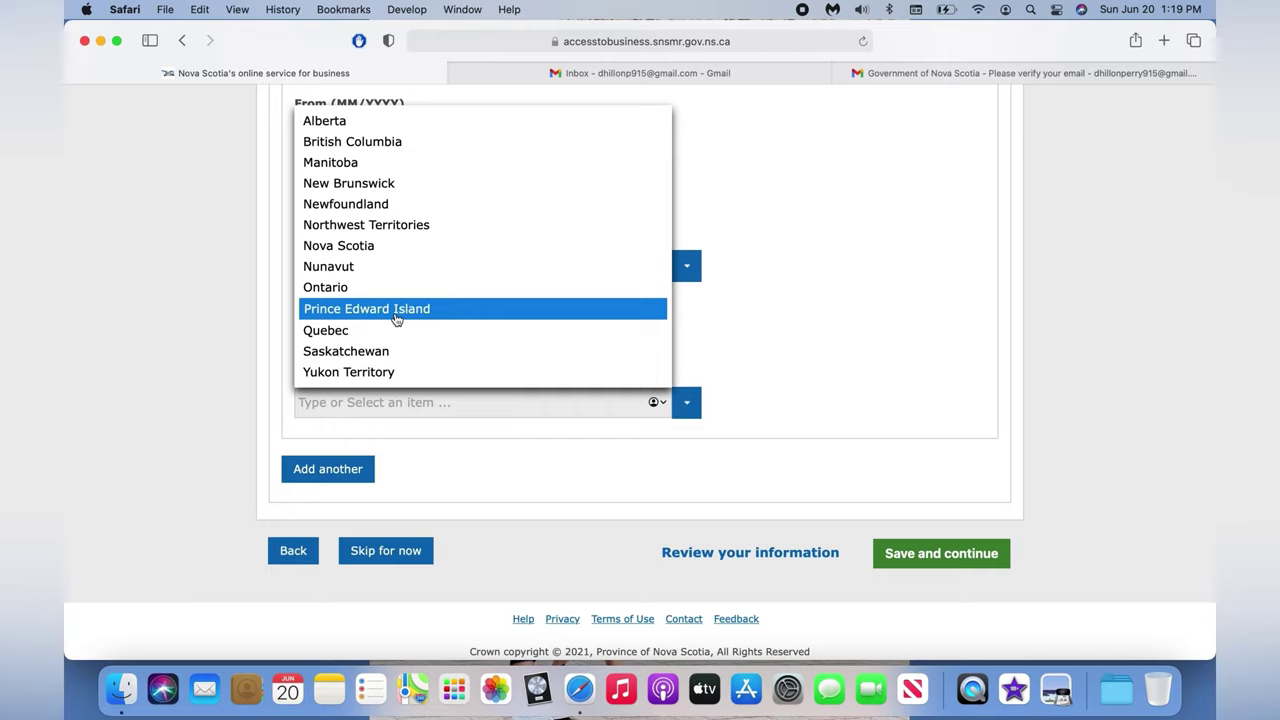
pyautogui.click(338, 245)
pyautogui.scroll(-1, 128, 416)
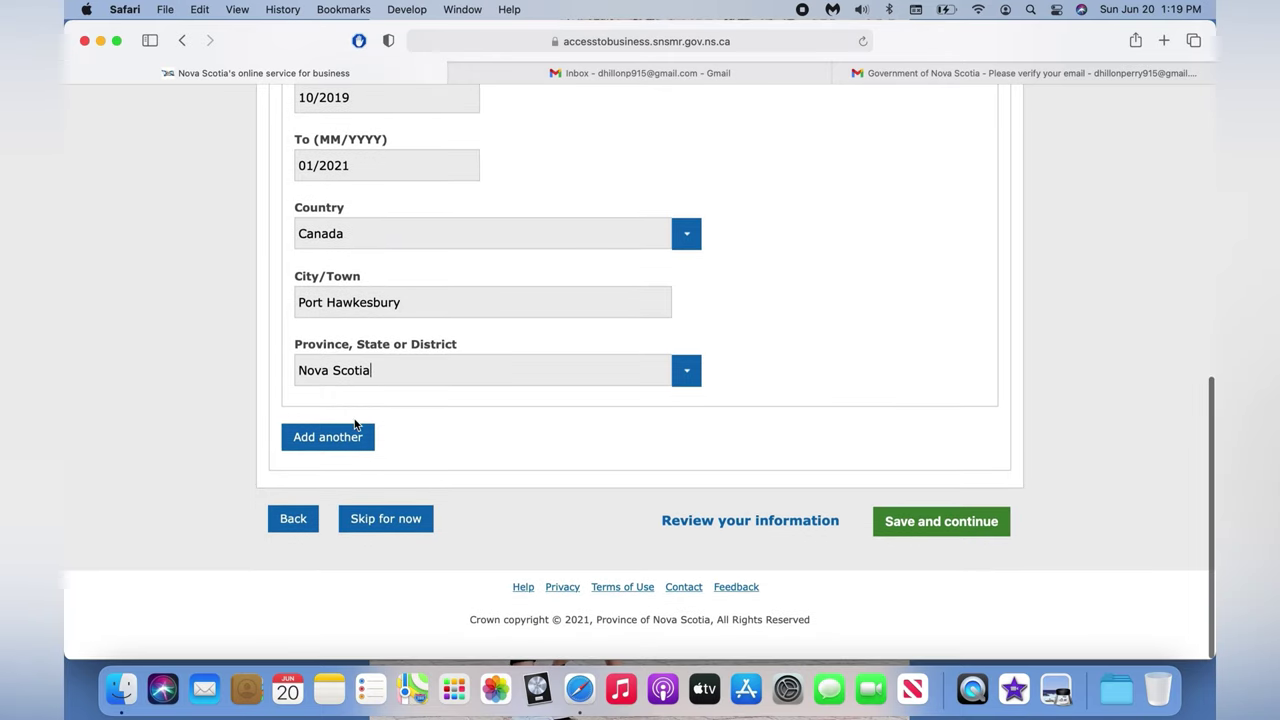
# Step: Add a second residence entry dated 01/2017 to 10/2019
pyautogui.click(328, 442)
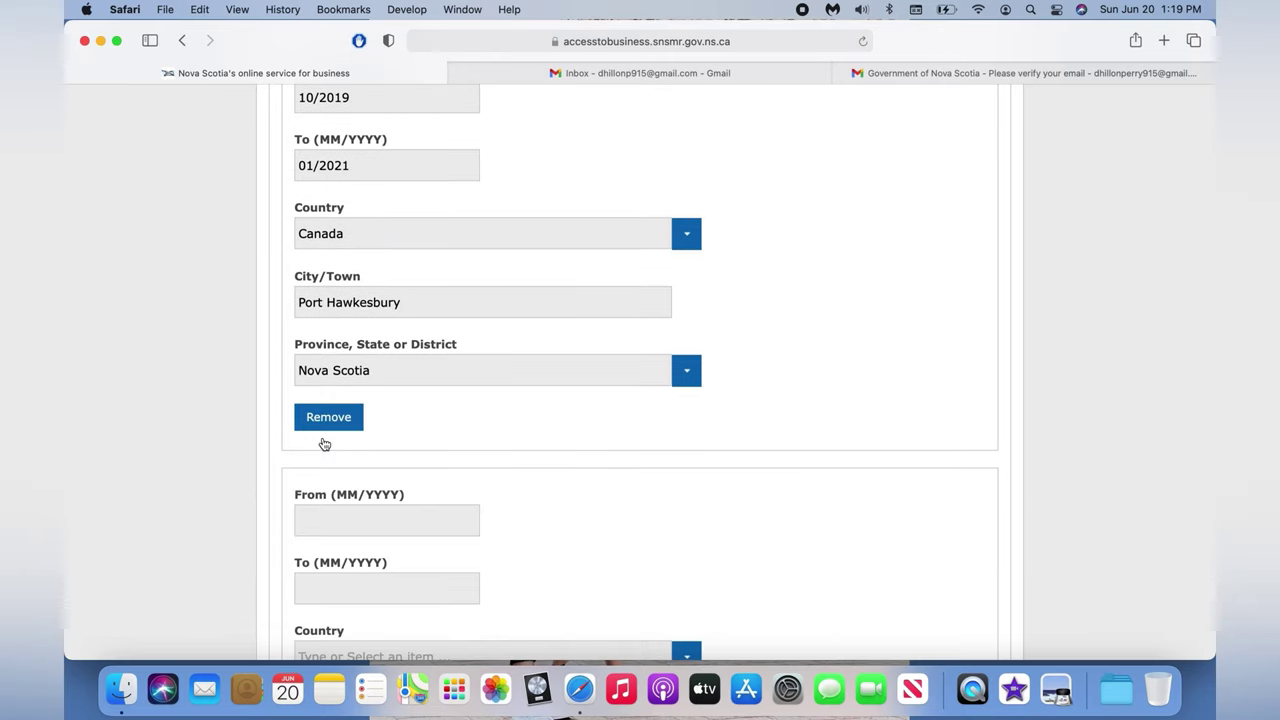
pyautogui.scroll(-5, 549, 457)
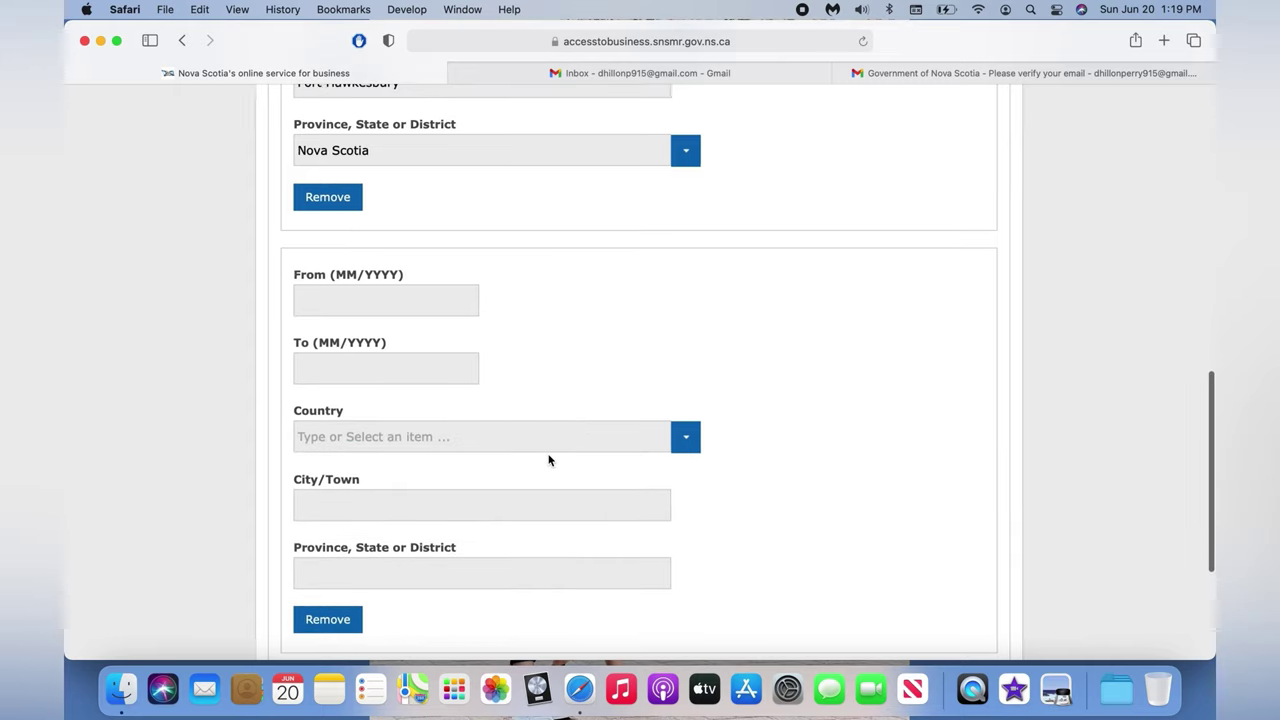
pyautogui.scroll(-1, 410, 301)
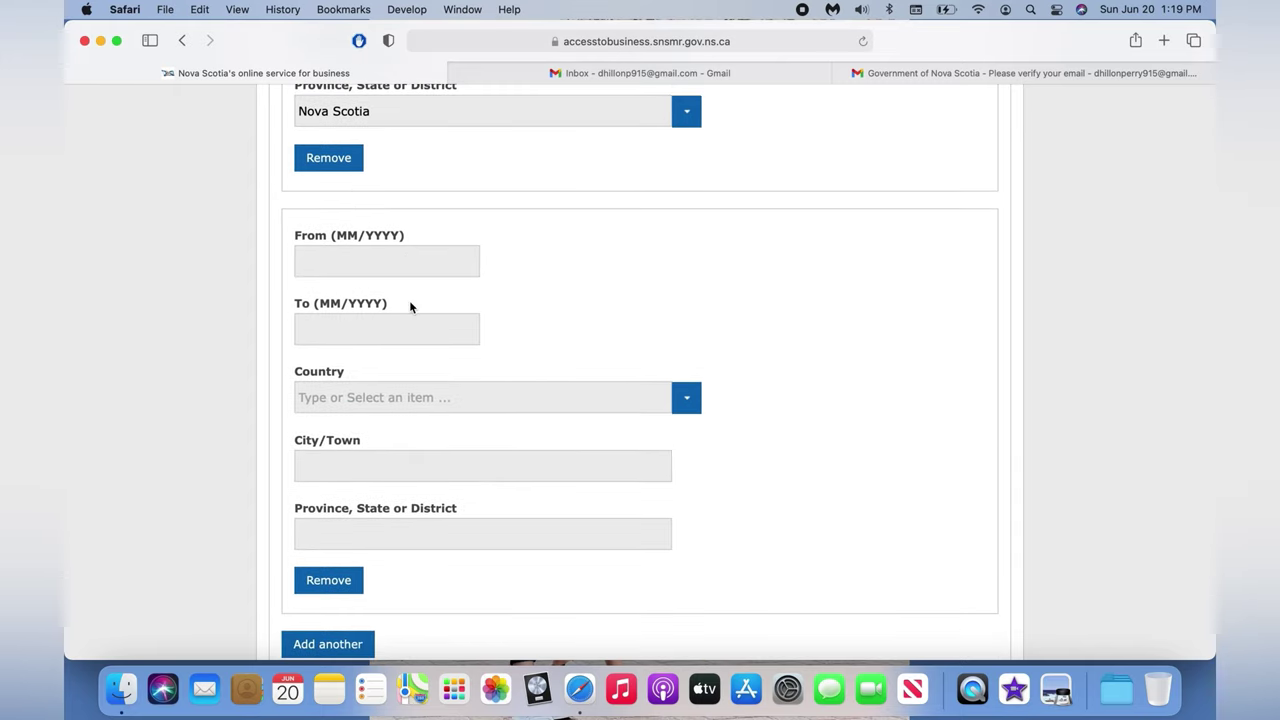
pyautogui.rightClick(337, 266)
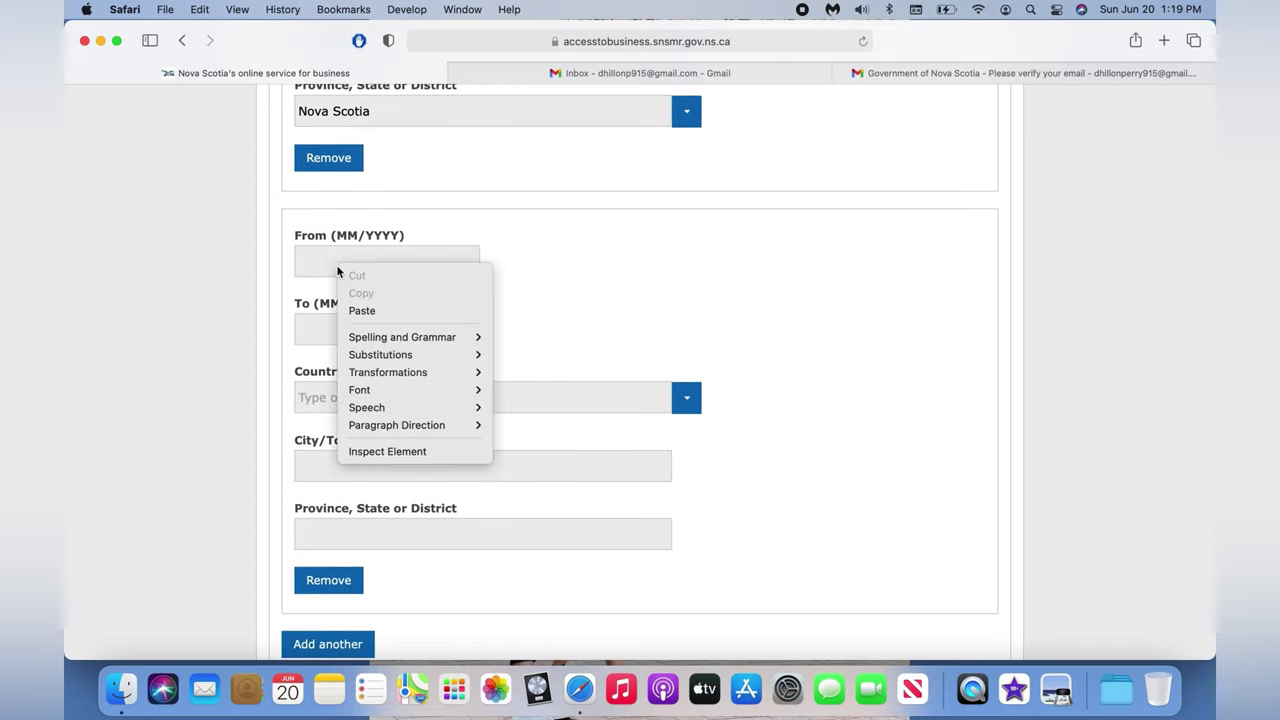
pyautogui.click(330, 263)
pyautogui.write('01')
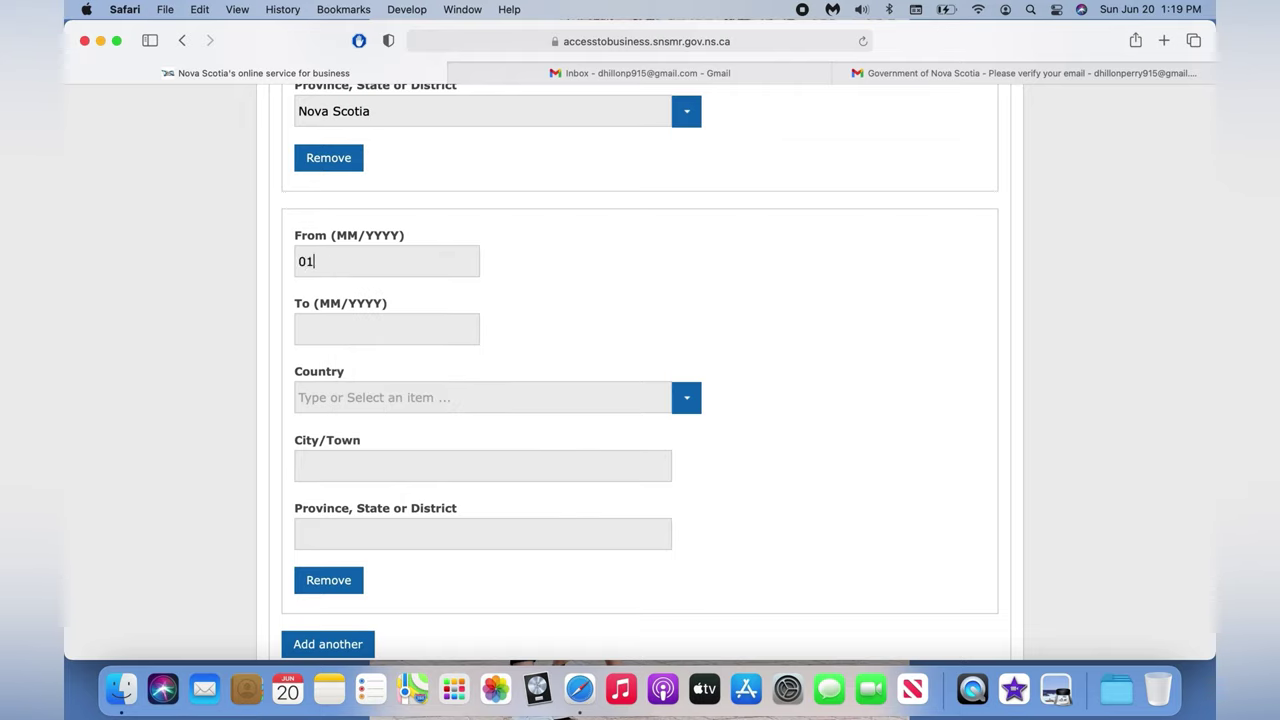
pyautogui.write('/2017')
pyautogui.click(329, 325)
pyautogui.write('10/2019')
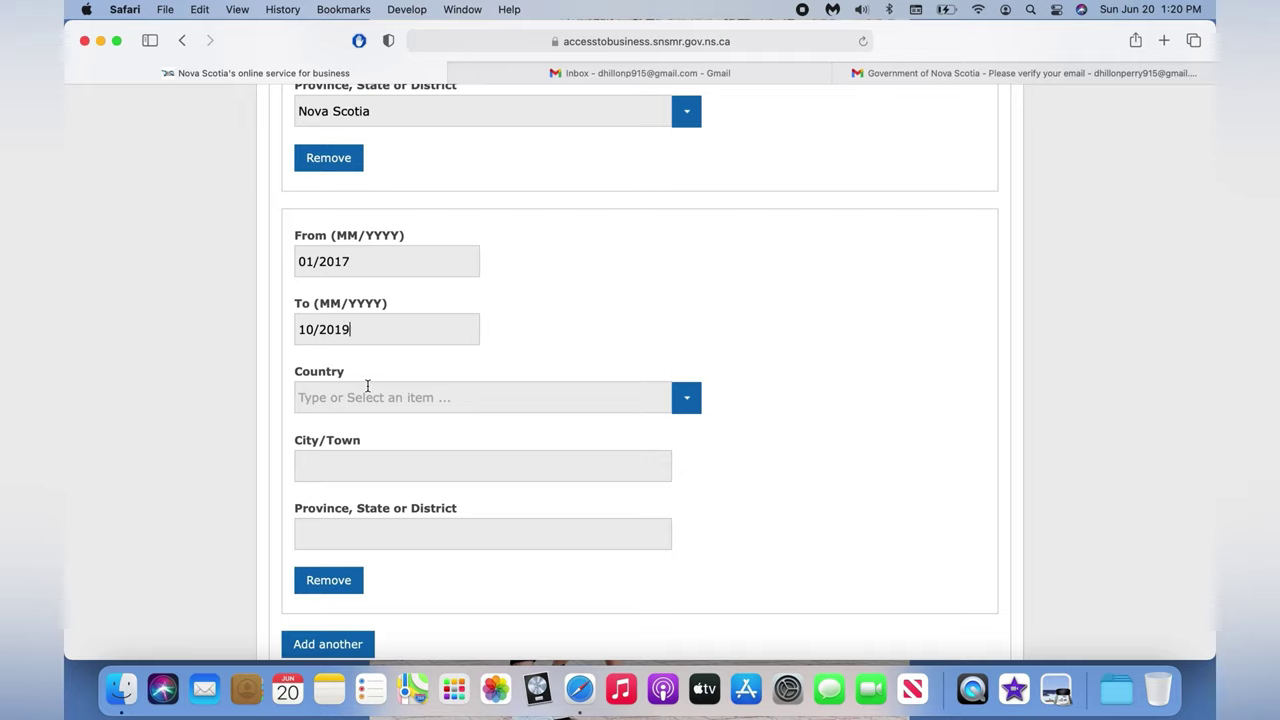
# Step: Set the second entry's country to Canada and begin its city field
pyautogui.click(366, 388)
pyautogui.write('can')
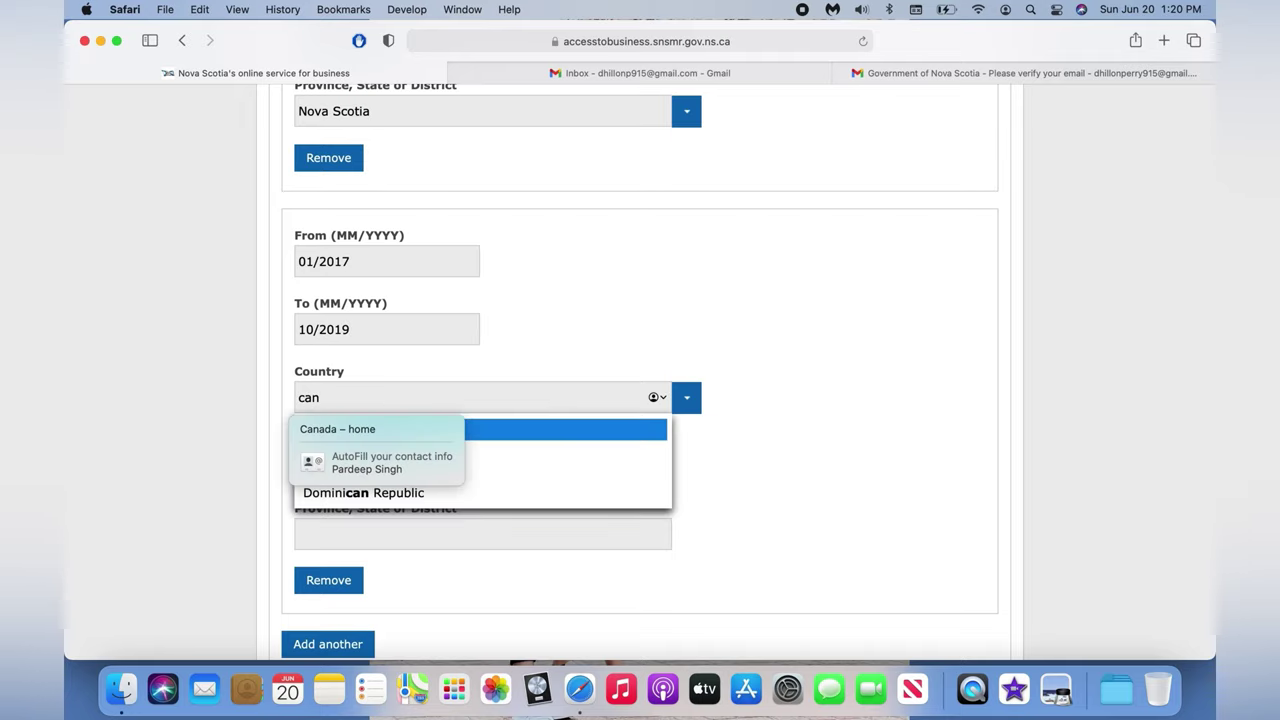
pyautogui.scroll(-1, 492, 498)
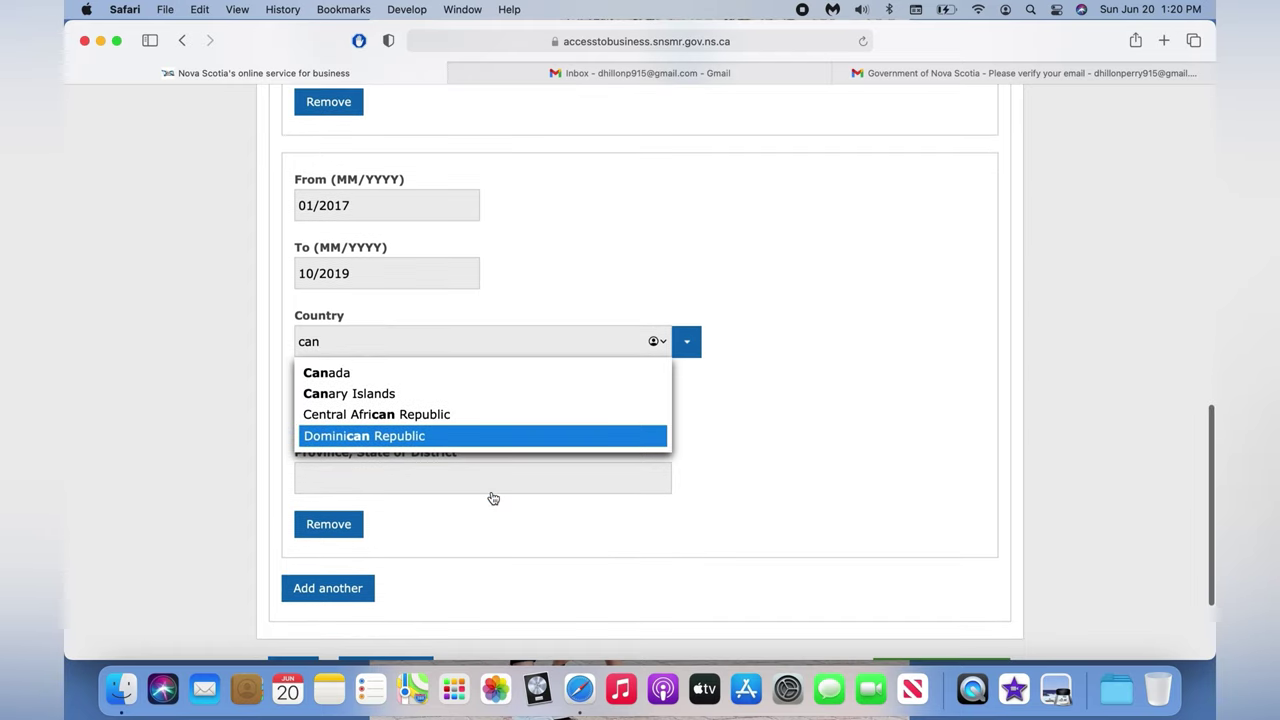
pyautogui.click(469, 380)
pyautogui.click(374, 405)
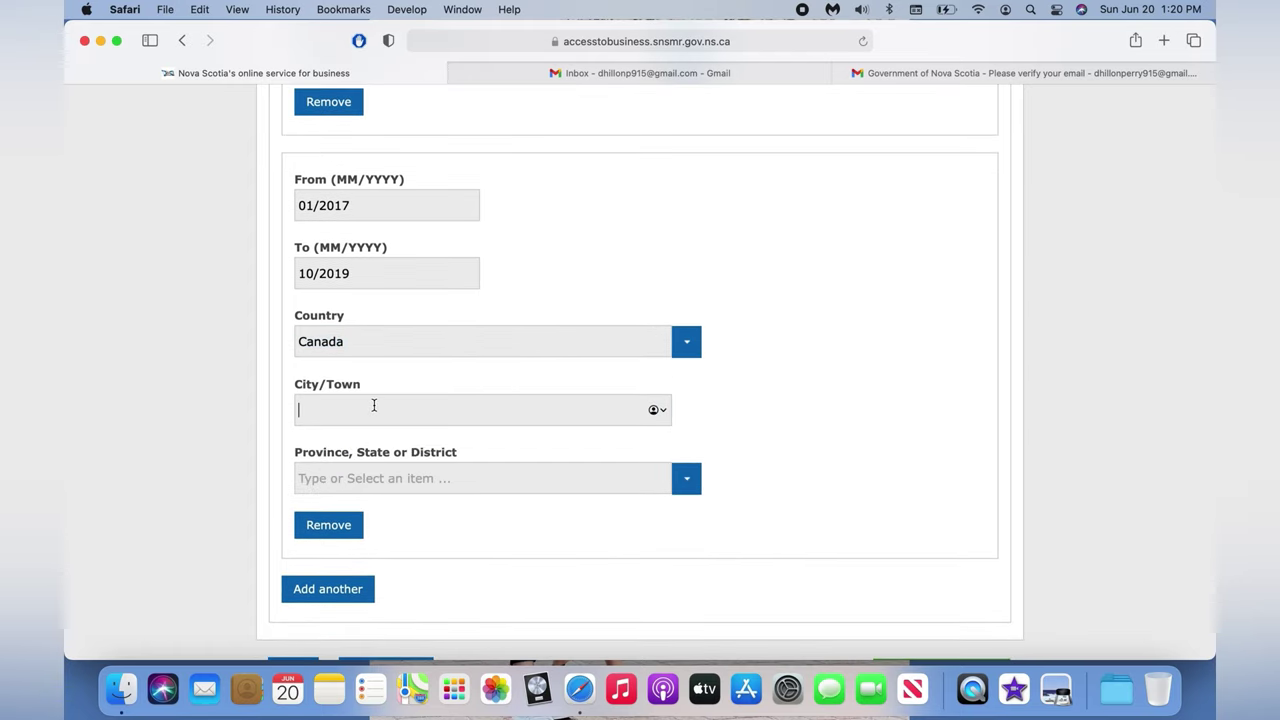
pyautogui.write('b')
pyautogui.press('BackSpace')
# Step: Enter Brampton as the city, then add a third residence entry starting 06/1997
pyautogui.write('Brampton')
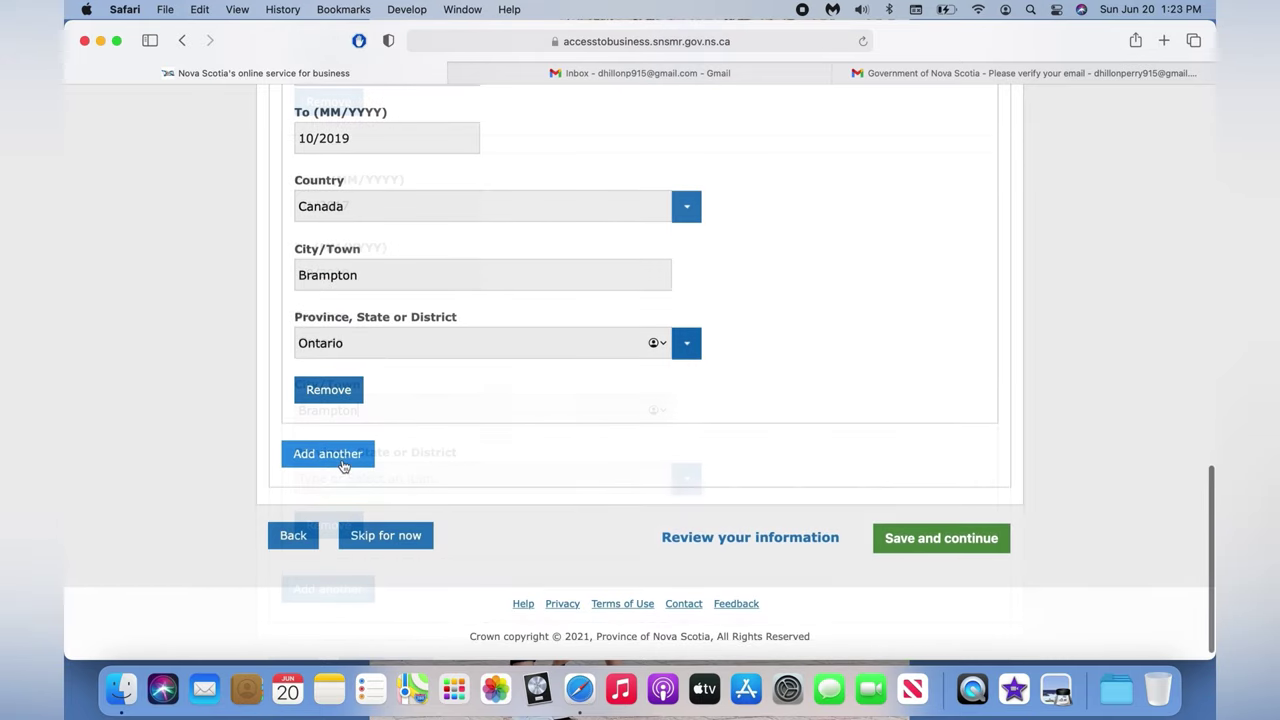
pyautogui.click(340, 455)
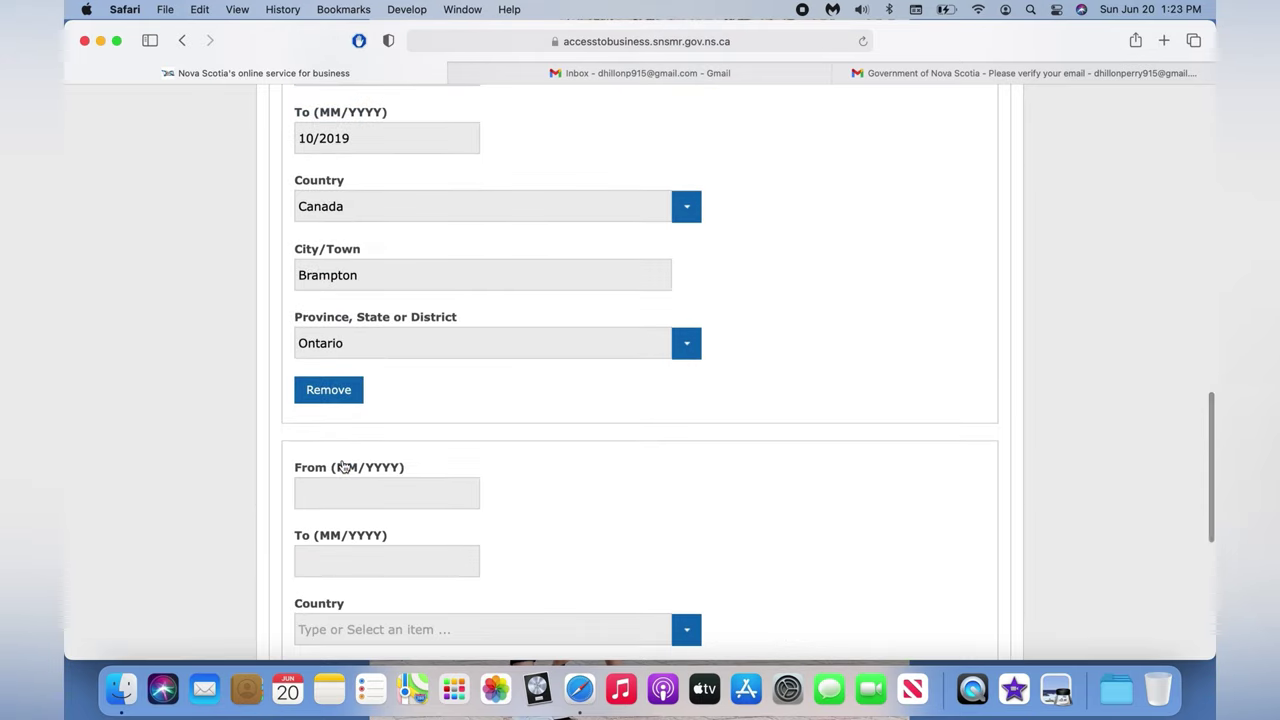
pyautogui.scroll(-4, 600, 446)
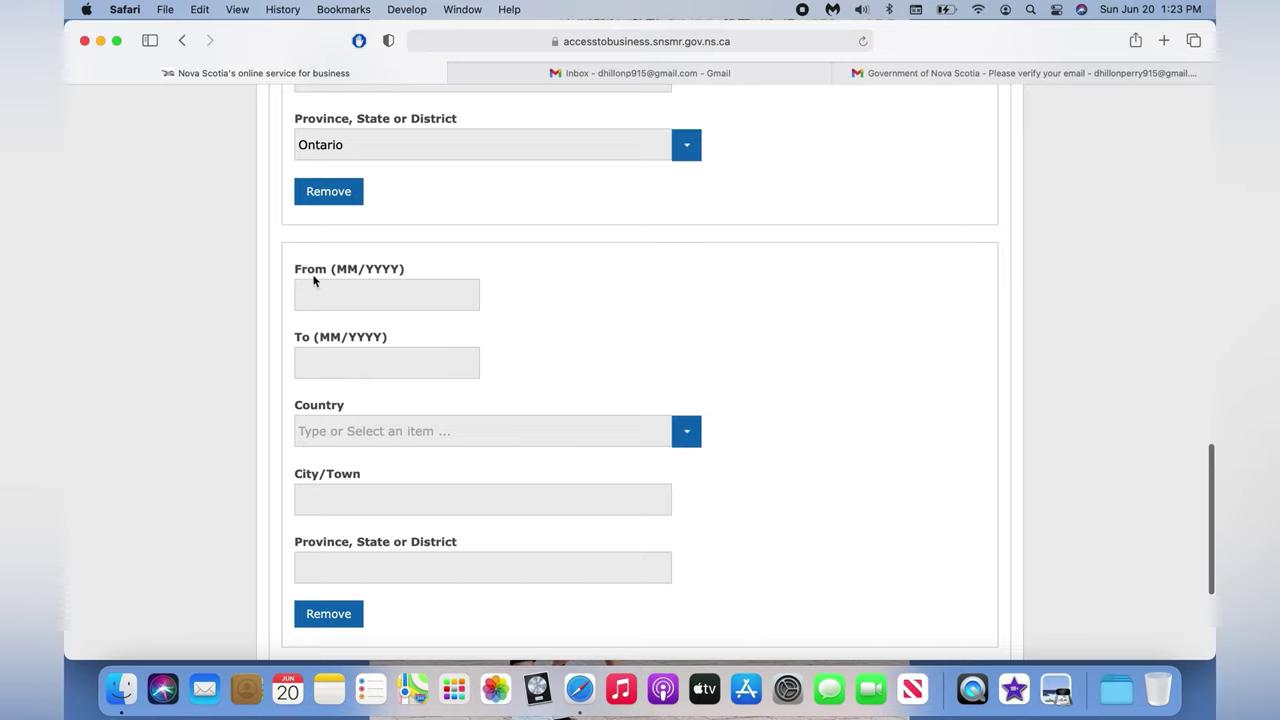
pyautogui.click(332, 294)
pyautogui.write('06')
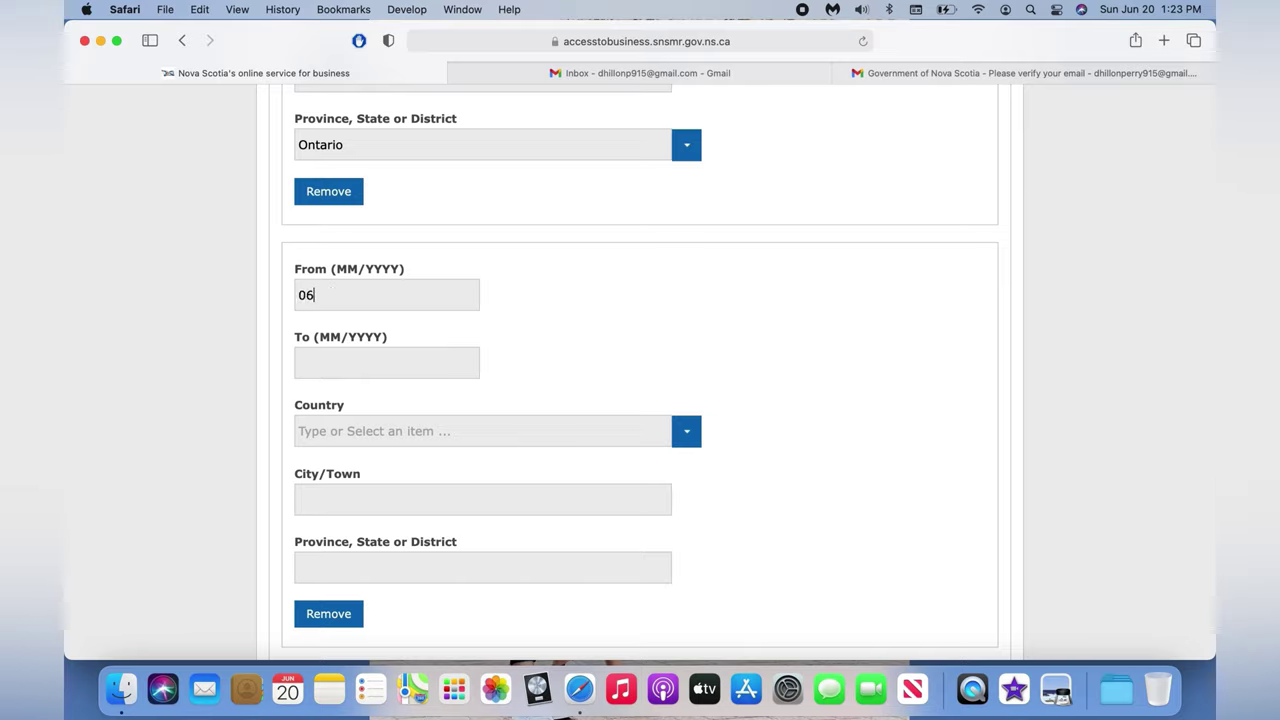
pyautogui.write('/')
pyautogui.write('1007')
pyautogui.press('BackSpace')
pyautogui.press('BackSpace')
pyautogui.press('BackSpace')
pyautogui.write('997')
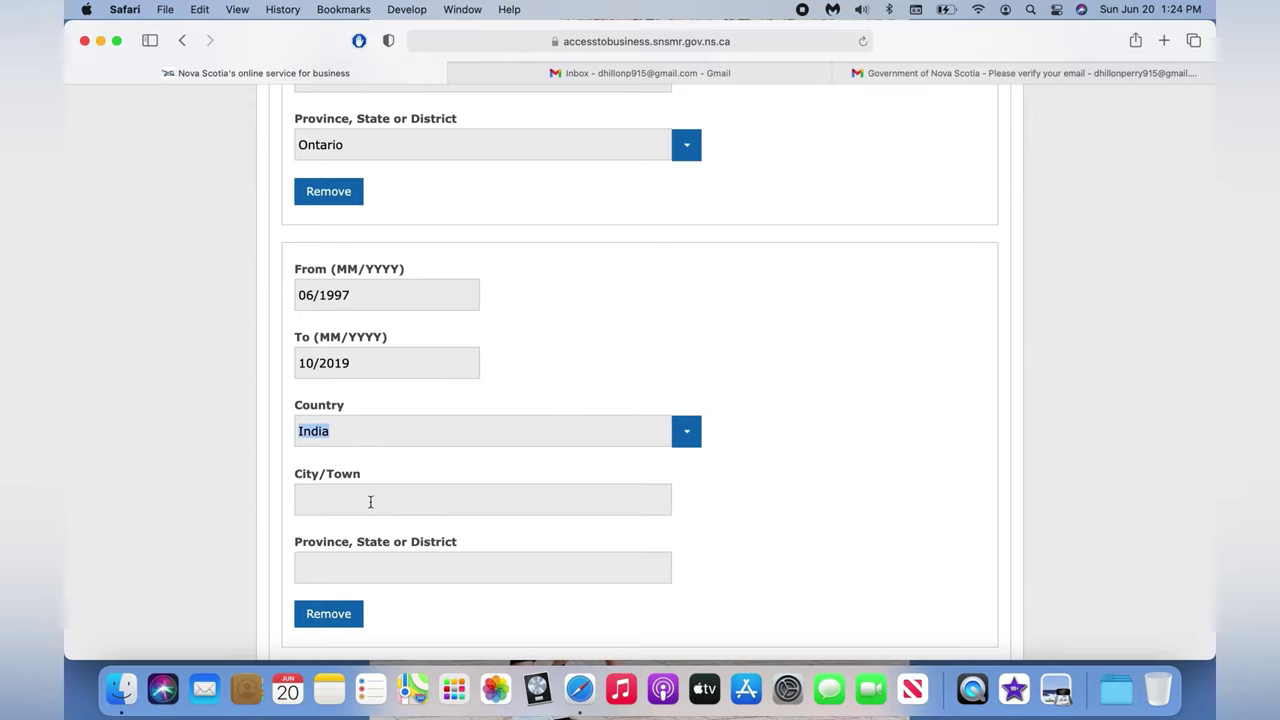
# Step: Give the third entry city Khutar and province Uttar Pradesh, then save the residence history
pyautogui.click(364, 500)
pyautogui.write('Khutar')
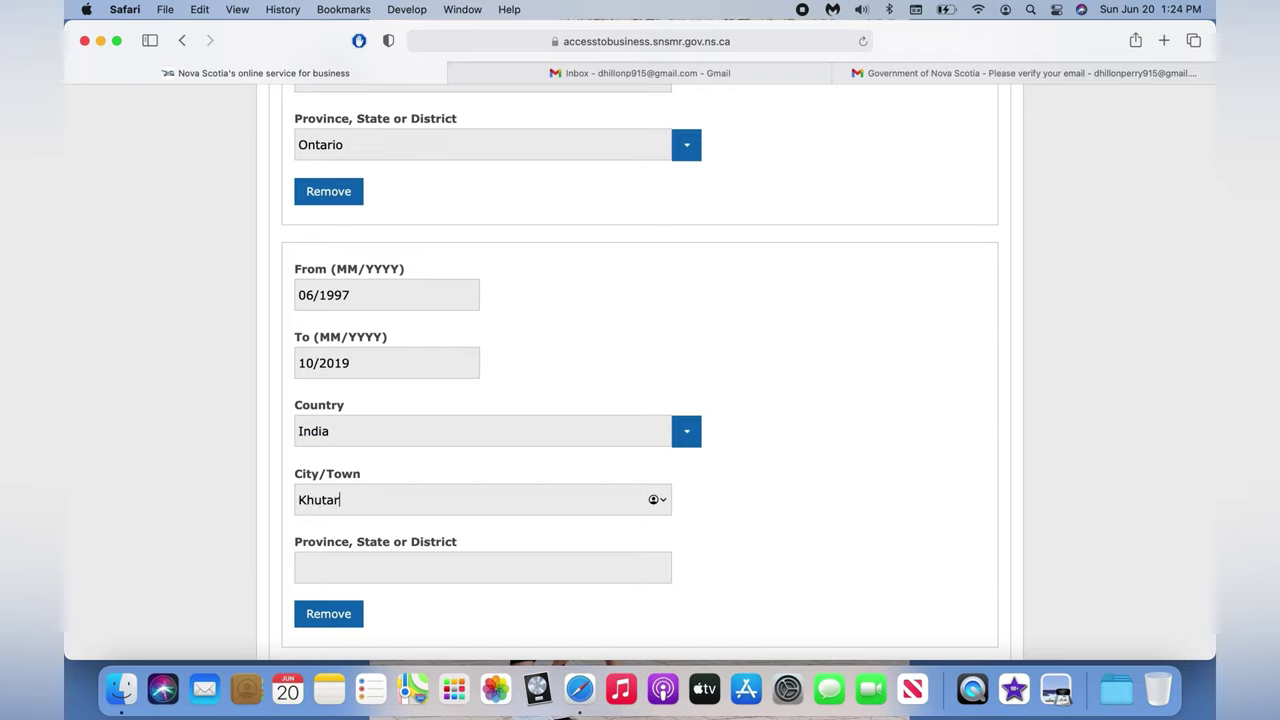
pyautogui.click(376, 569)
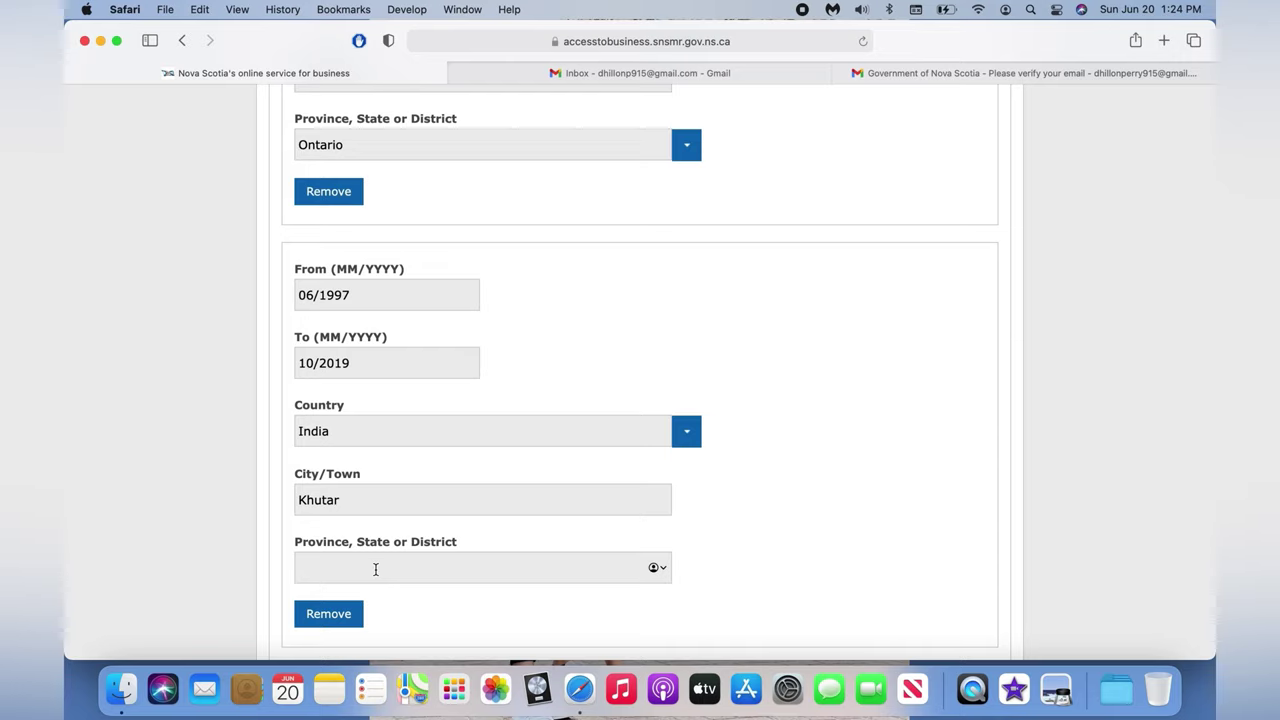
pyautogui.write('Uttar ')
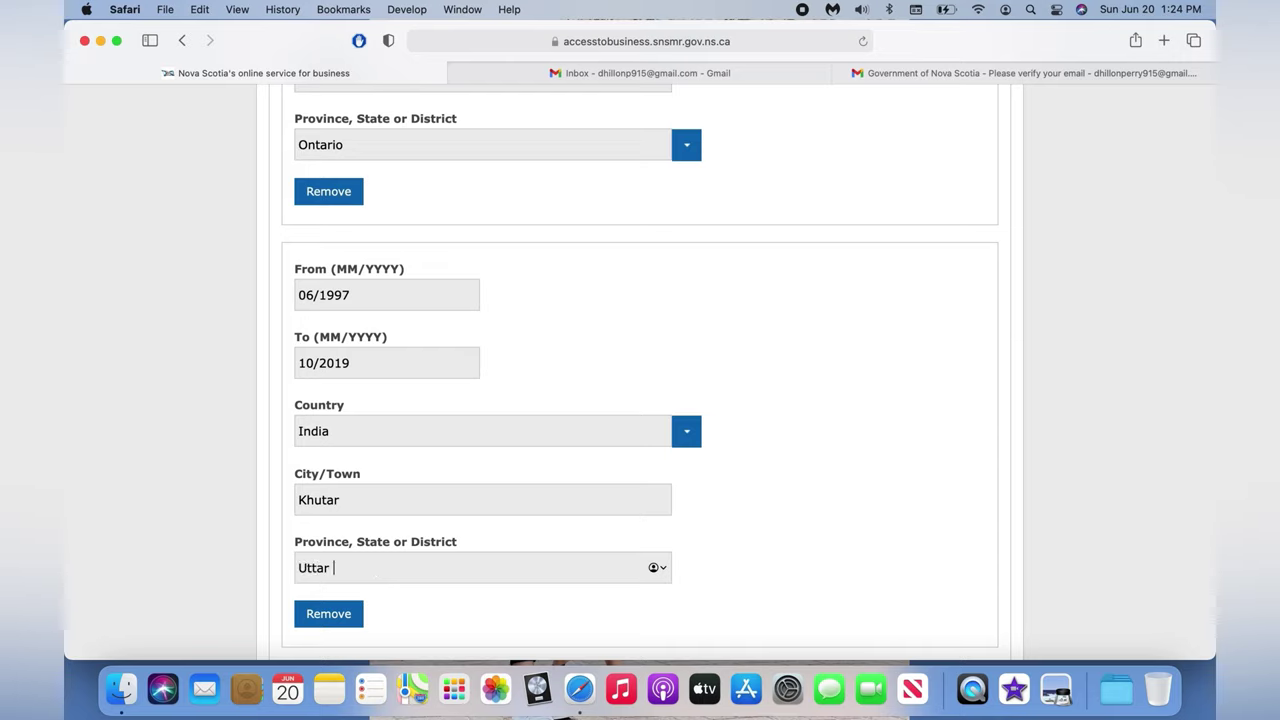
pyautogui.write('Pradesh')
pyautogui.click(823, 569)
pyautogui.scroll(-2, 823, 569)
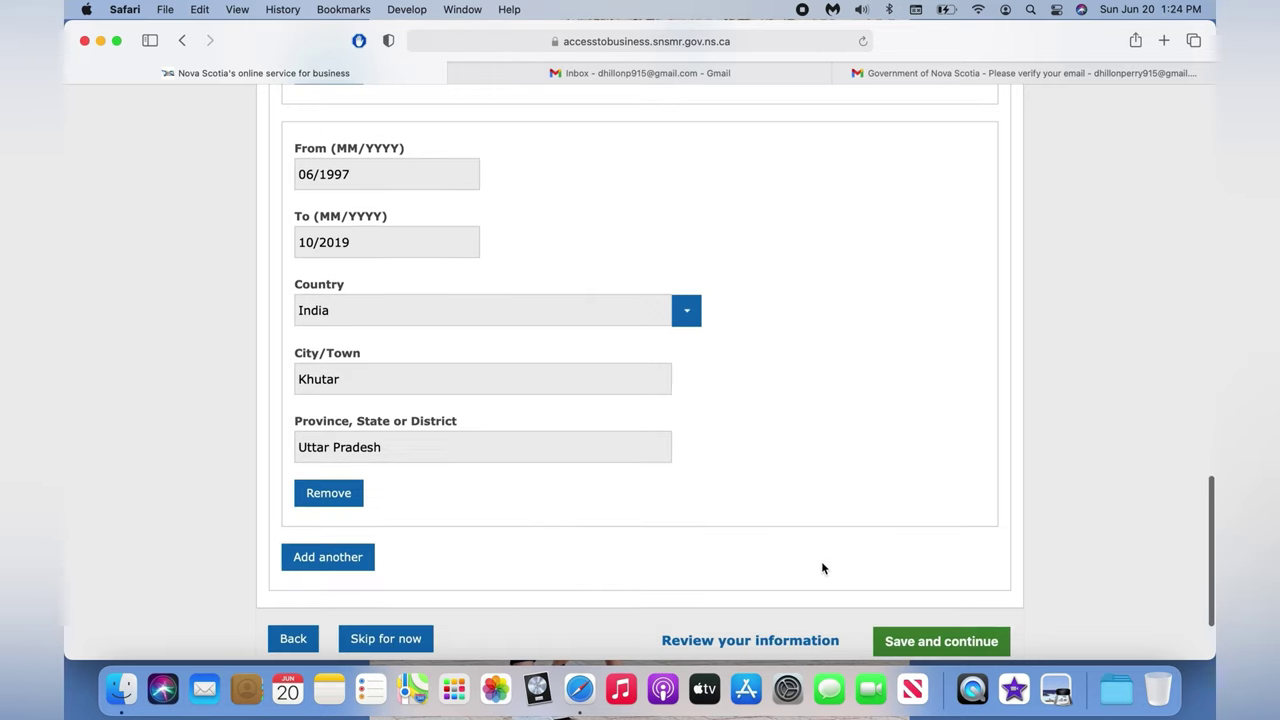
pyautogui.scroll(-2, 850, 520)
pyautogui.click(926, 524)
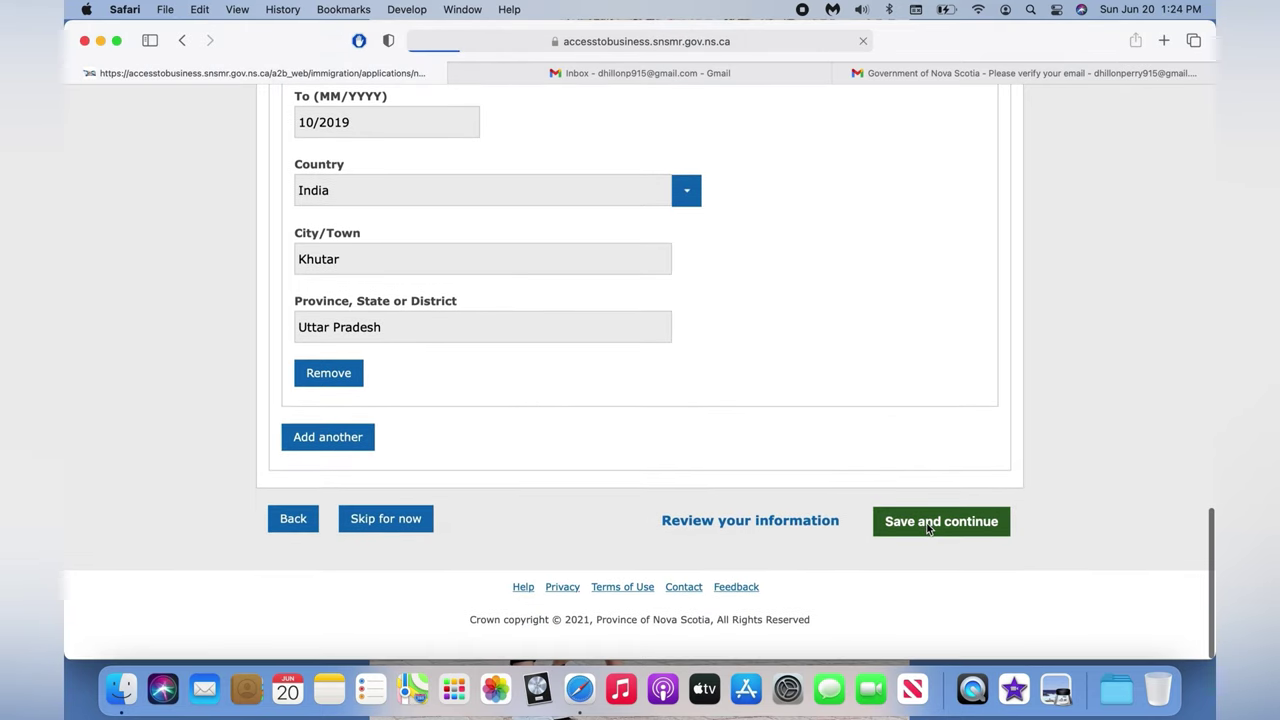
# Step: Set marital status to Single and save the step
pyautogui.scroll(-3, 568, 398)
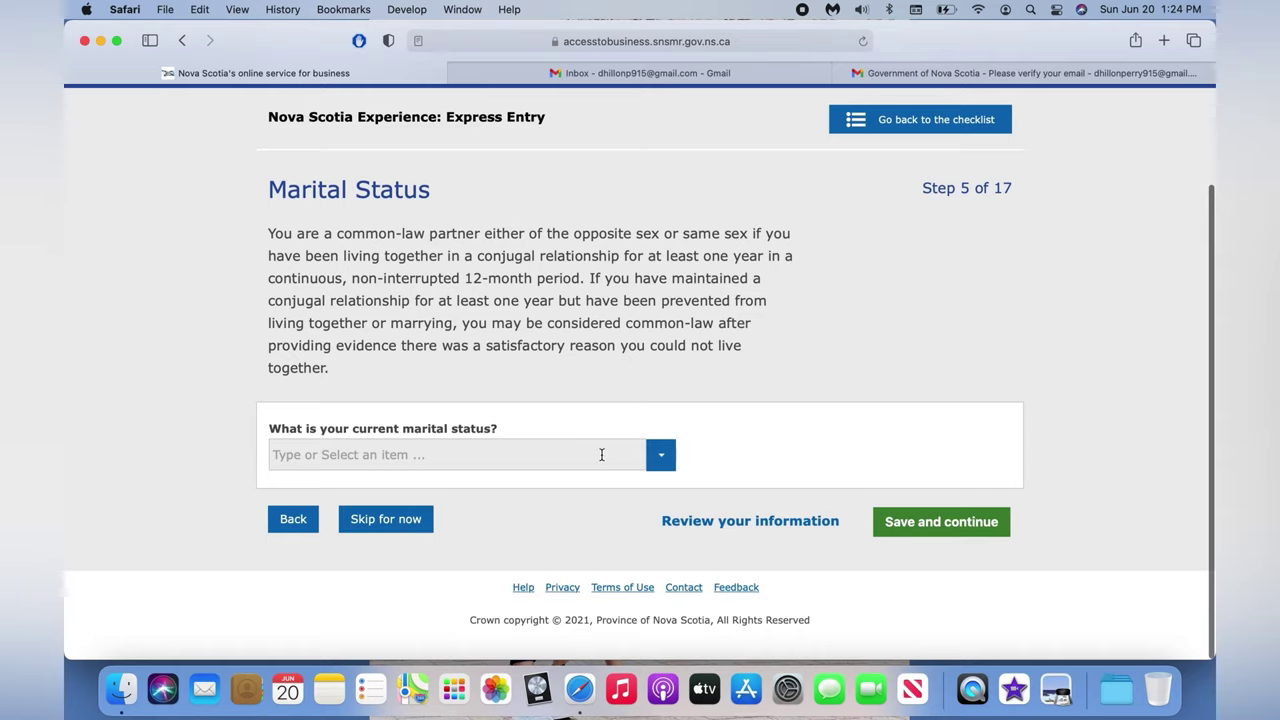
pyautogui.click(660, 455)
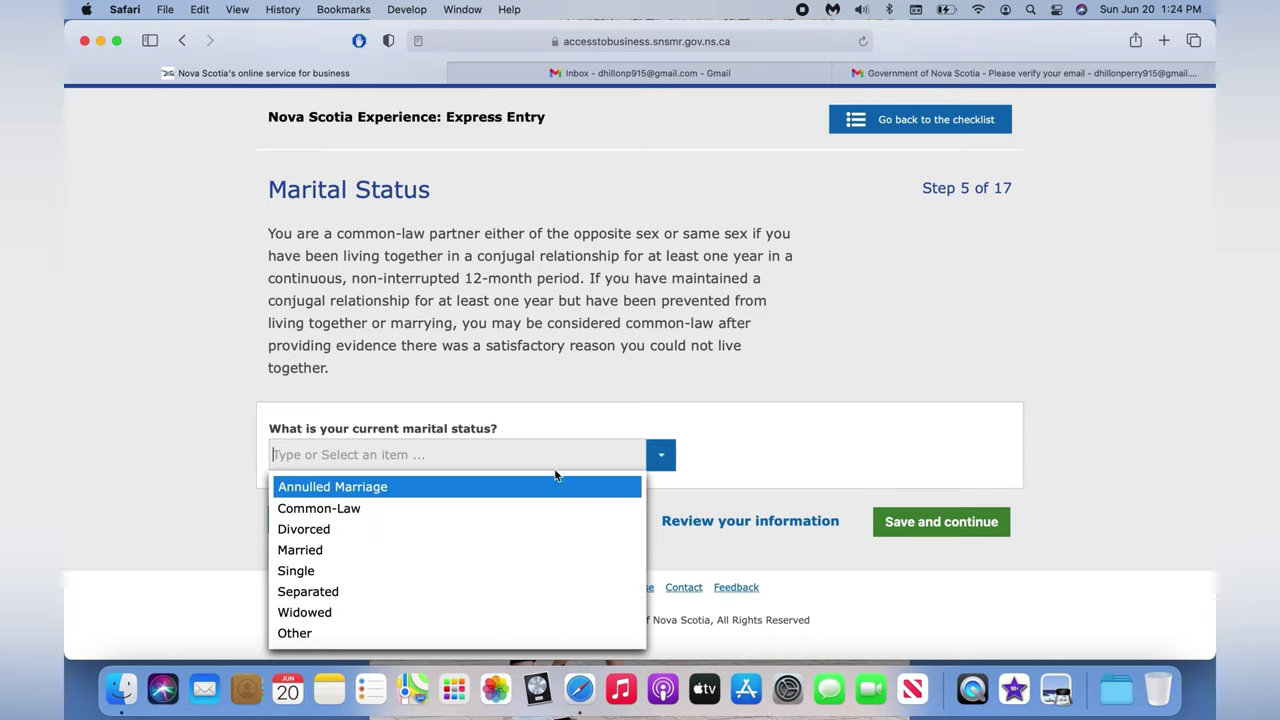
pyautogui.click(339, 572)
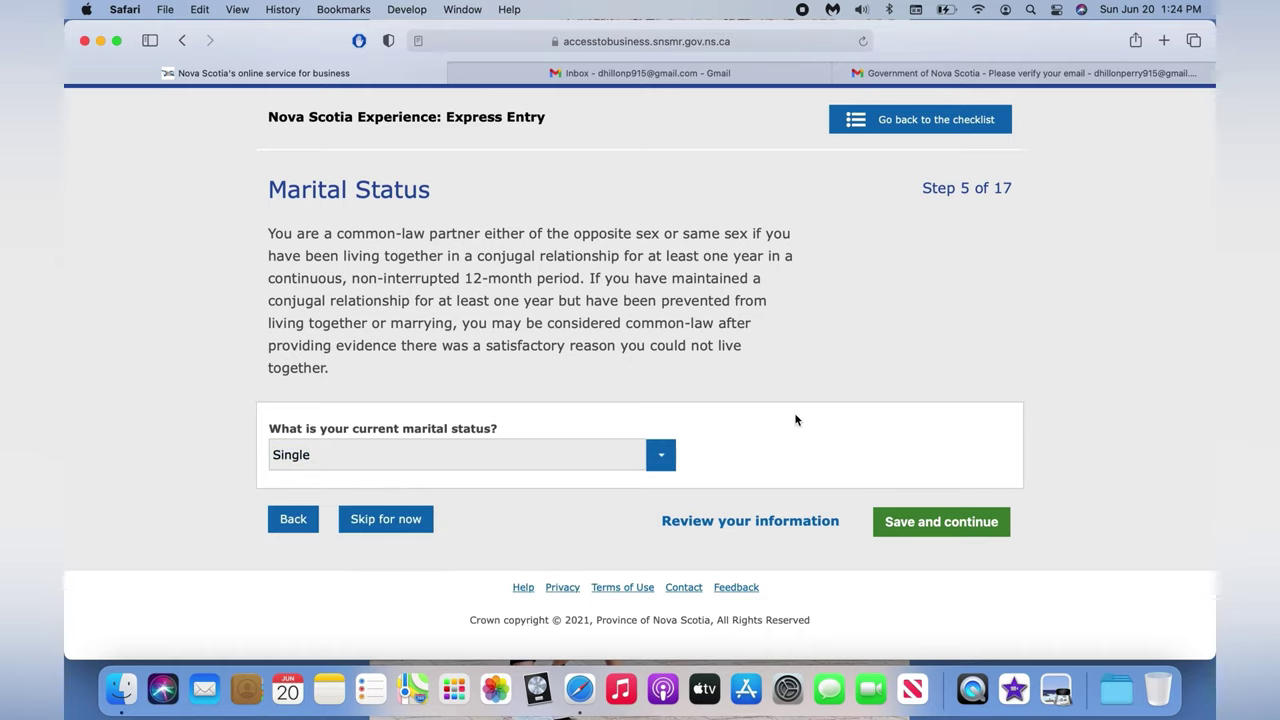
pyautogui.scroll(-1, 794, 420)
pyautogui.click(931, 522)
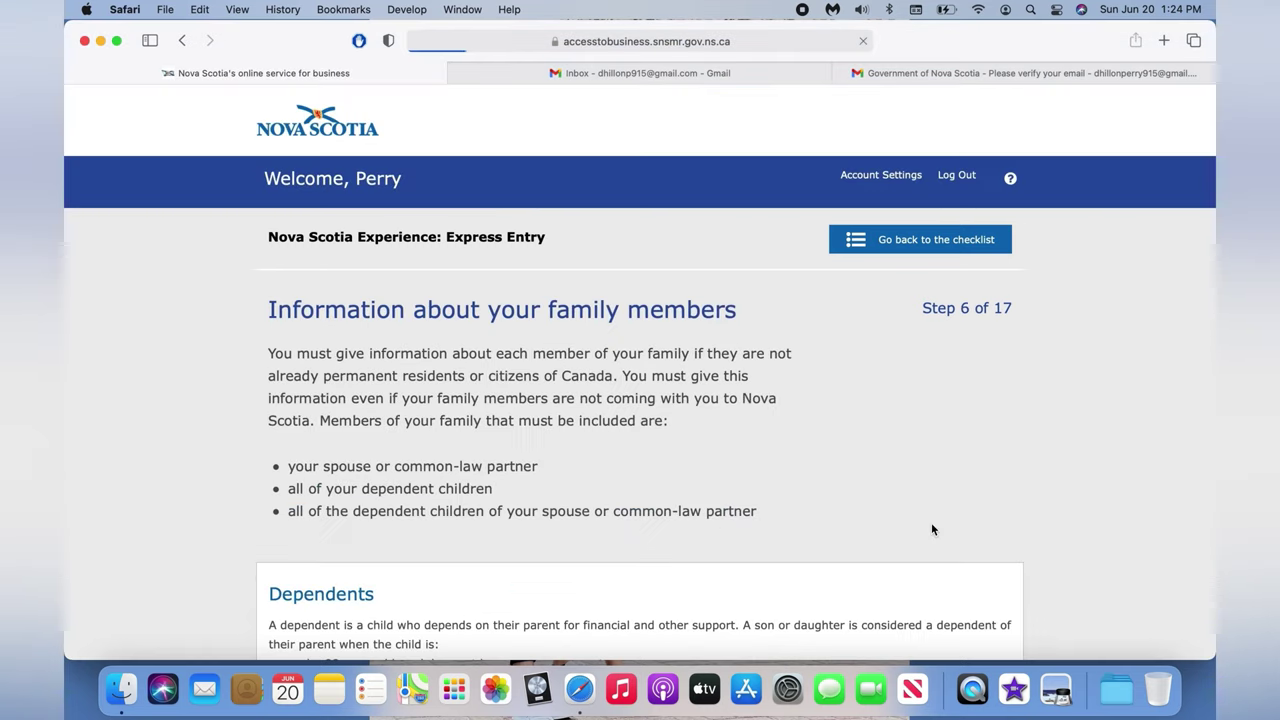
# Step: Answer No to having dependents and save the family information
pyautogui.scroll(-5, 570, 486)
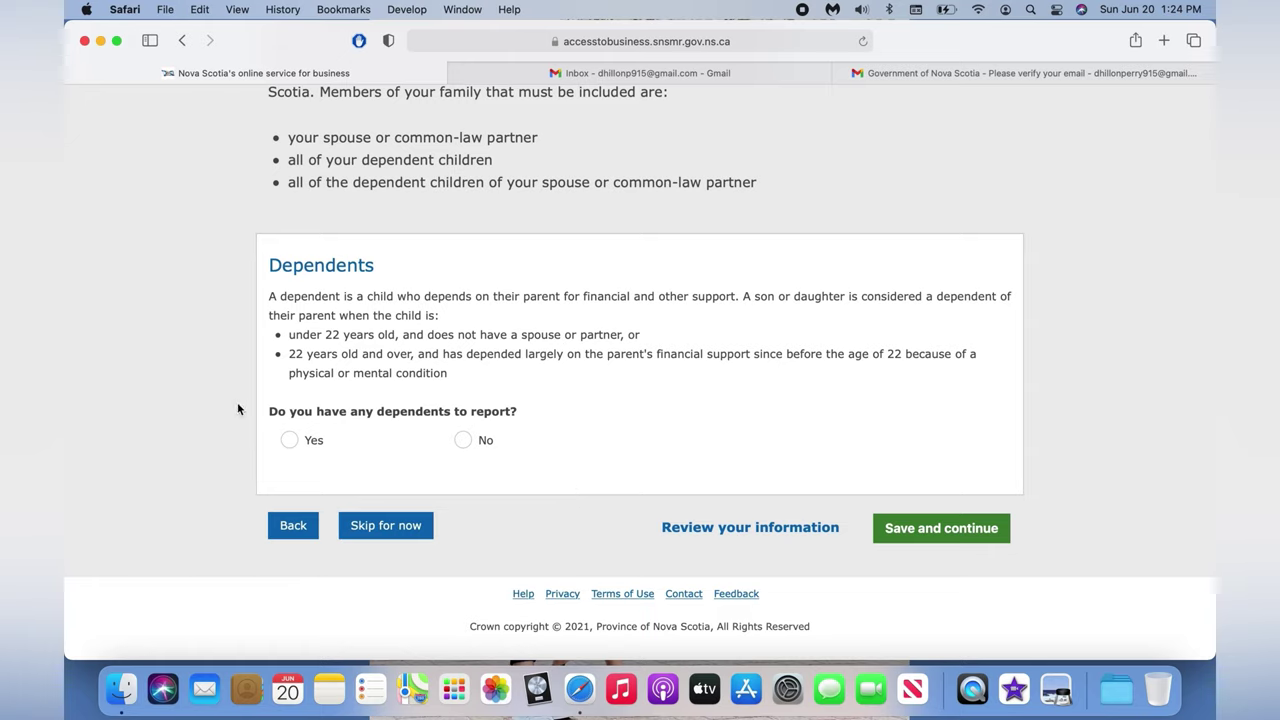
pyautogui.click(463, 441)
pyautogui.click(945, 538)
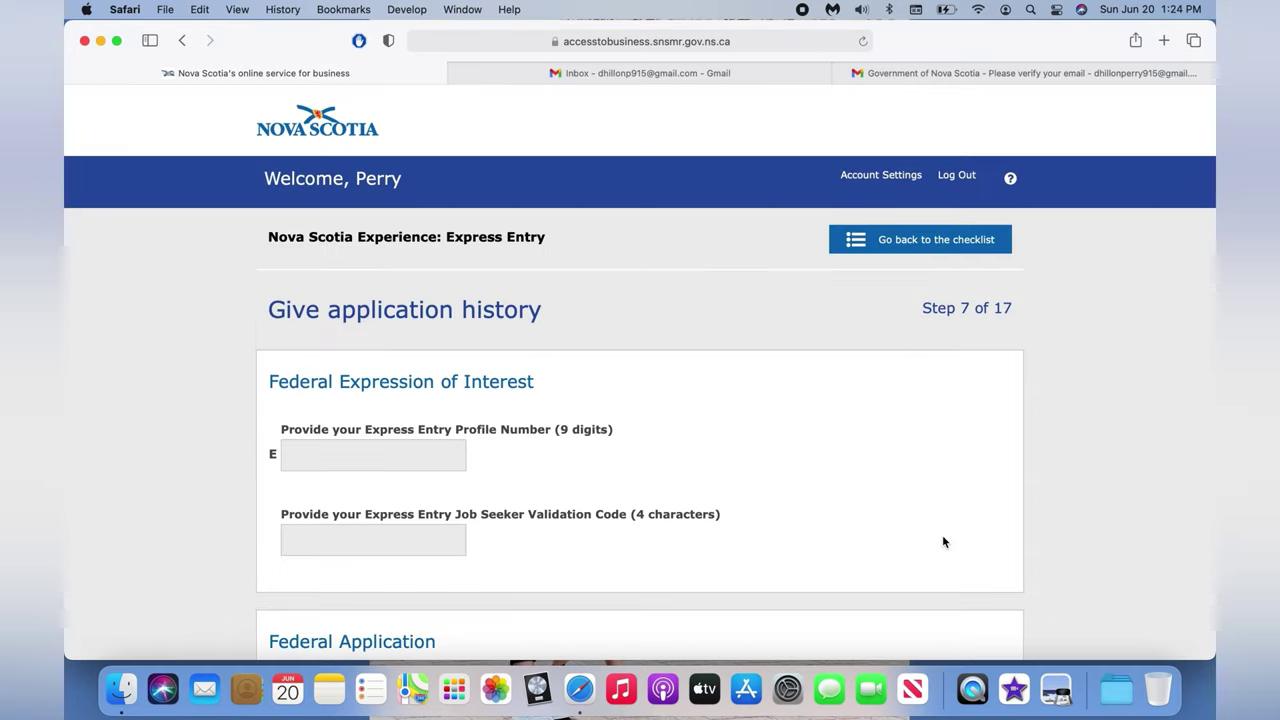
# Step: Enter the Express Entry profile number details
pyautogui.scroll(-3, 783, 481)
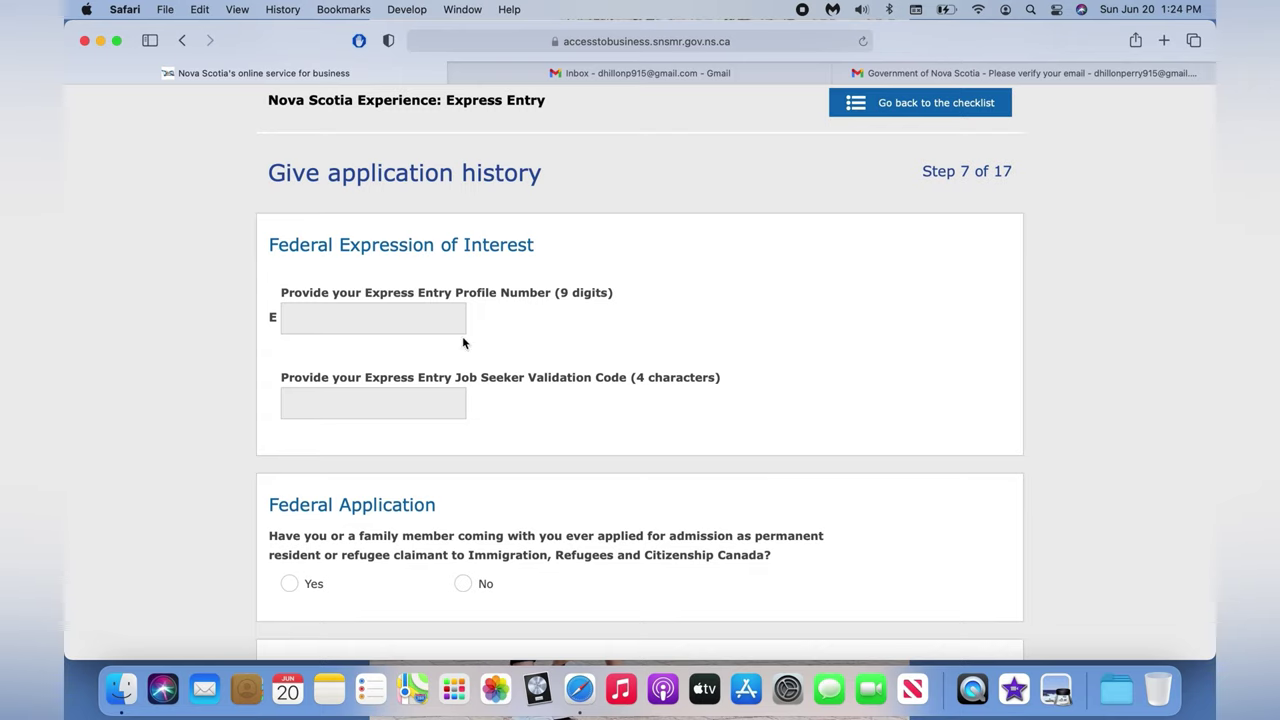
pyautogui.click(389, 317)
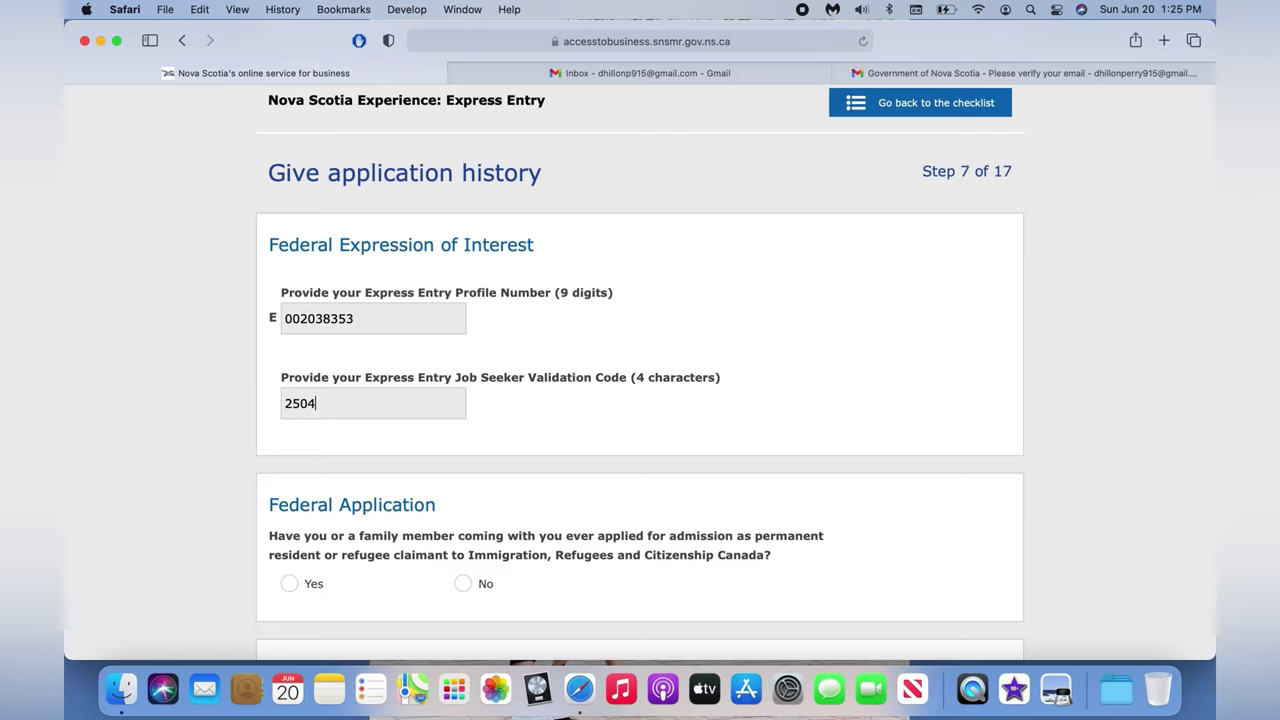
pyautogui.scroll(-3, 200, 462)
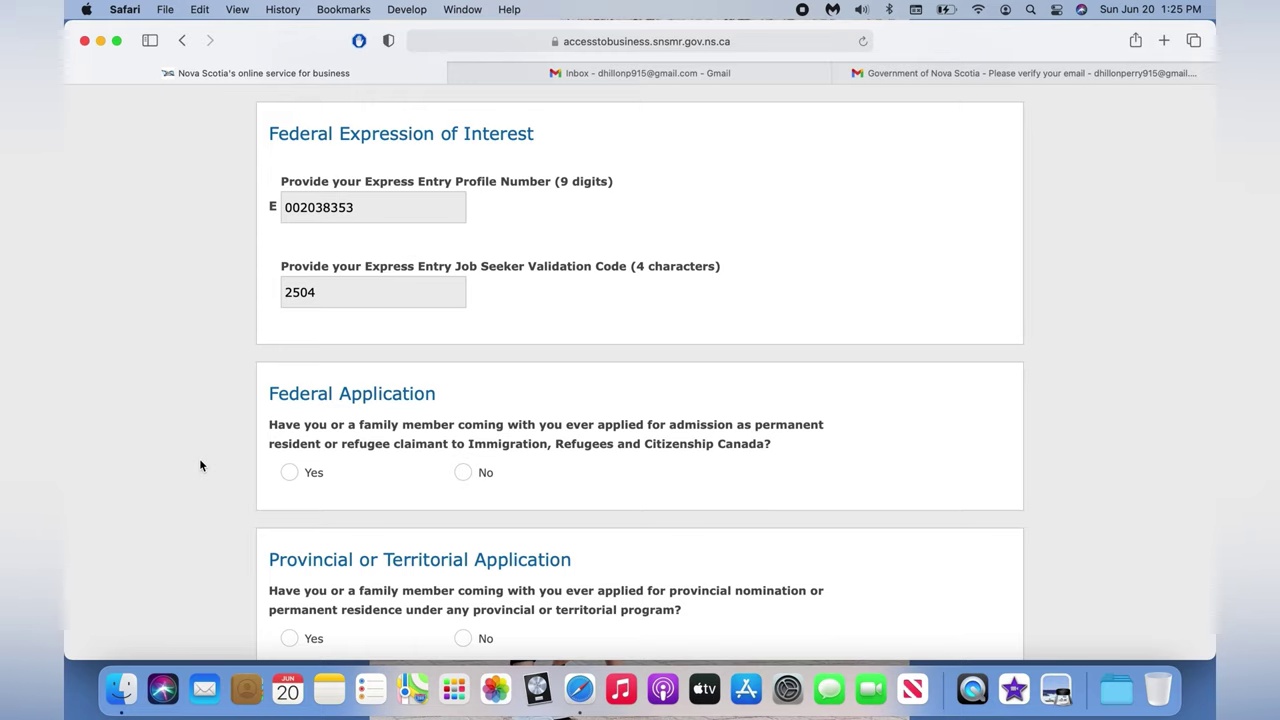
# Step: Answer No to previous federal and provincial applications and save the step
pyautogui.click(479, 474)
pyautogui.scroll(-5, 609, 451)
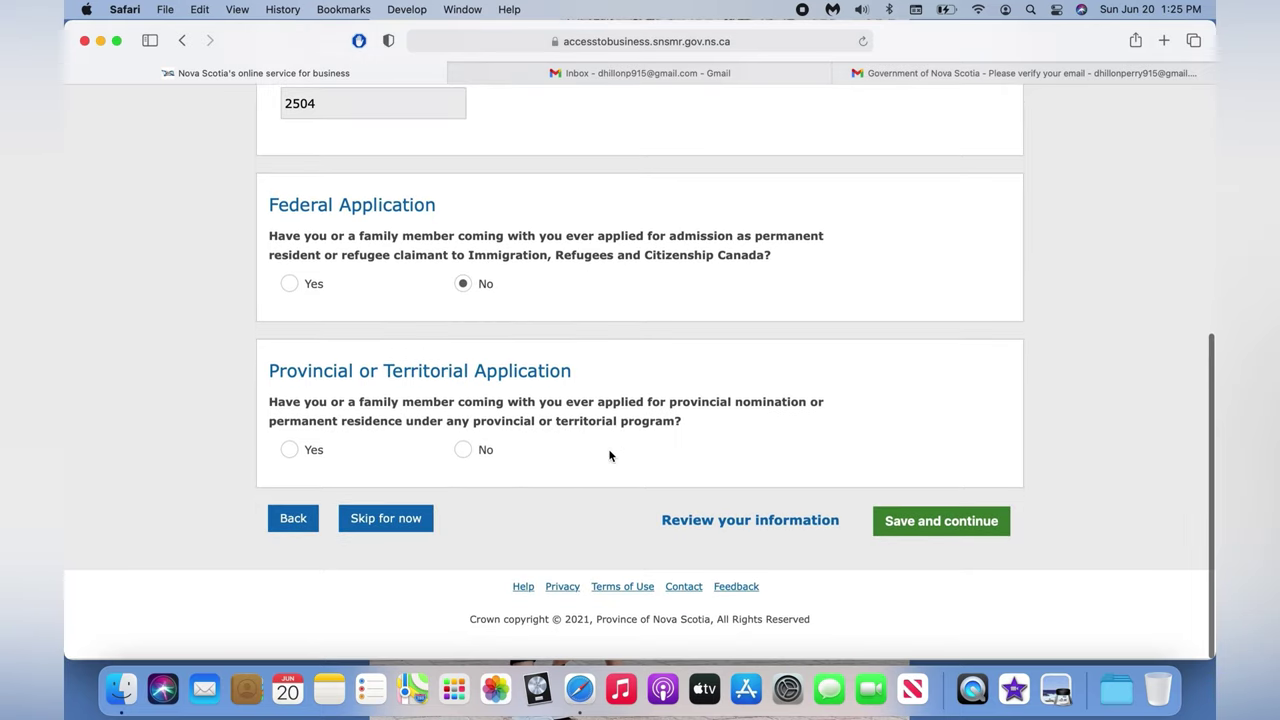
pyautogui.click(463, 451)
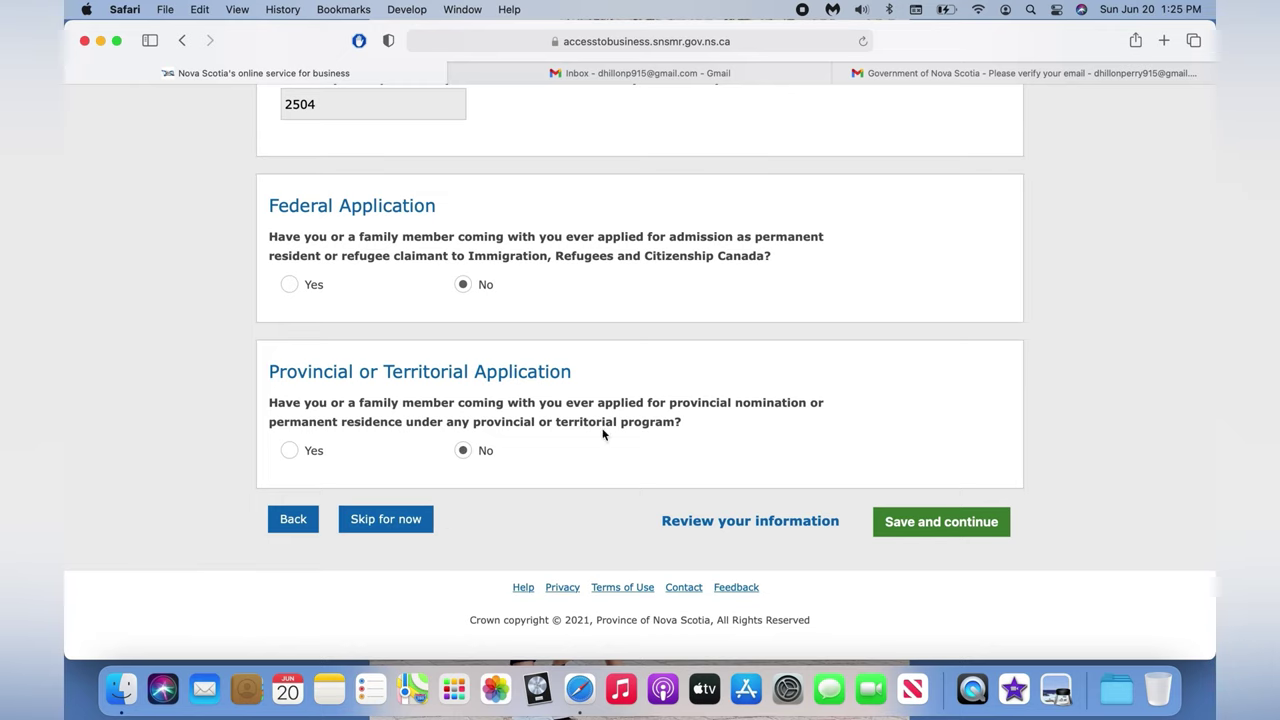
pyautogui.click(964, 530)
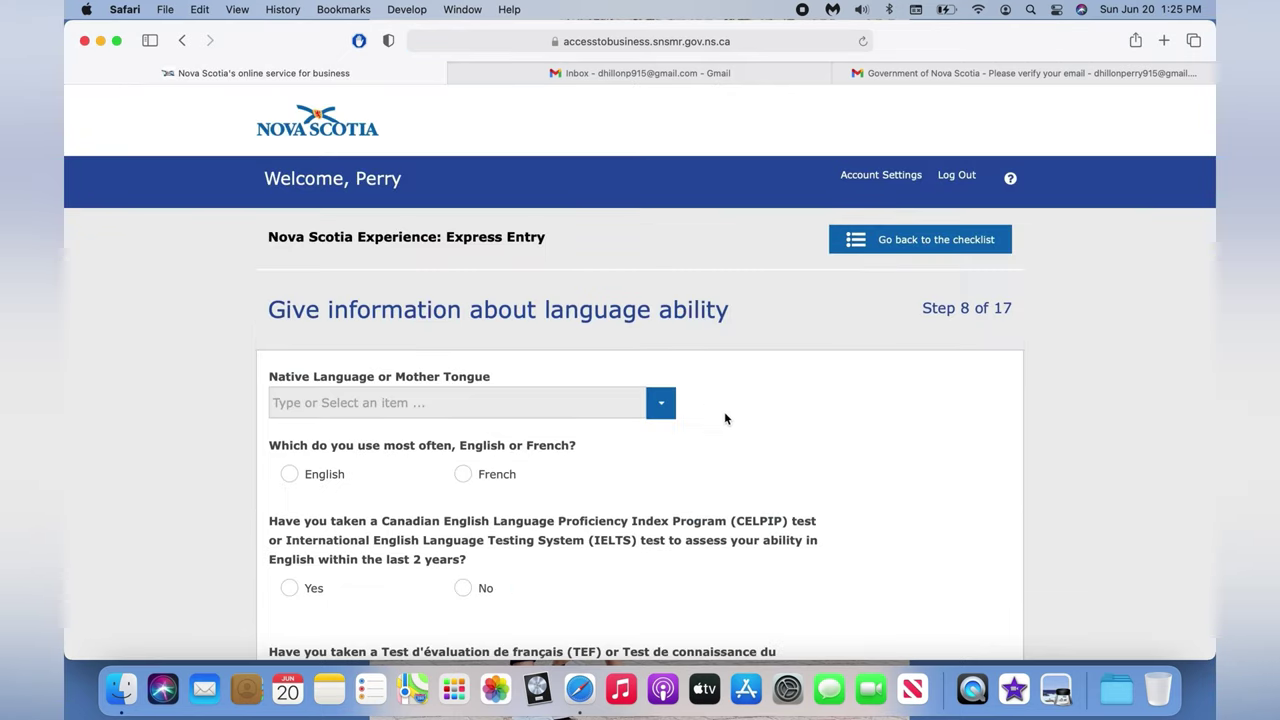
# Step: Set the native language to Punjabi and French as the language used most often
pyautogui.scroll(-2, 707, 410)
pyautogui.scroll(-1, 706, 410)
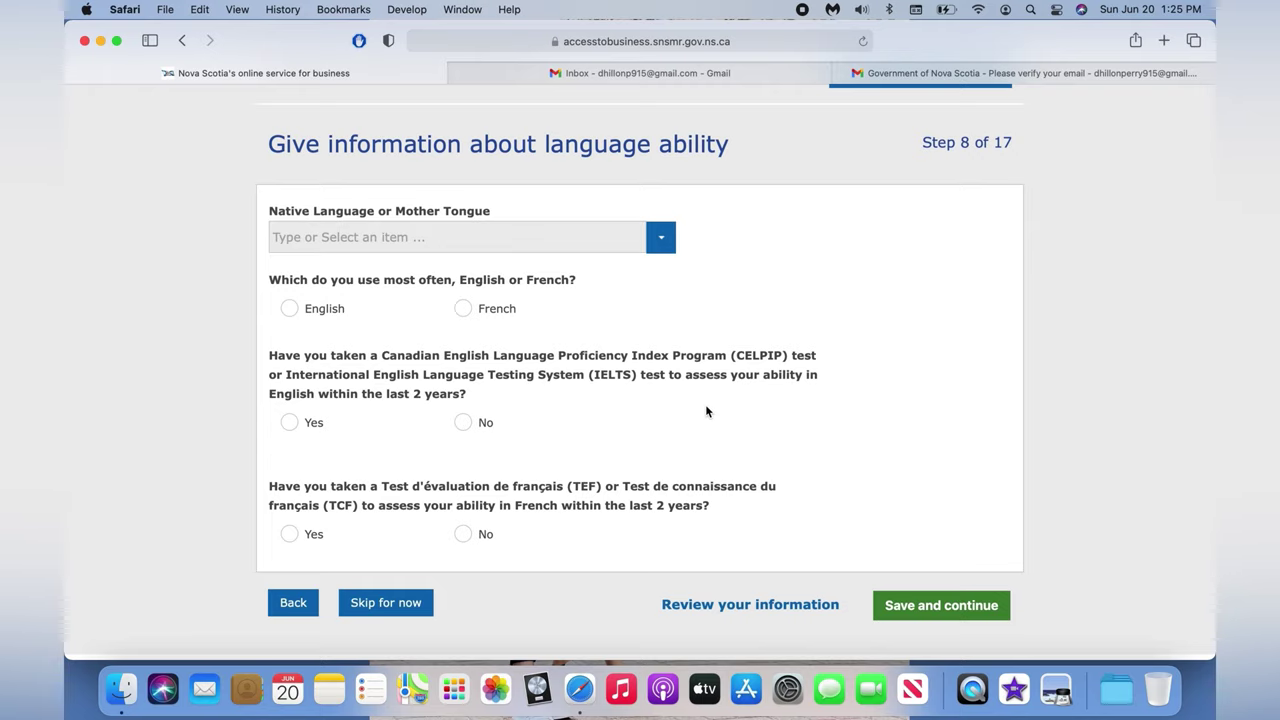
pyautogui.click(617, 237)
pyautogui.write('Pu')
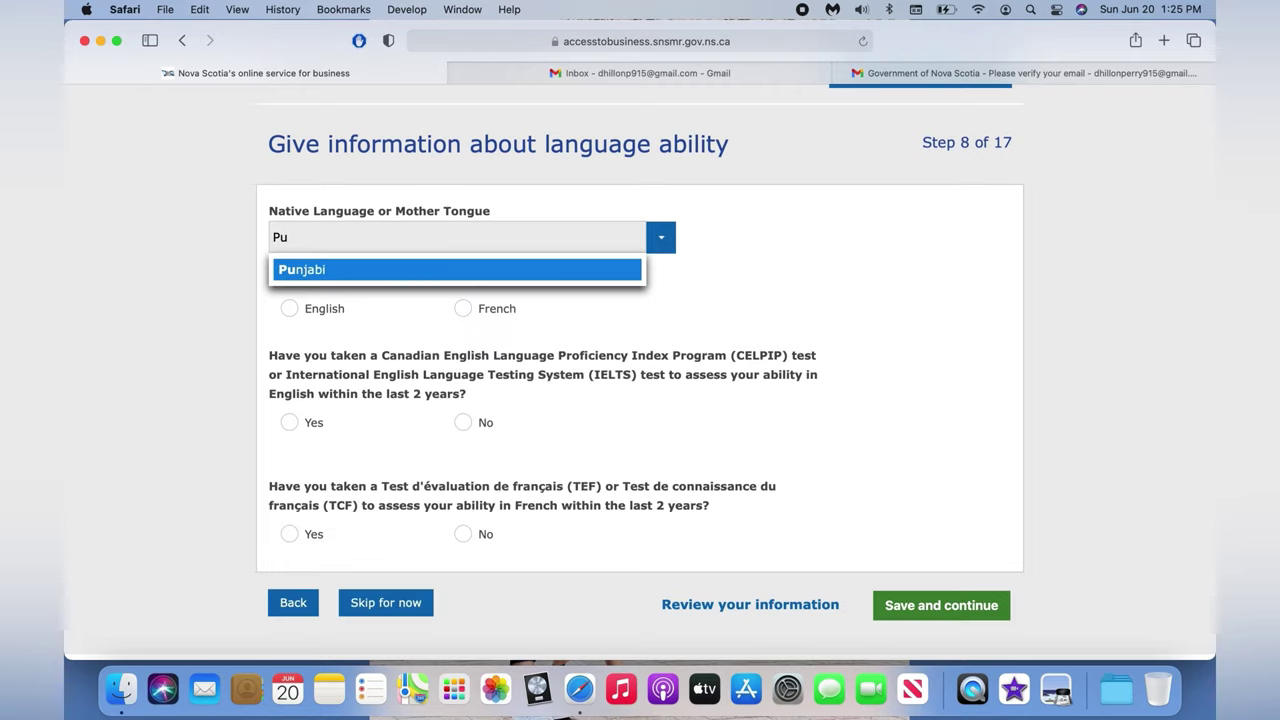
pyautogui.click(466, 271)
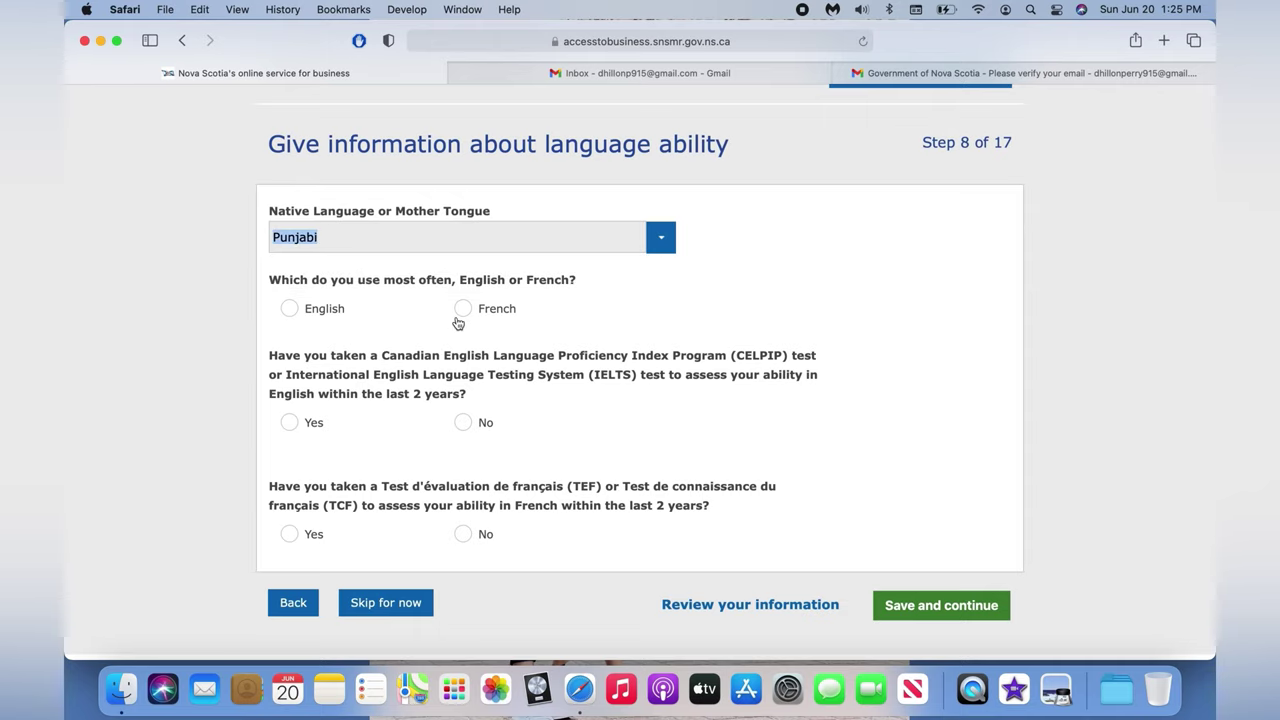
pyautogui.click(462, 310)
# Step: Answer Yes to also using English and to having taken a CELPIP or IELTS test
pyautogui.scroll(-1, 202, 437)
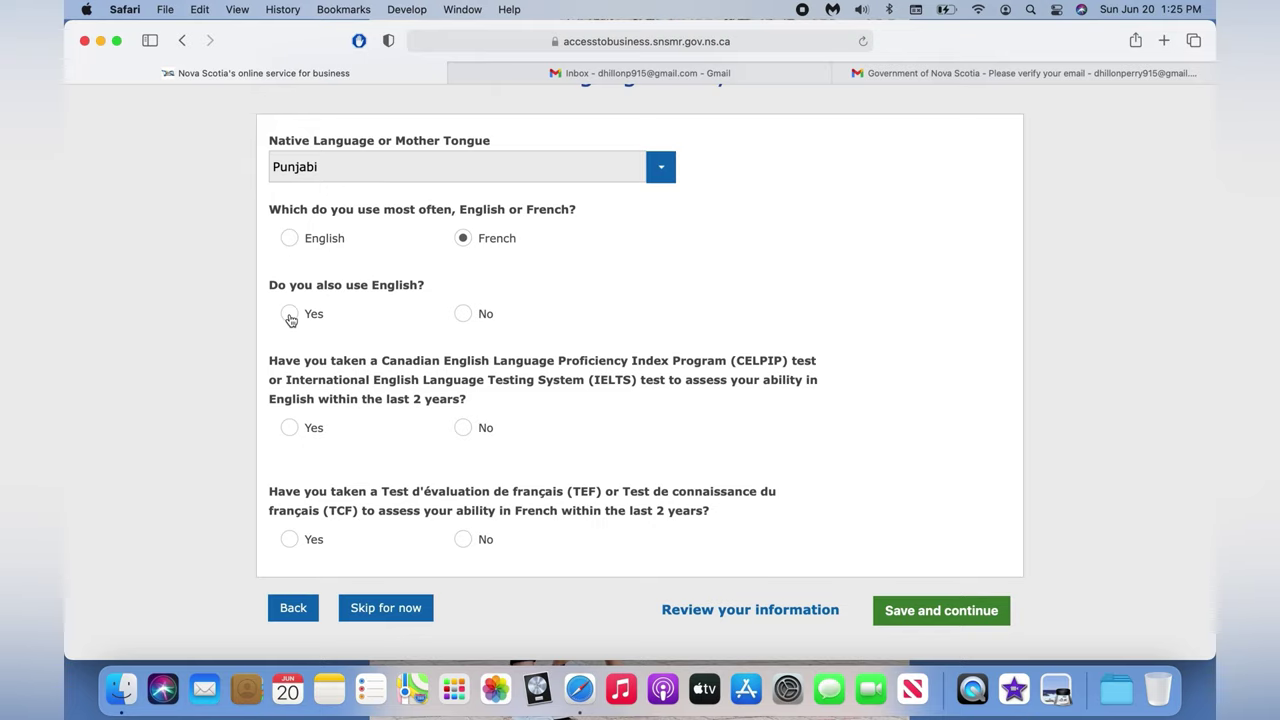
pyautogui.click(289, 316)
pyautogui.scroll(-2, 199, 378)
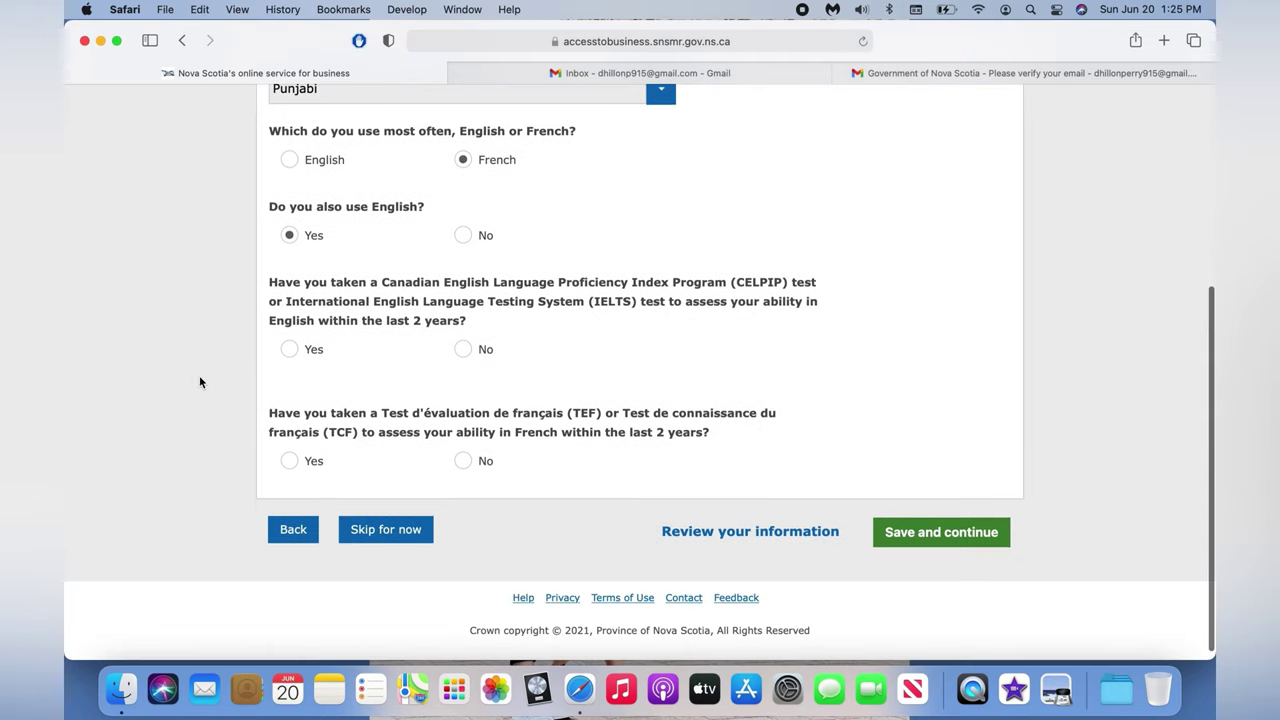
pyautogui.click(289, 349)
pyautogui.scroll(-3, 196, 391)
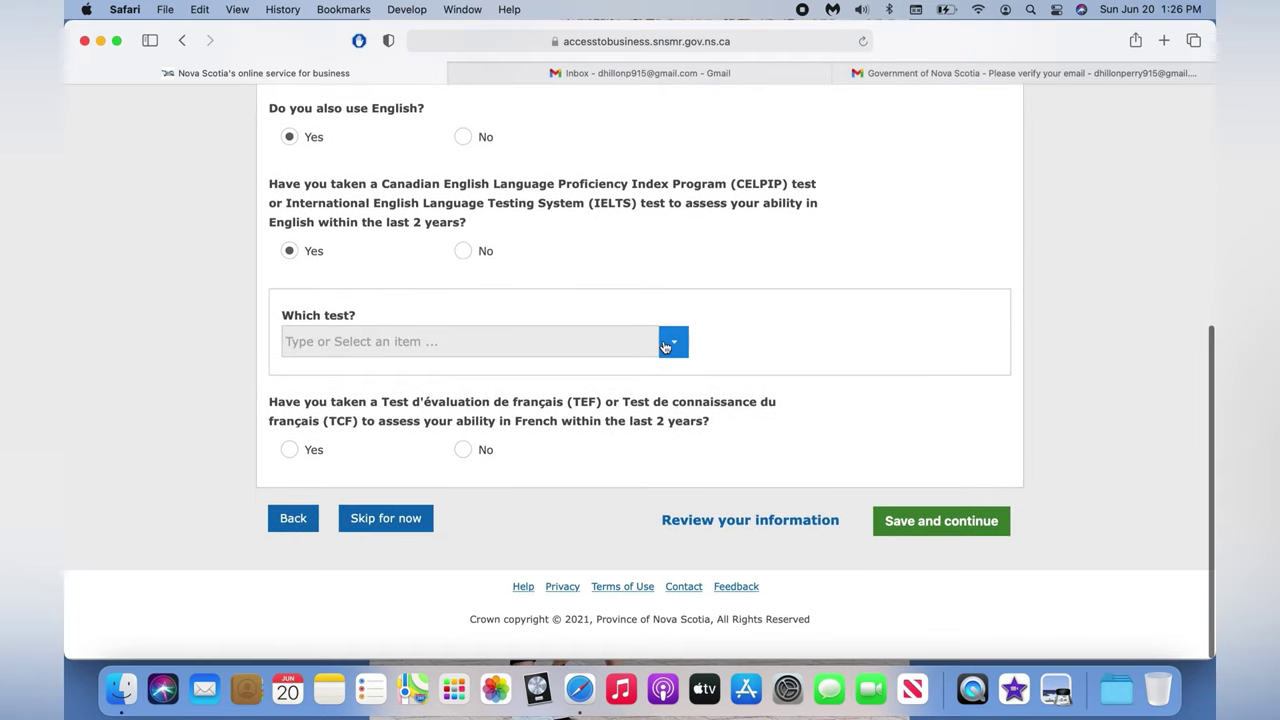
pyautogui.click(673, 339)
# Step: Choose IELTS general training as the test, taken on 01/08/2020
pyautogui.click(429, 395)
pyautogui.scroll(-3, 429, 394)
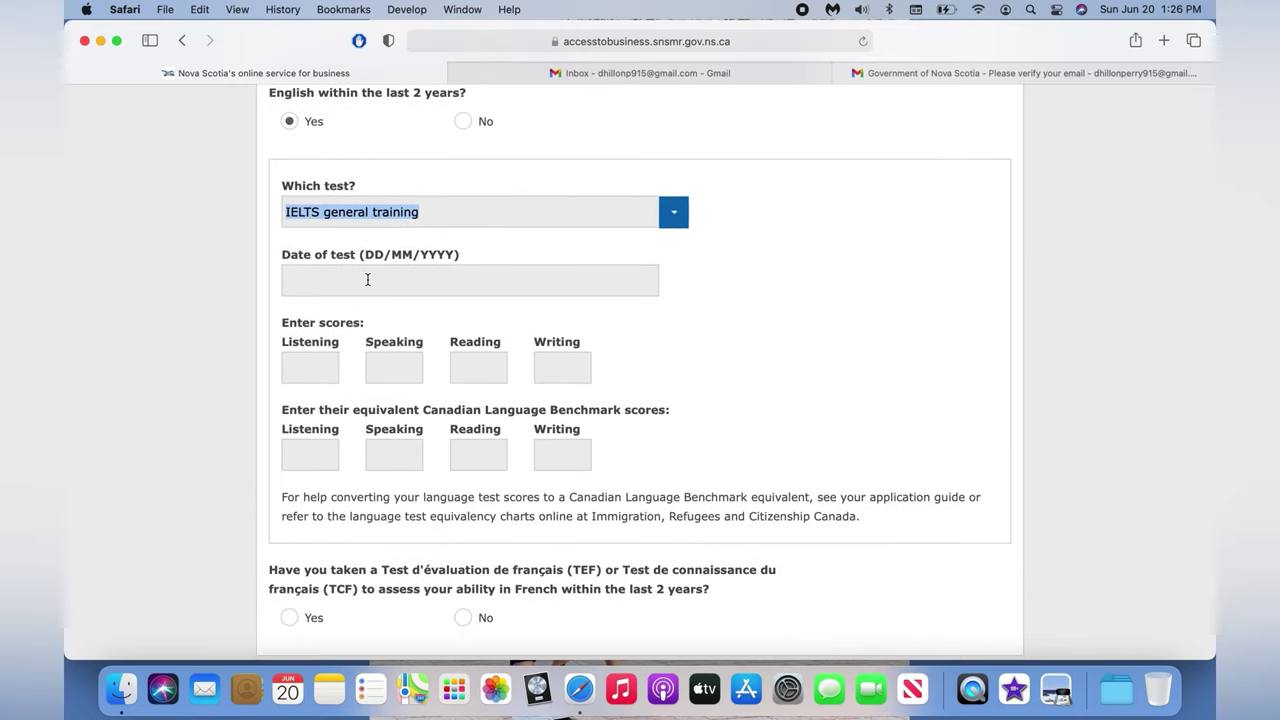
pyautogui.click(367, 280)
pyautogui.write('01')
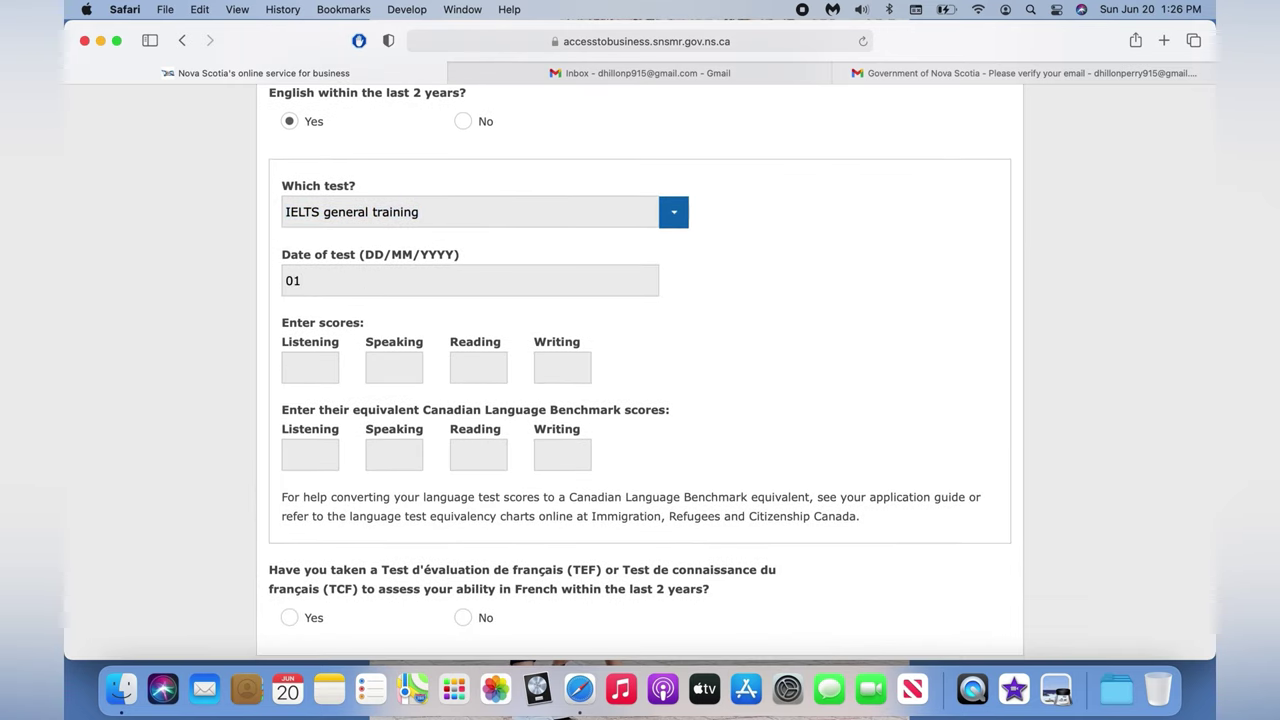
pyautogui.write('/08/2020')
# Step: Enter IELTS scores: Listening 5.5, Speaking 7.0, Reading 5.5, Writing 6.0
pyautogui.scroll(-1, 204, 369)
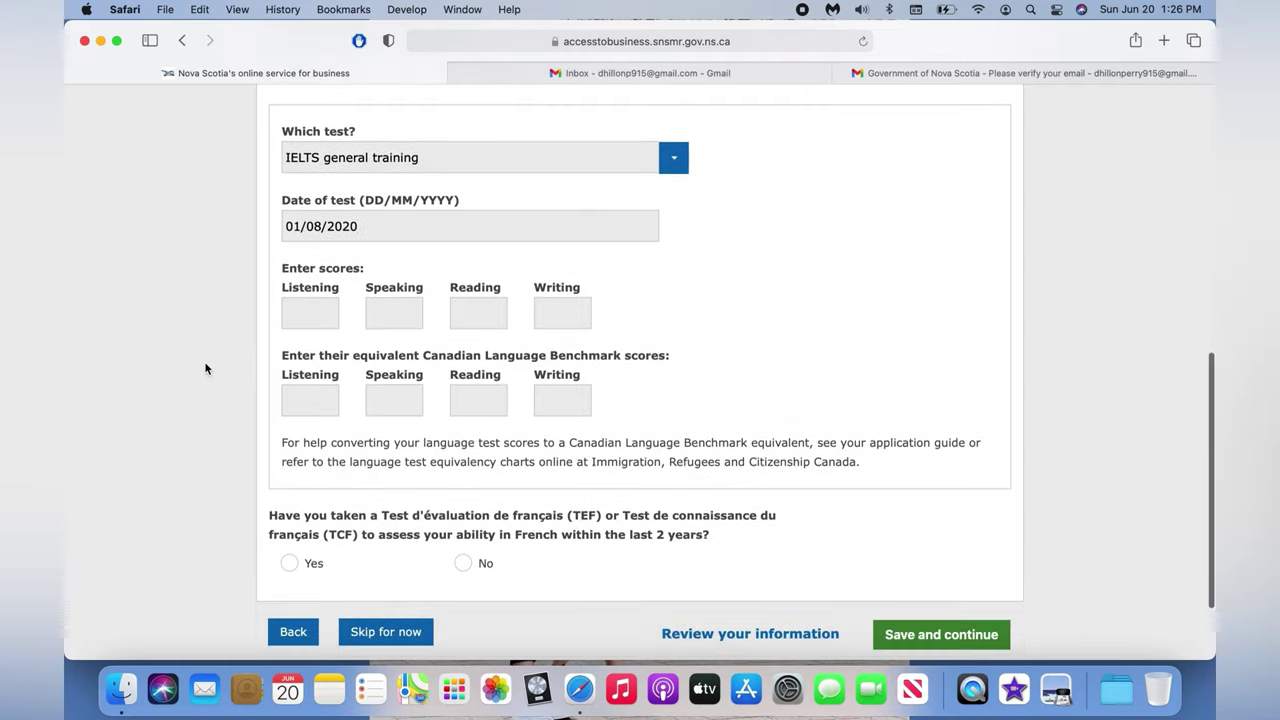
pyautogui.click(299, 319)
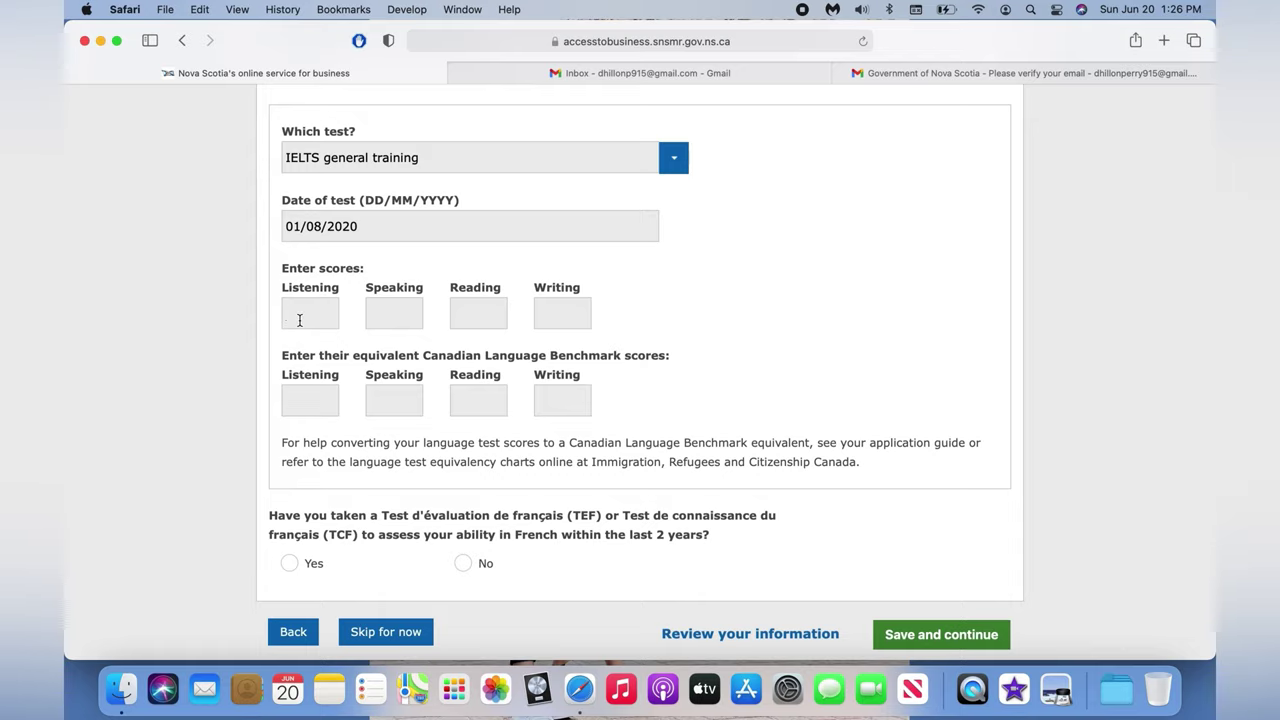
pyautogui.write('5.5')
pyautogui.click(376, 315)
pyautogui.write('7.0')
pyautogui.click(455, 312)
pyautogui.write('5.5')
pyautogui.click(556, 312)
pyautogui.write('6.0')
# Step: Enter CLB equivalents: Listening 6, Speaking 9, Reading 67
pyautogui.scroll(-2, 182, 388)
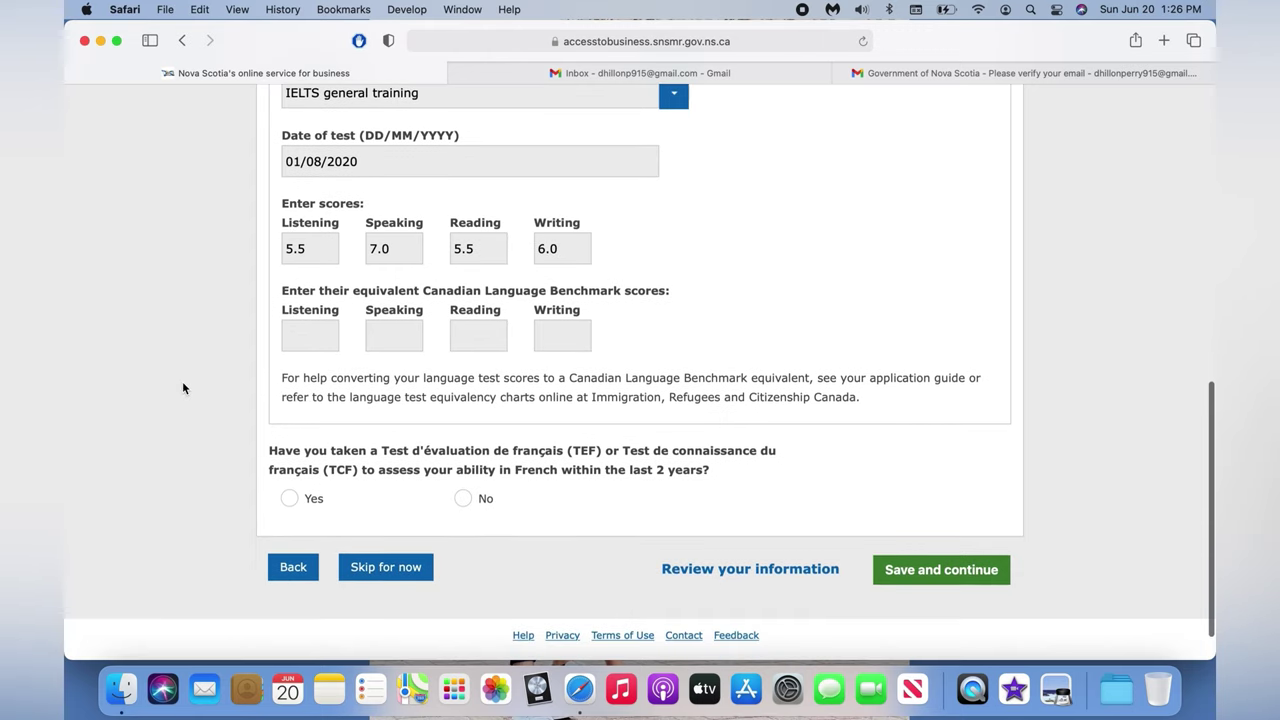
pyautogui.click(310, 339)
pyautogui.write('6')
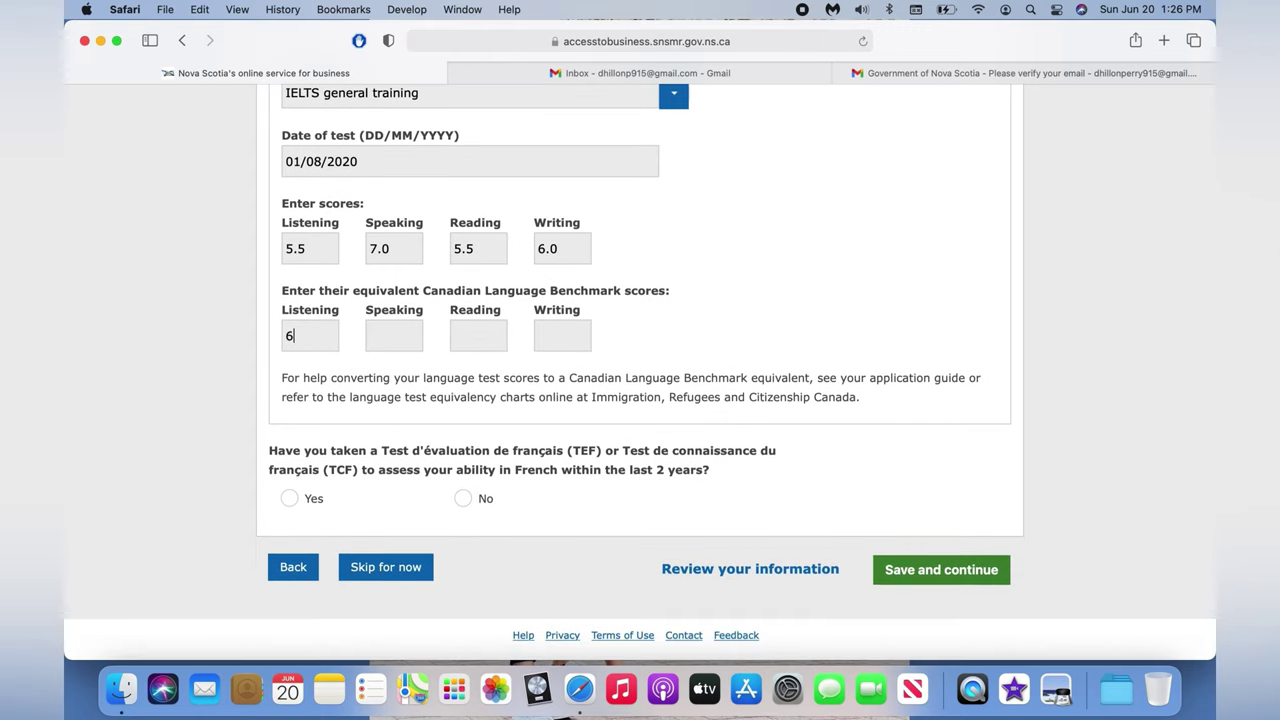
pyautogui.click(407, 333)
pyautogui.write('9')
pyautogui.click(496, 333)
pyautogui.write('6')
pyautogui.write('7')
# Step: Answer No to the TEF/TCF French test question and save the language details
pyautogui.scroll(-2, 208, 406)
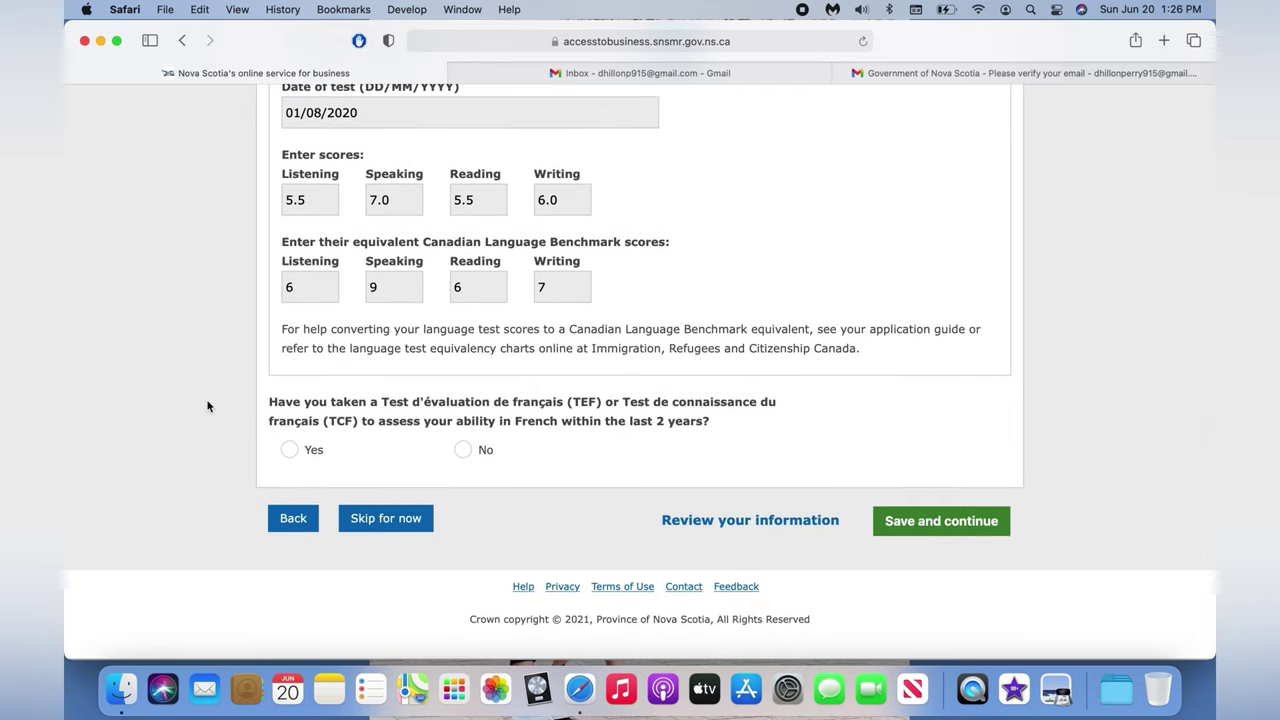
pyautogui.click(465, 452)
pyautogui.click(950, 525)
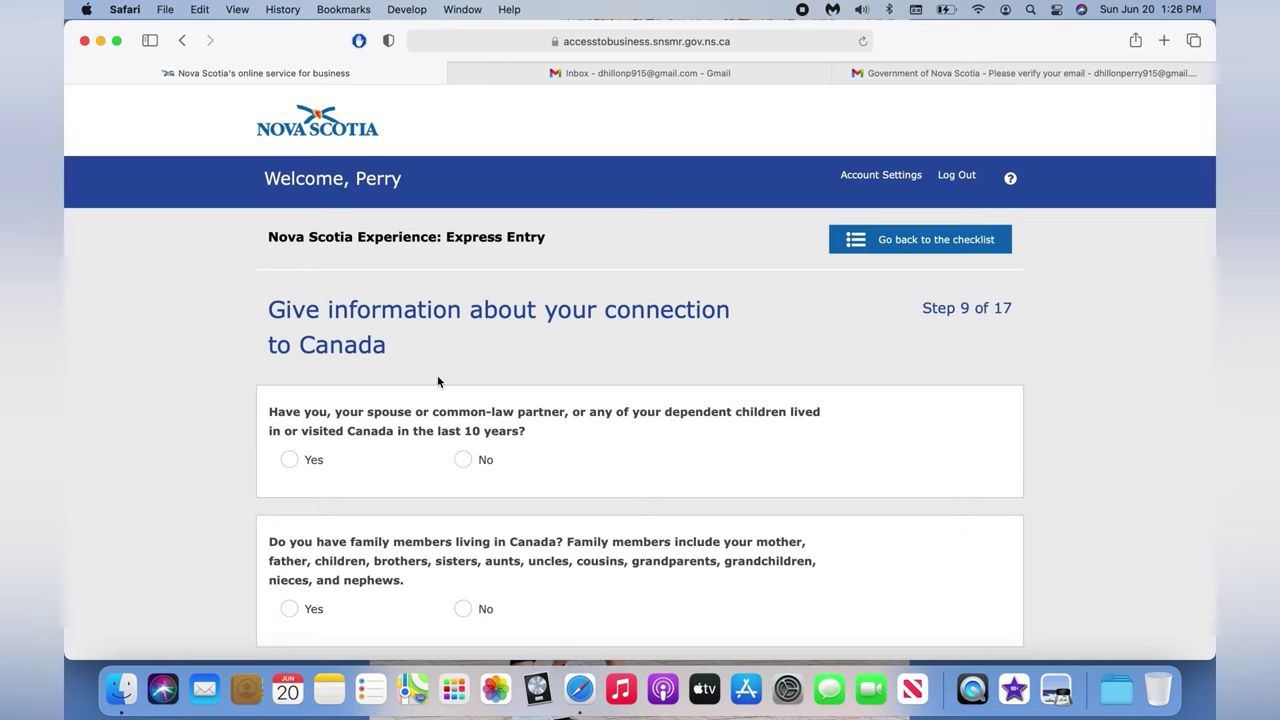
# Step: Answer Yes to having lived in or visited Canada in the last 10 years
pyautogui.scroll(-3, 437, 378)
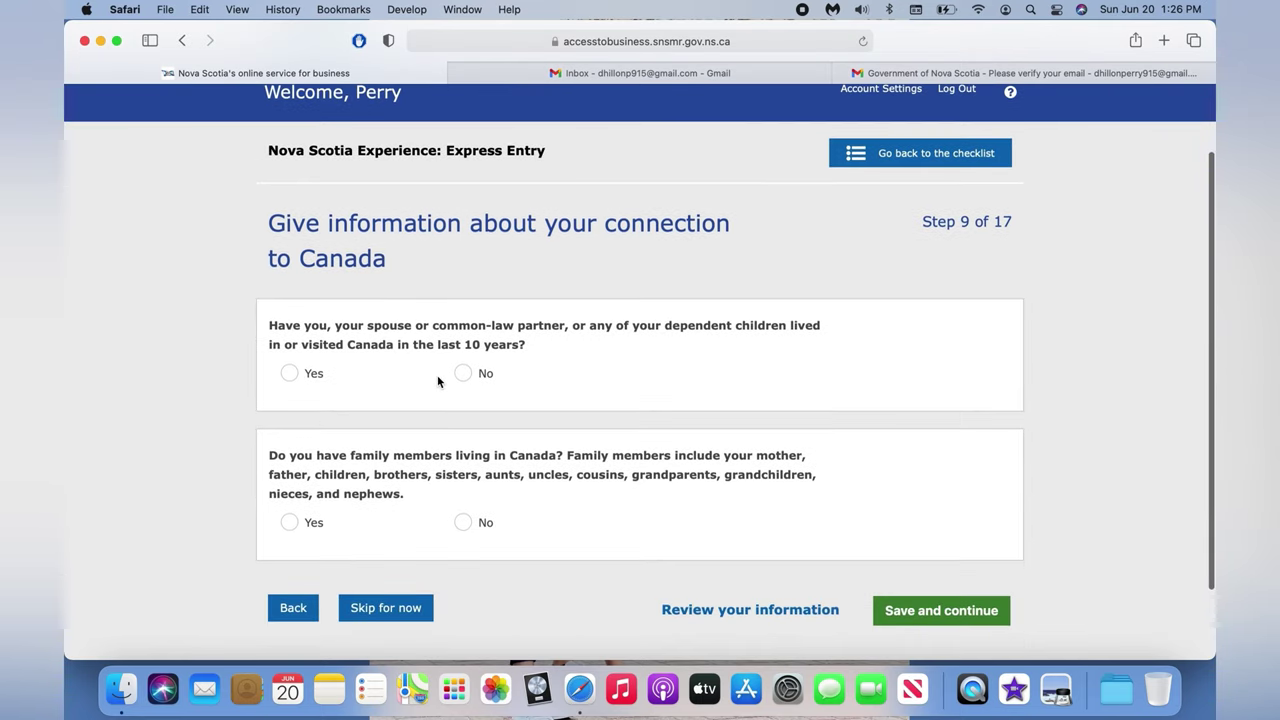
pyautogui.scroll(-1, 437, 379)
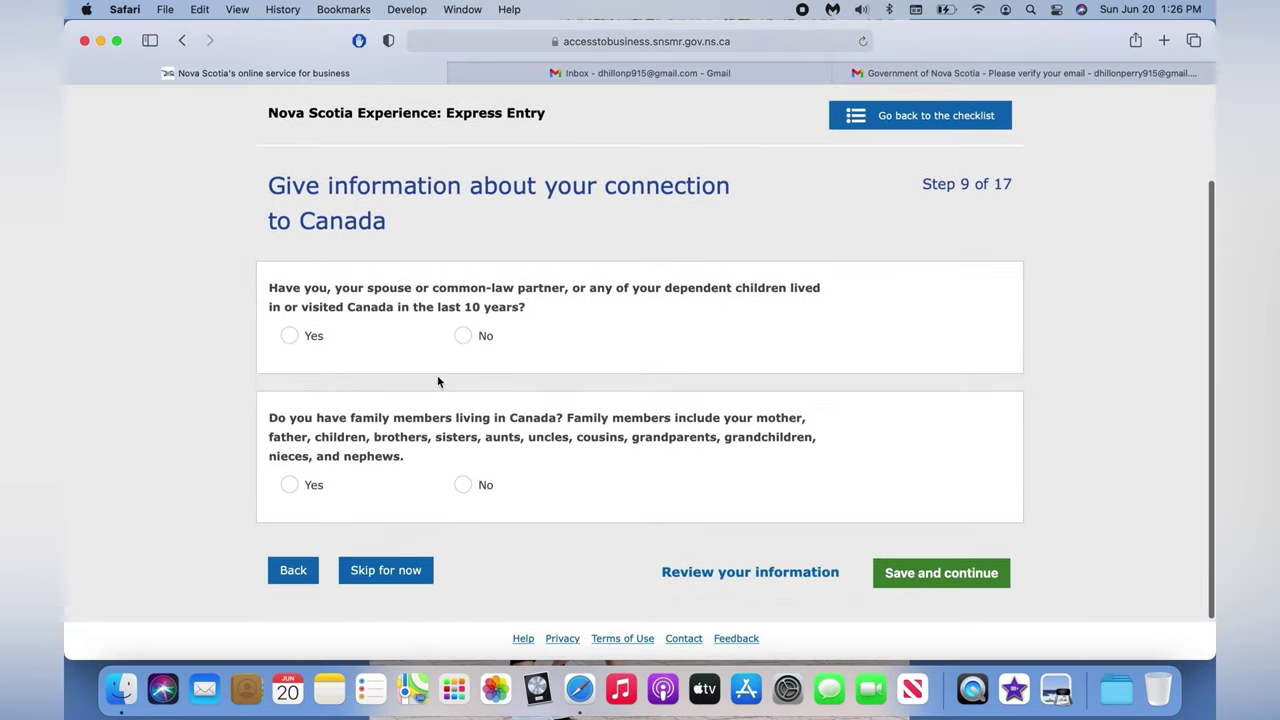
pyautogui.scroll(-1, 437, 382)
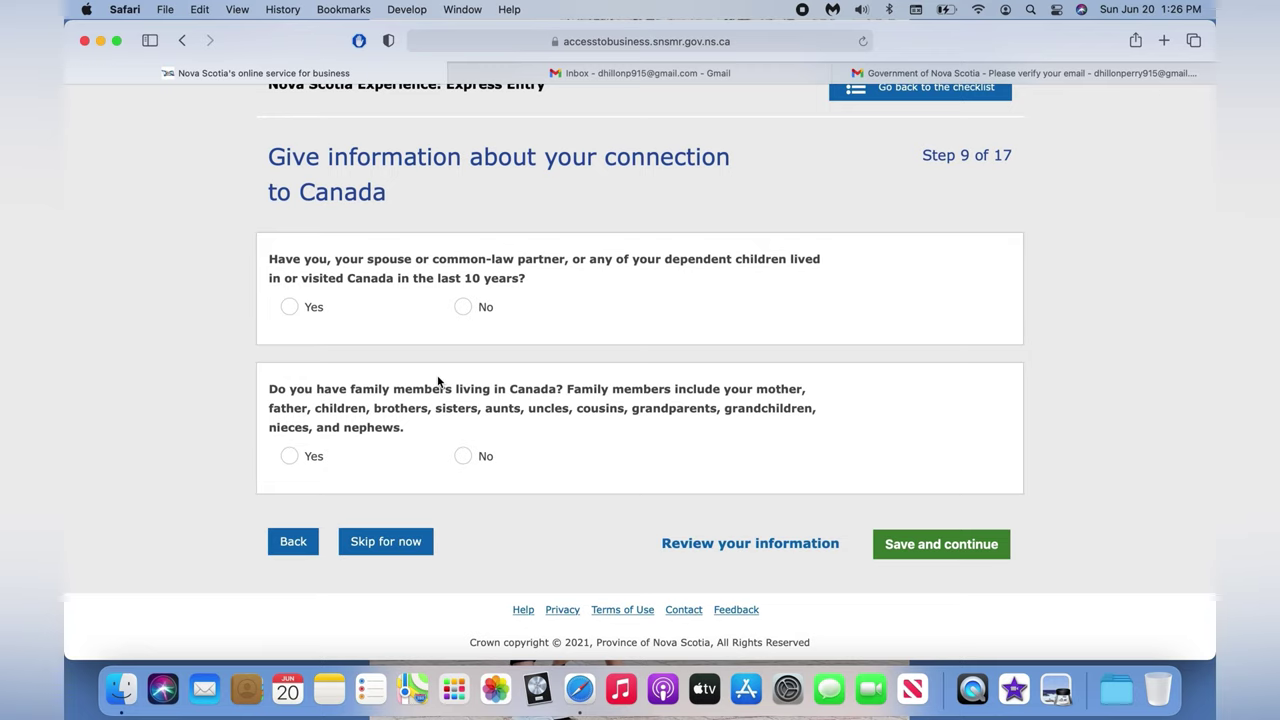
pyautogui.click(289, 307)
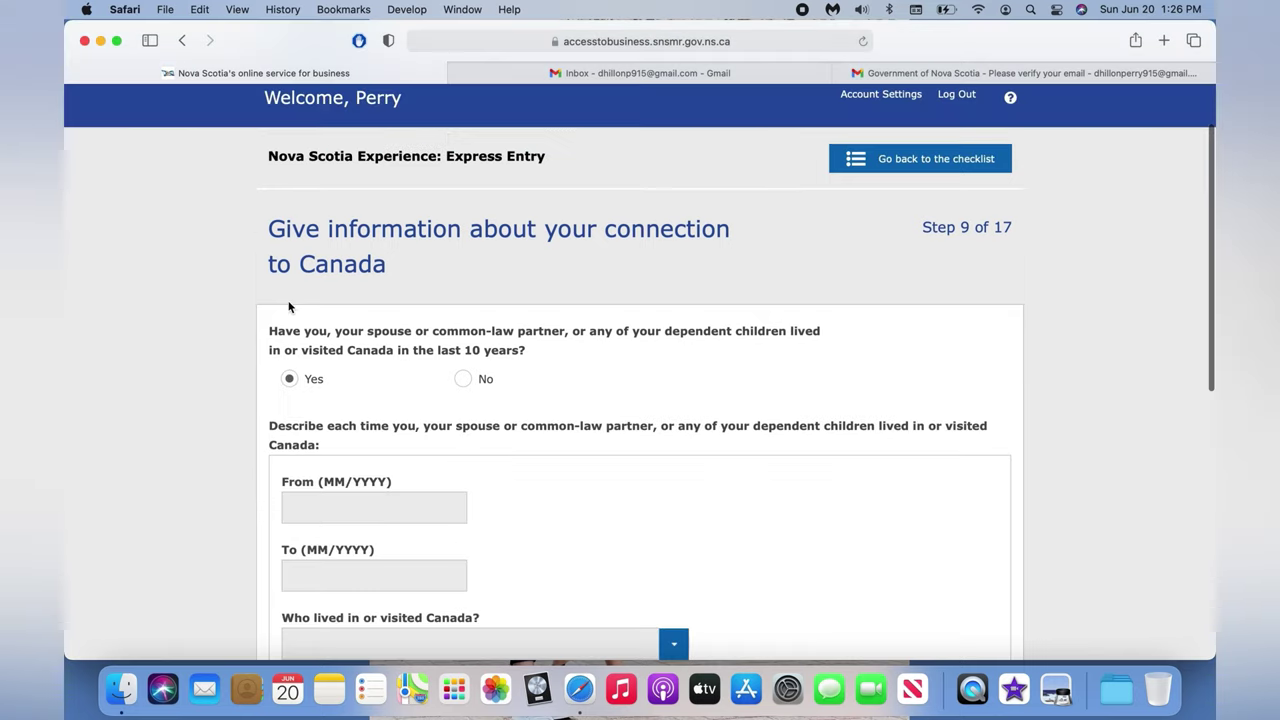
# Step: Enter the Canada stay dates: From 12/2016 To 06/2020
pyautogui.scroll(-3, 198, 362)
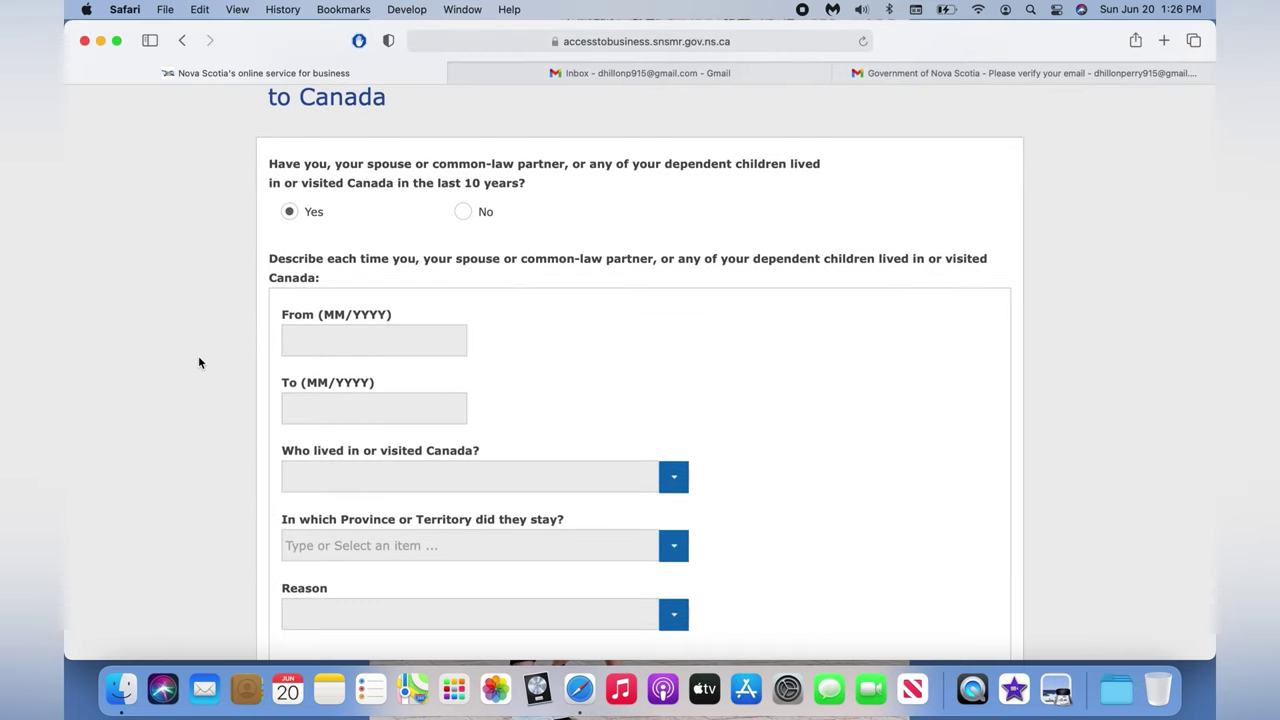
pyautogui.click(348, 337)
pyautogui.write('12/2016')
pyautogui.click(320, 400)
pyautogui.write('01')
pyautogui.press('BackSpace')
pyautogui.write('6/2020')
# Step: Select the applicant as the person who lived in Canada
pyautogui.scroll(-3, 573, 393)
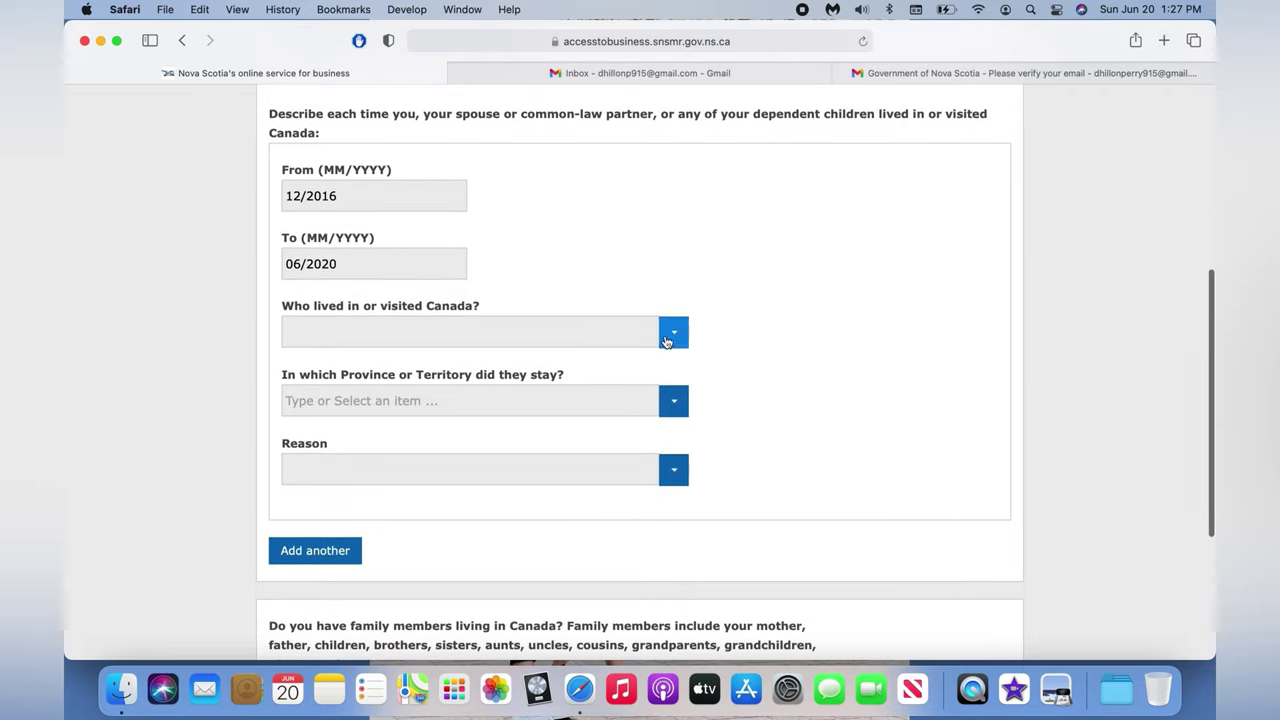
pyautogui.click(669, 338)
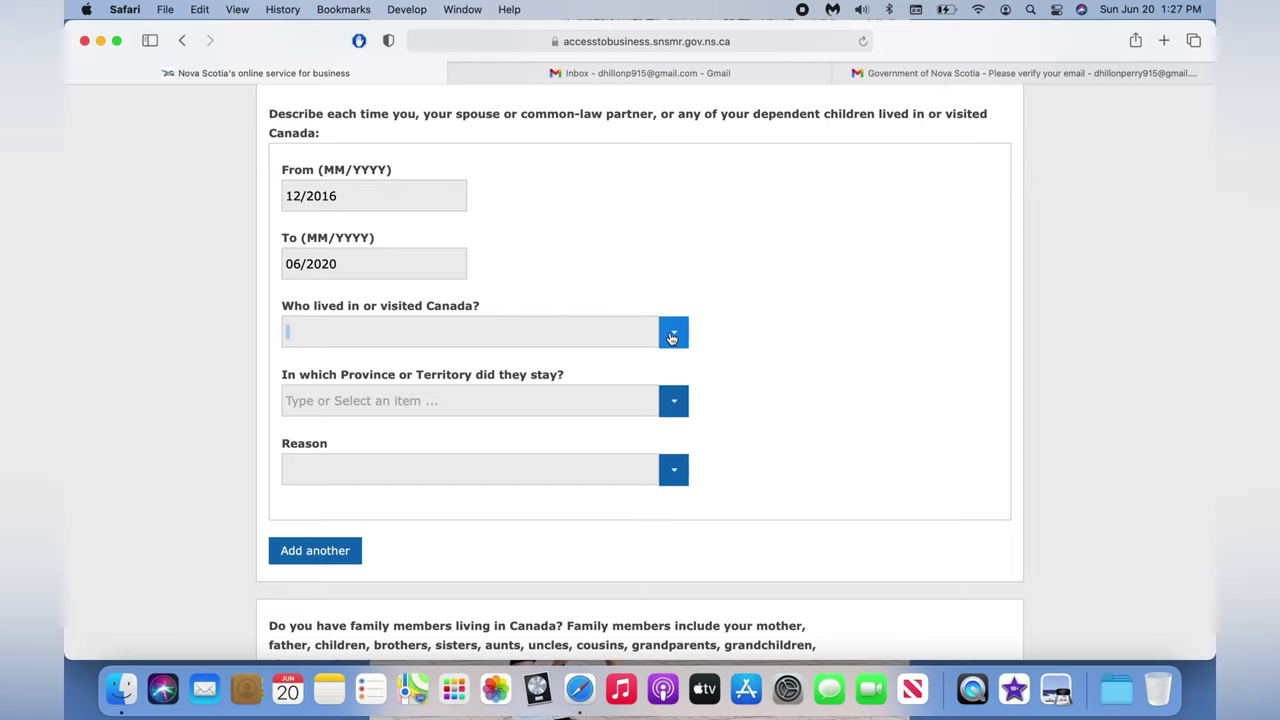
pyautogui.click(494, 364)
pyautogui.scroll(-1, 493, 365)
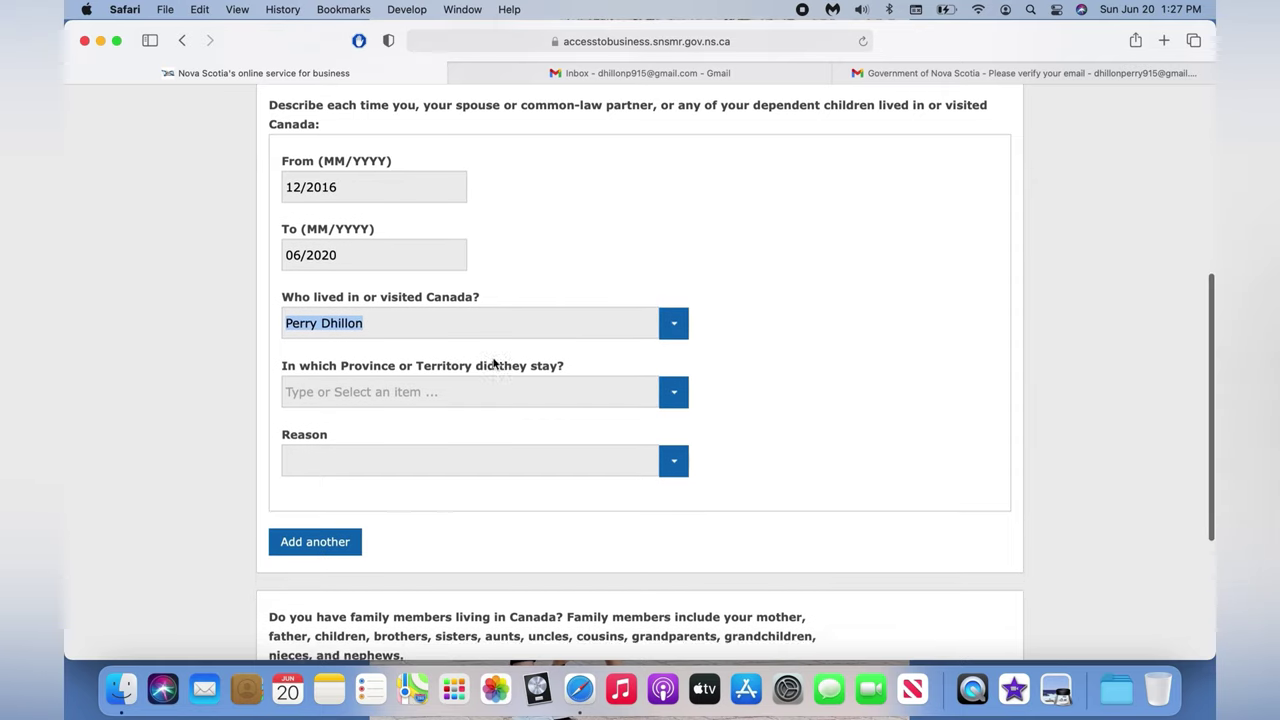
pyautogui.scroll(-1, 493, 365)
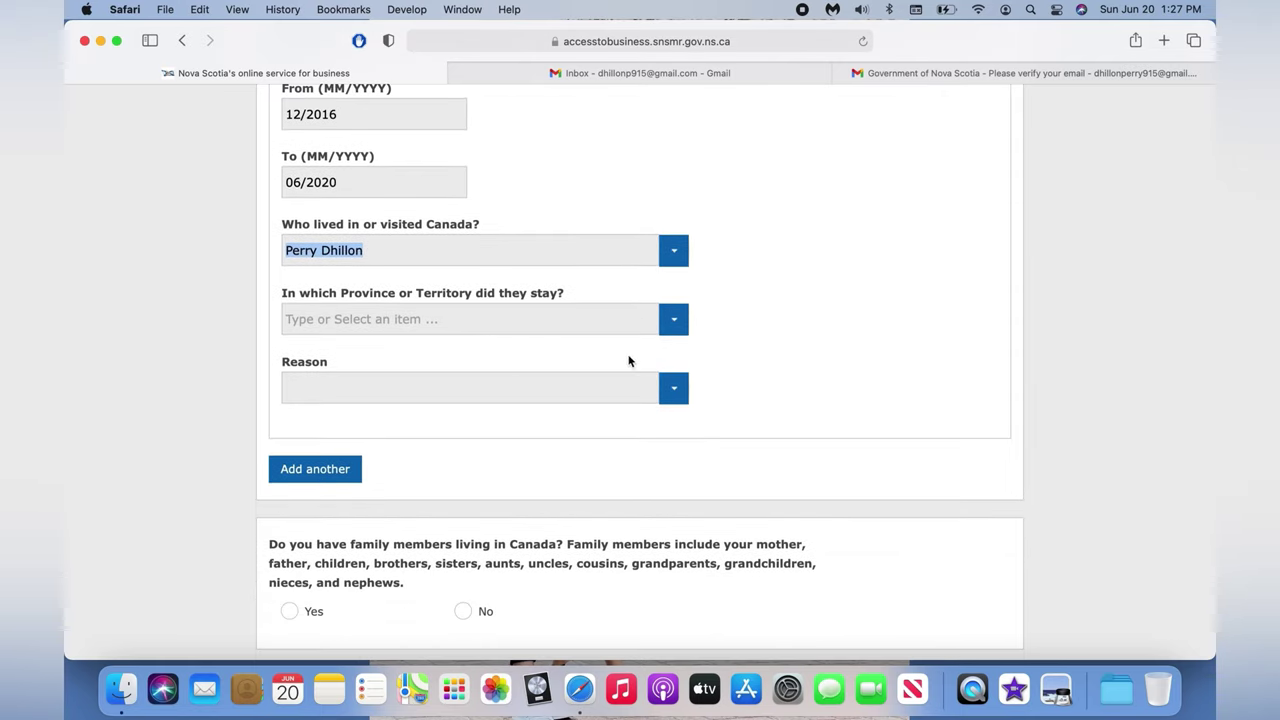
pyautogui.click(672, 321)
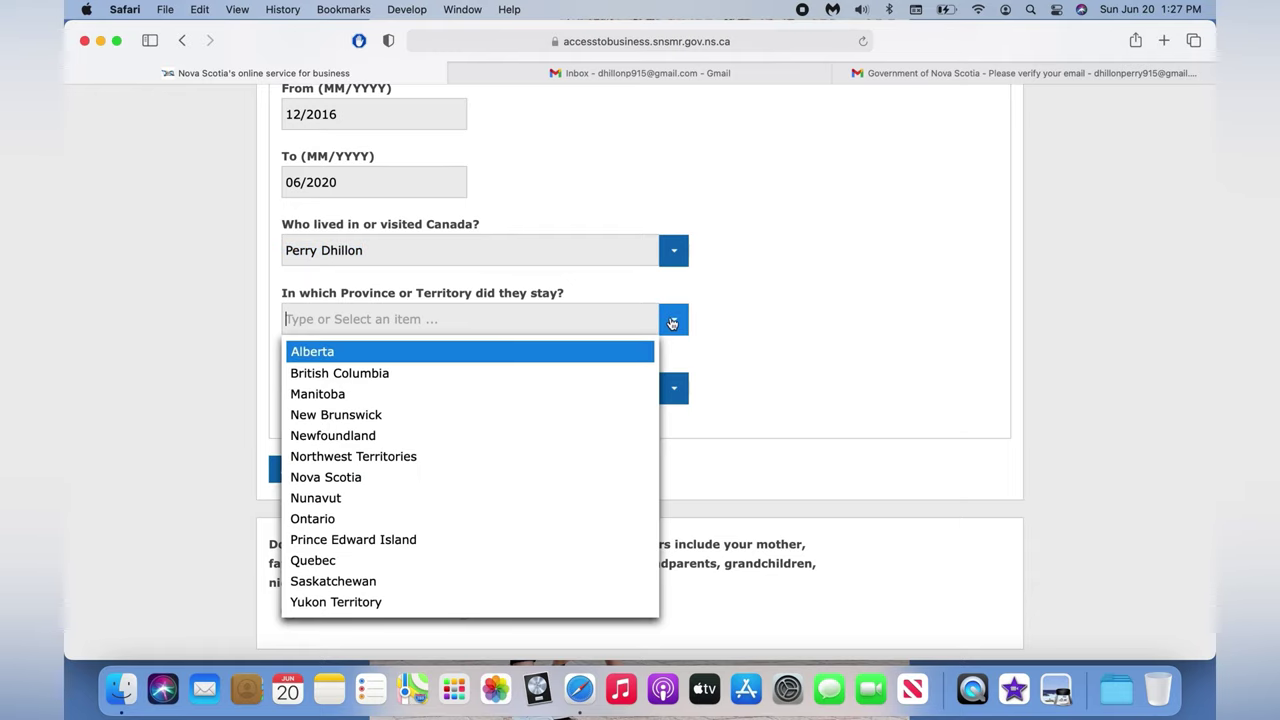
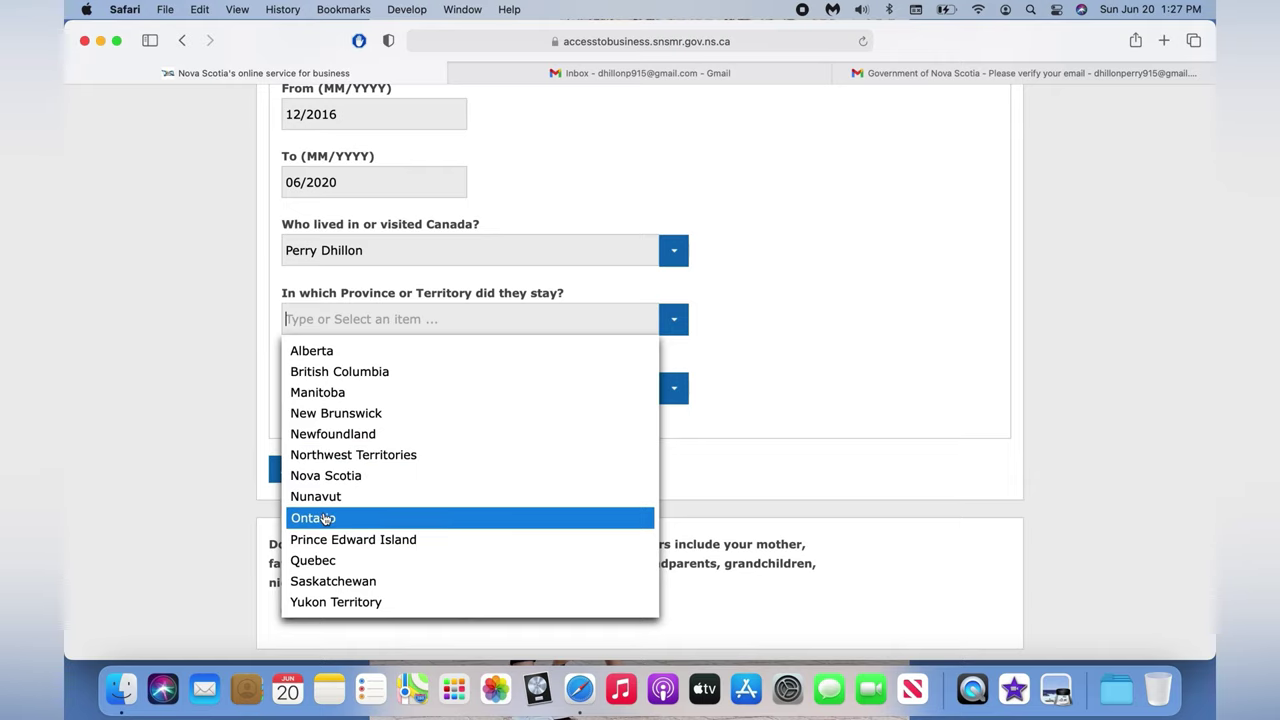
# Step: Record the Canada stay as Ontario, reason Study, ending 06/2021
pyautogui.click(323, 518)
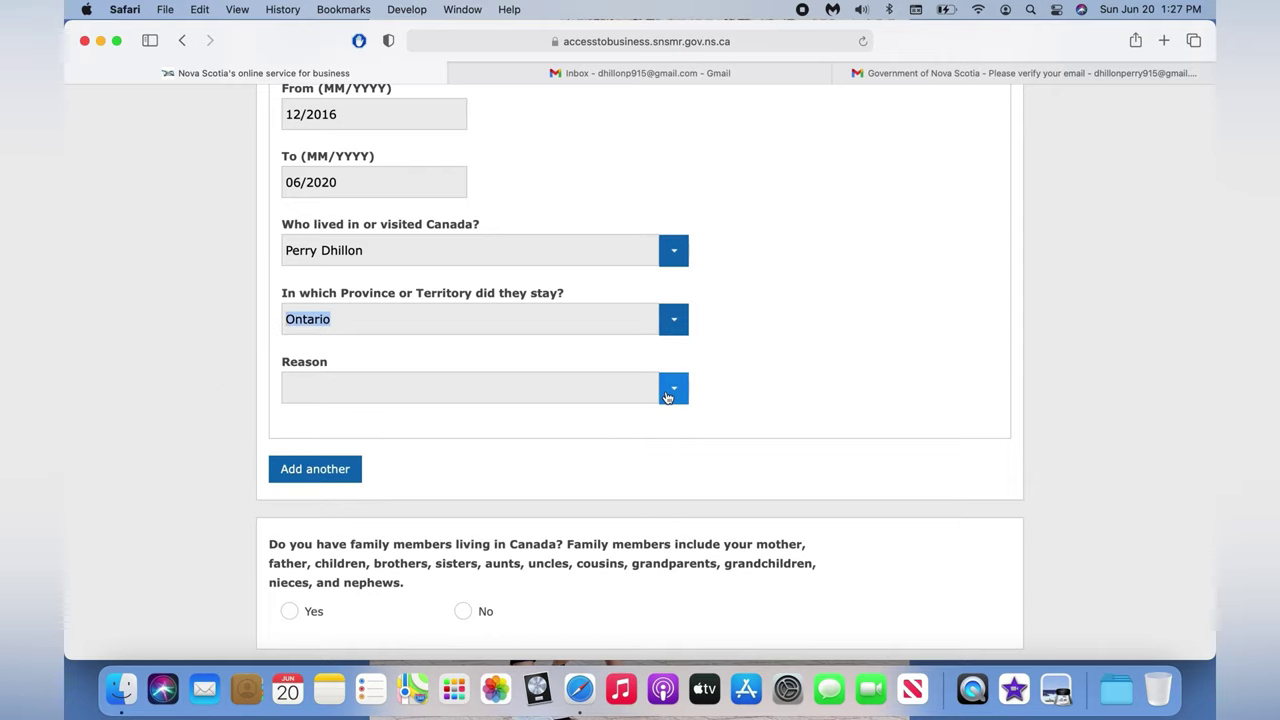
pyautogui.click(668, 395)
pyautogui.click(311, 463)
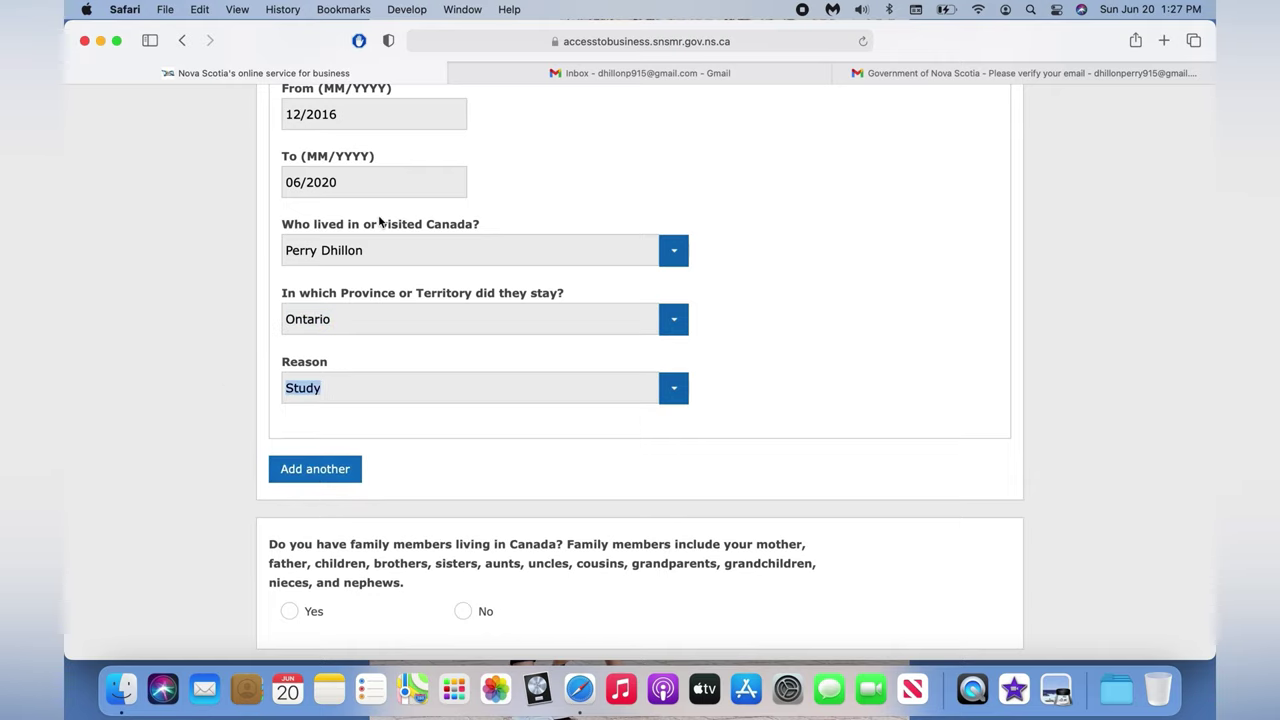
pyautogui.click(356, 179)
pyautogui.press('BackSpace')
pyautogui.write('2')
pyautogui.press('BackSpace')
pyautogui.write('1')
# Step: Answer No to family members living in Canada and save the step
pyautogui.scroll(1, 205, 291)
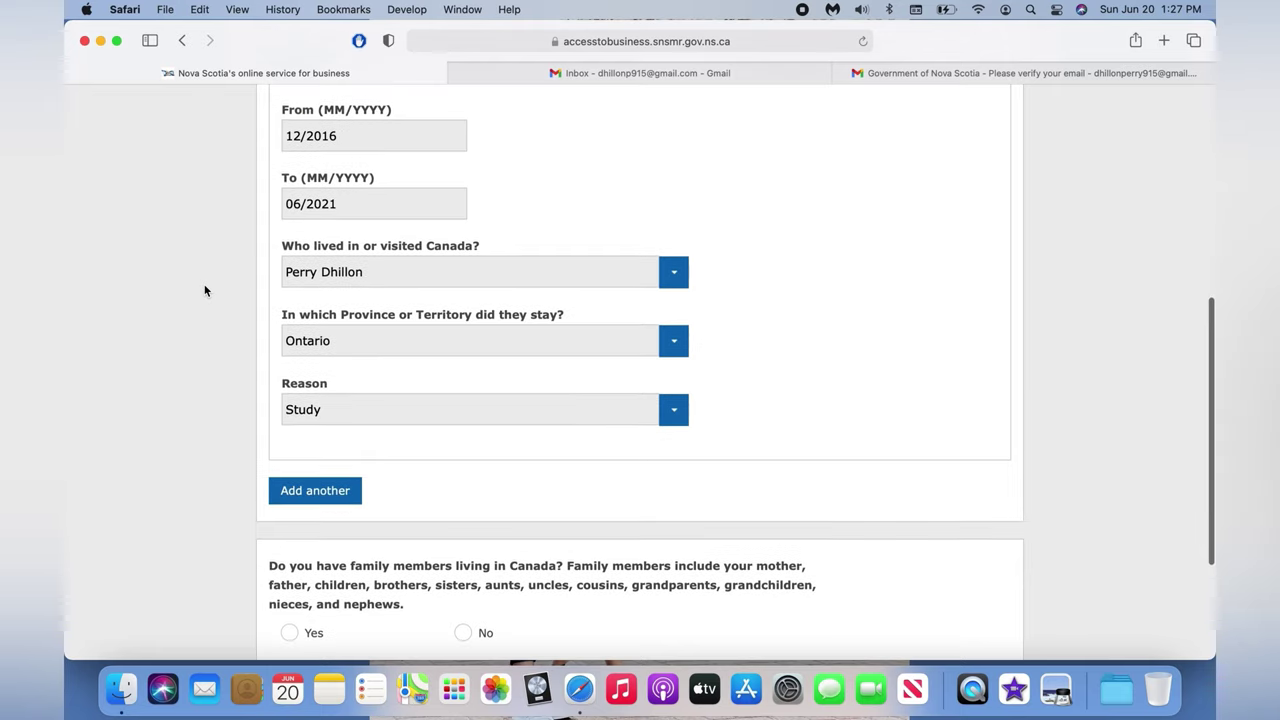
pyautogui.scroll(-3, 205, 291)
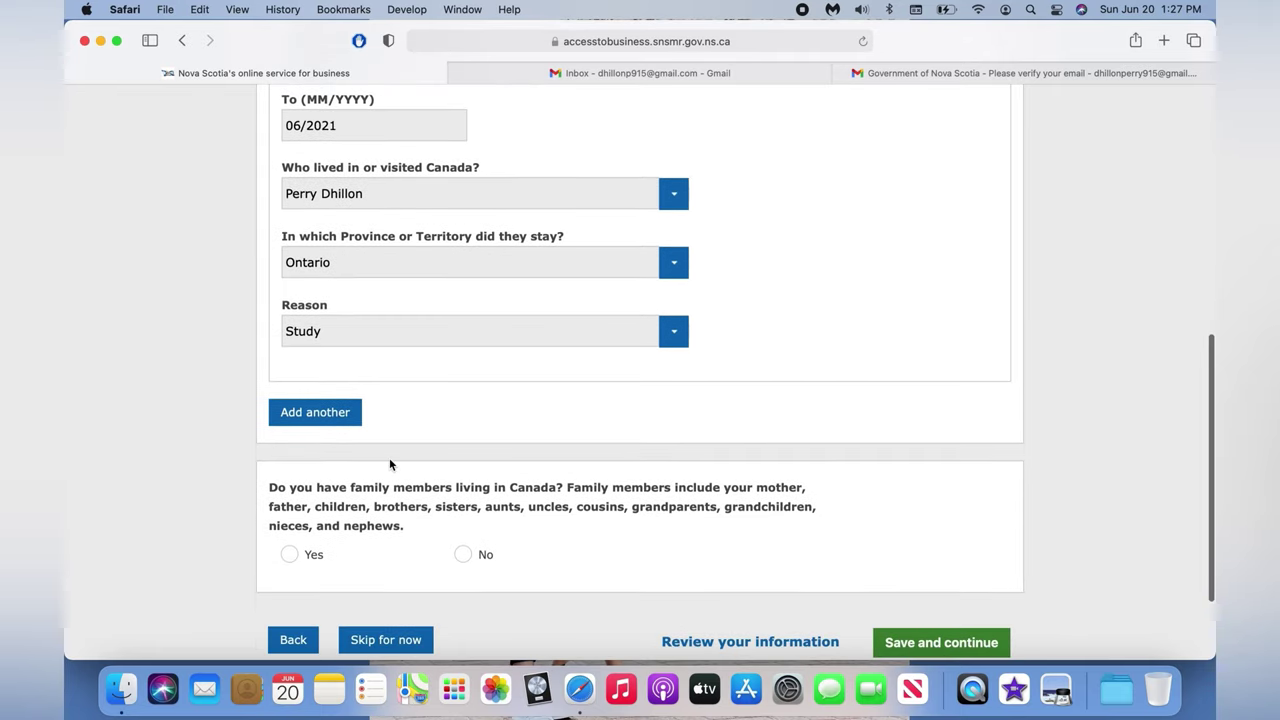
pyautogui.scroll(-5, 389, 463)
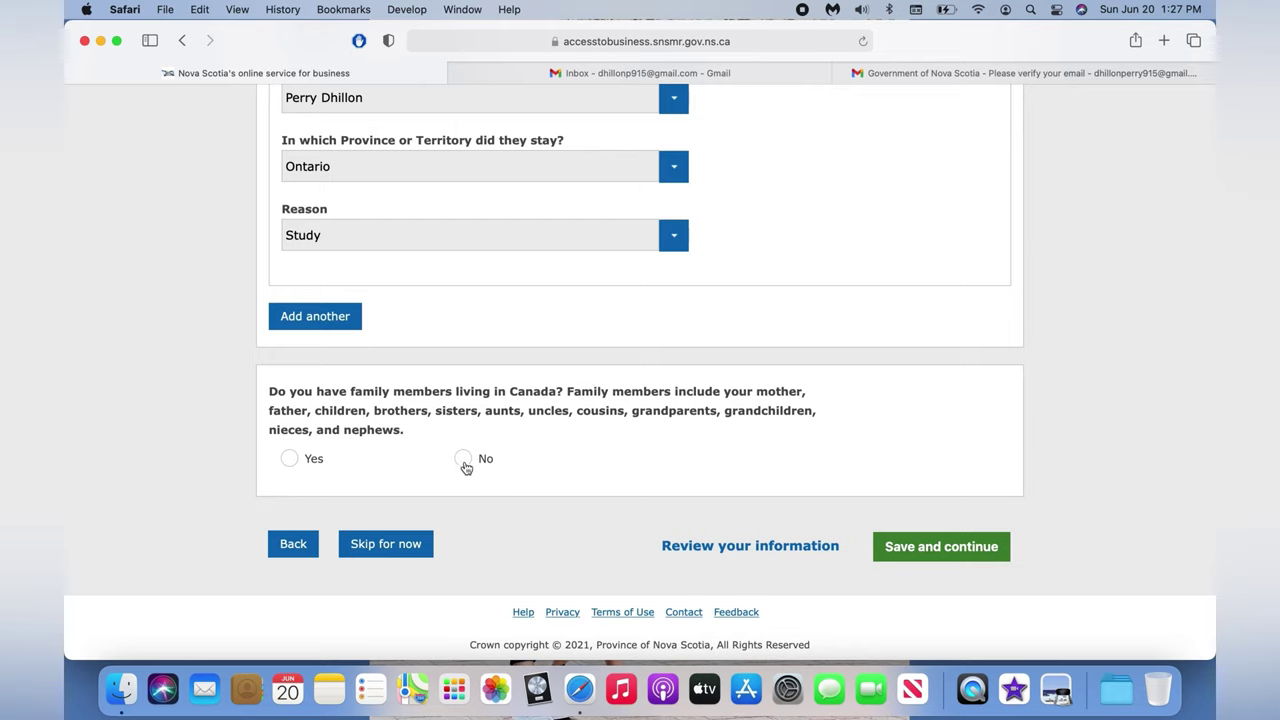
pyautogui.click(463, 460)
pyautogui.click(915, 546)
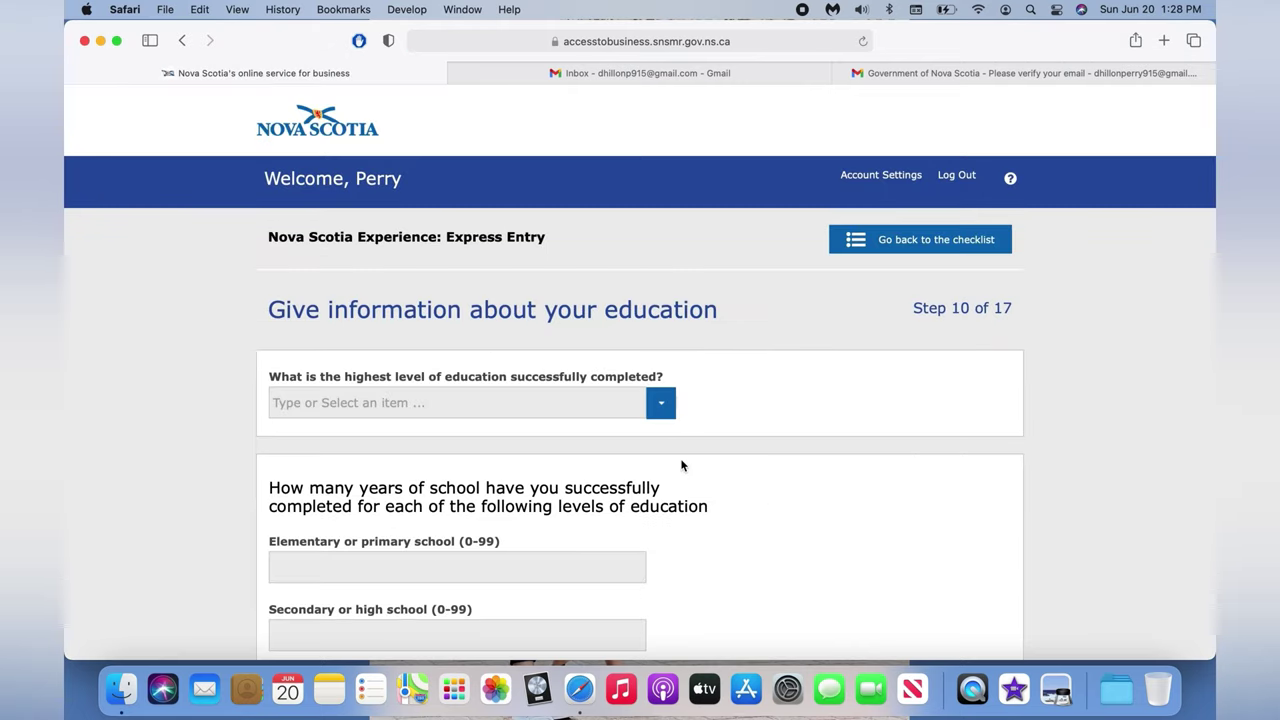
# Step: Set the highest education level to Non-university certificate/diploma
pyautogui.click(661, 403)
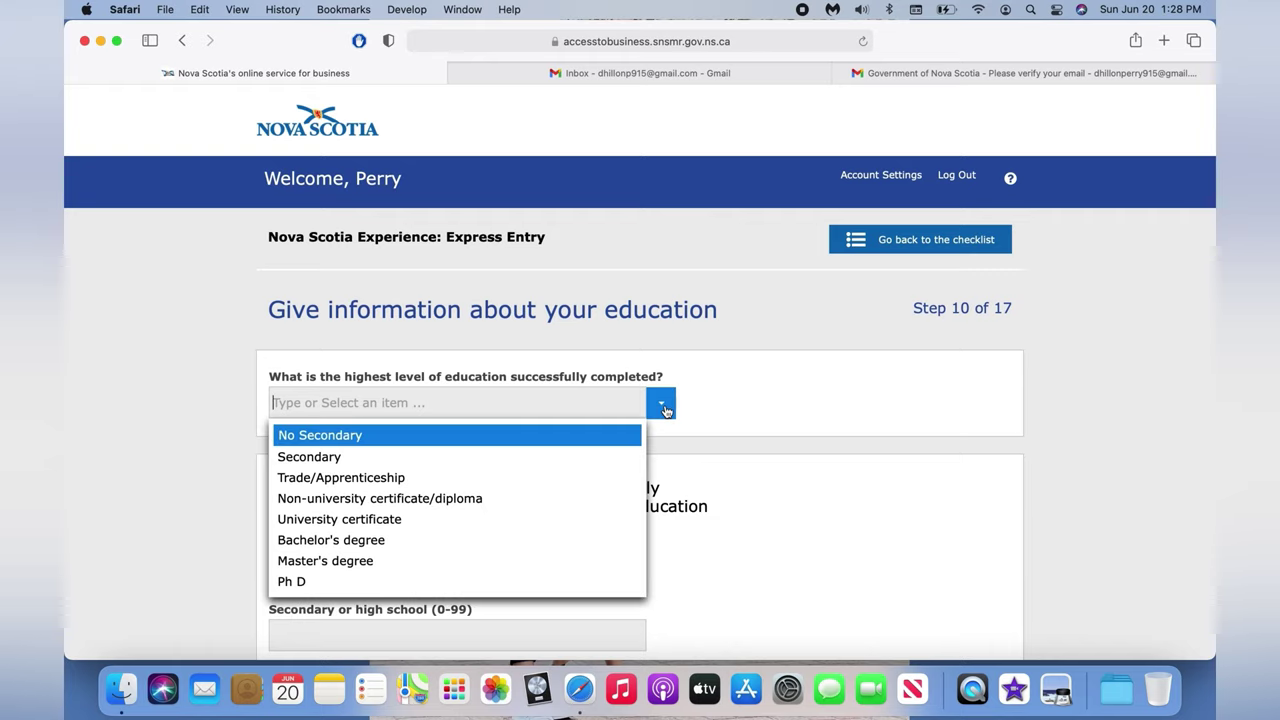
pyautogui.click(395, 498)
pyautogui.scroll(-3, 395, 500)
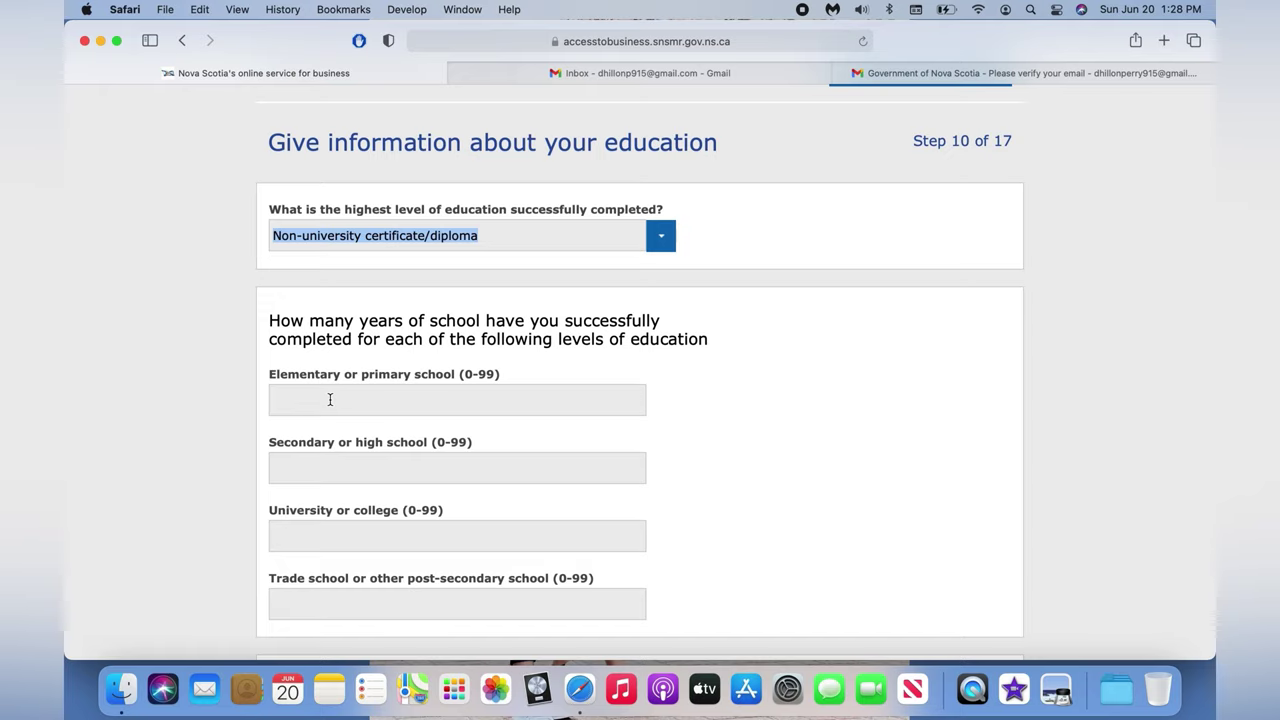
# Step: Enter 8 elementary, 4 secondary, 2 university/college and 0 trade school years
pyautogui.click(330, 400)
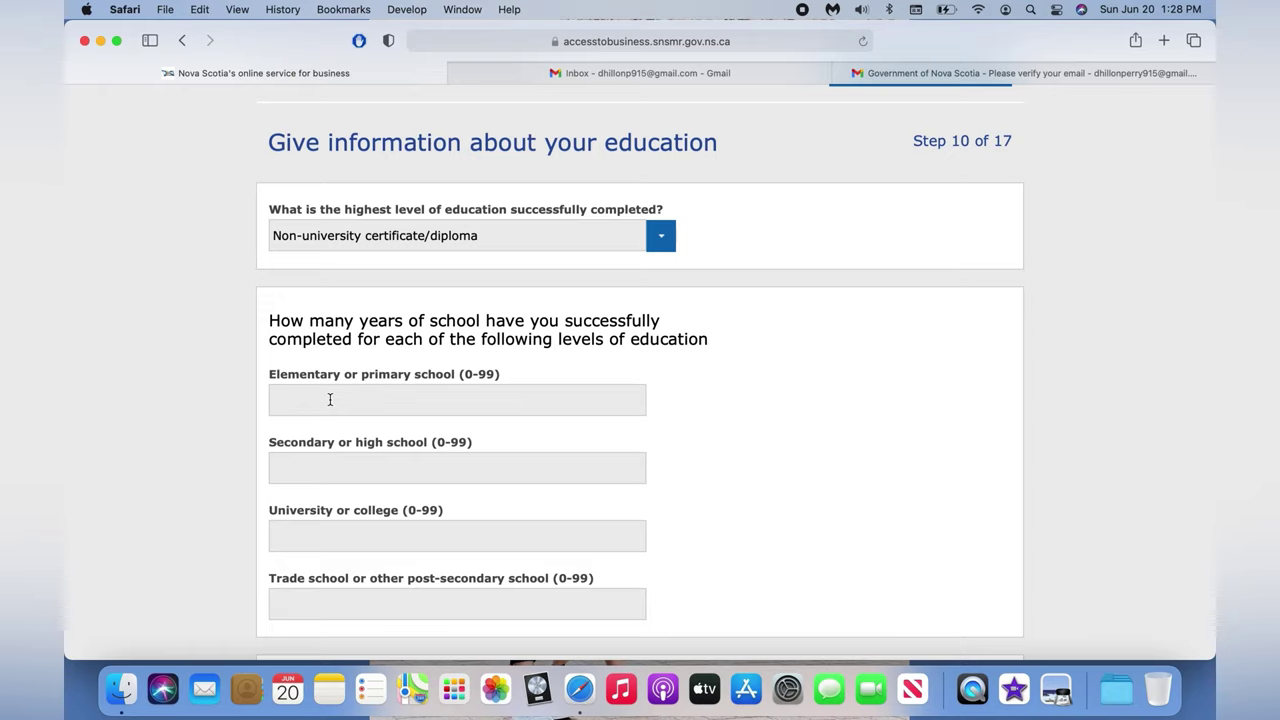
pyautogui.write('8')
pyautogui.click(318, 463)
pyautogui.write('4')
pyautogui.scroll(-2, 318, 463)
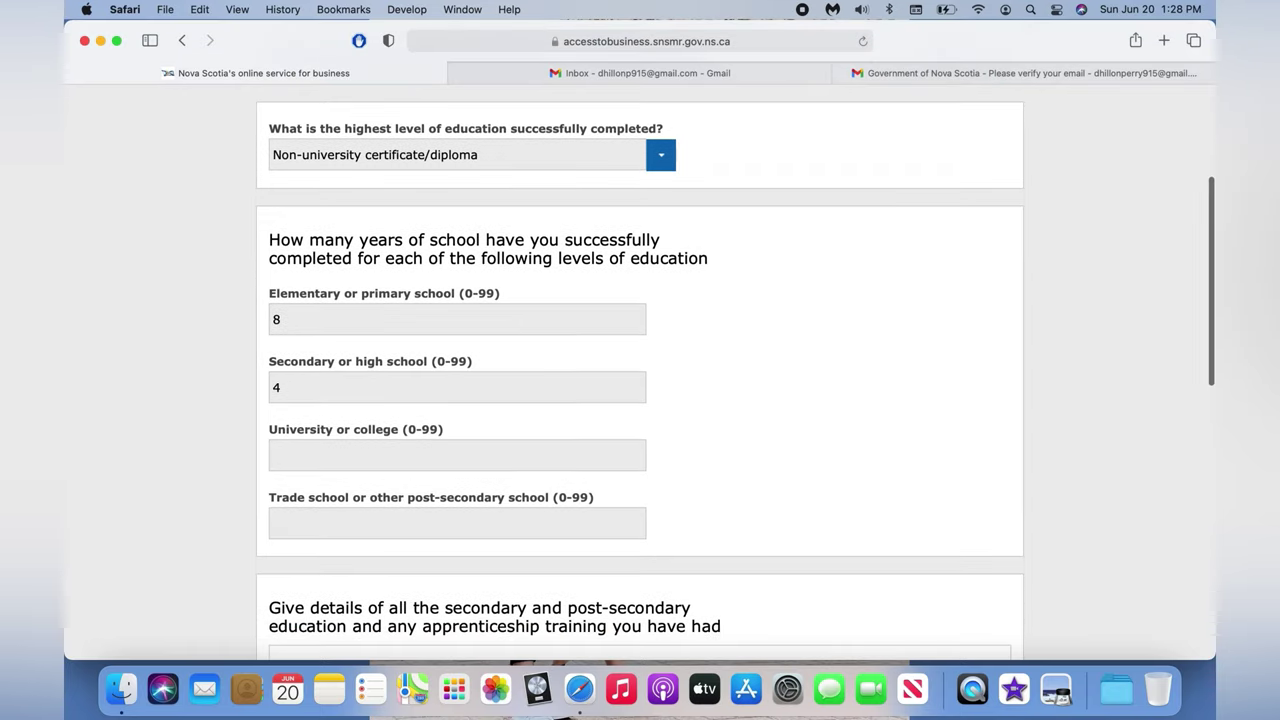
pyautogui.click(301, 453)
pyautogui.write('2')
pyautogui.scroll(-3, 301, 453)
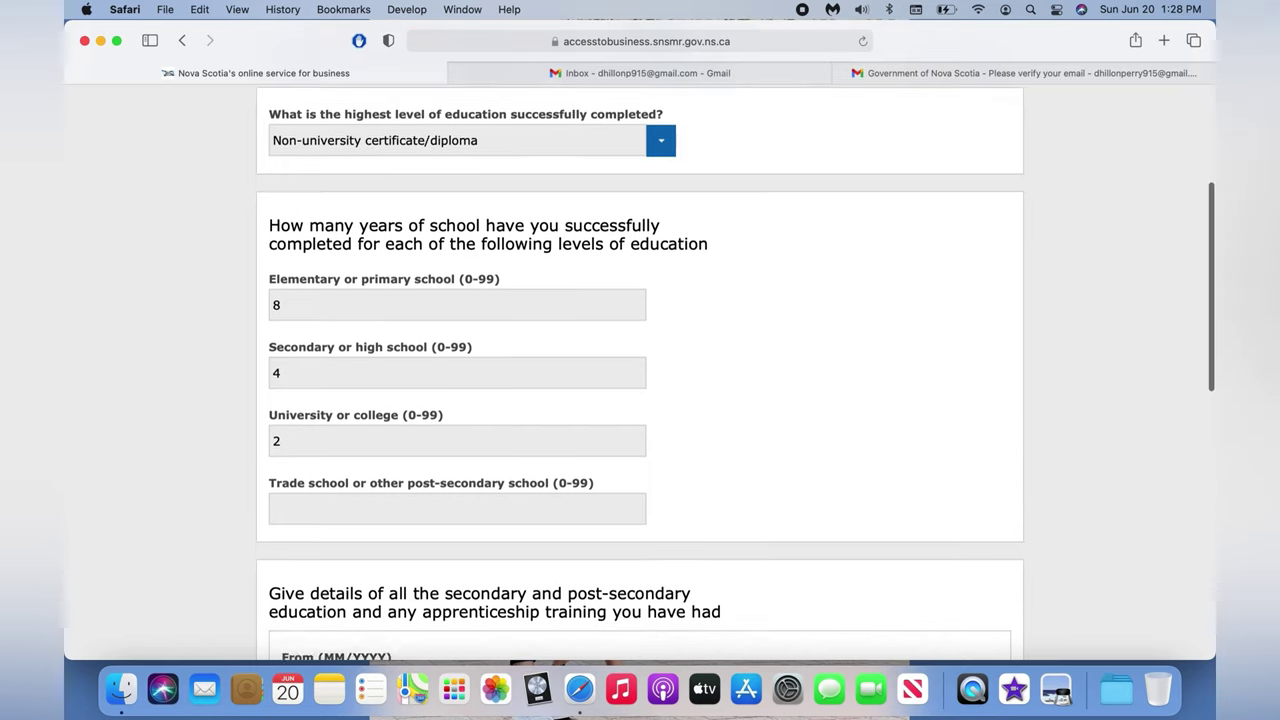
pyautogui.click(305, 374)
pyautogui.write('0')
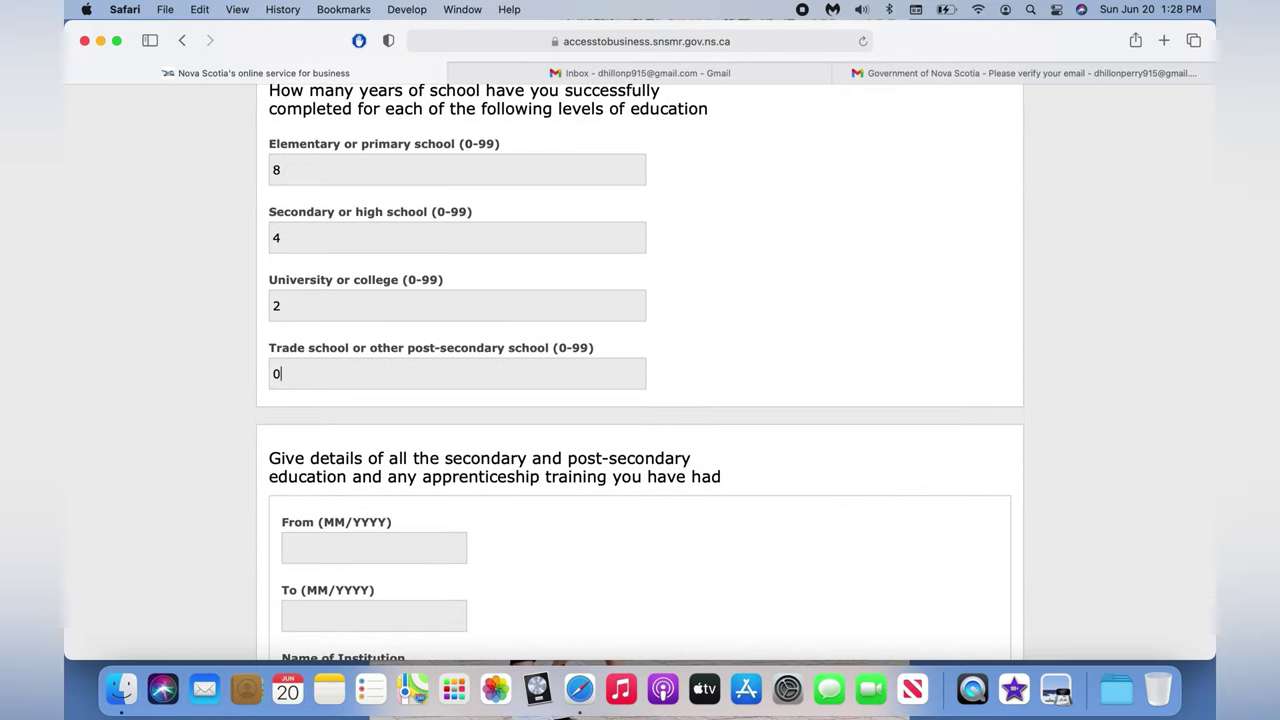
pyautogui.scroll(-2, 305, 374)
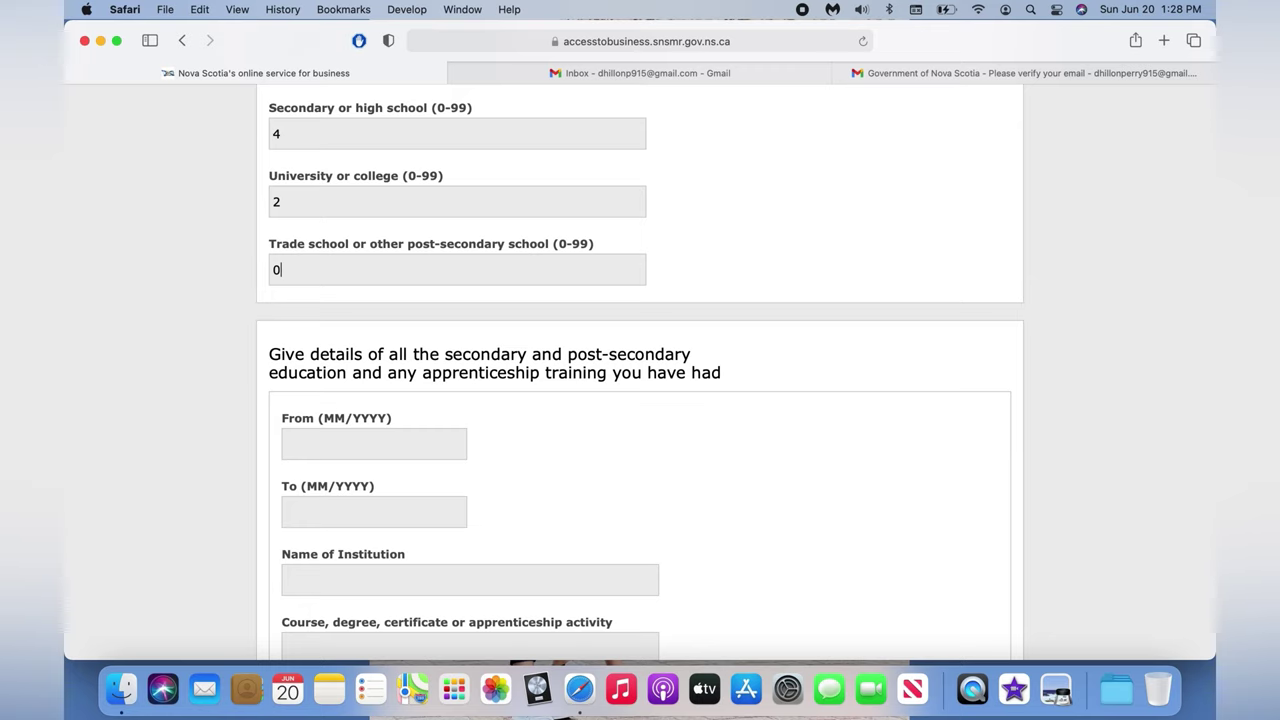
pyautogui.scroll(-3, 386, 393)
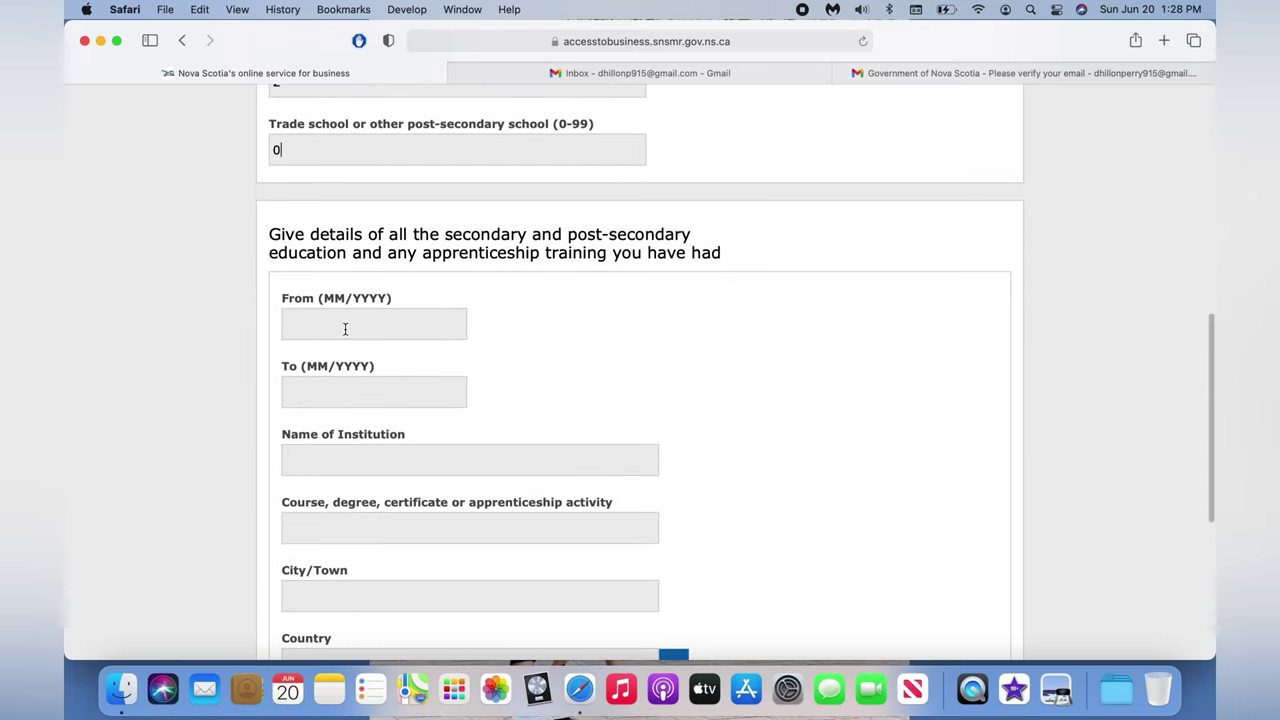
# Step: Enter education dates 09/2017 to 12/2018 and institution St. CLAIR College
pyautogui.click(345, 329)
pyautogui.write('09')
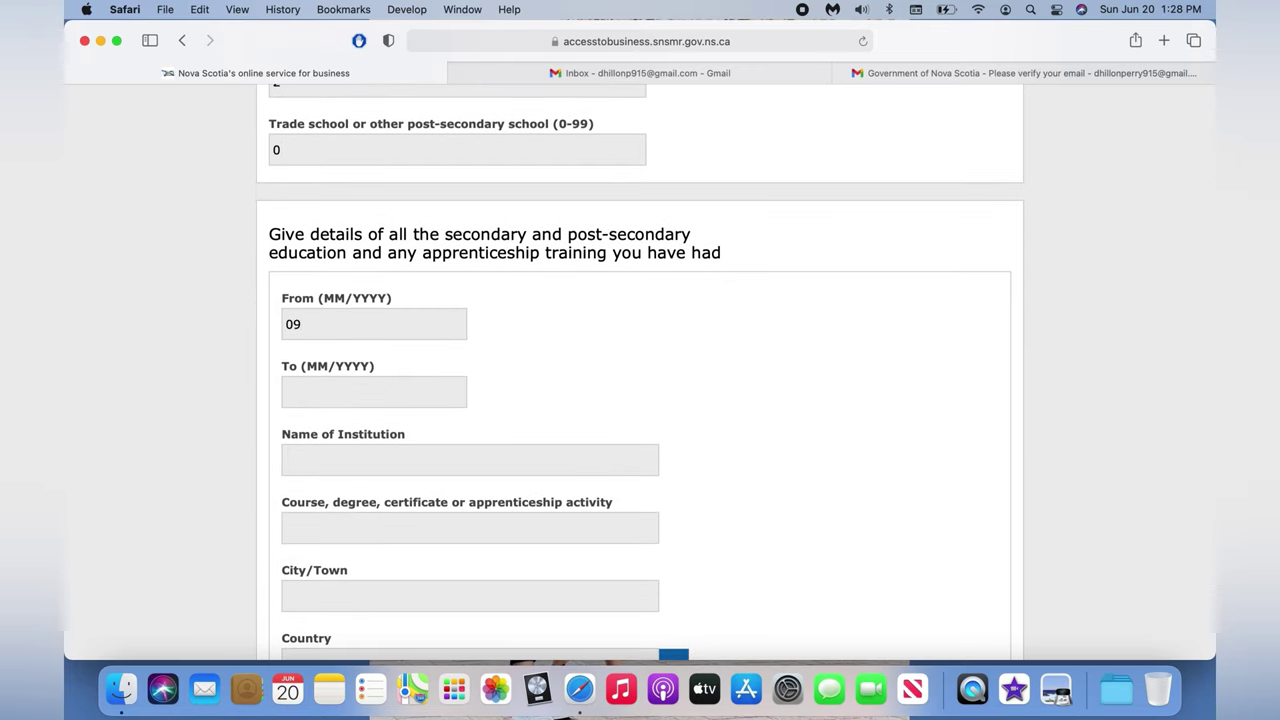
pyautogui.write('/2017')
pyautogui.click(319, 399)
pyautogui.write('12')
pyautogui.write('2018')
pyautogui.press('Tab')
pyautogui.write('St. CLAIR ')
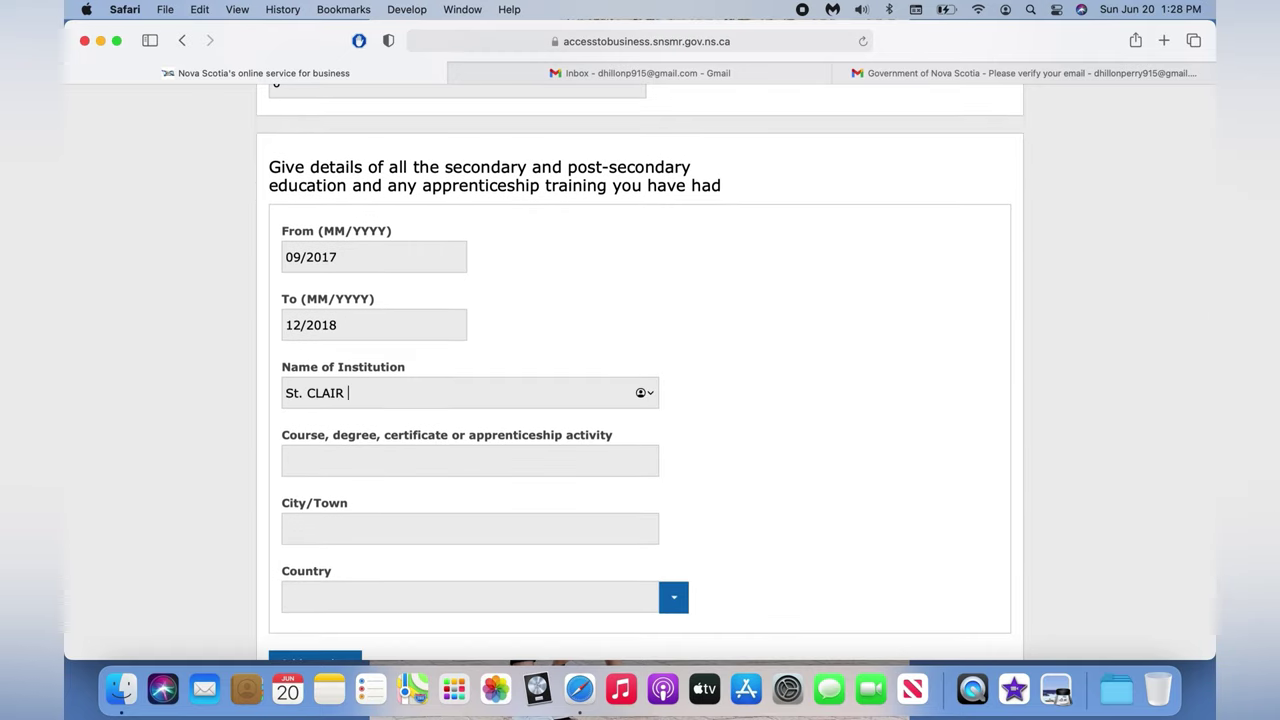
pyautogui.write('CO')
pyautogui.press('BackSpace')
pyautogui.write('ollege')
# Step: Add course Business - 2 year Ontario College Diploma, city Toronto, country Canada
pyautogui.click(305, 457)
pyautogui.write('Business')
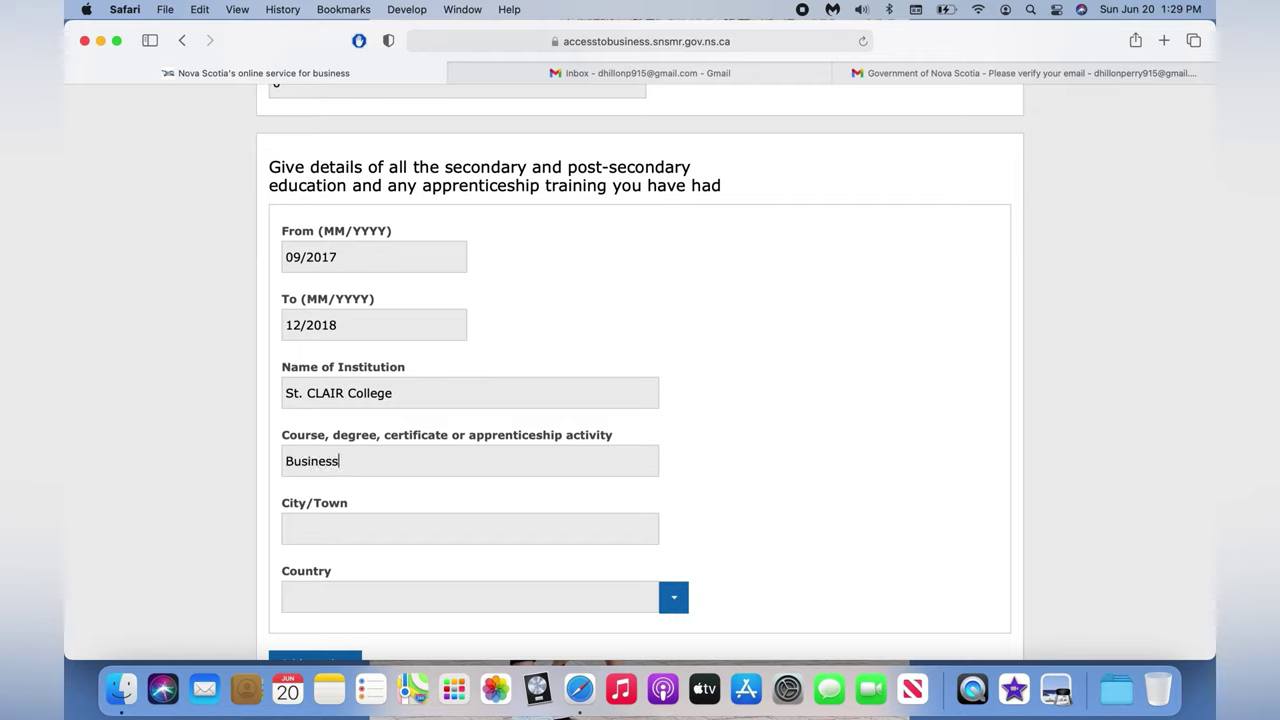
pyautogui.write('-')
pyautogui.write(' - 2 ')
pyautogui.write('year ')
pyautogui.write('Ontario')
pyautogui.write(' C')
pyautogui.write('ollege ')
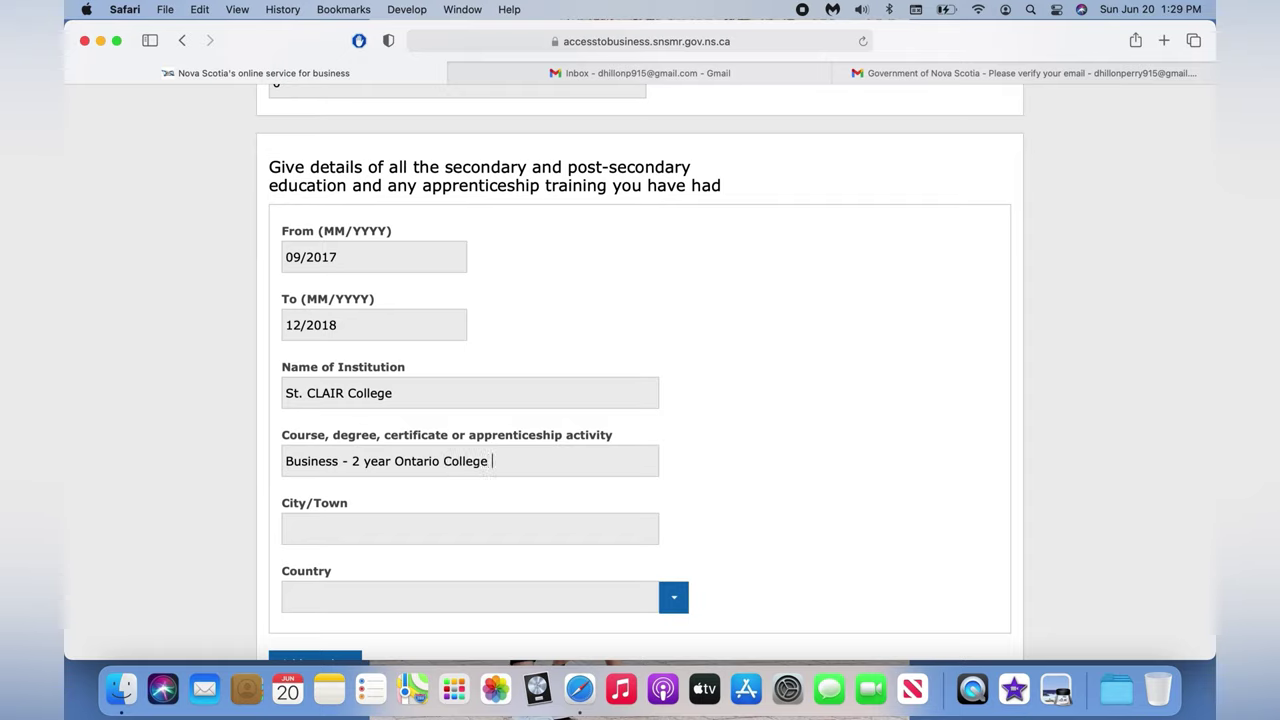
pyautogui.write('Diploma')
pyautogui.click(304, 520)
pyautogui.write('Tro')
pyautogui.press('BackSpace')
pyautogui.write('onto')
pyautogui.scroll(-2, 640, 370)
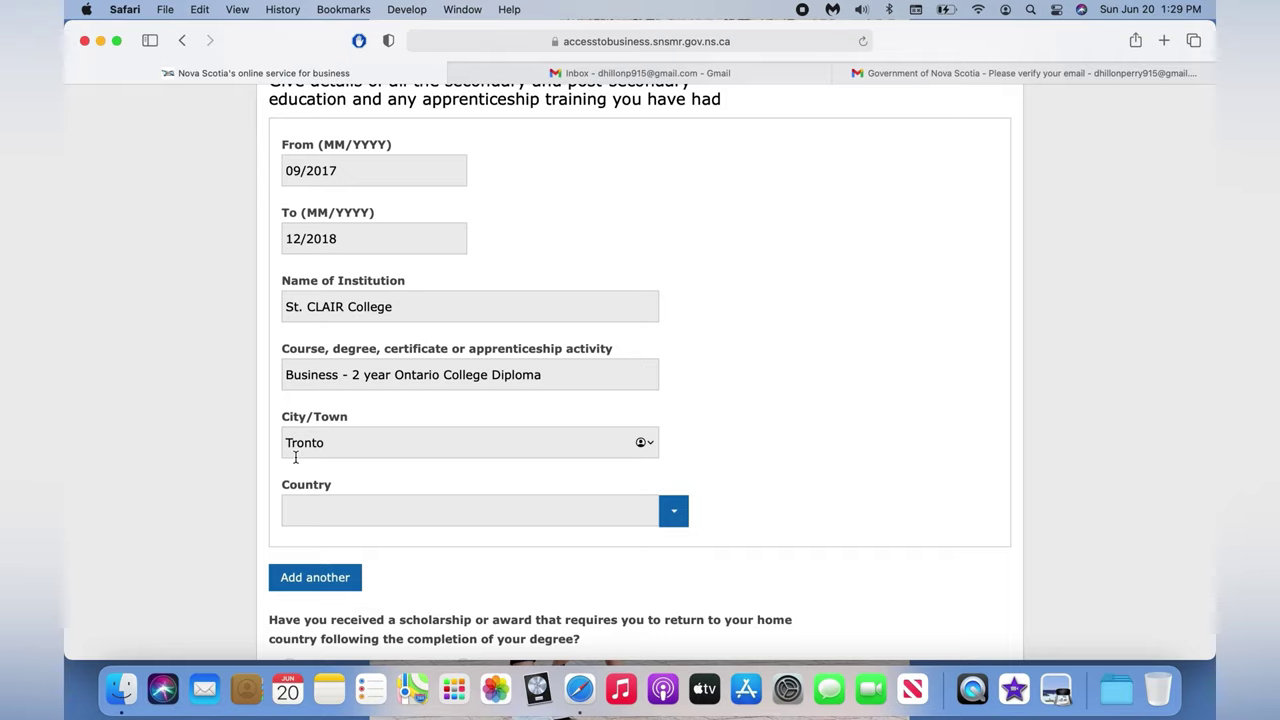
pyautogui.write('o')
pyautogui.click(321, 509)
pyautogui.write('ca')
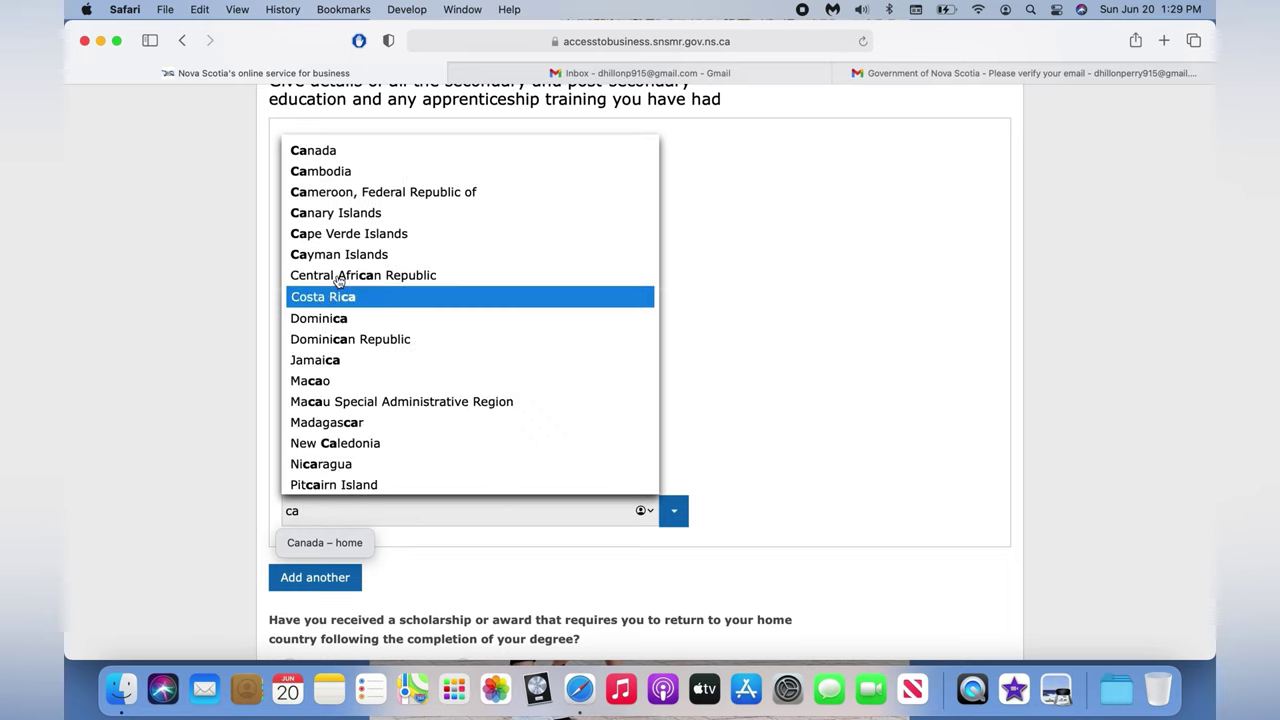
pyautogui.click(354, 150)
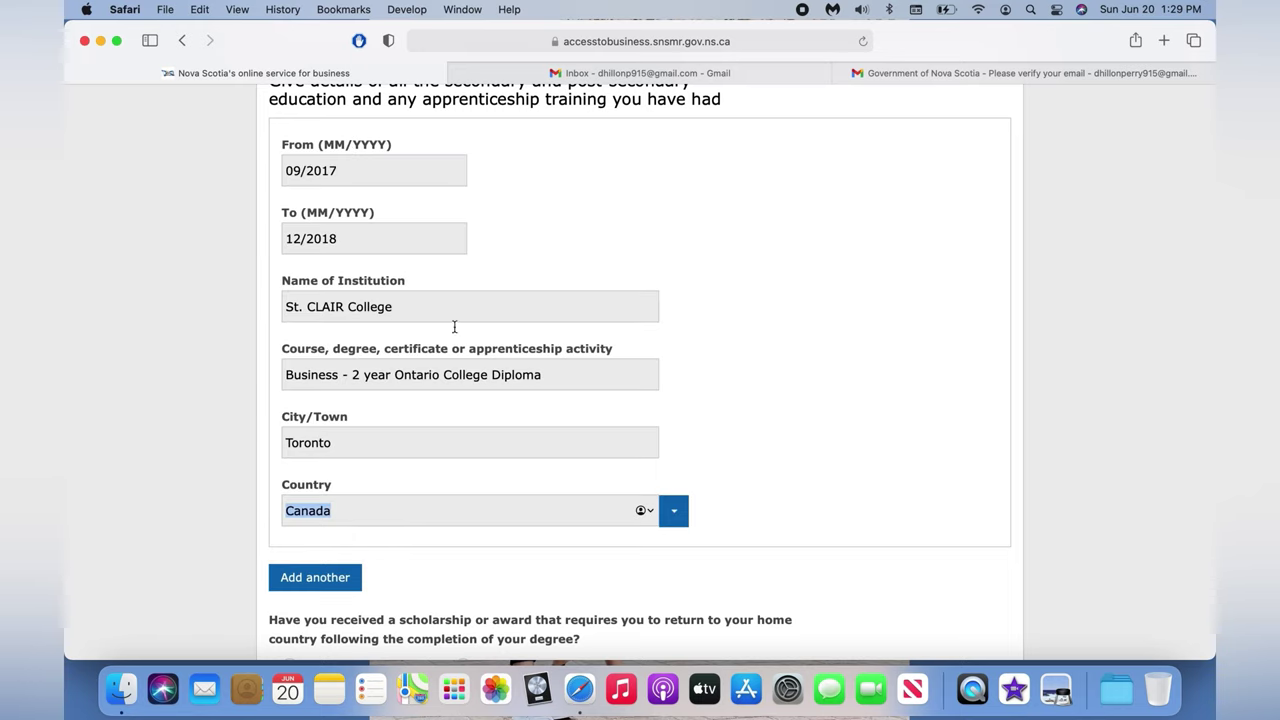
pyautogui.scroll(-3, 474, 353)
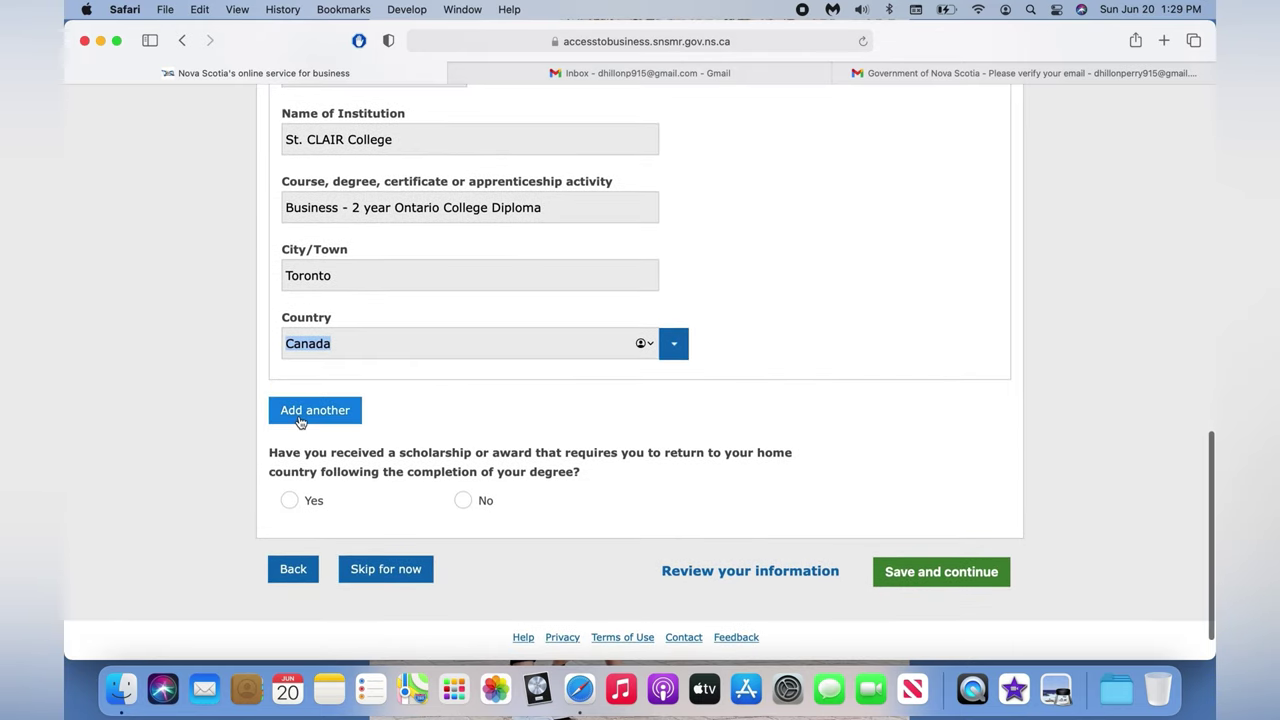
pyautogui.scroll(-1, 299, 422)
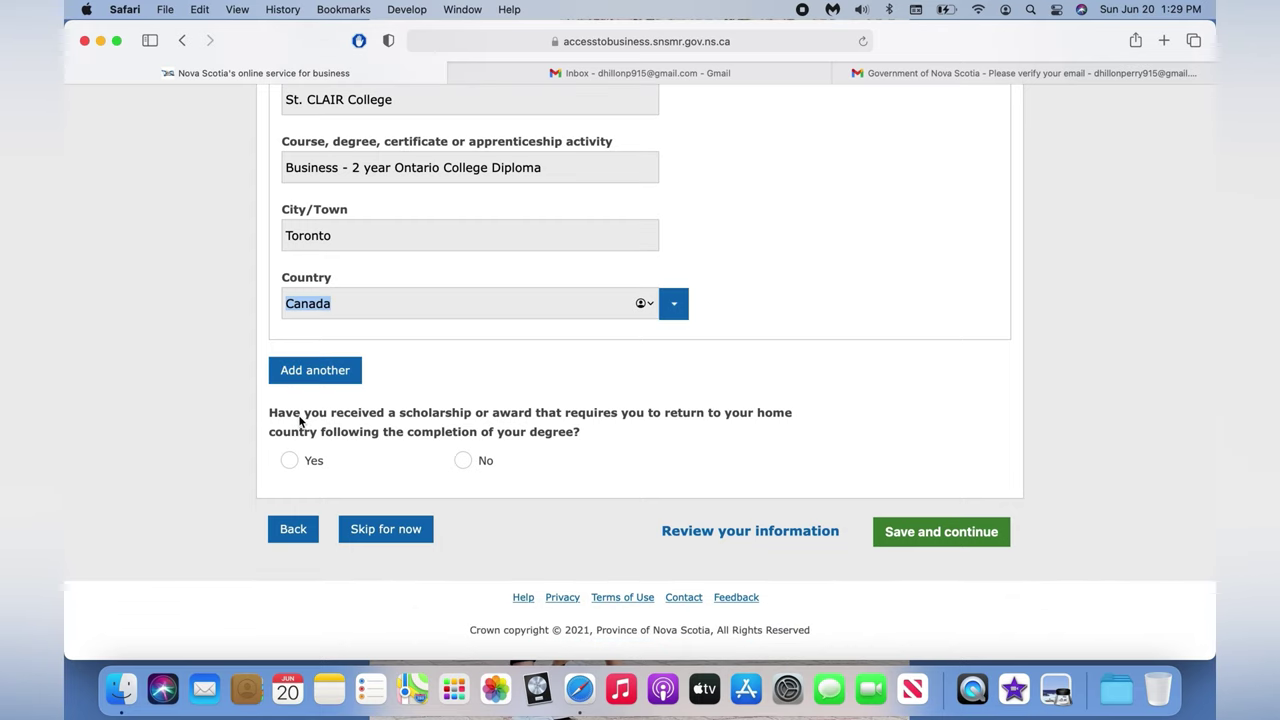
# Step: Answer No to the scholarship question and add Cambridge Convent School, 04/2014–03/2016
pyautogui.click(465, 462)
pyautogui.click(310, 372)
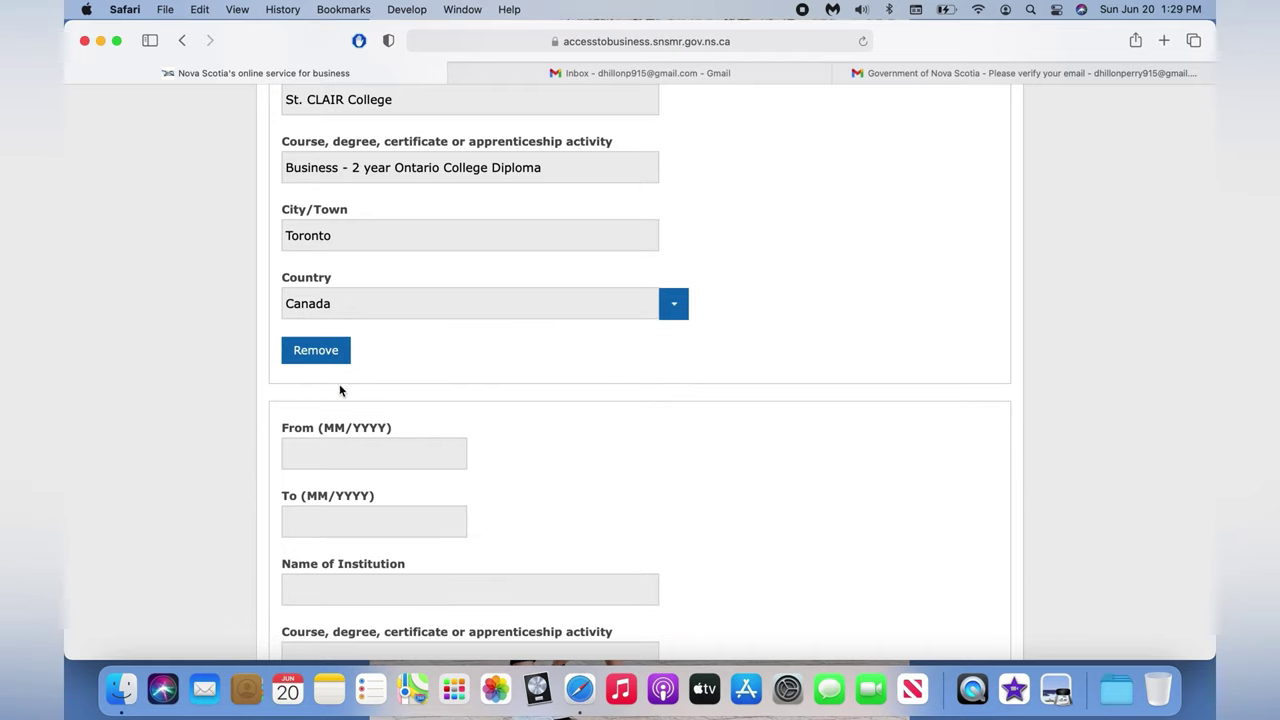
pyautogui.scroll(-4, 571, 437)
pyautogui.click(305, 265)
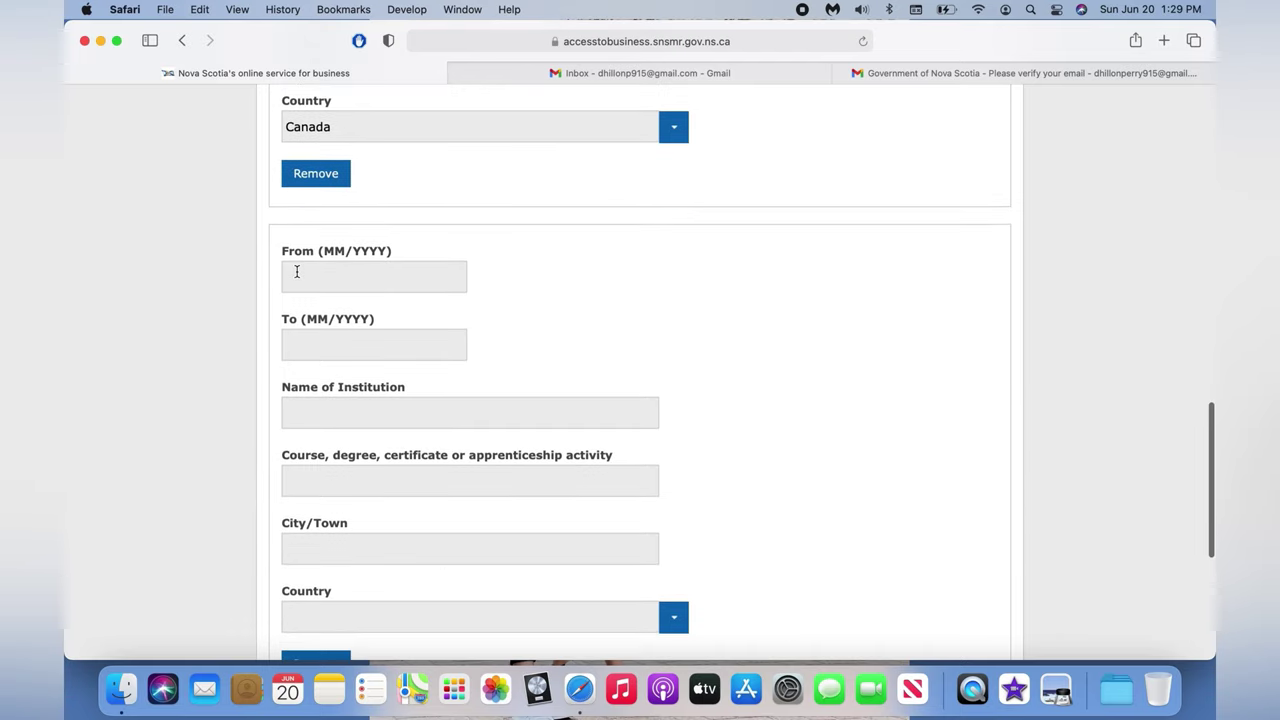
pyautogui.write('04/2')
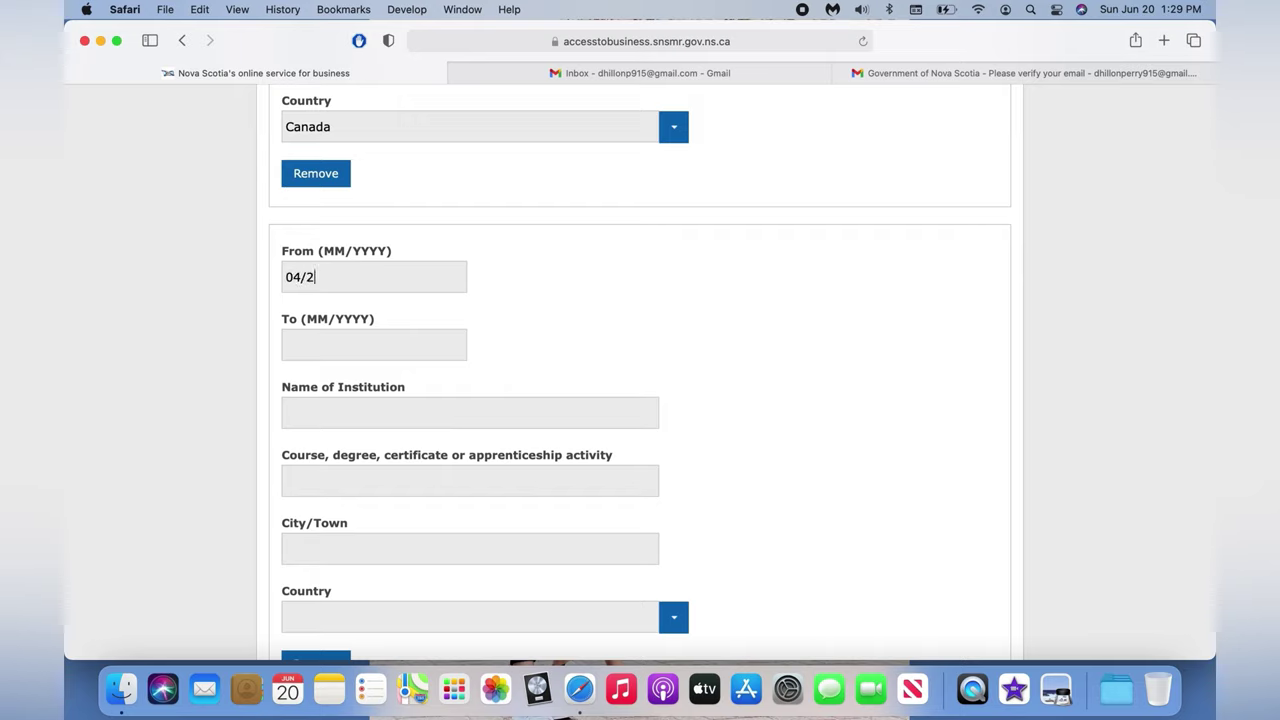
pyautogui.write('014')
pyautogui.scroll(-1, 470, 400)
pyautogui.click(314, 288)
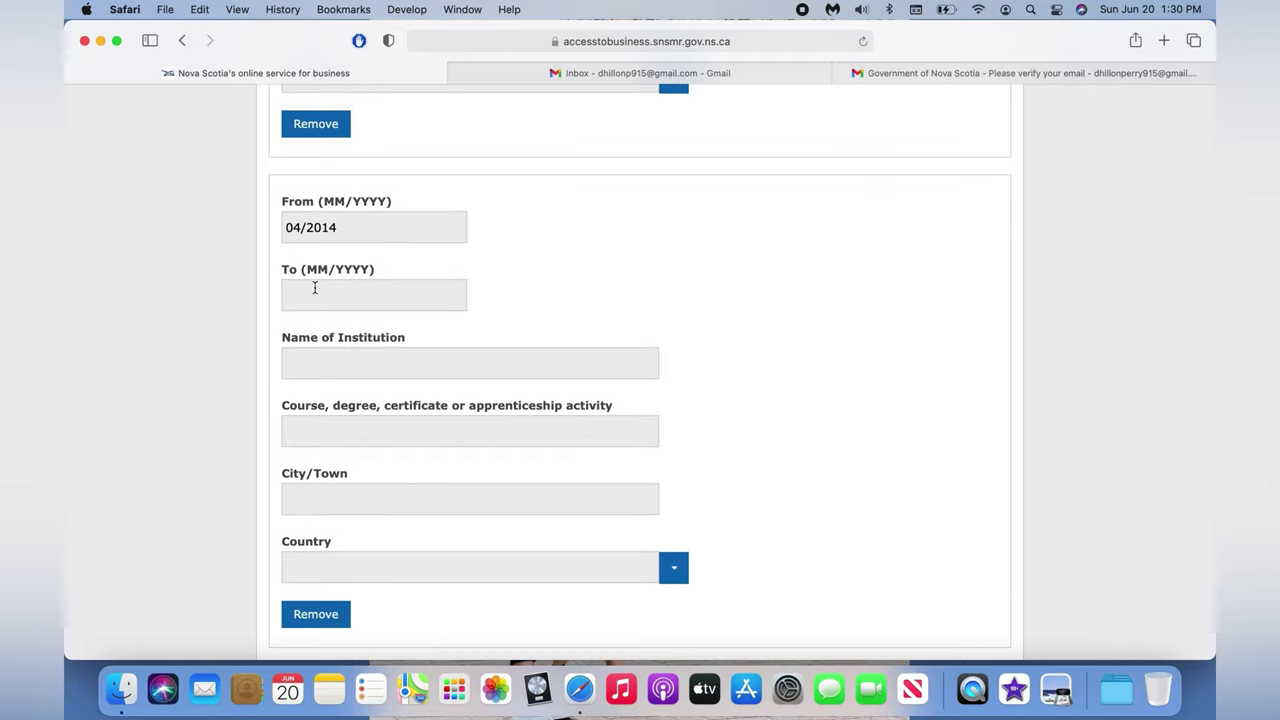
pyautogui.write('03/2016')
pyautogui.click(306, 358)
pyautogui.write('Cambridg')
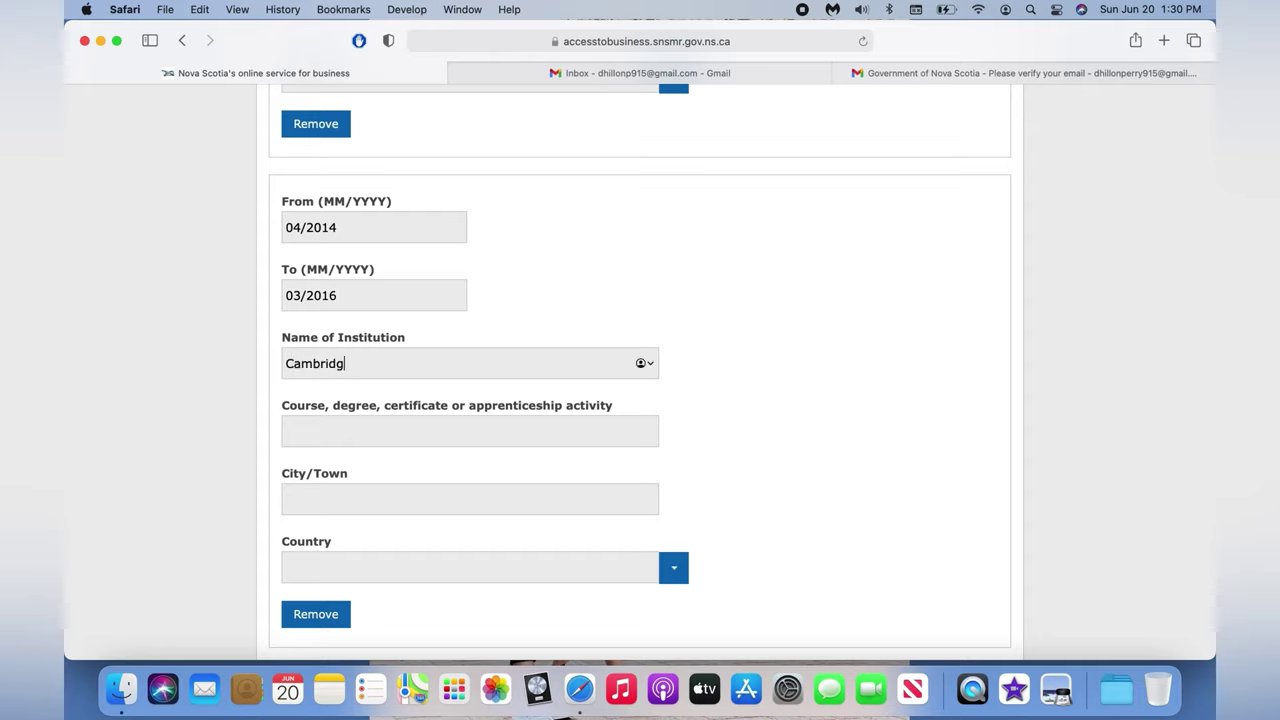
pyautogui.write('e Convent School')
# Step: Complete it with course Grade 11 & 12, Powayan, Shahjahanpur, India, and save
pyautogui.click(311, 429)
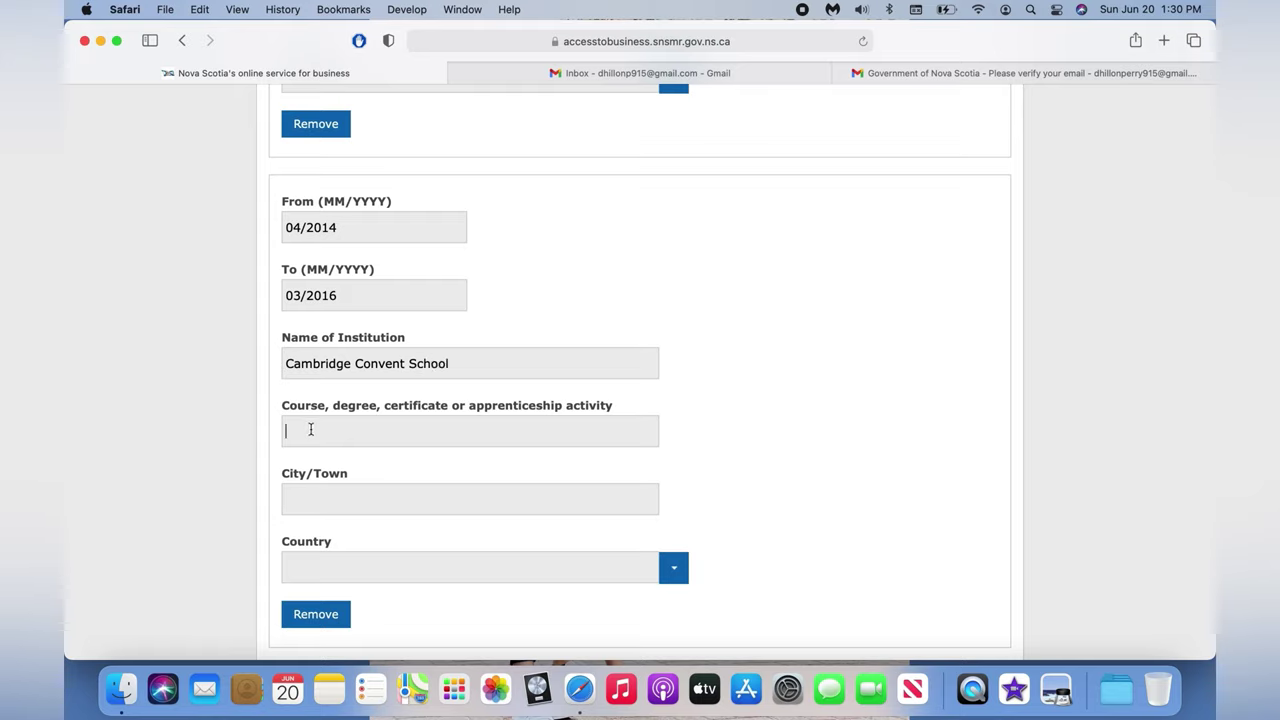
pyautogui.write('Gradw')
pyautogui.press('BackSpace')
pyautogui.write('e 11 & 12')
pyautogui.click(326, 497)
pyautogui.write('Powayan ')
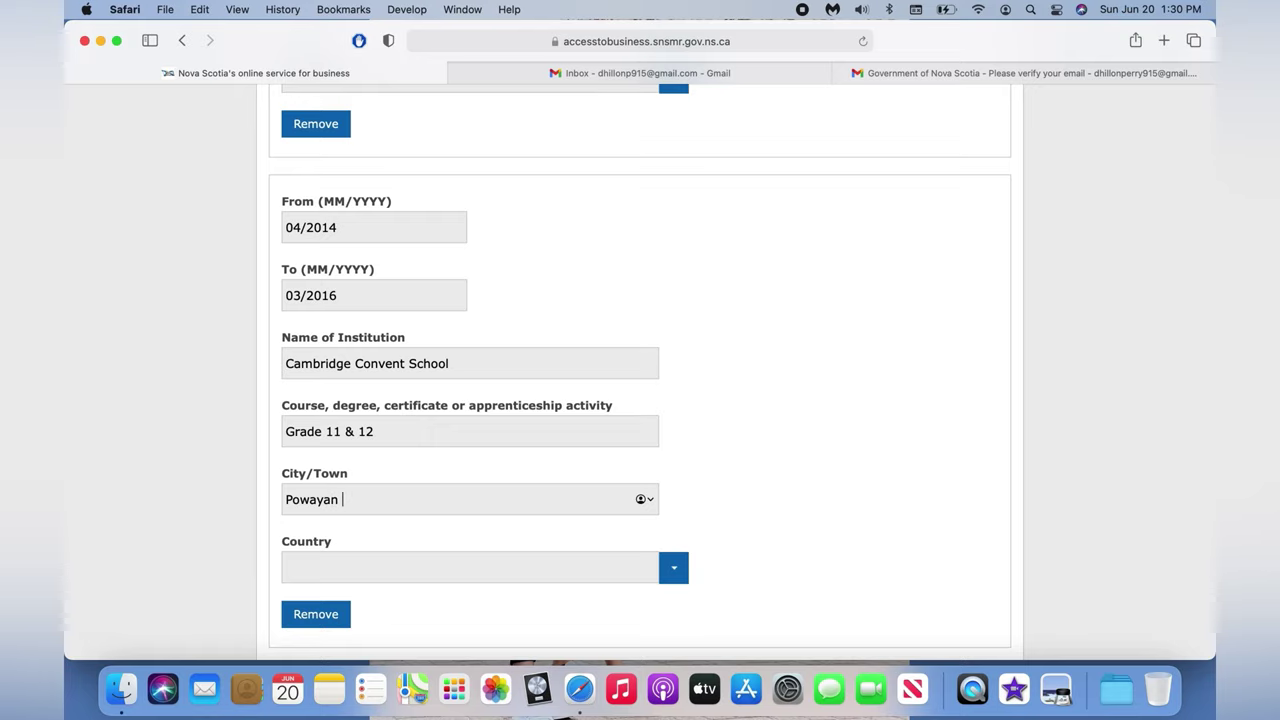
pyautogui.write(', Shahjahanpur')
pyautogui.click(327, 563)
pyautogui.write('in')
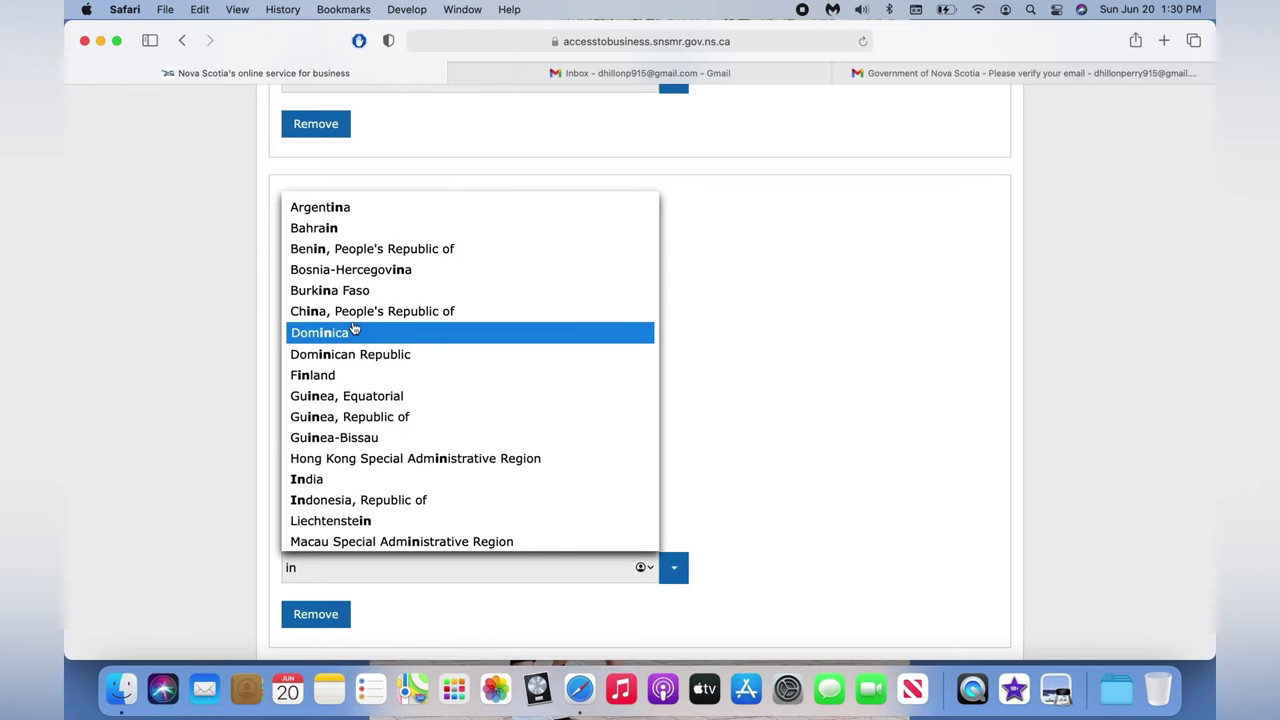
pyautogui.click(334, 478)
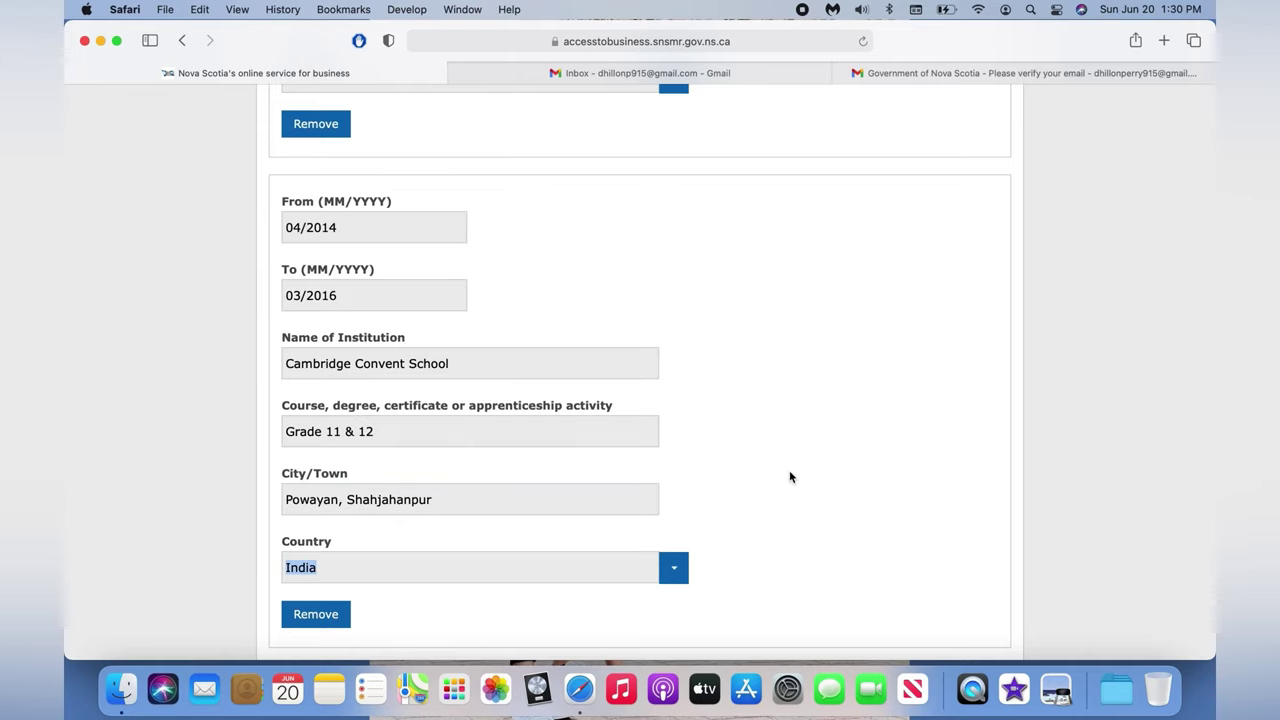
pyautogui.scroll(-1, 786, 472)
pyautogui.scroll(-3, 782, 469)
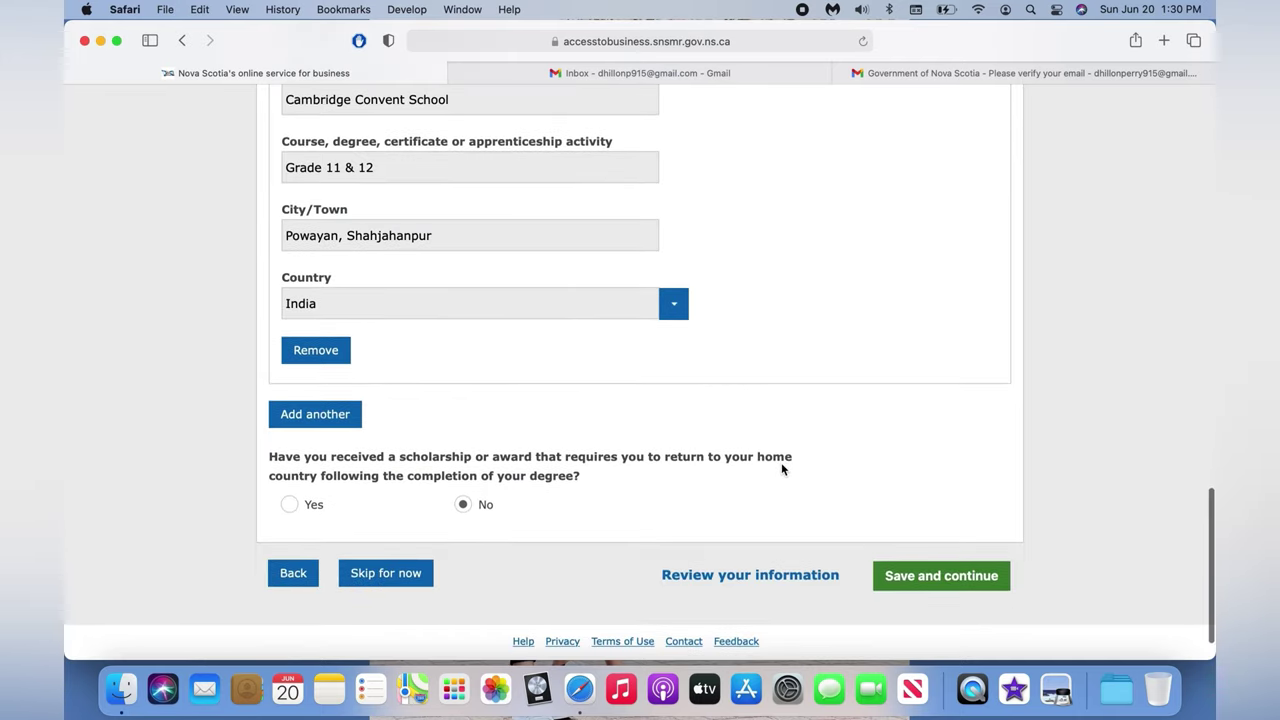
pyautogui.click(936, 576)
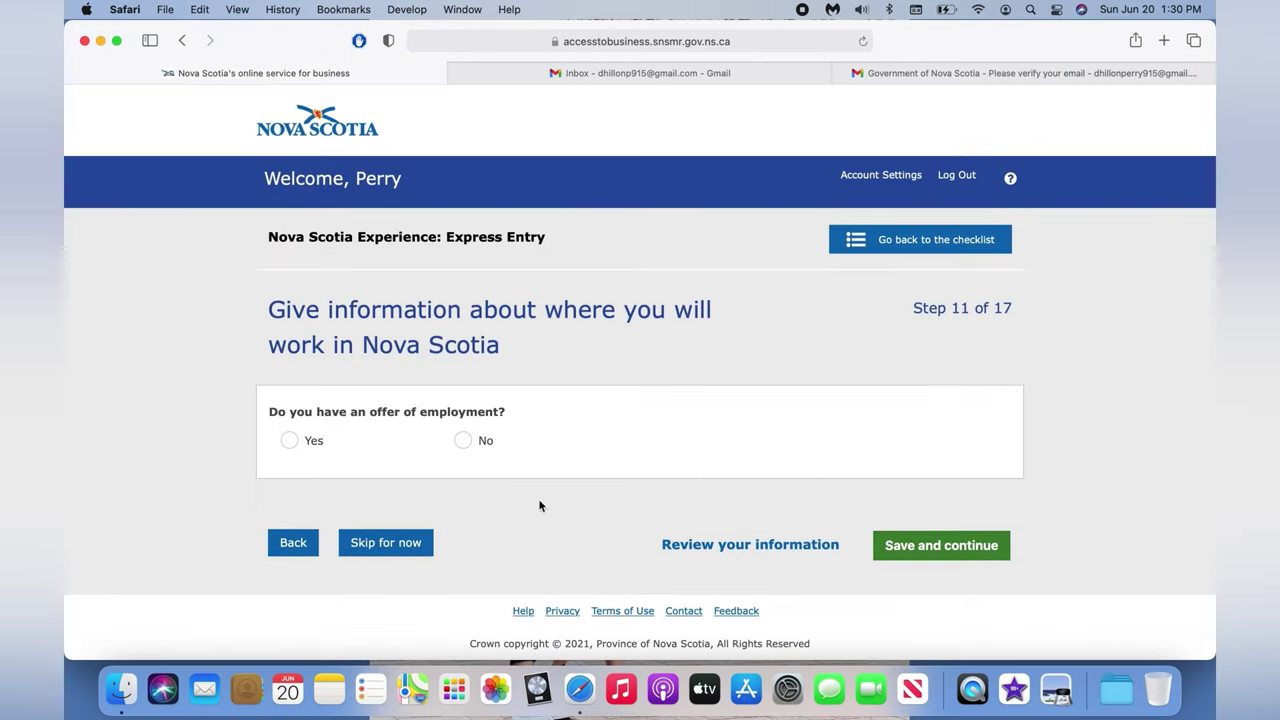
# Step: Answer Yes to an employment offer with position title Food Service Supervisor
pyautogui.click(463, 441)
pyautogui.scroll(-2, 698, 466)
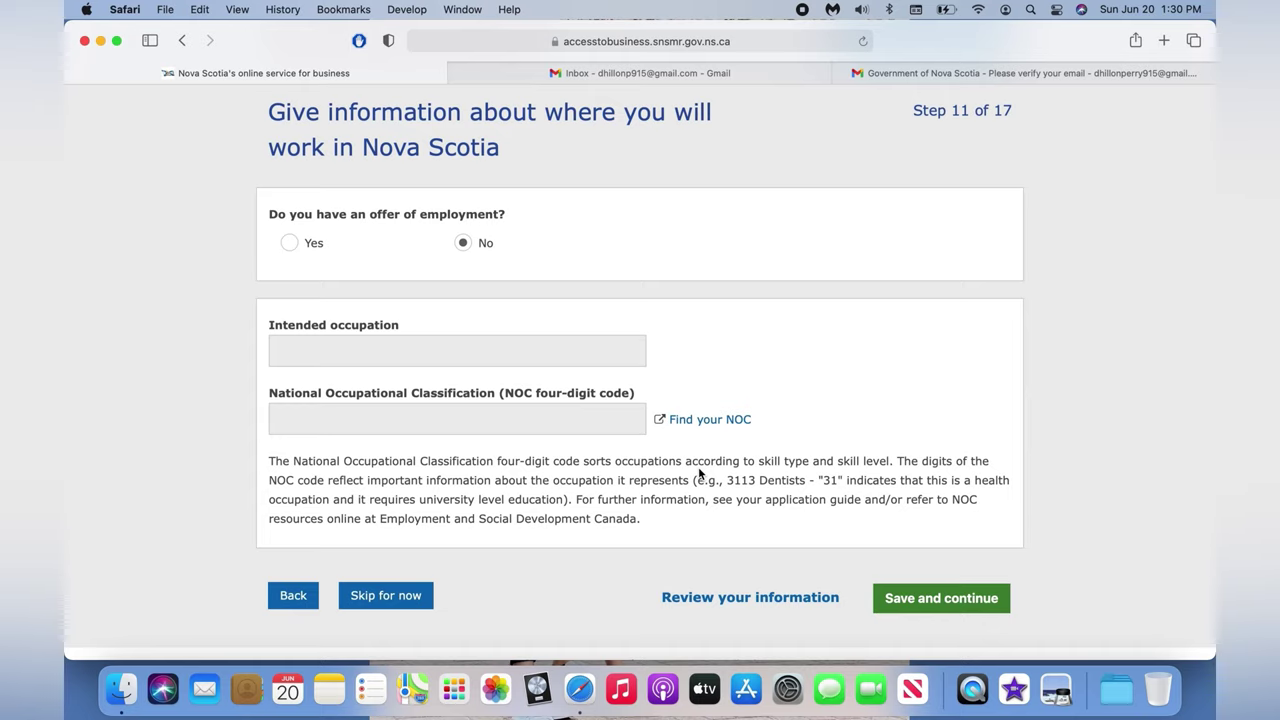
pyautogui.click(289, 244)
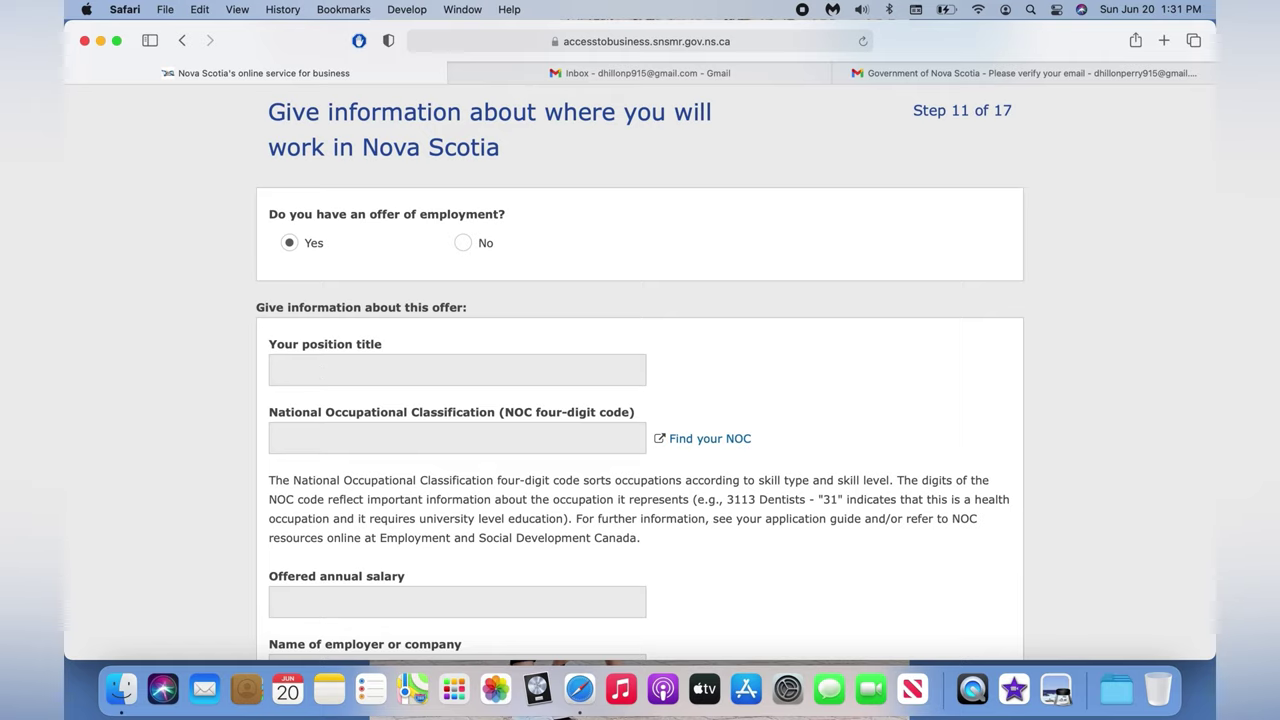
pyautogui.write('F')
pyautogui.write('ood Serv')
pyautogui.write('icde')
pyautogui.press('BackSpace')
pyautogui.press('BackSpace')
pyautogui.press('BackSpace')
pyautogui.write('ce Super')
pyautogui.click(314, 370)
pyautogui.write('visor')
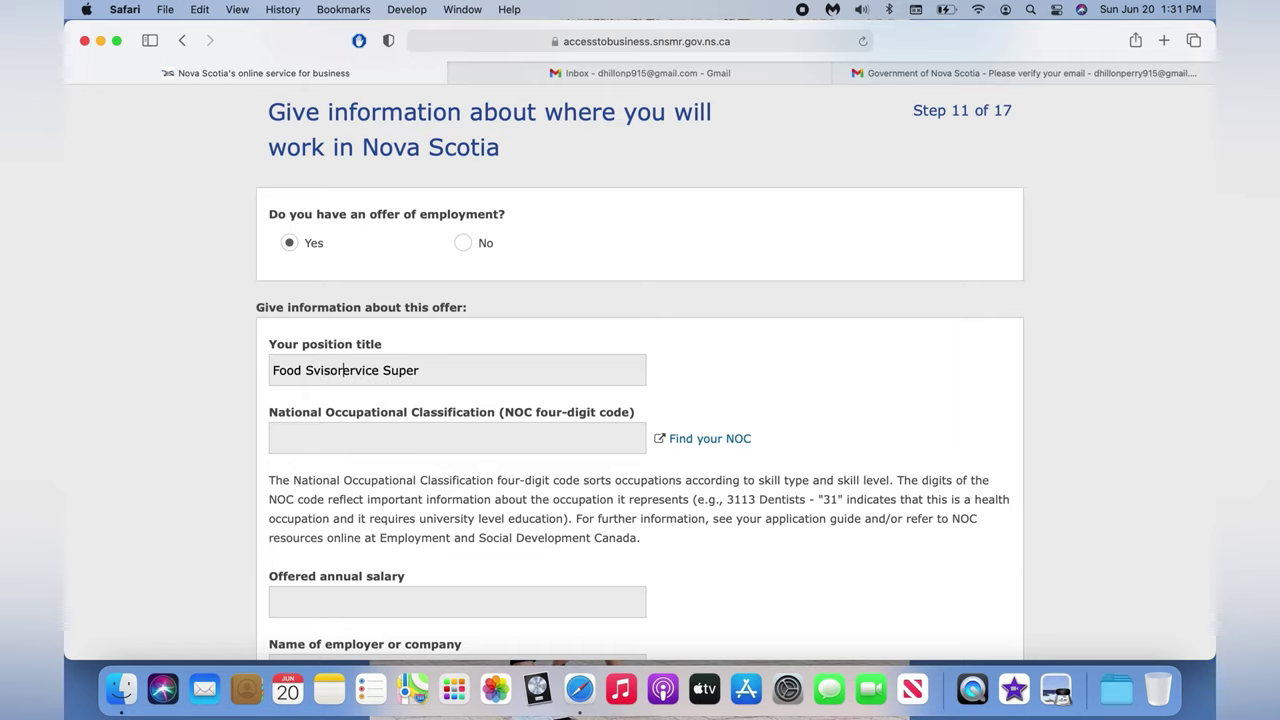
pyautogui.press('BackSpace')
pyautogui.press('BackSpace')
pyautogui.press('BackSpace')
pyautogui.press('BackSpace')
pyautogui.press('BackSpace')
pyautogui.click(403, 370)
pyautogui.write('visor')
# Step: Enter NOC code 6311 for the offered position
pyautogui.click(350, 430)
pyautogui.write('6311')
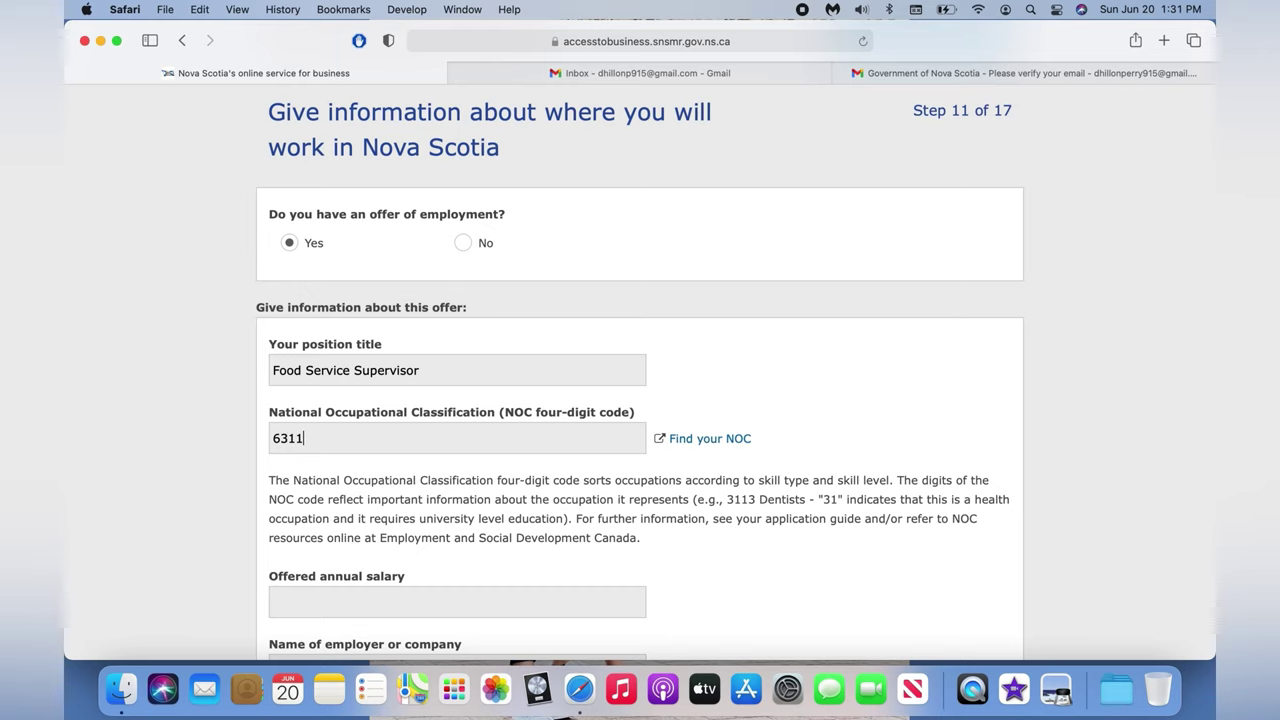
pyautogui.scroll(-3, 403, 535)
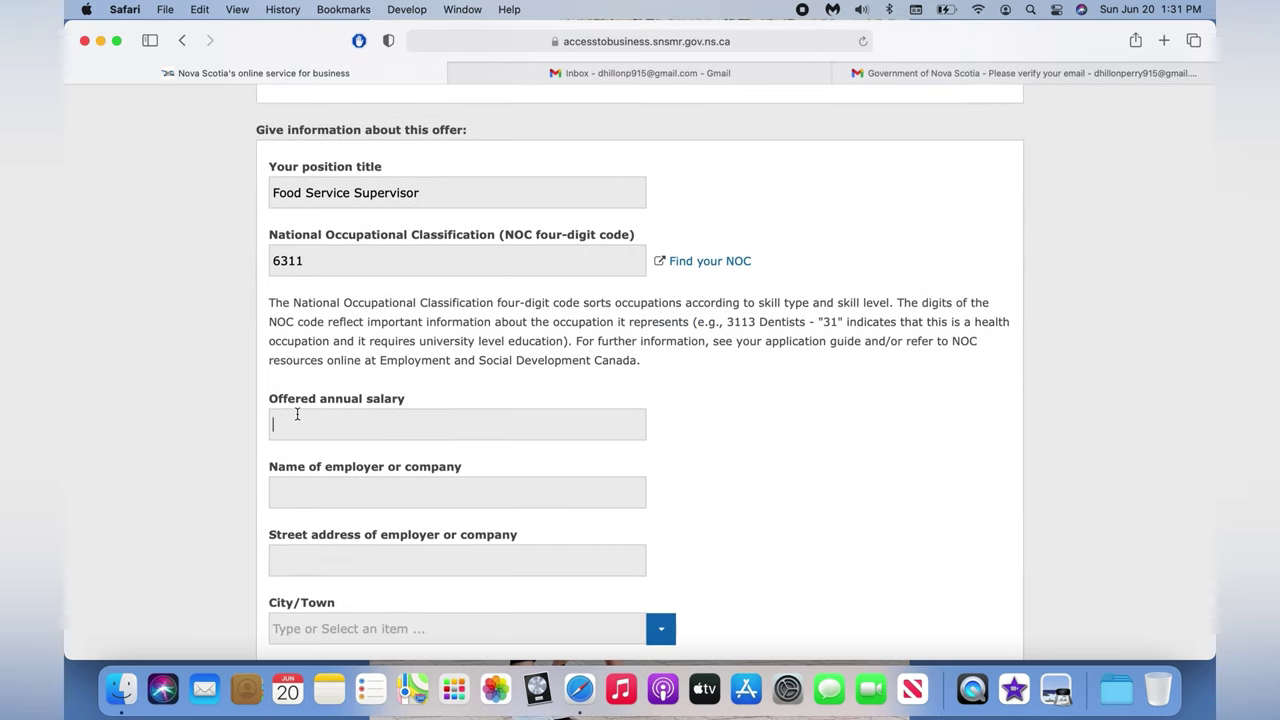
# Step: Enter salary $28184, employer Restaurants inc. o/a Mcdonalds, and the employer's street address
pyautogui.click(297, 414)
pyautogui.write('$28184')
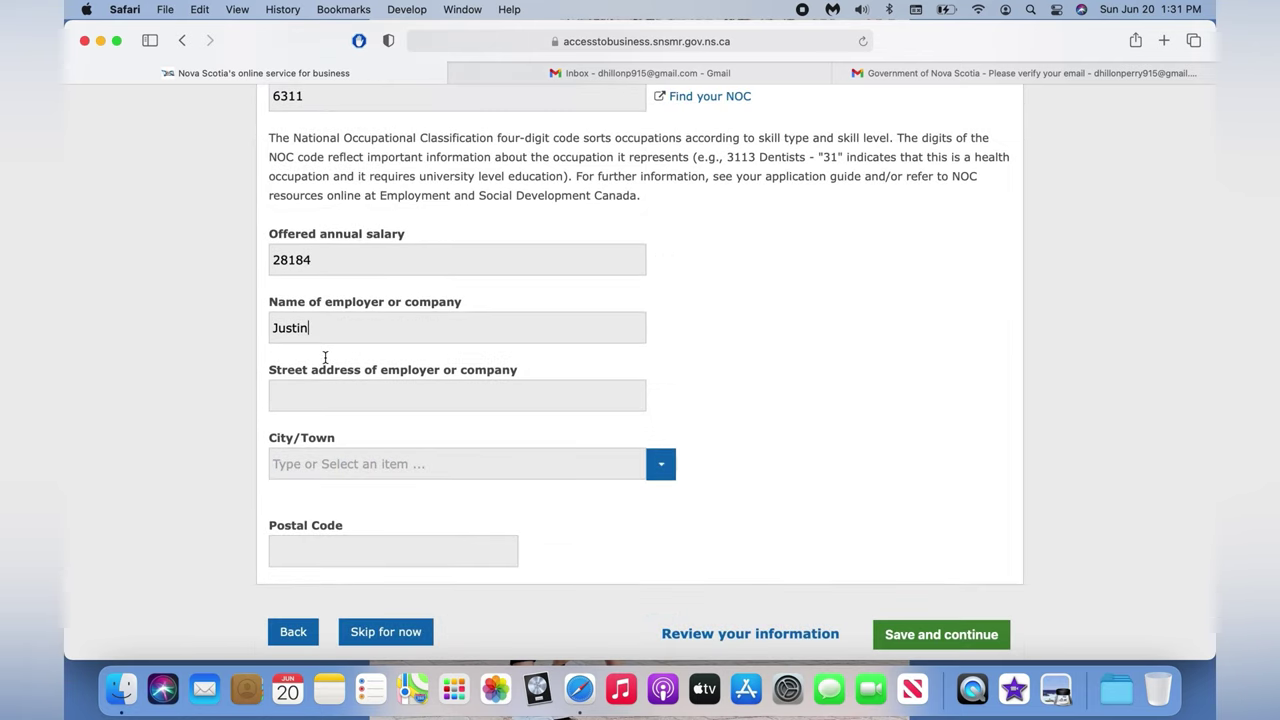
pyautogui.write('Restaurants inc. ')
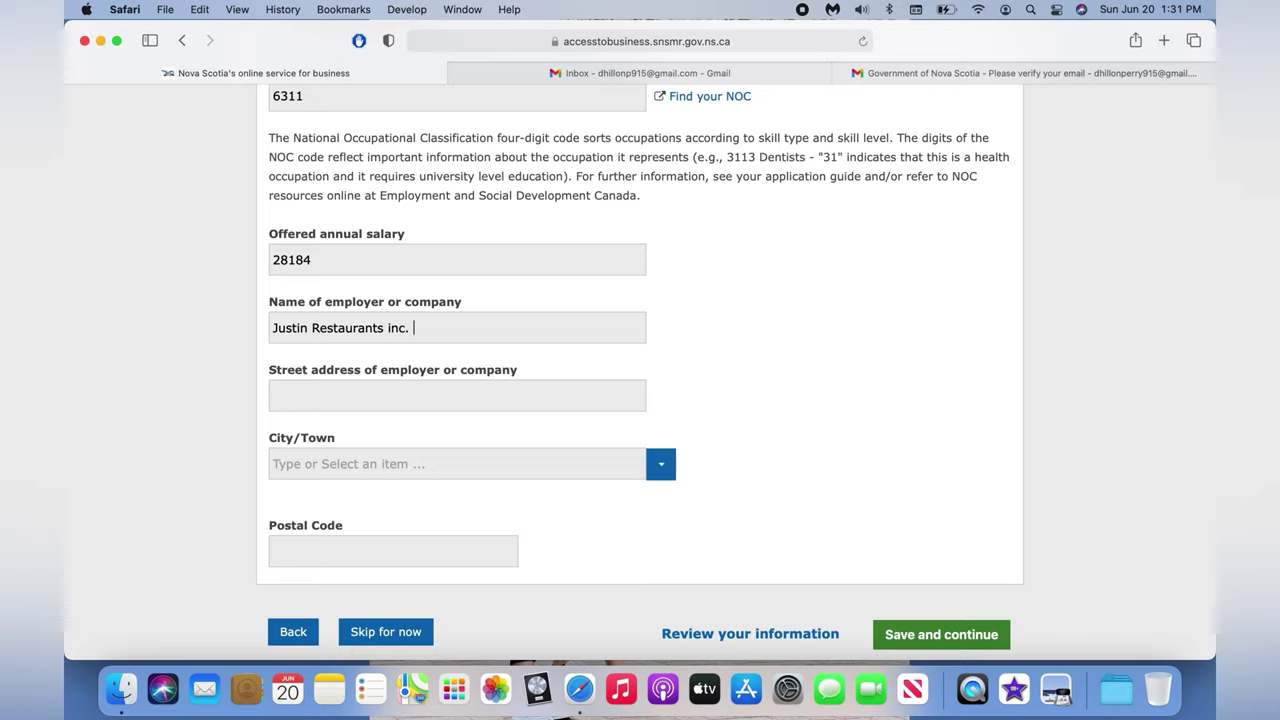
pyautogui.write('o/a Mcdonalds')
pyautogui.click(283, 403)
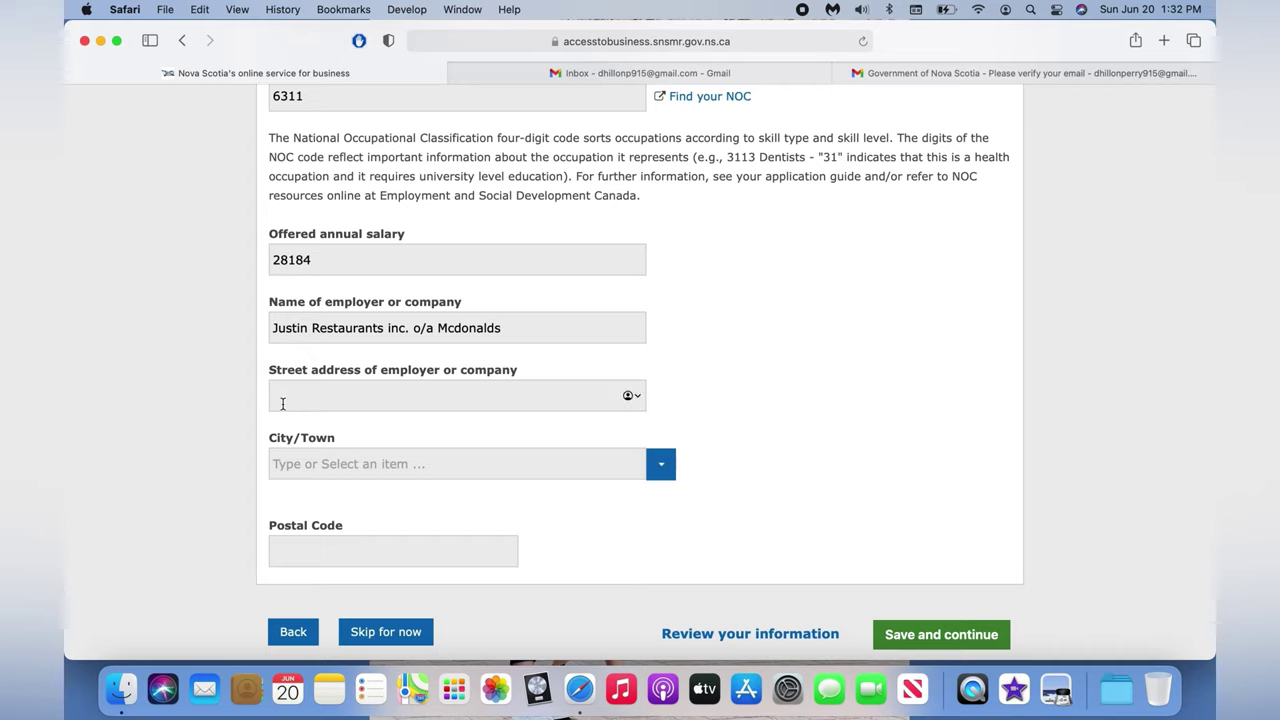
pyautogui.write('704 Reeves Street')
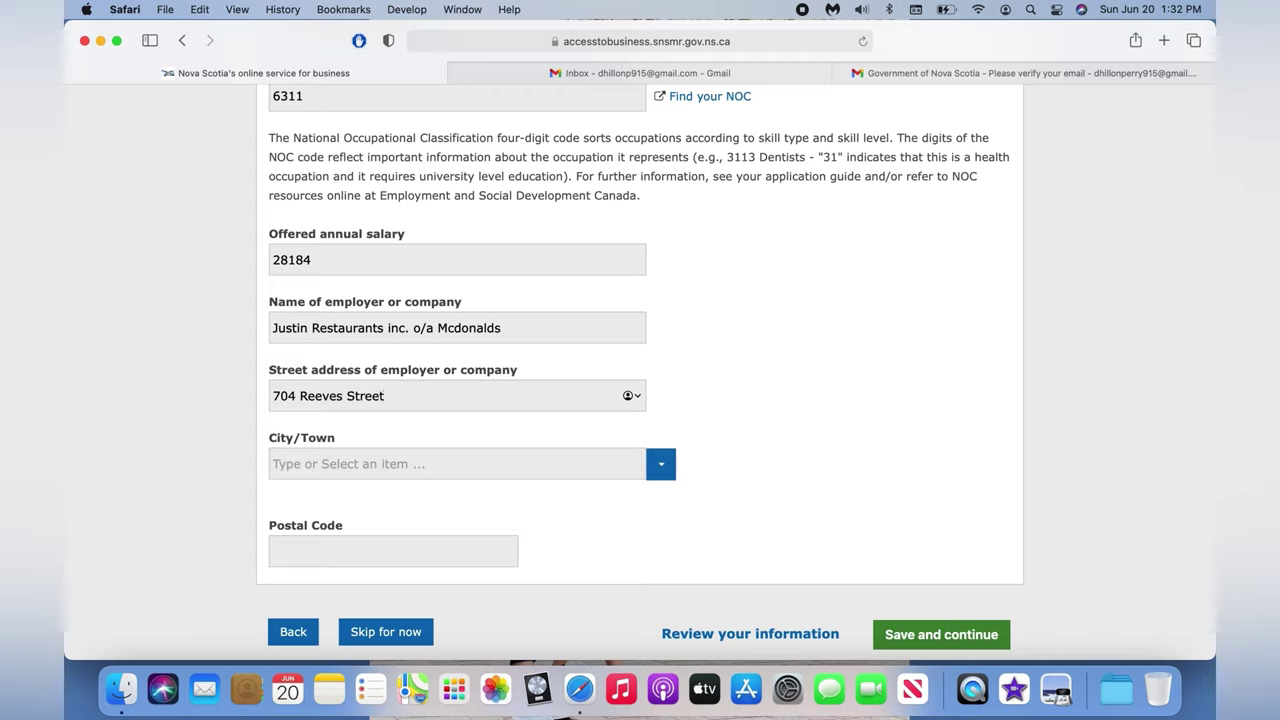
# Step: Choose Port Hawkesbury as the employer's town, add the postal code, and save
pyautogui.click(359, 467)
pyautogui.click(661, 466)
pyautogui.write('p')
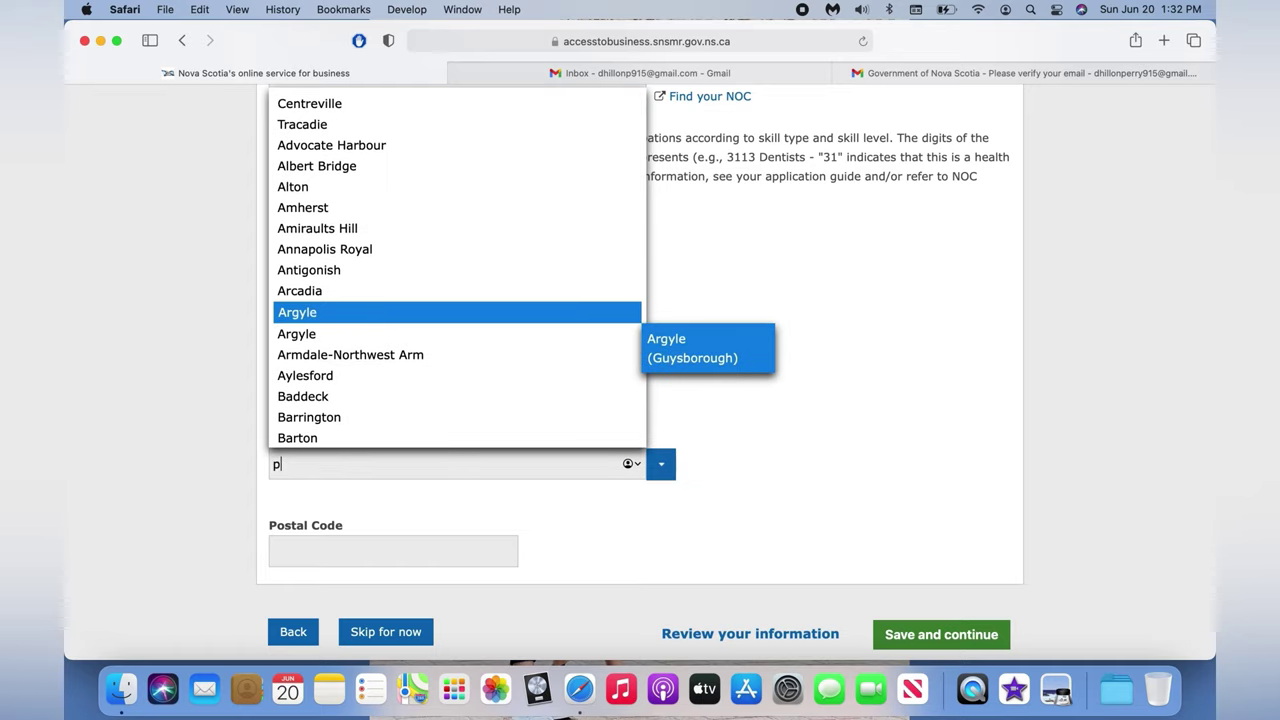
pyautogui.write('ort')
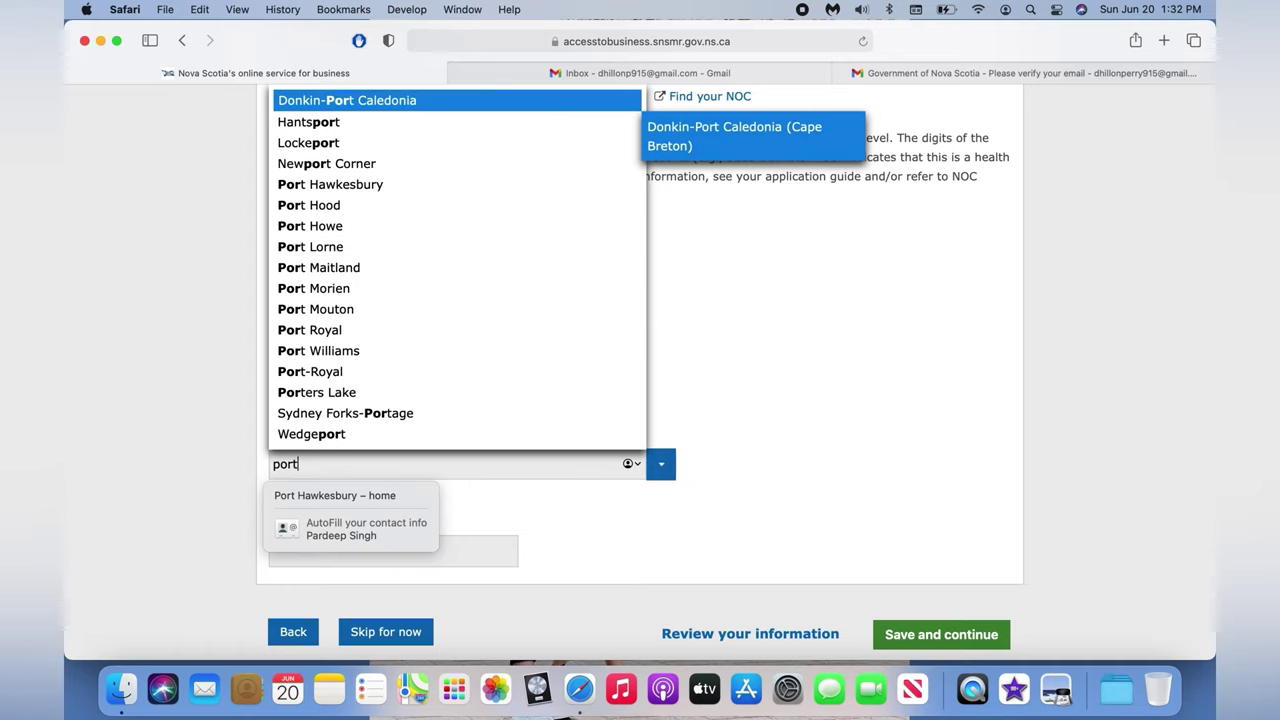
pyautogui.click(352, 184)
pyautogui.scroll(-2, 449, 401)
pyautogui.click(358, 430)
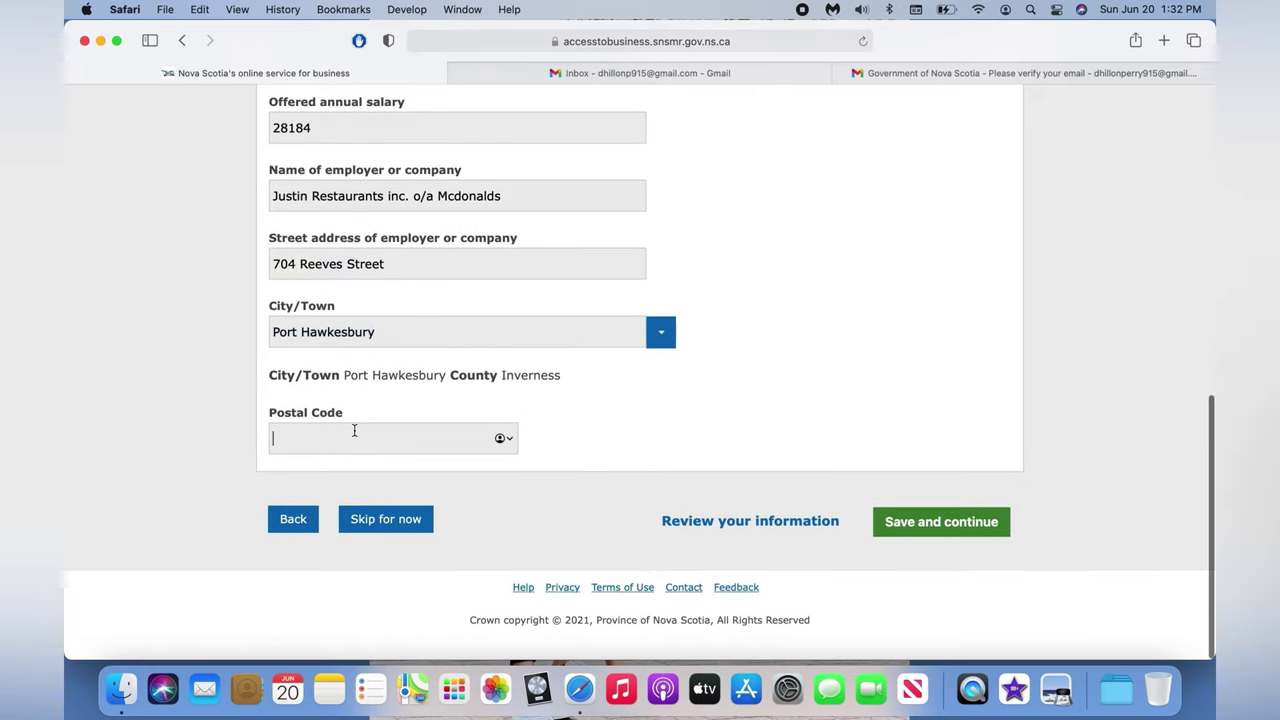
pyautogui.write('B9A ')
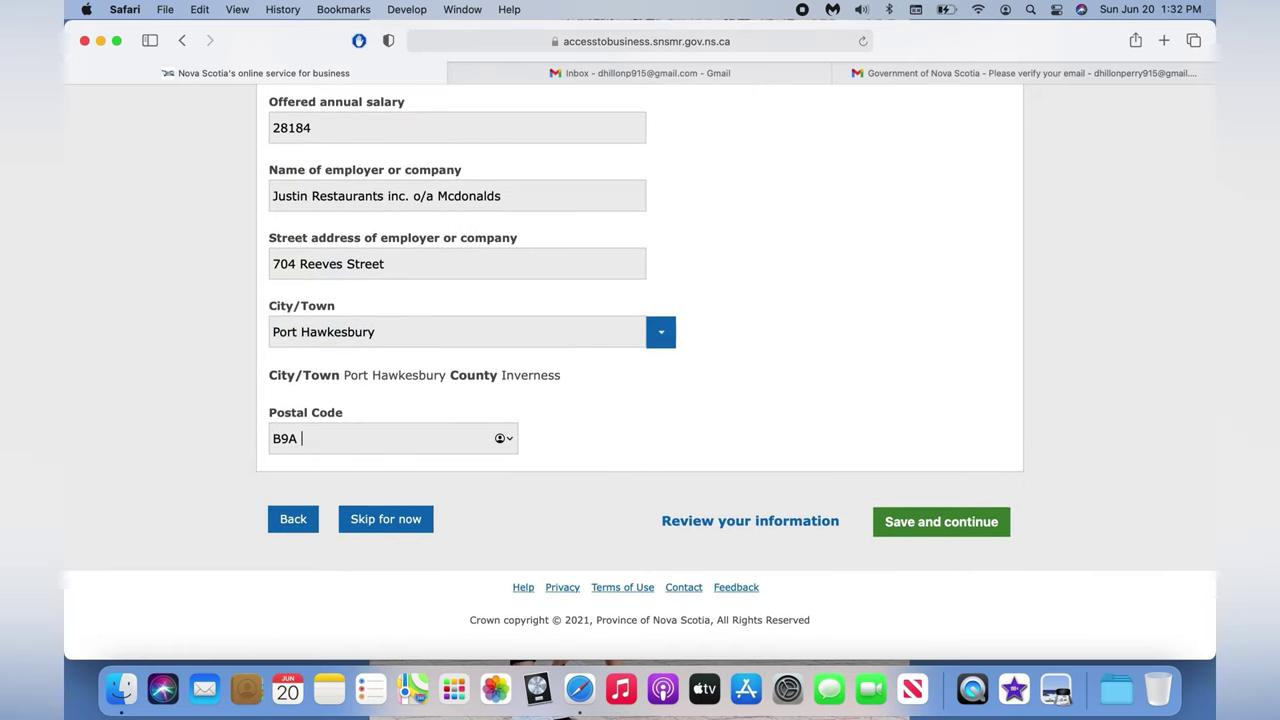
pyautogui.write('2L1')
pyautogui.click(966, 529)
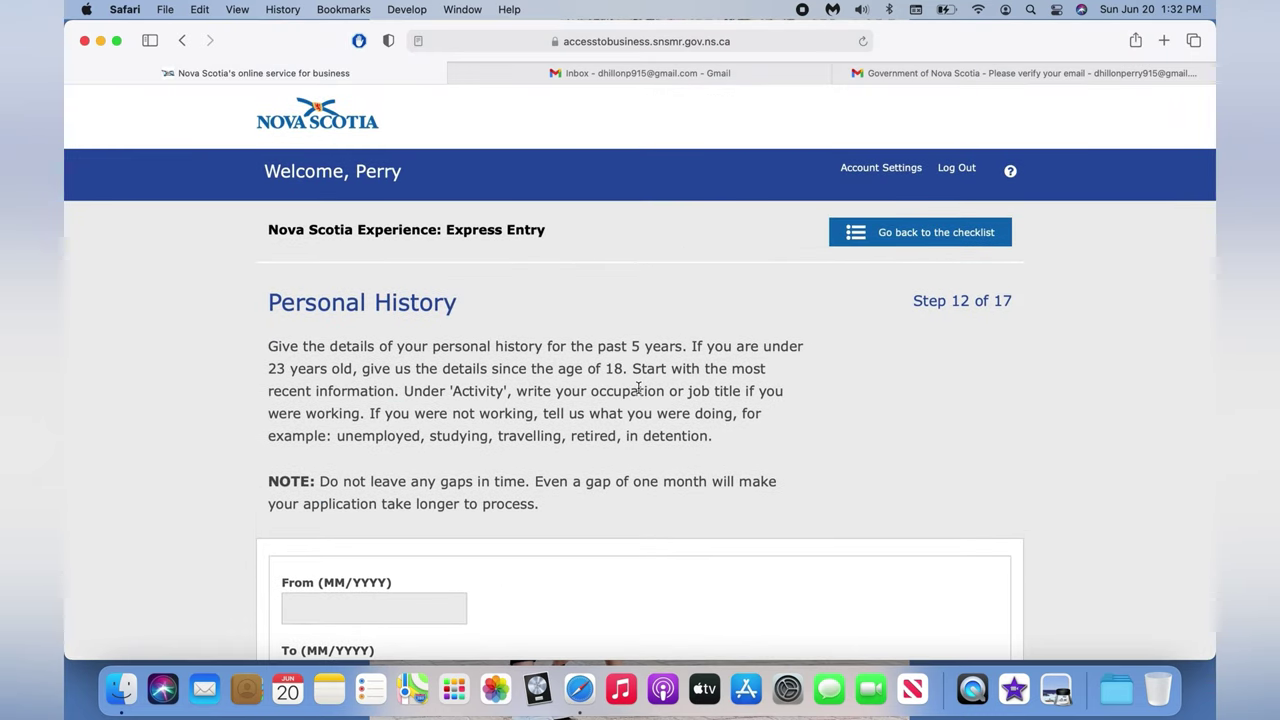
# Step: Set the history entry's period from 05/2020 to 06/2021
pyautogui.scroll(-10, 638, 390)
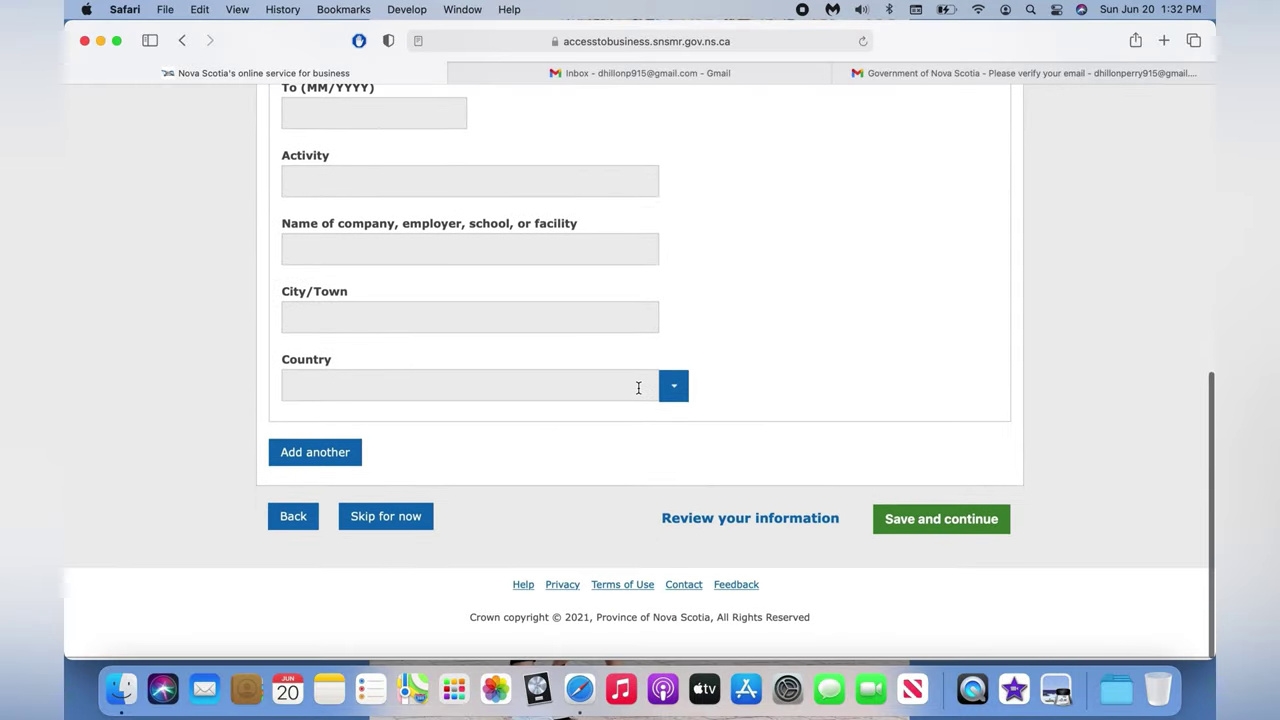
pyautogui.scroll(3, 640, 392)
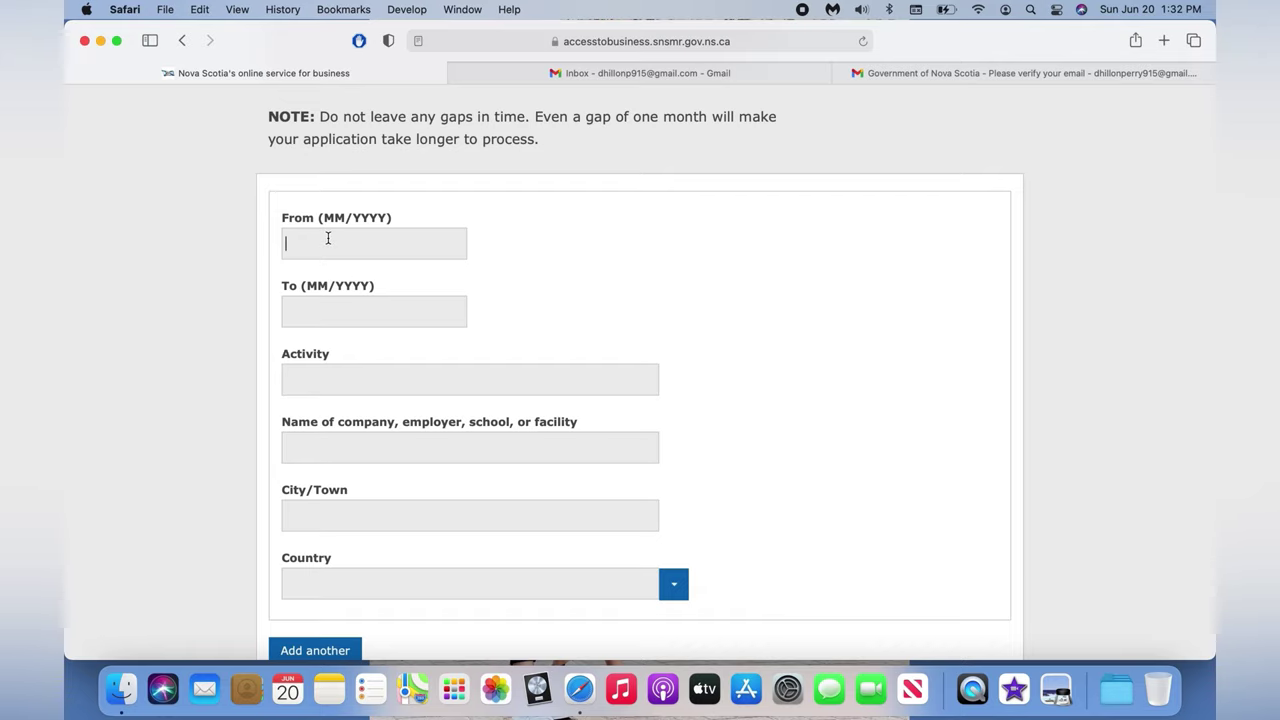
pyautogui.click(328, 238)
pyautogui.write('05')
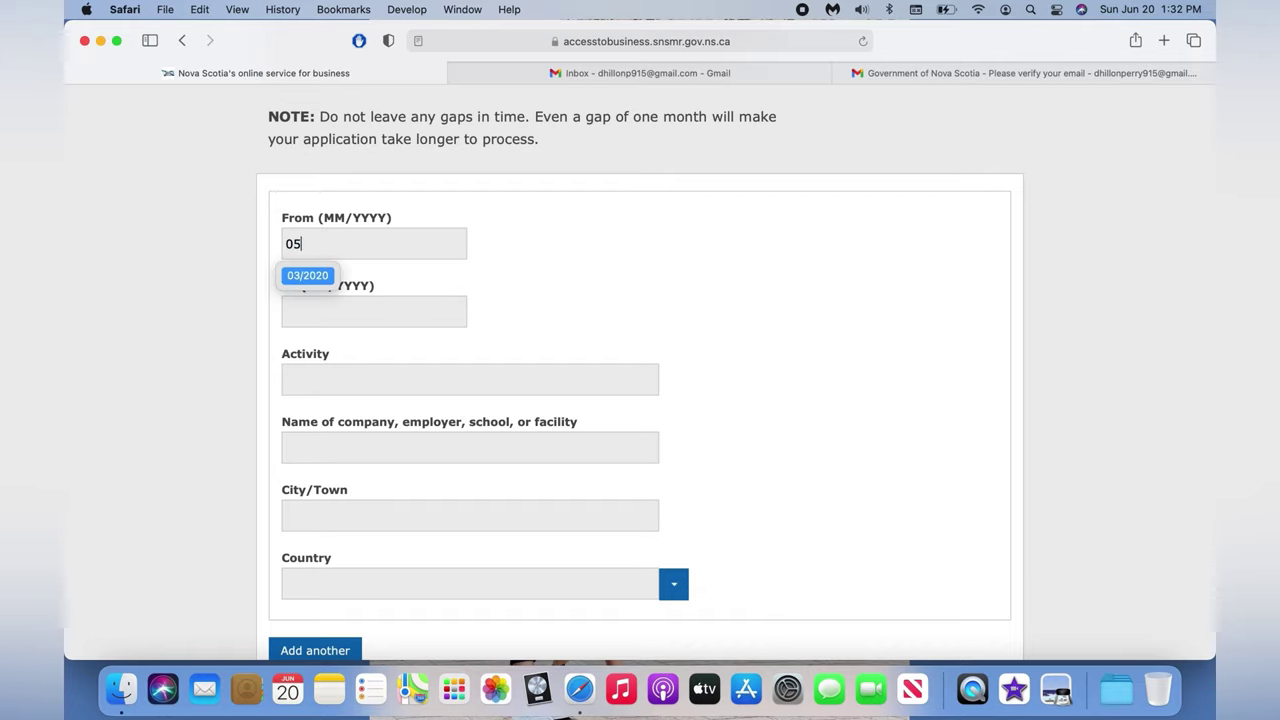
pyautogui.write('/2020')
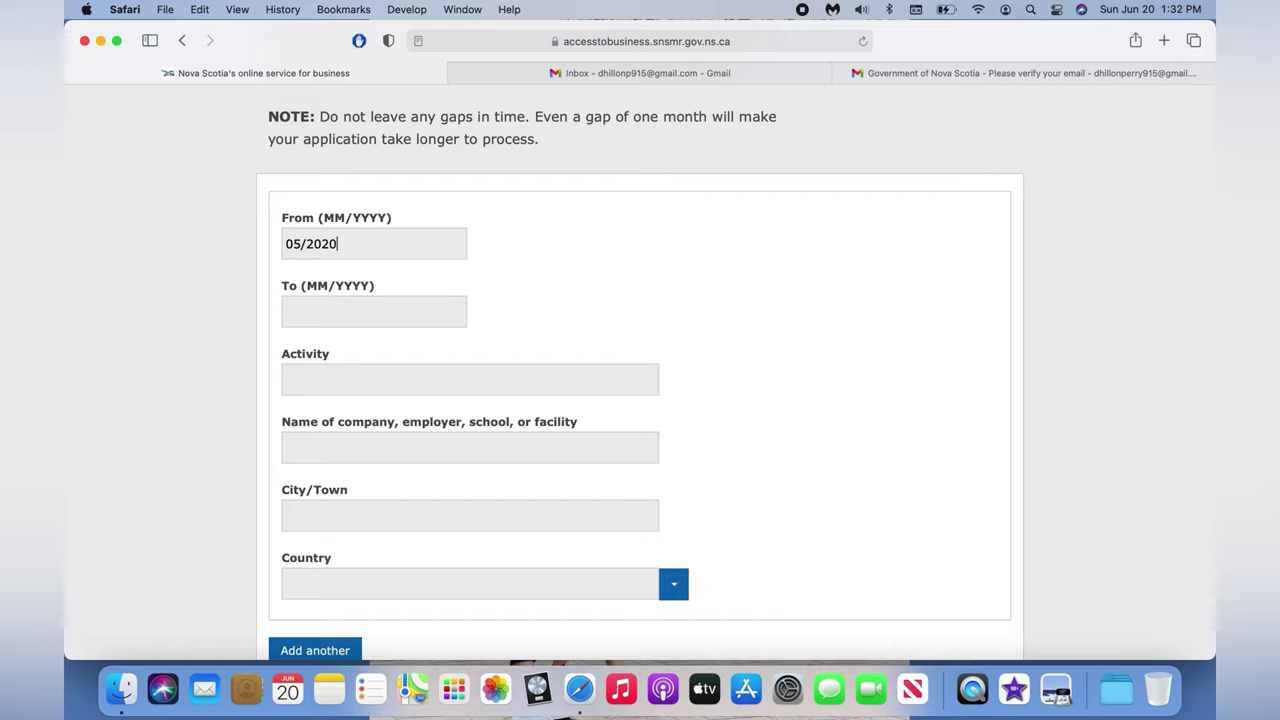
pyautogui.click(314, 318)
pyautogui.write('01')
pyautogui.write('/')
pyautogui.press('BackSpace')
pyautogui.press('BackSpace')
pyautogui.write('6/2021')
# Step: Enter activity Food Service Supervisor and begin typing the employer name
pyautogui.click(313, 372)
pyautogui.write('Food Serviuce')
pyautogui.press('BackSpace')
pyautogui.press('BackSpace')
pyautogui.press('BackSpace')
pyautogui.write('ce Supervisor')
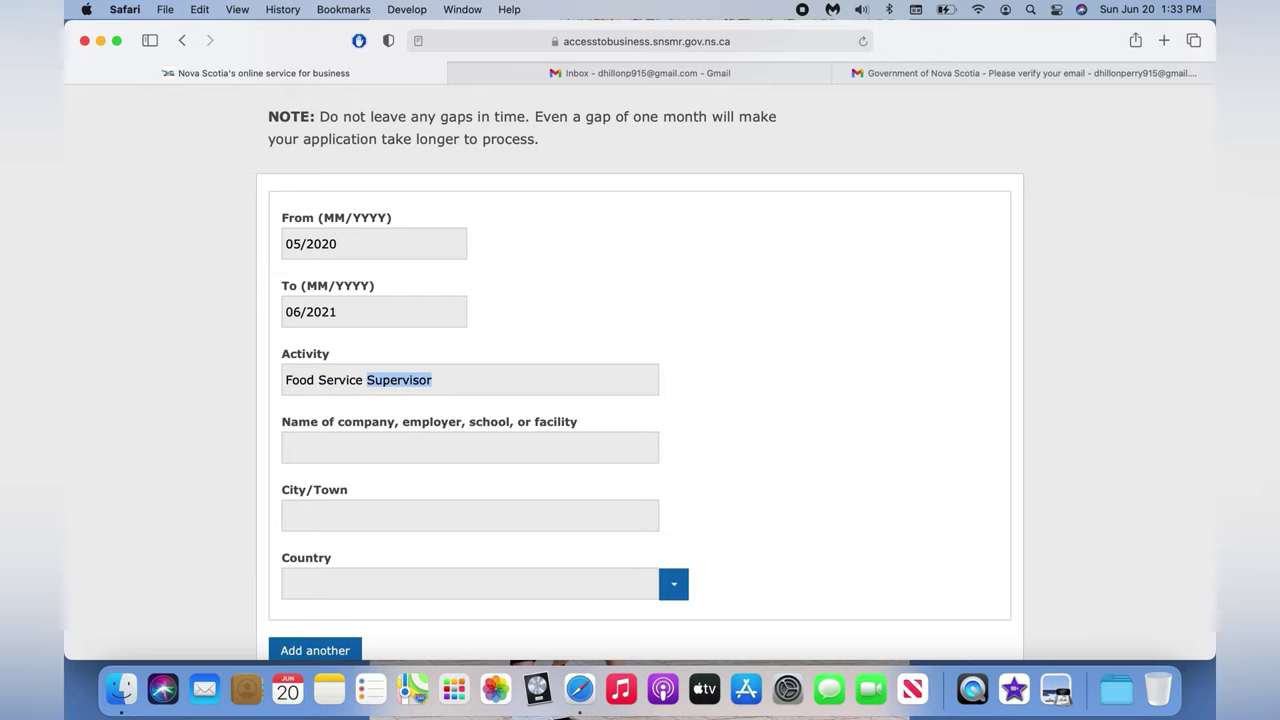
pyautogui.press('Tab')
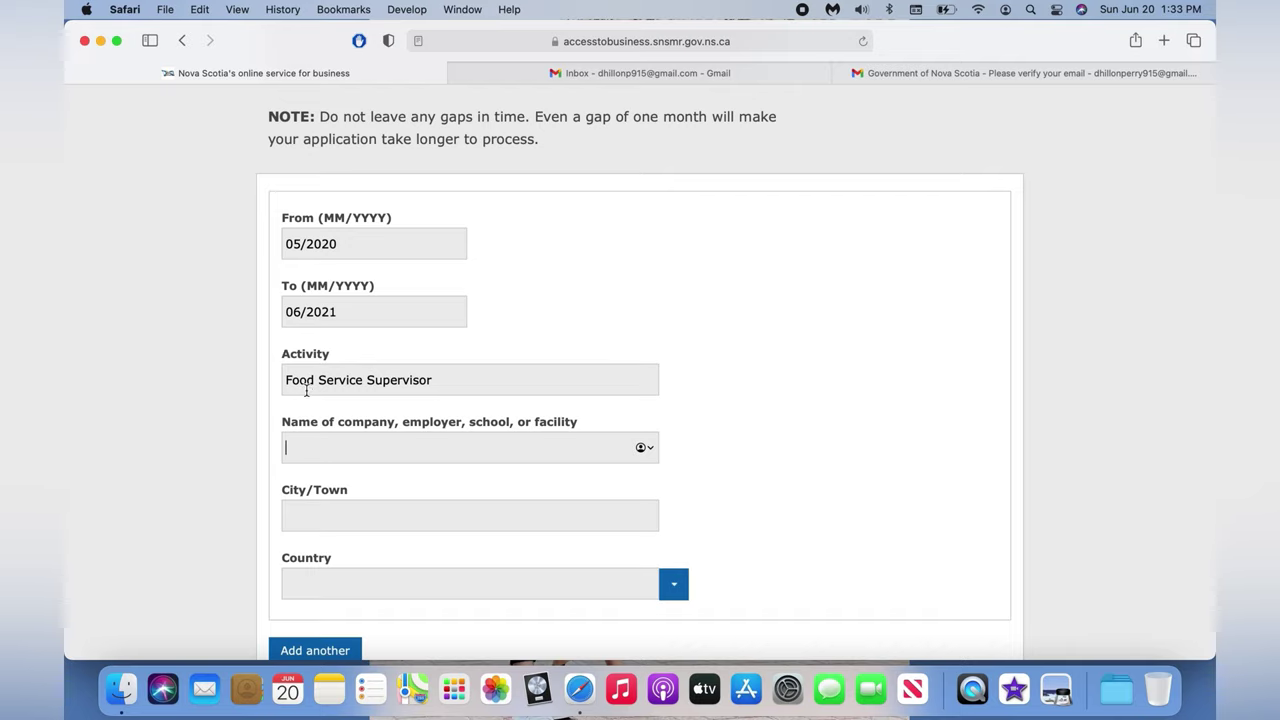
pyautogui.write('Justin')
pyautogui.scroll(3, 400, 450)
# Step: Complete the company name as Restaurants Inc. o/a Mcdonalds
pyautogui.scroll(-3, 400, 450)
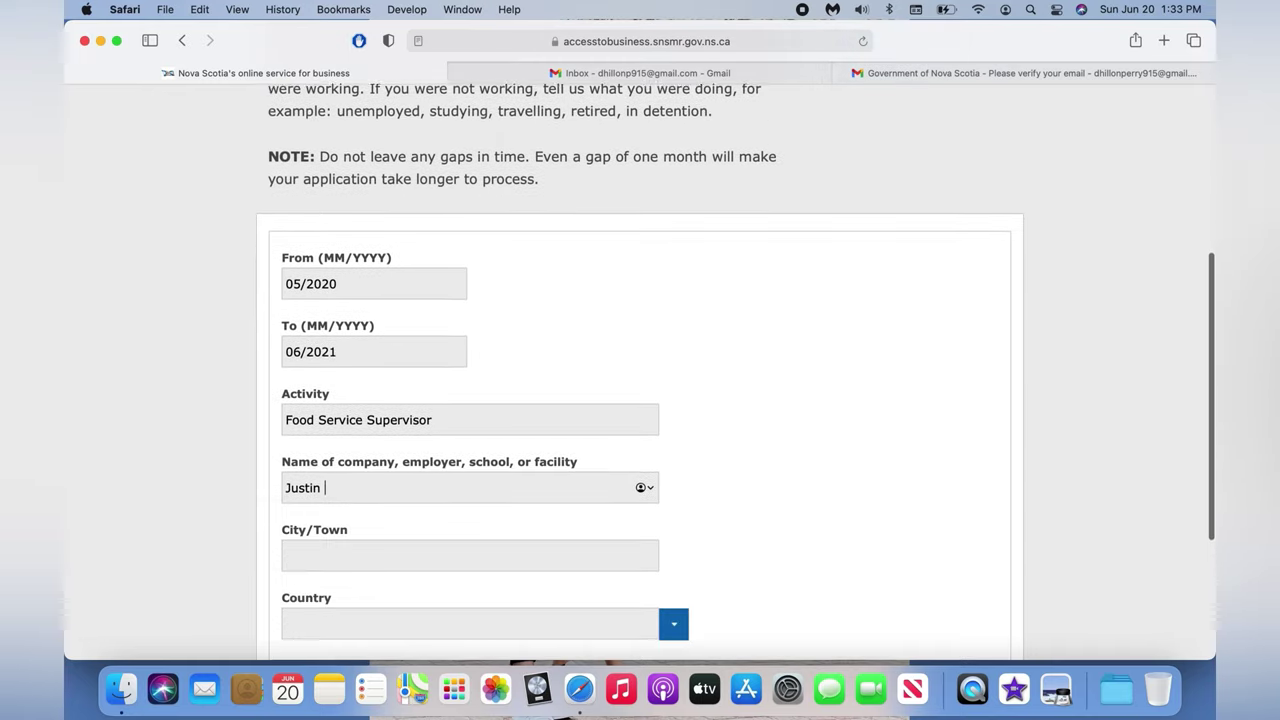
pyautogui.write('Re')
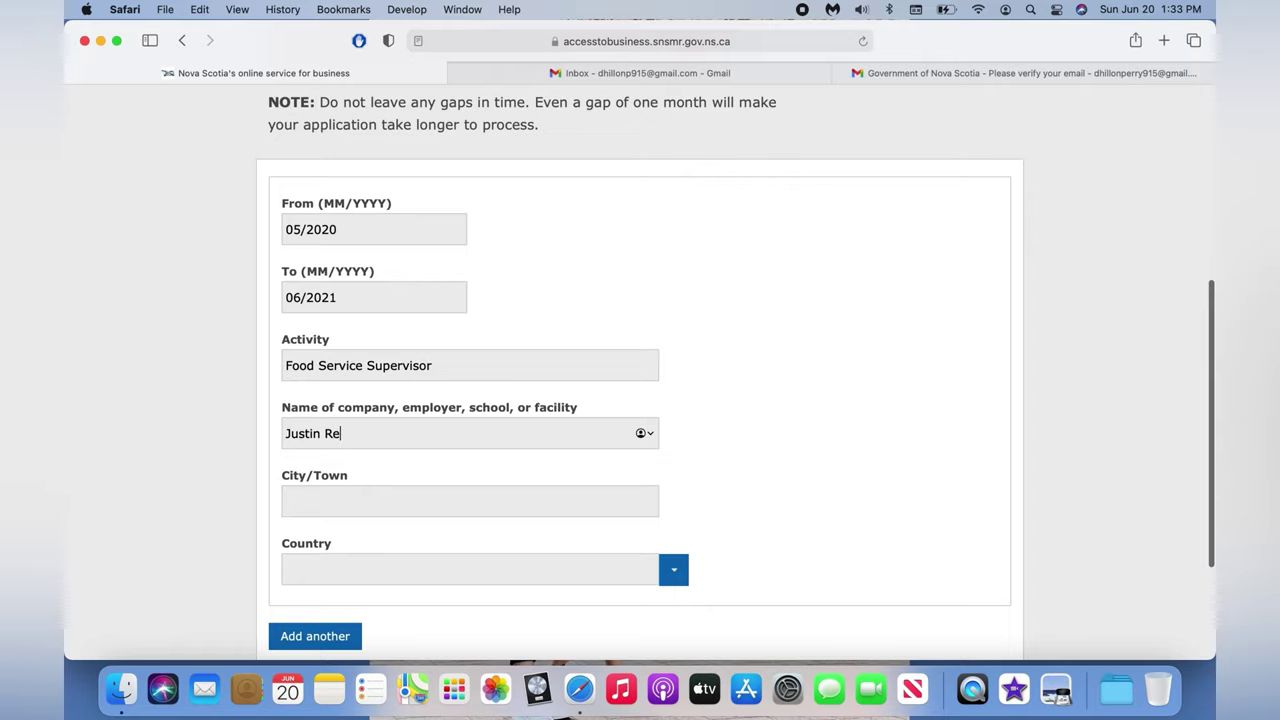
pyautogui.write('staurants')
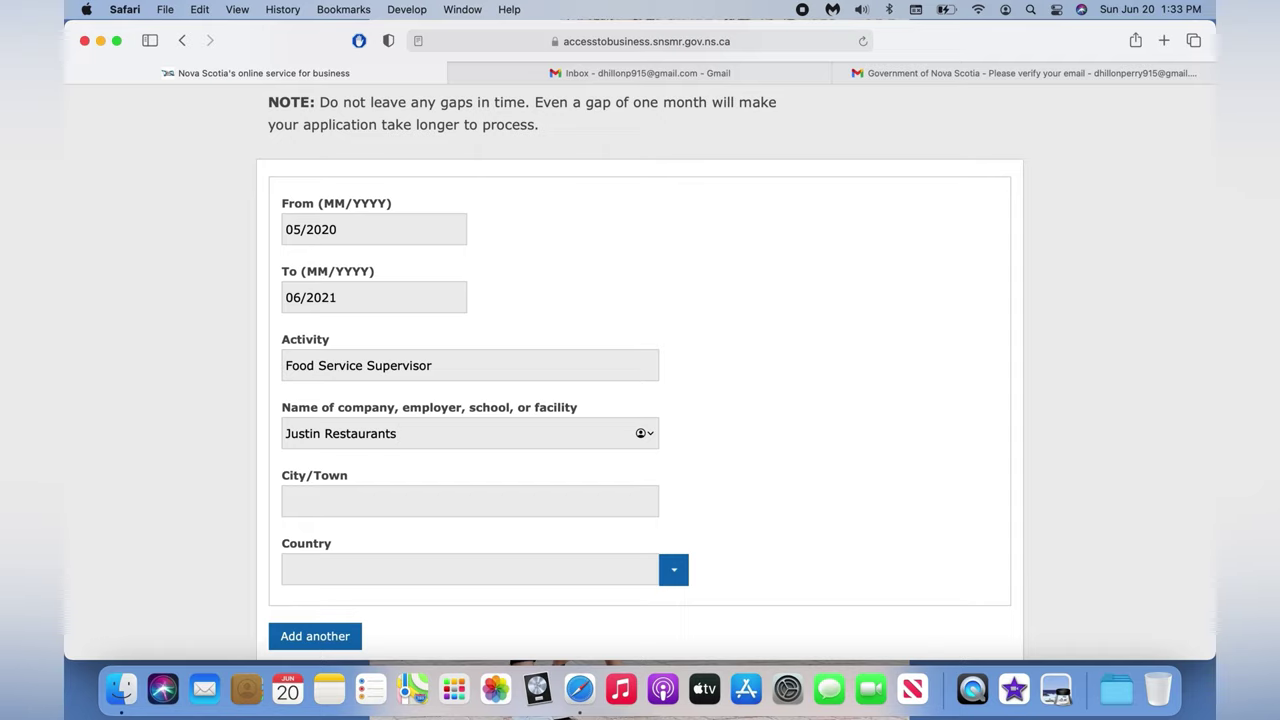
pyautogui.write('Inc. o/a Mcdonalds')
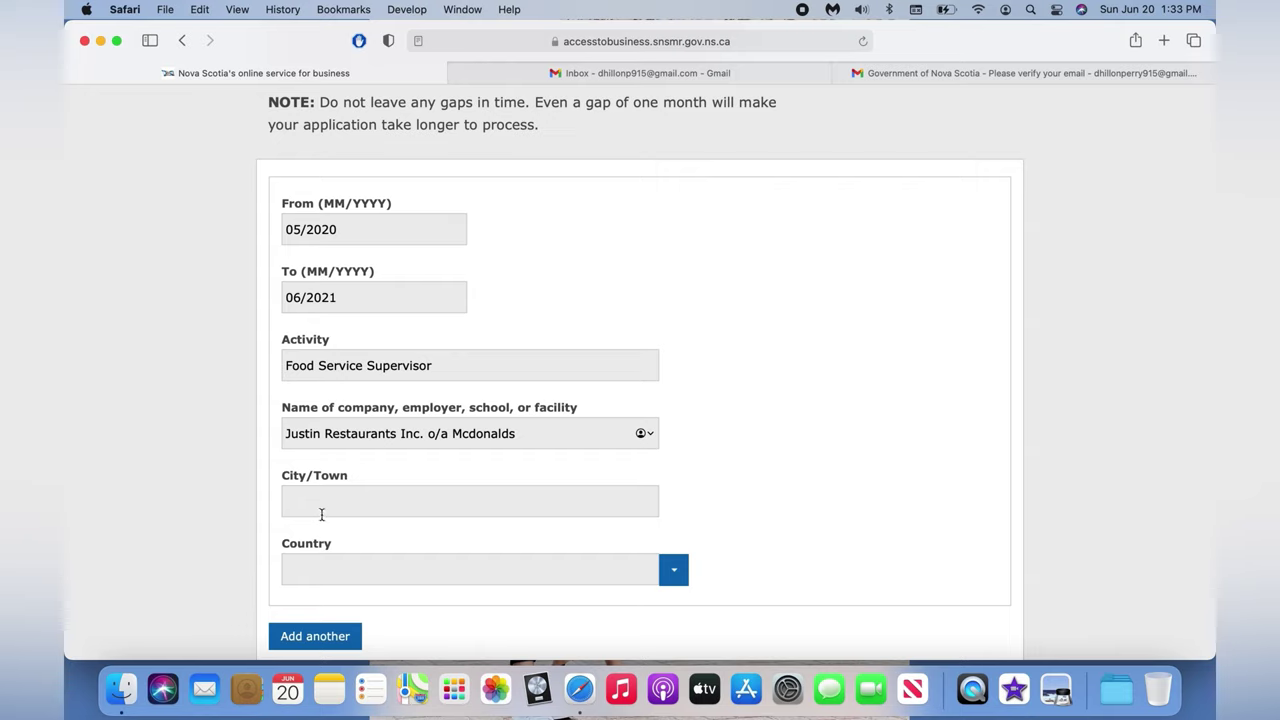
# Step: Set city Port Hawkesbury and country Canada, then skip the step for now
pyautogui.click(321, 512)
pyautogui.write('Port H')
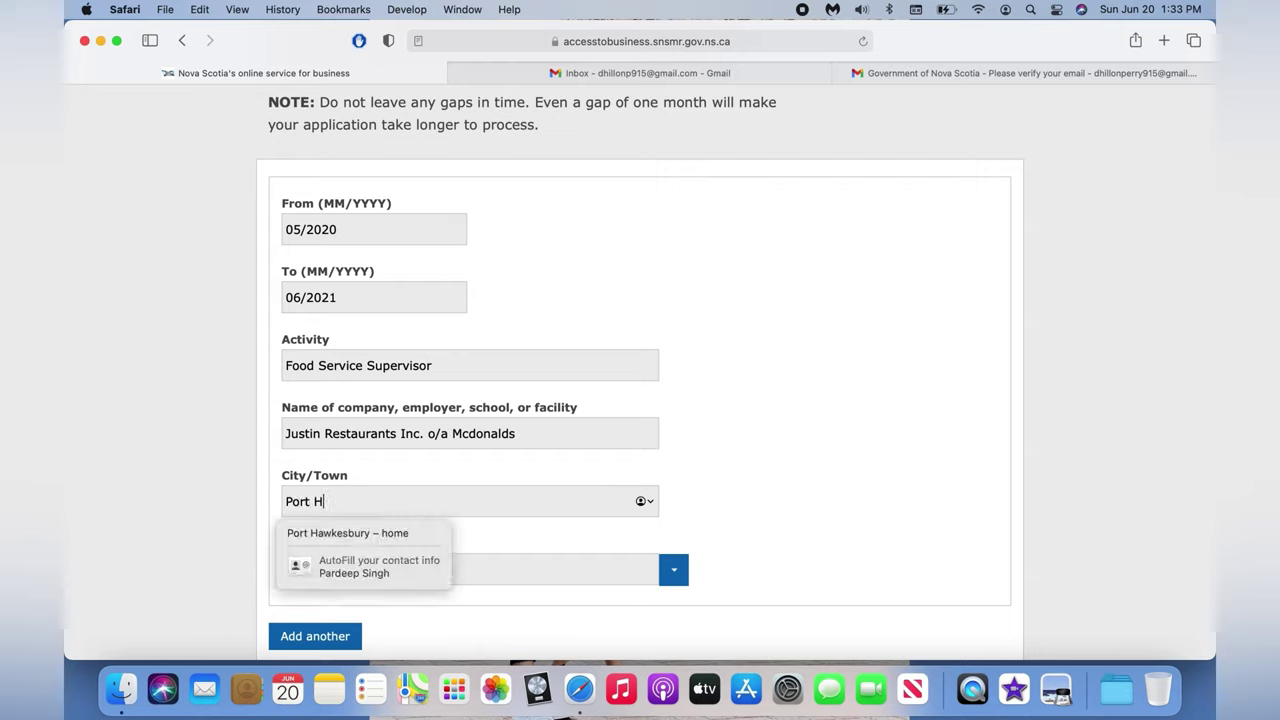
pyautogui.write('awkesbury')
pyautogui.click(209, 503)
pyautogui.scroll(-3, 209, 503)
pyautogui.click(336, 429)
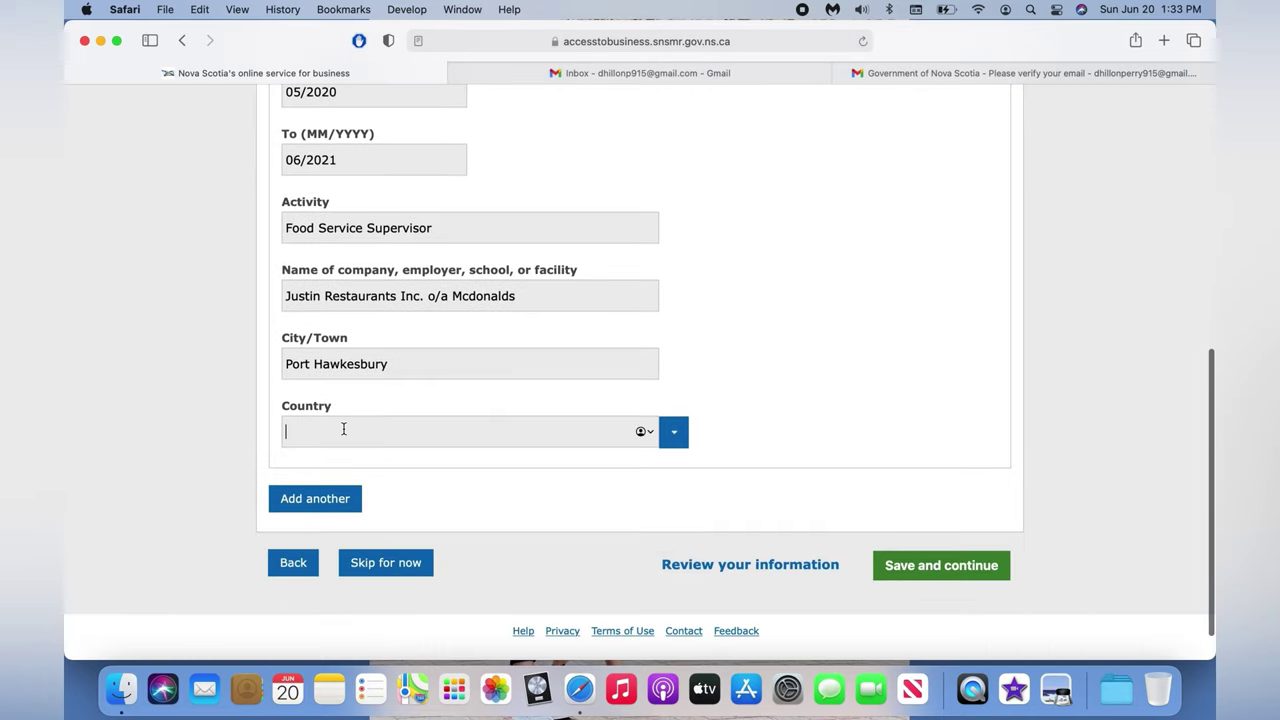
pyautogui.write('ca')
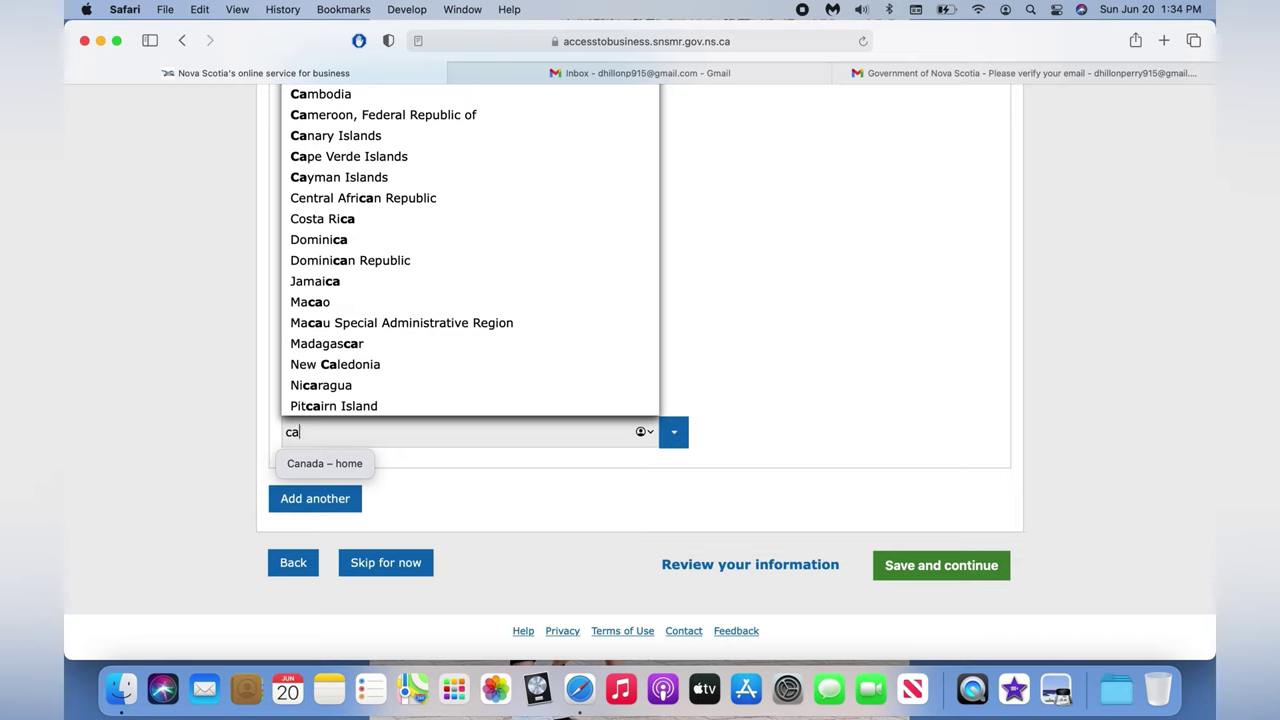
pyautogui.scroll(3, 363, 152)
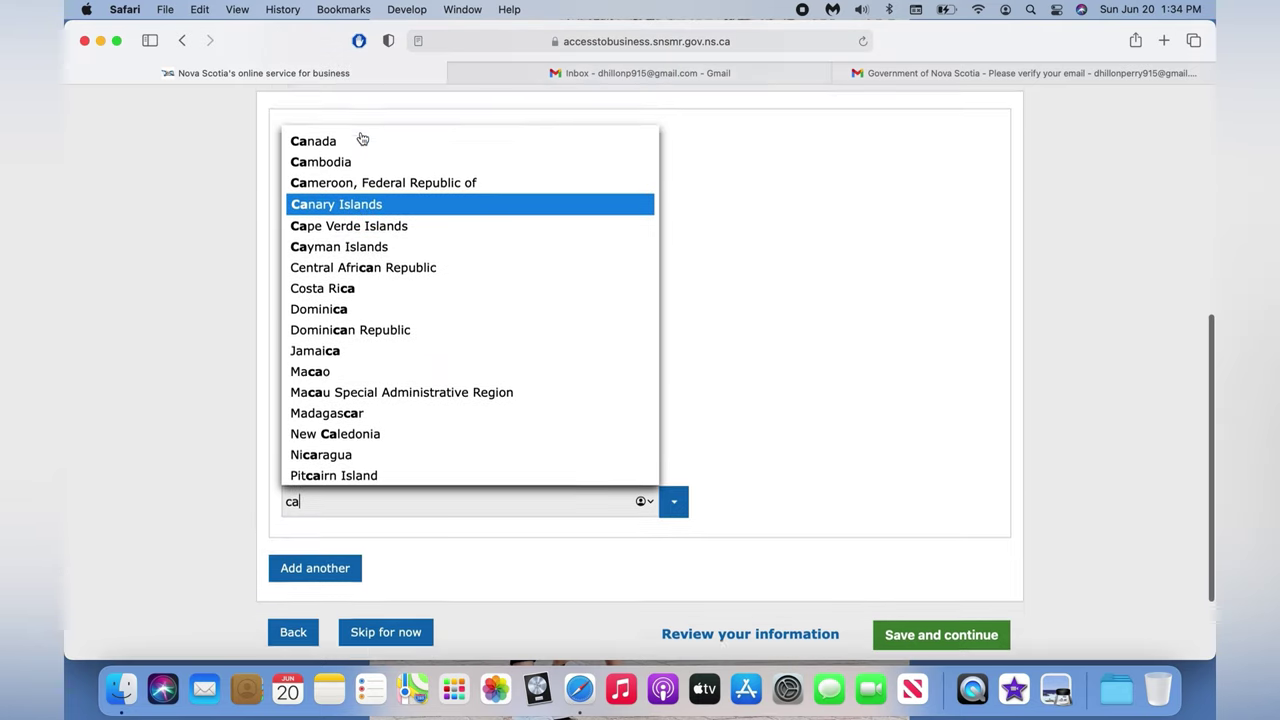
pyautogui.click(363, 172)
pyautogui.click(834, 428)
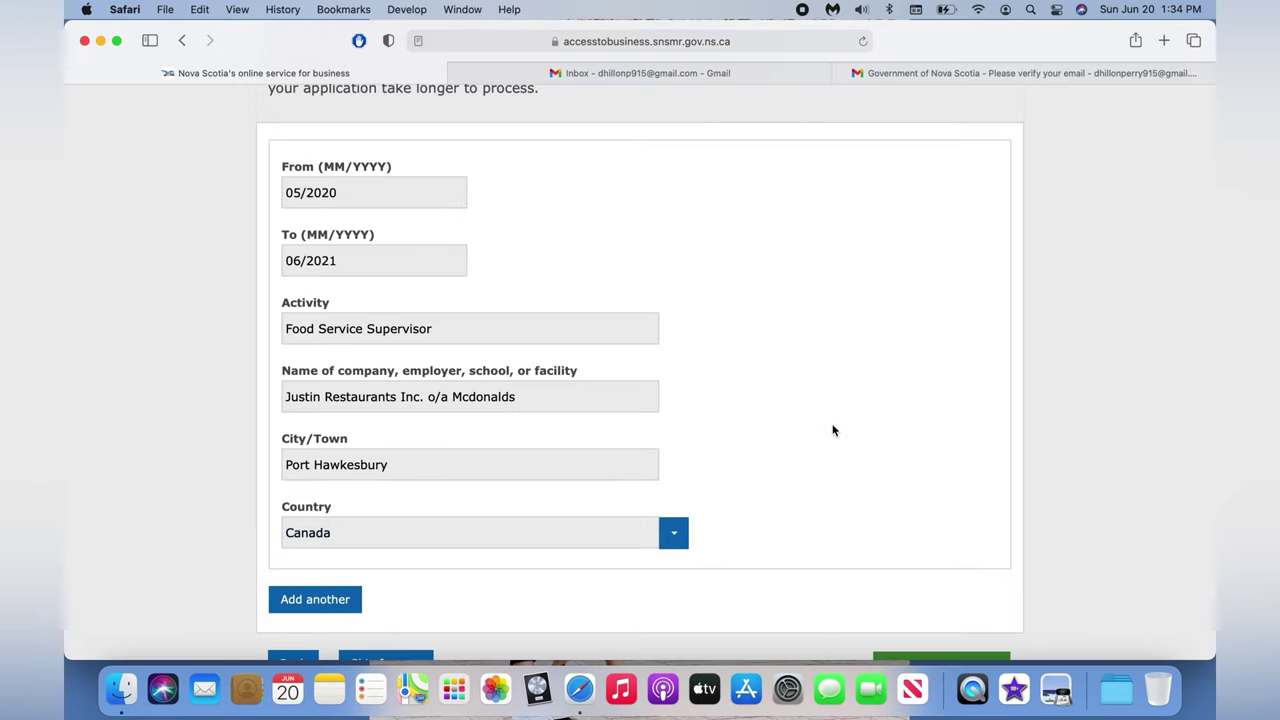
pyautogui.scroll(-3, 834, 429)
pyautogui.click(405, 517)
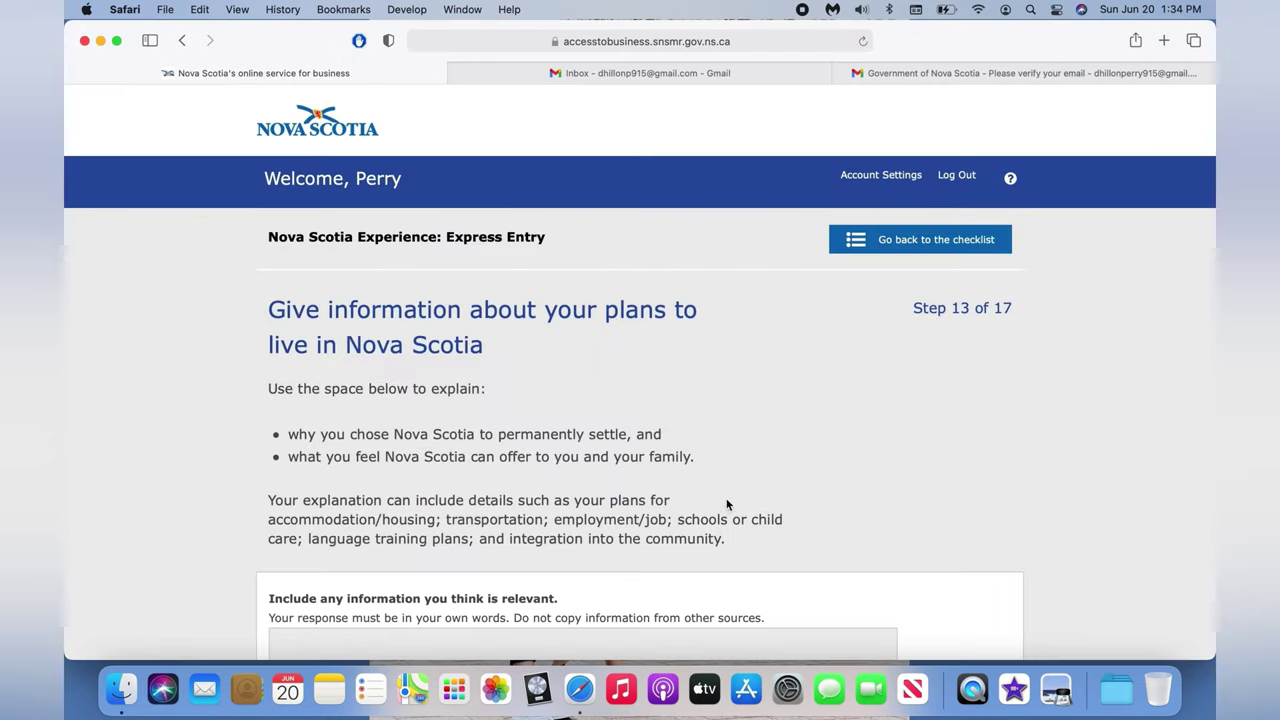
# Step: Leave the settlement plans unanswered and answer No to whether someone helped
pyautogui.scroll(-4, 724, 498)
pyautogui.scroll(-3, 368, 363)
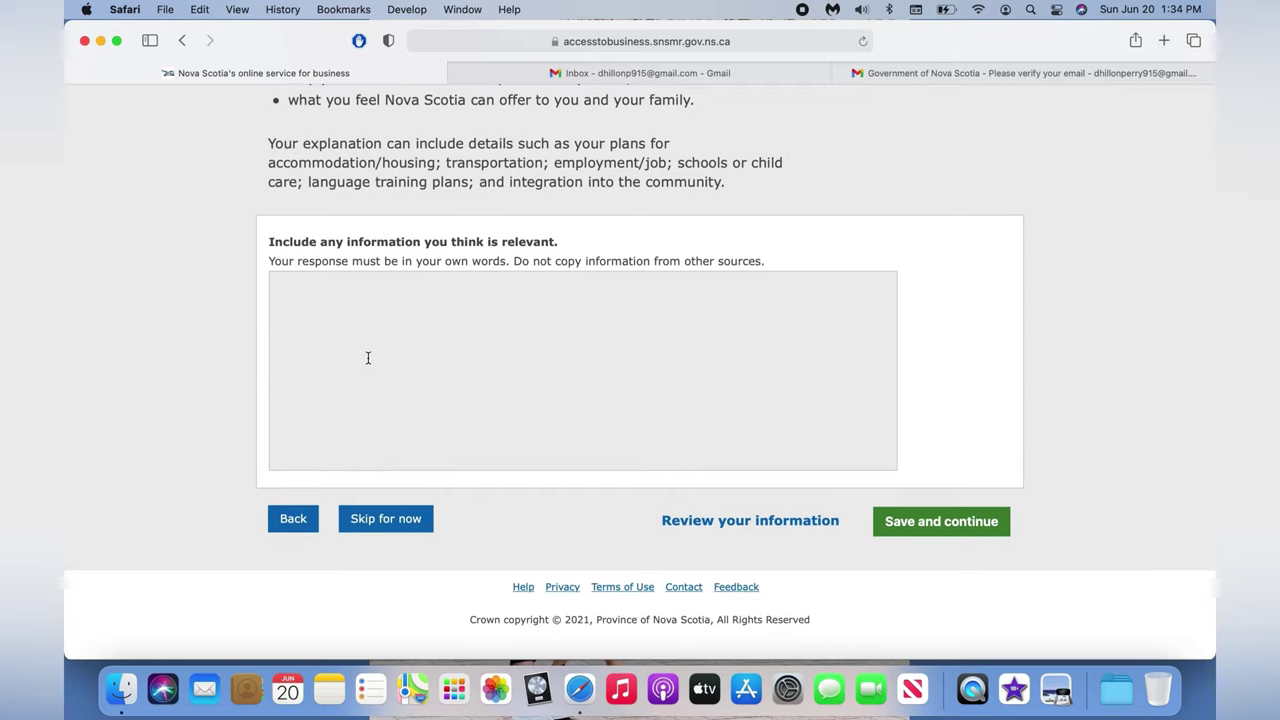
pyautogui.click(309, 281)
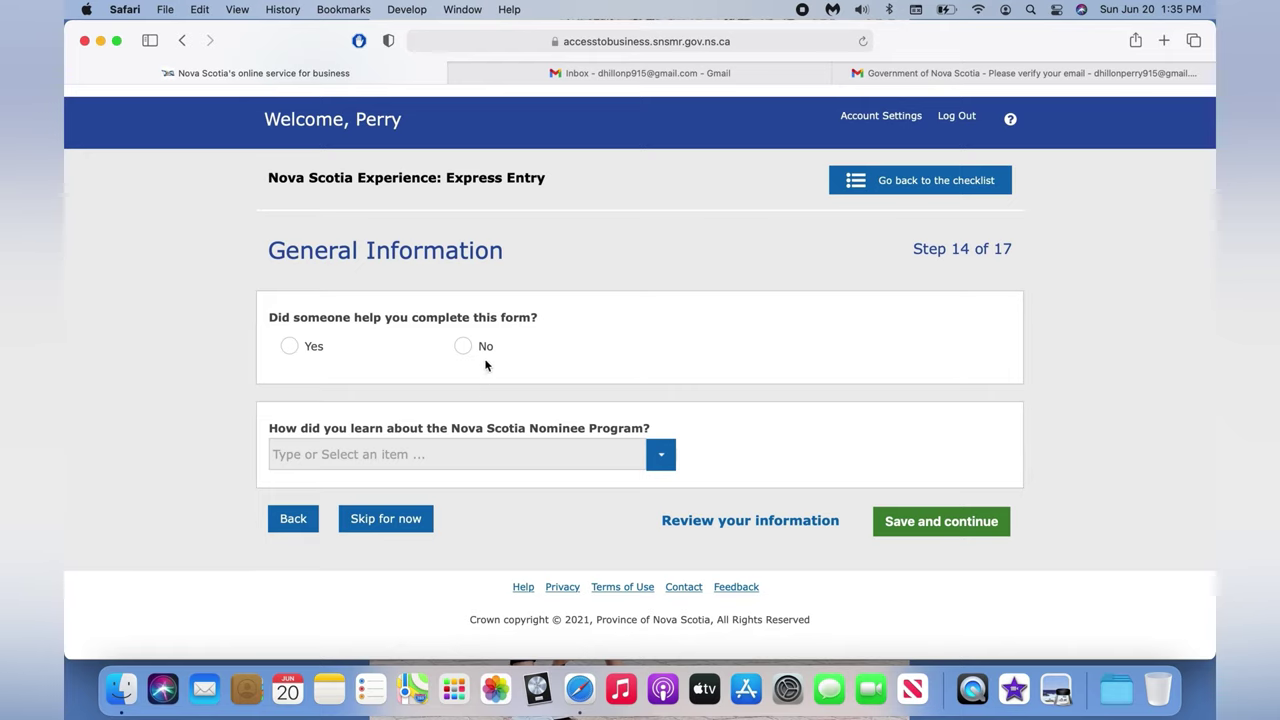
pyautogui.click(464, 347)
# Step: Choose Friend as how you learned about the program and save General Information
pyautogui.scroll(2, 622, 373)
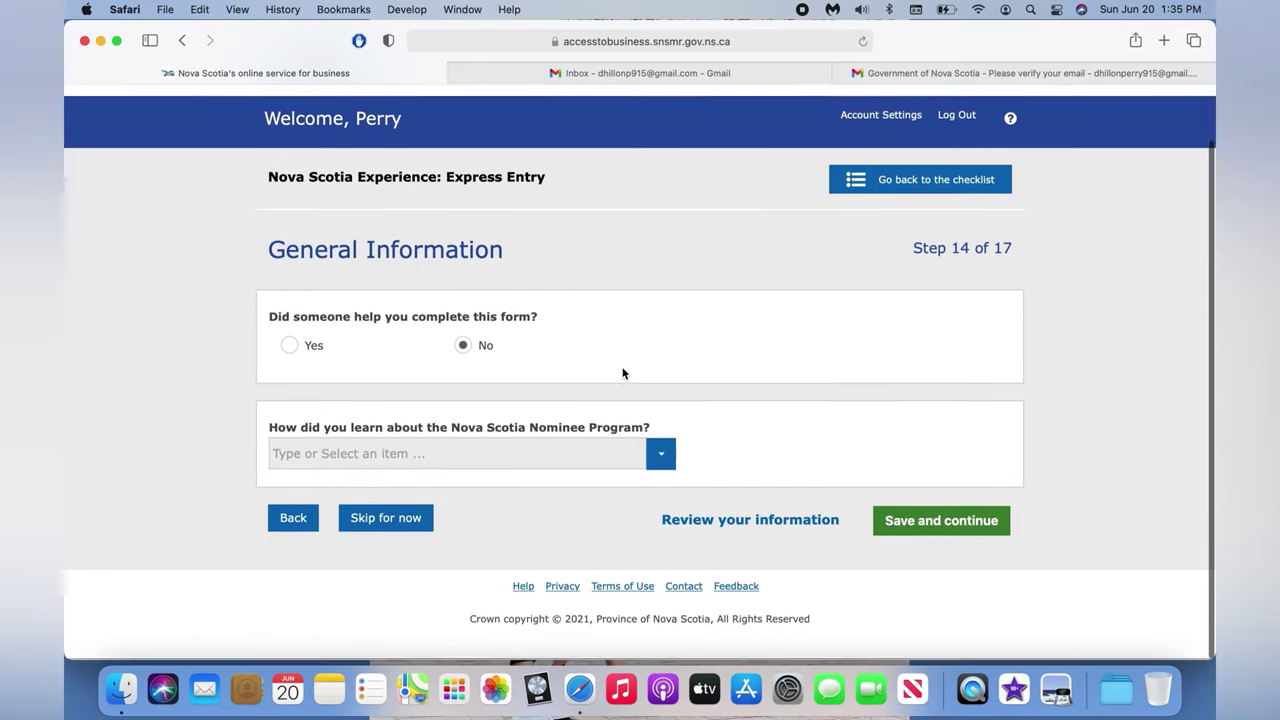
pyautogui.click(665, 462)
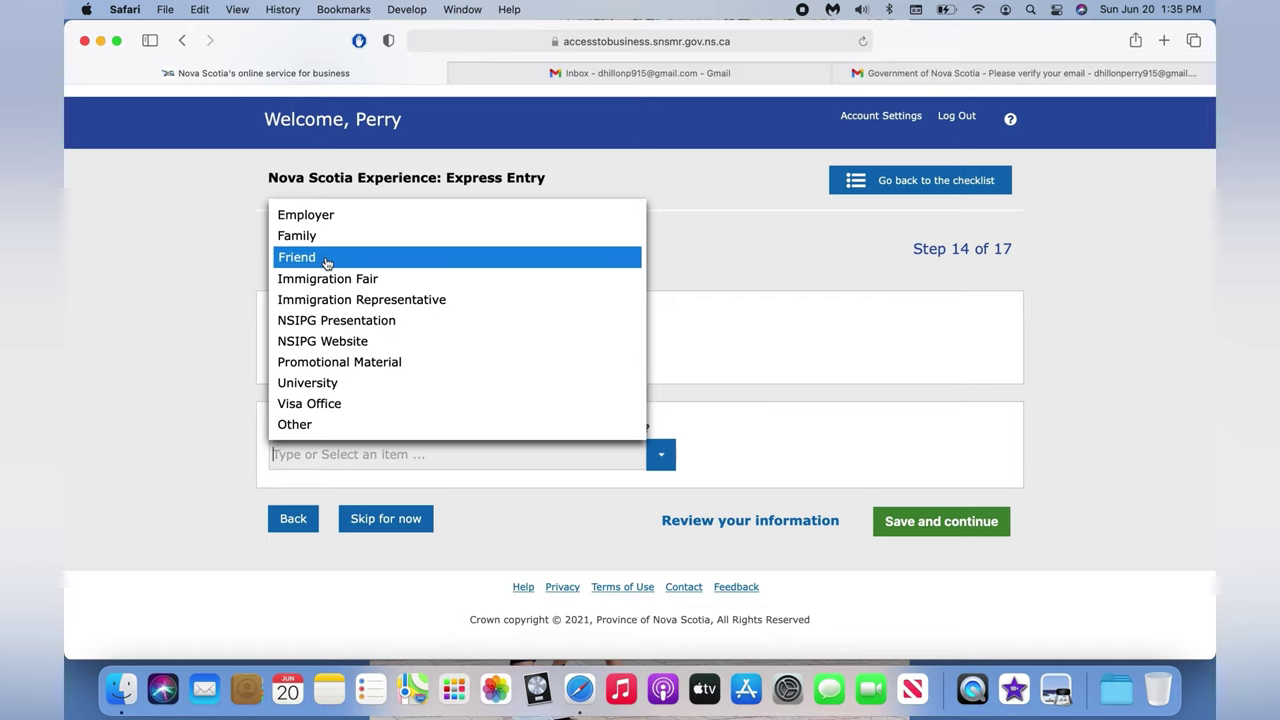
pyautogui.click(326, 258)
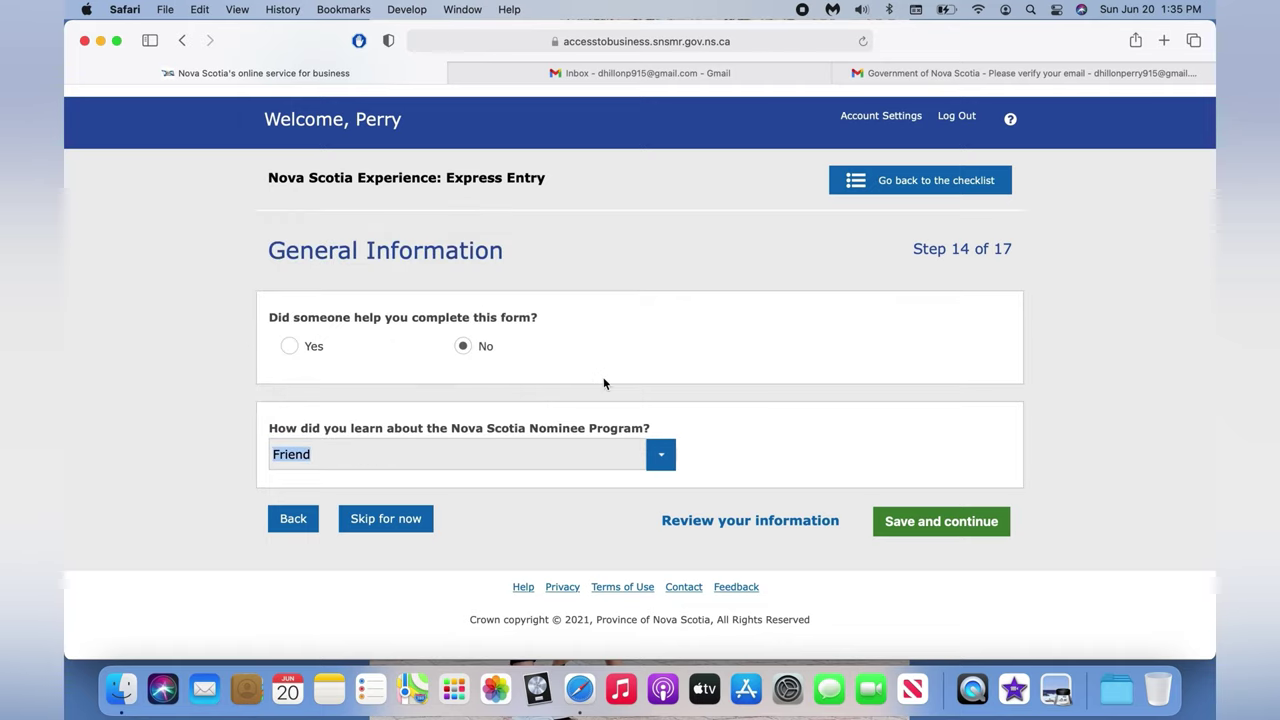
pyautogui.click(926, 522)
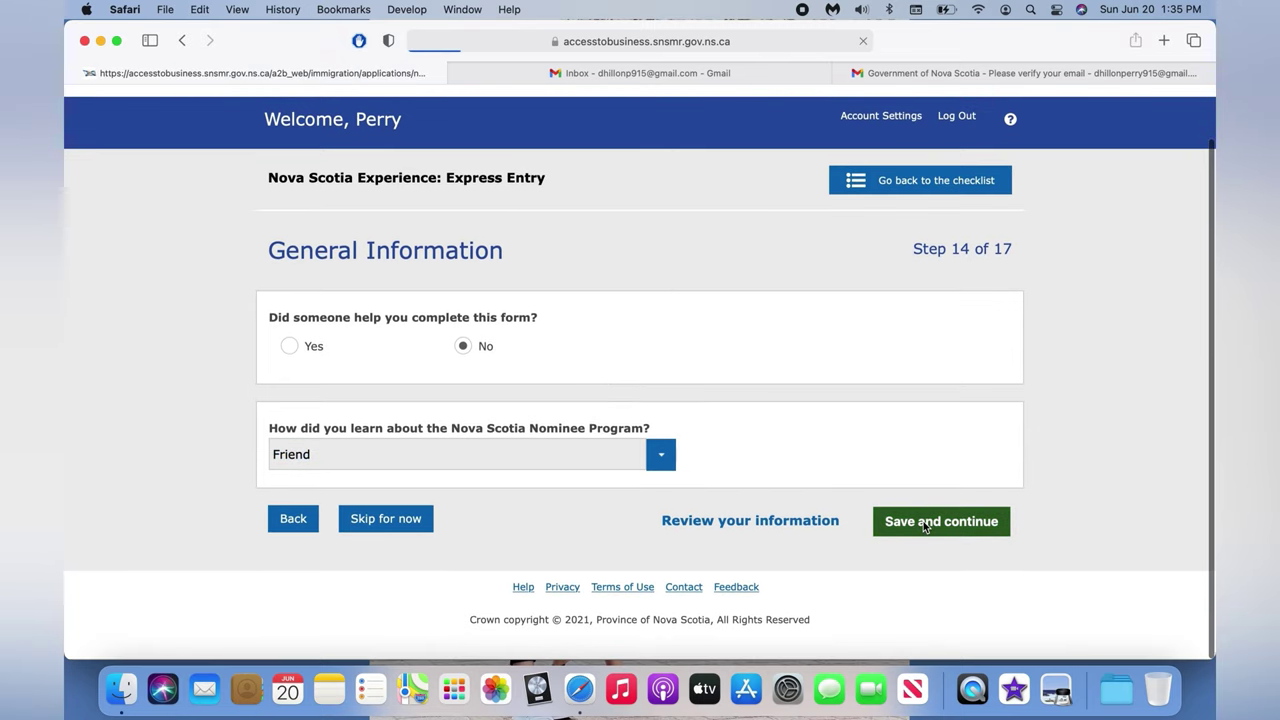
pyautogui.scroll(-15, 325, 430)
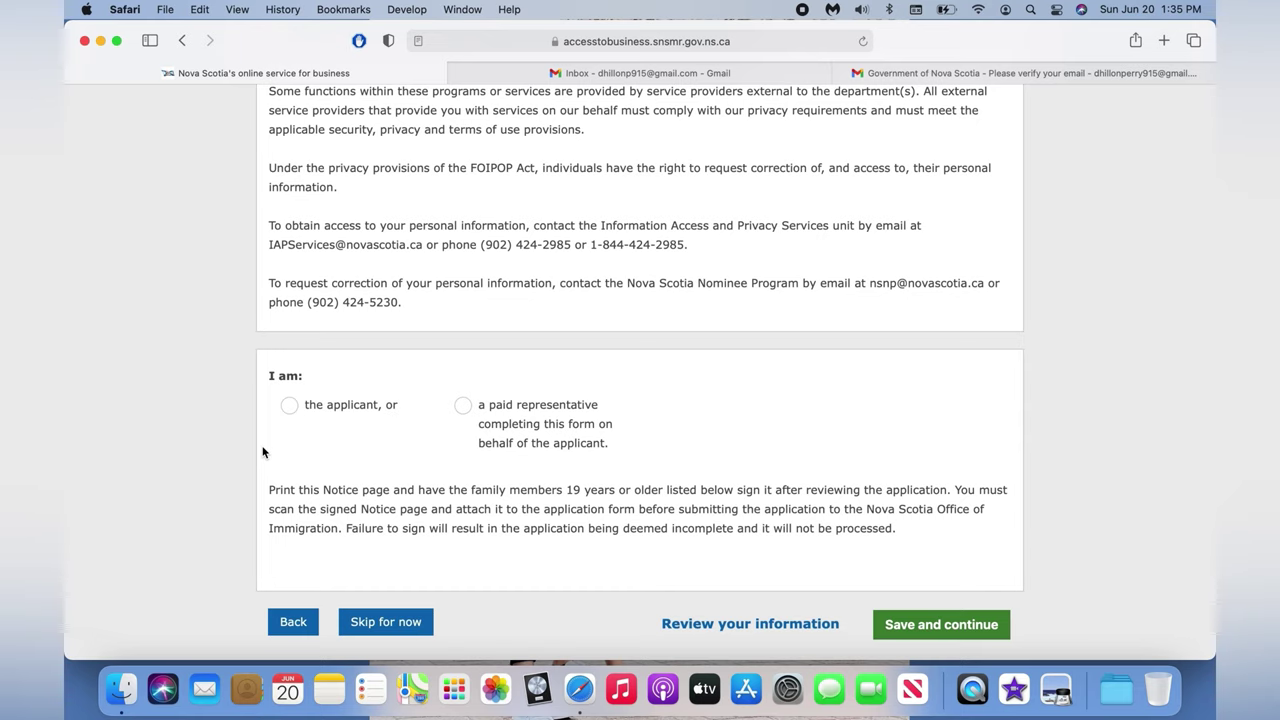
# Step: Sign the Notice of Authority as the applicant, entering the applicant's name and date 20/06/2021
pyautogui.click(290, 406)
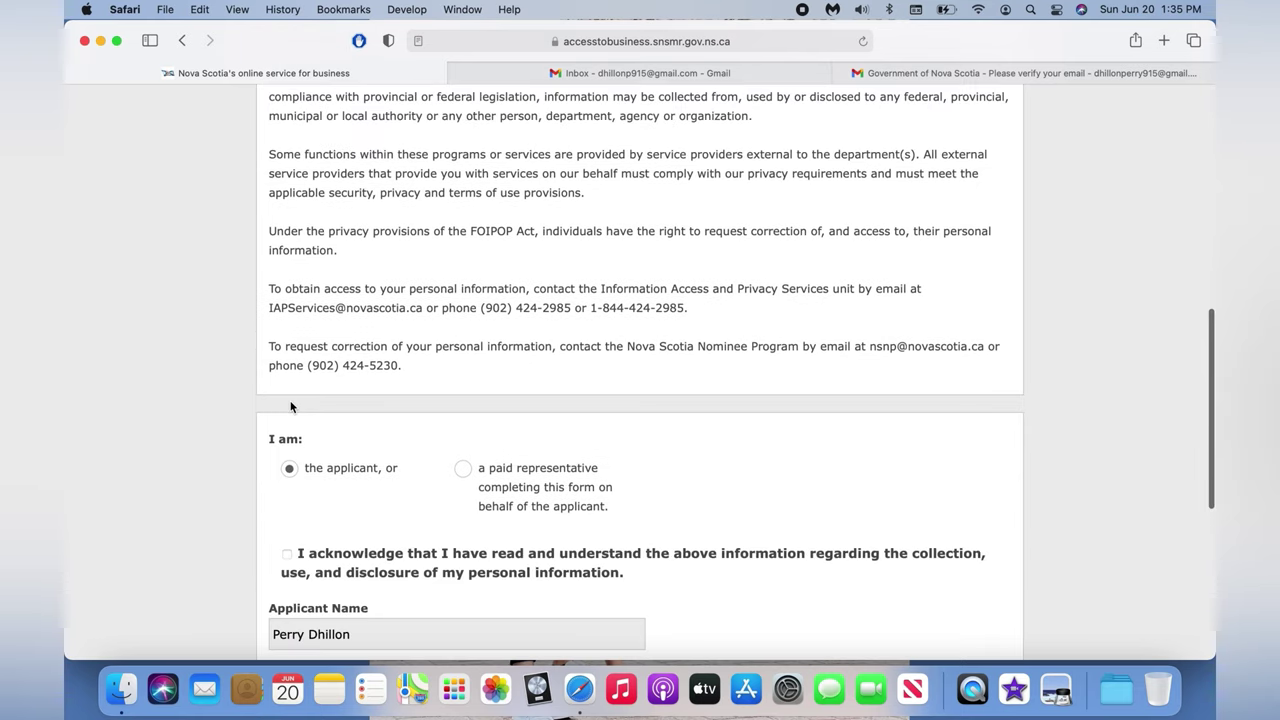
pyautogui.scroll(-5, 201, 462)
pyautogui.scroll(-1, 201, 466)
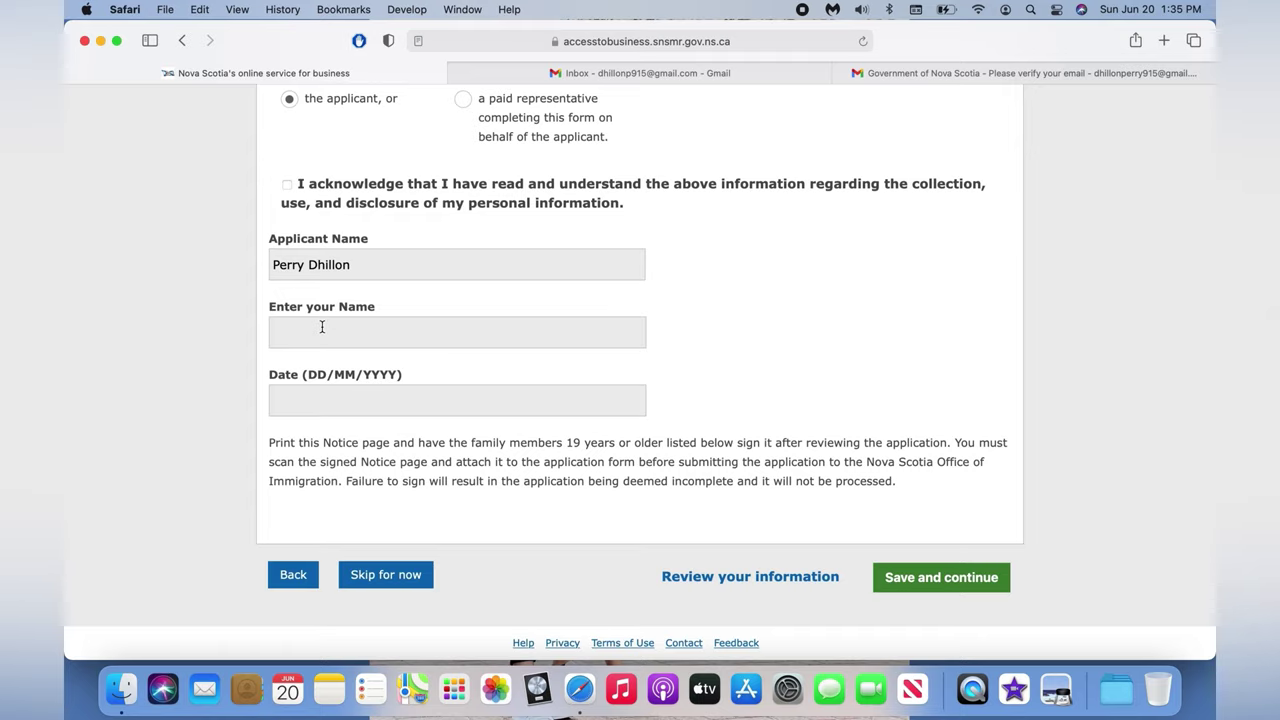
pyautogui.write('20')
pyautogui.write('/06')
pyautogui.write('/202')
pyautogui.write('1')
# Step: Save the notice, tick the required personal information acknowledgement after the error, and save again
pyautogui.click(911, 578)
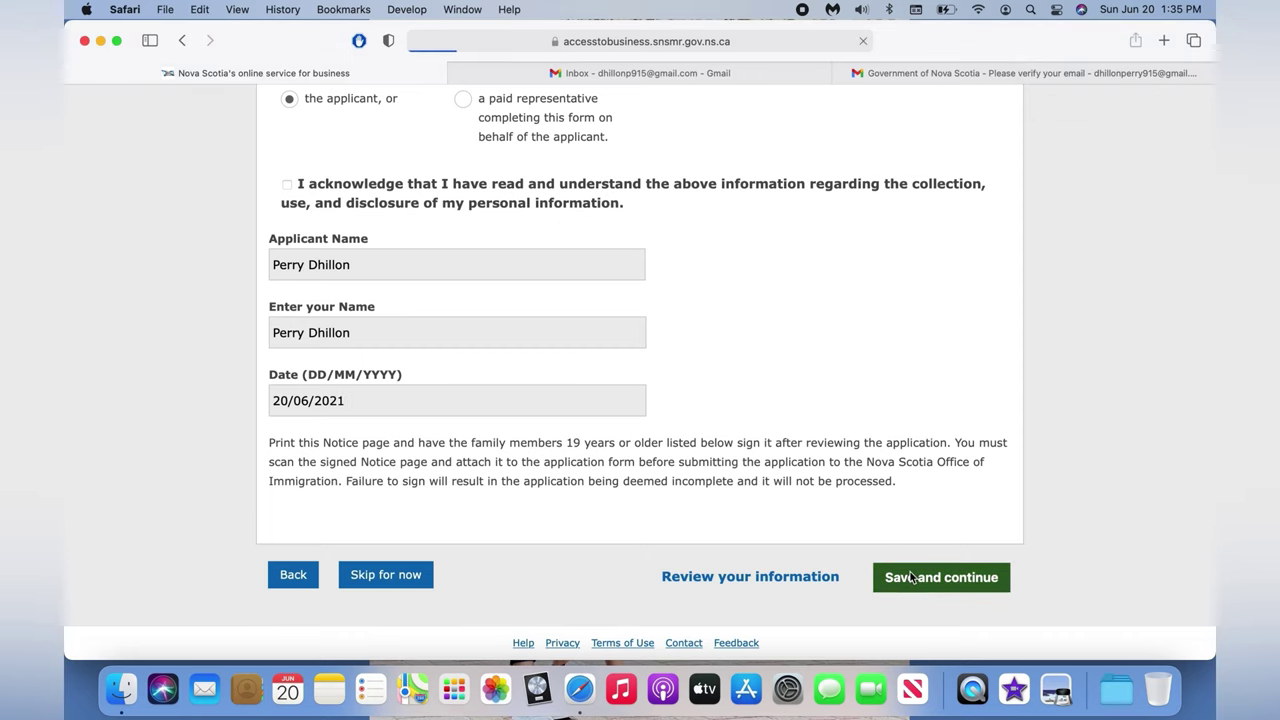
pyautogui.scroll(-3, 487, 460)
pyautogui.scroll(-15, 487, 466)
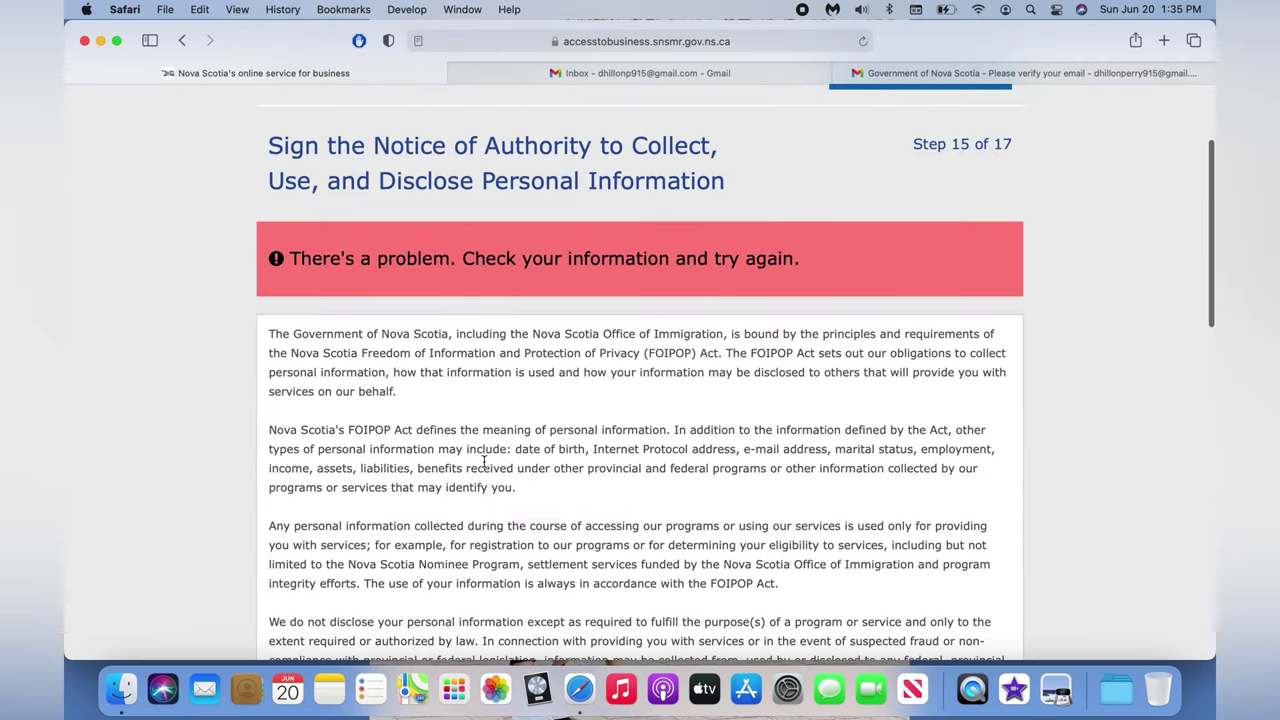
pyautogui.scroll(-5, 486, 466)
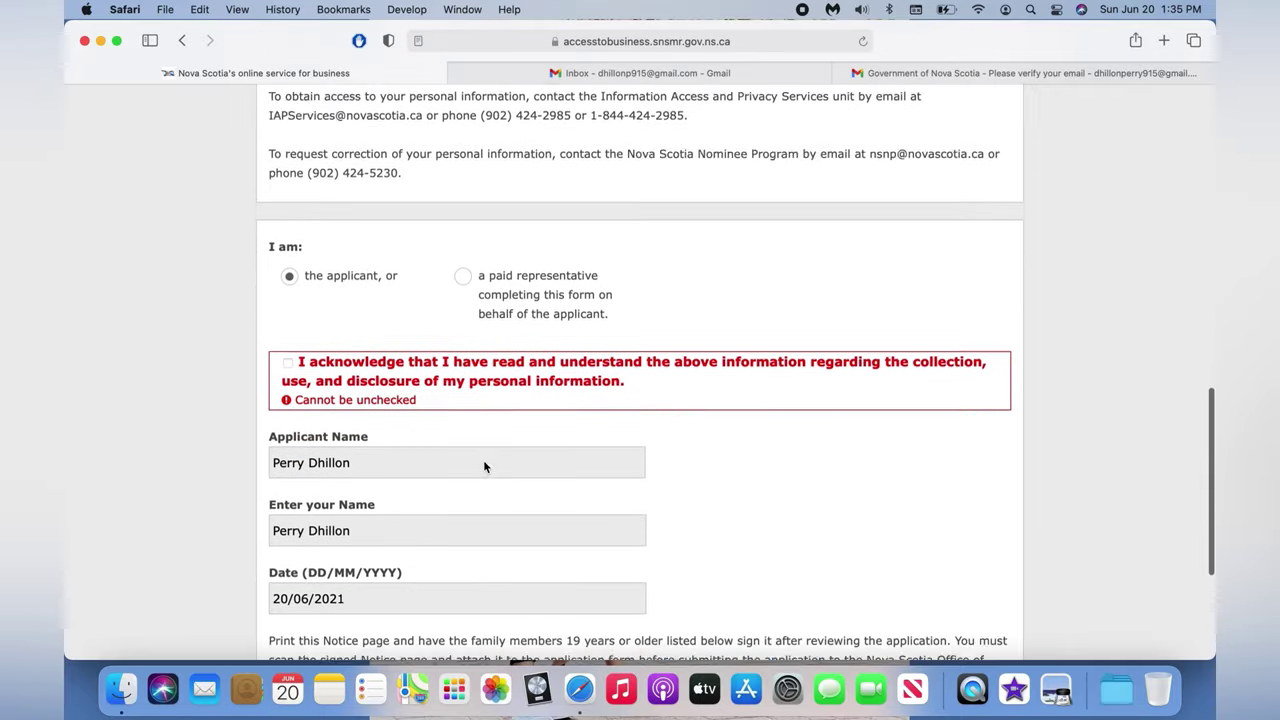
pyautogui.click(287, 230)
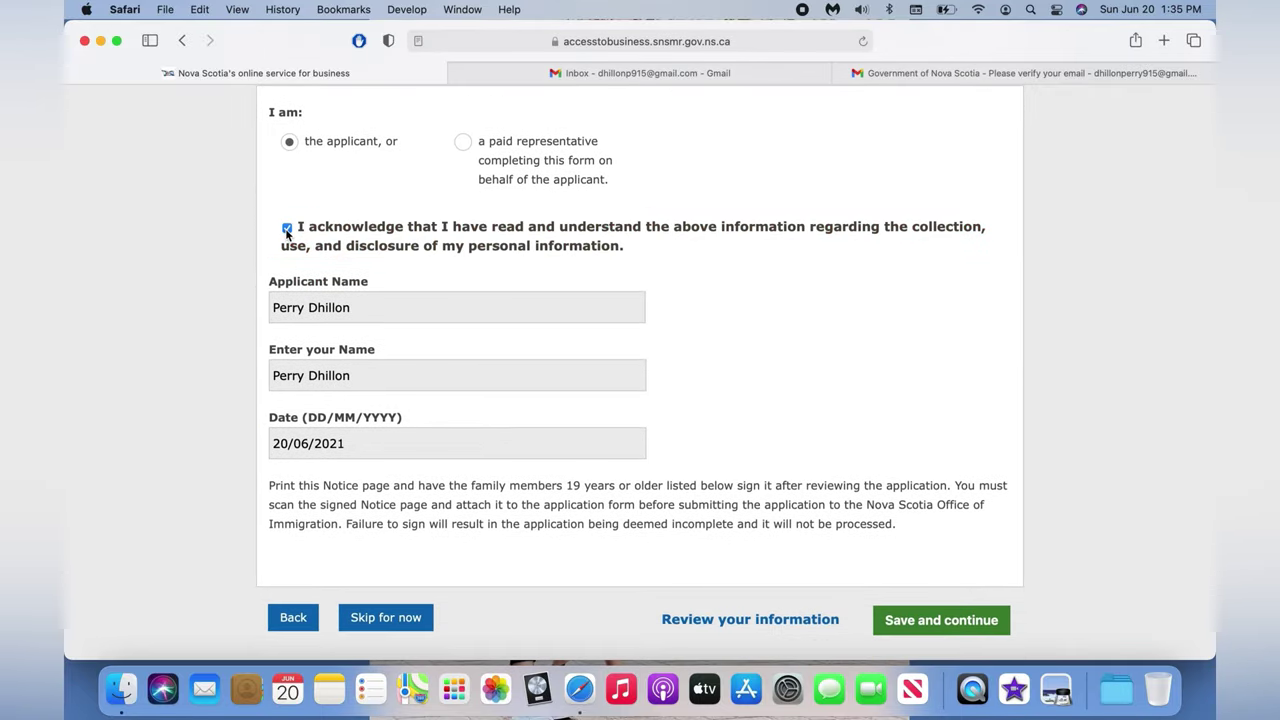
pyautogui.scroll(-2, 686, 365)
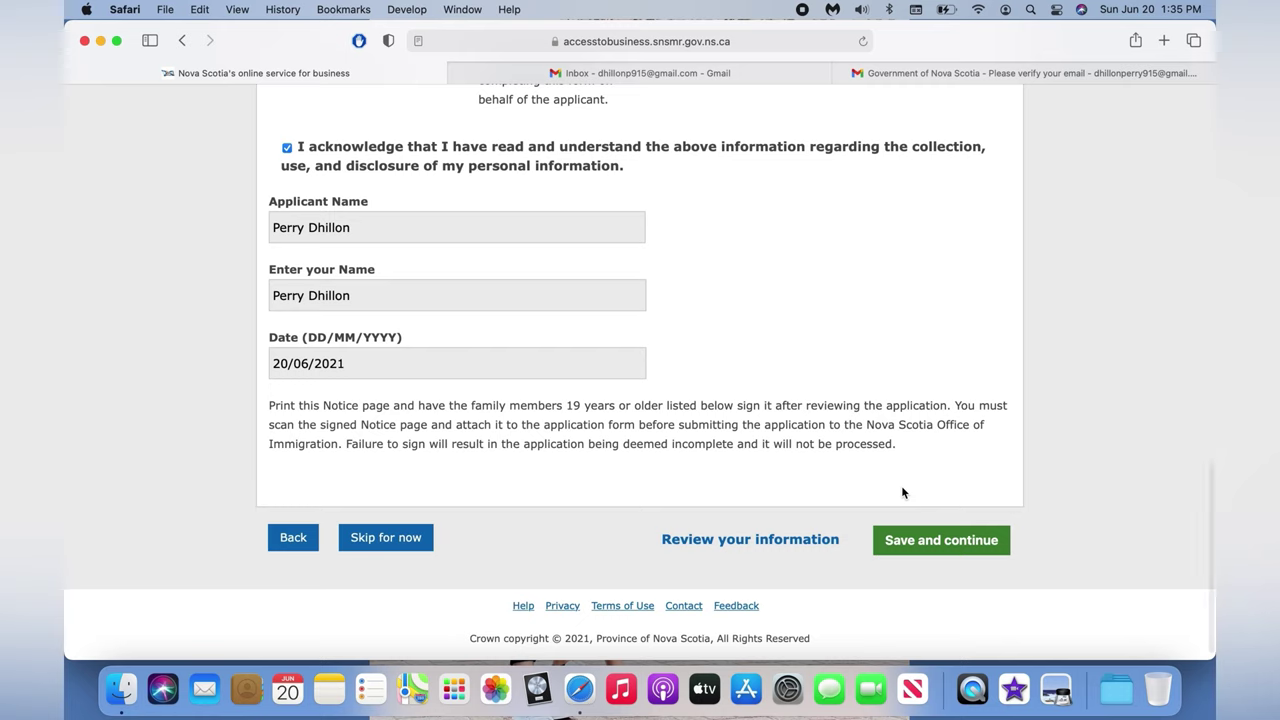
pyautogui.click(931, 548)
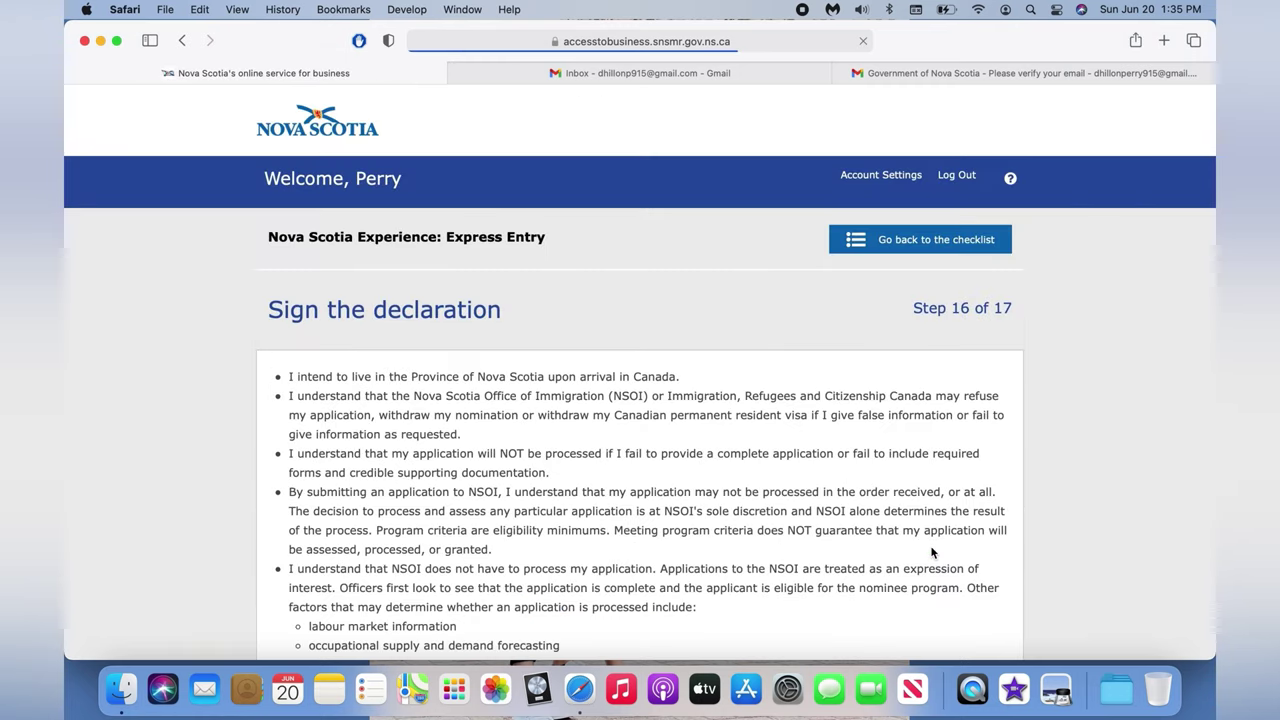
# Step: Fill in the declaration with the applicant's name and the date 20/06/2021
pyautogui.scroll(-10, 571, 448)
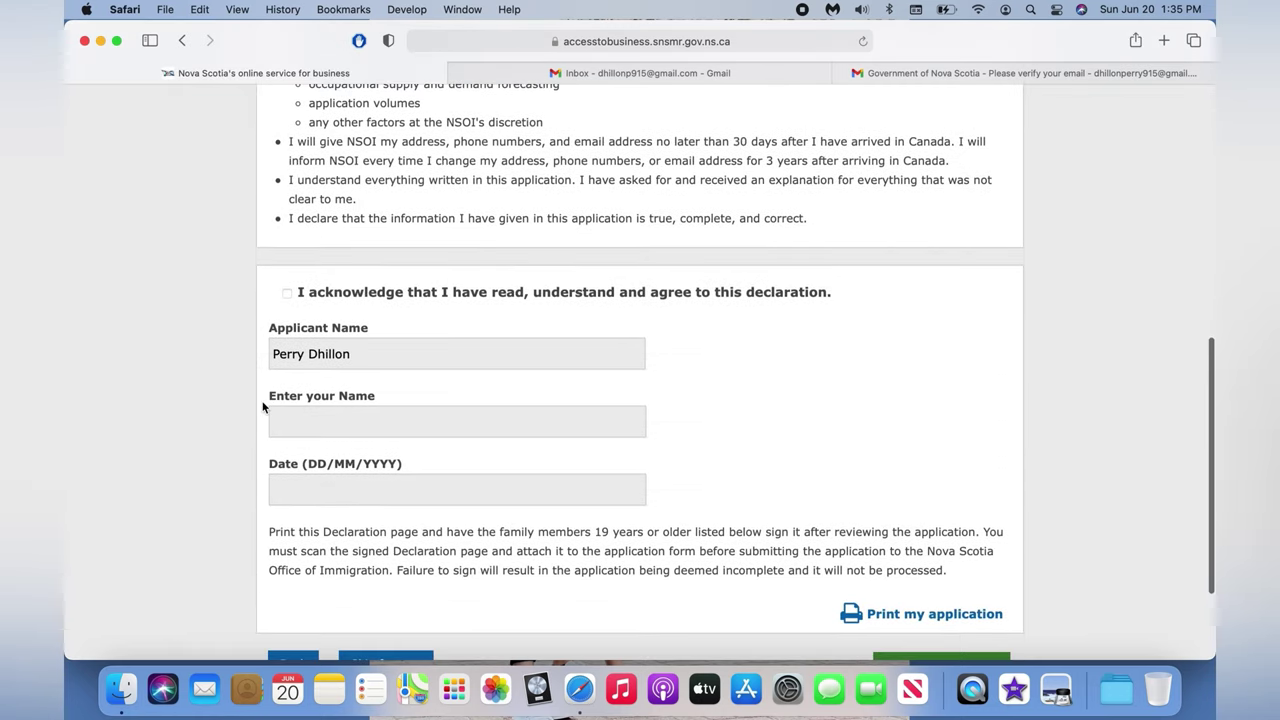
pyautogui.scroll(-3, 270, 405)
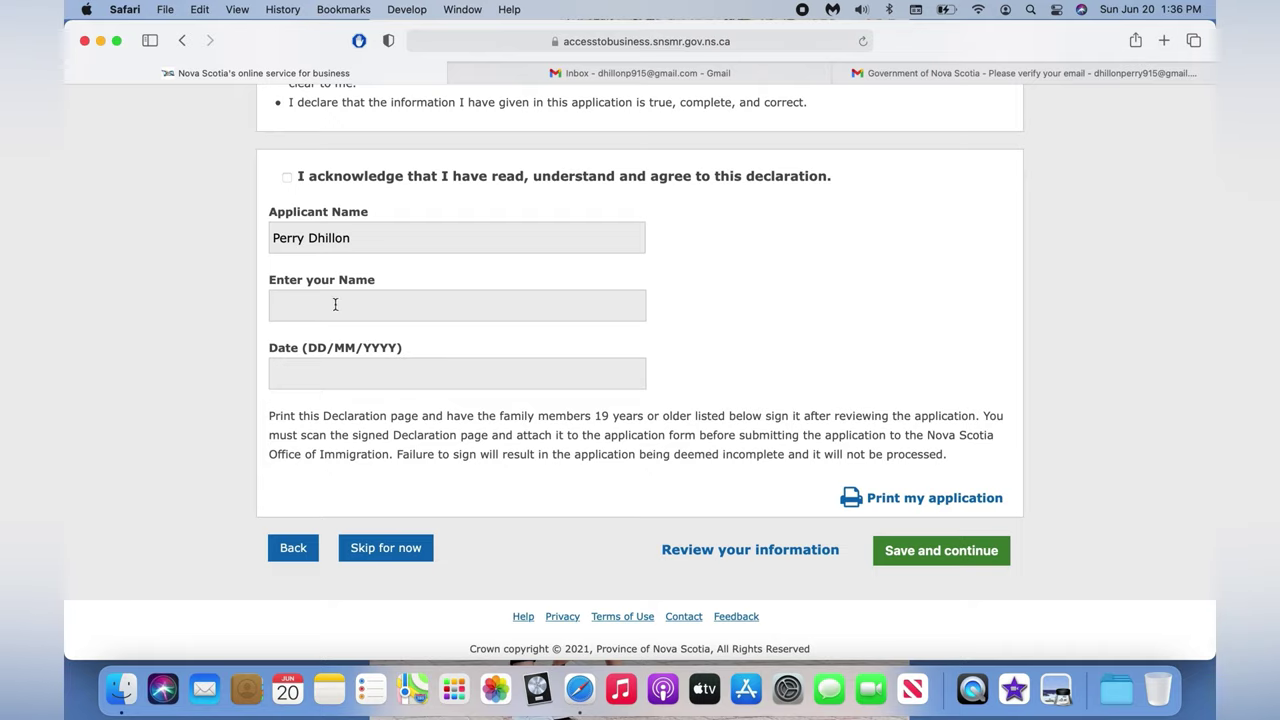
pyautogui.click(334, 305)
pyautogui.click(310, 367)
pyautogui.write('20/0')
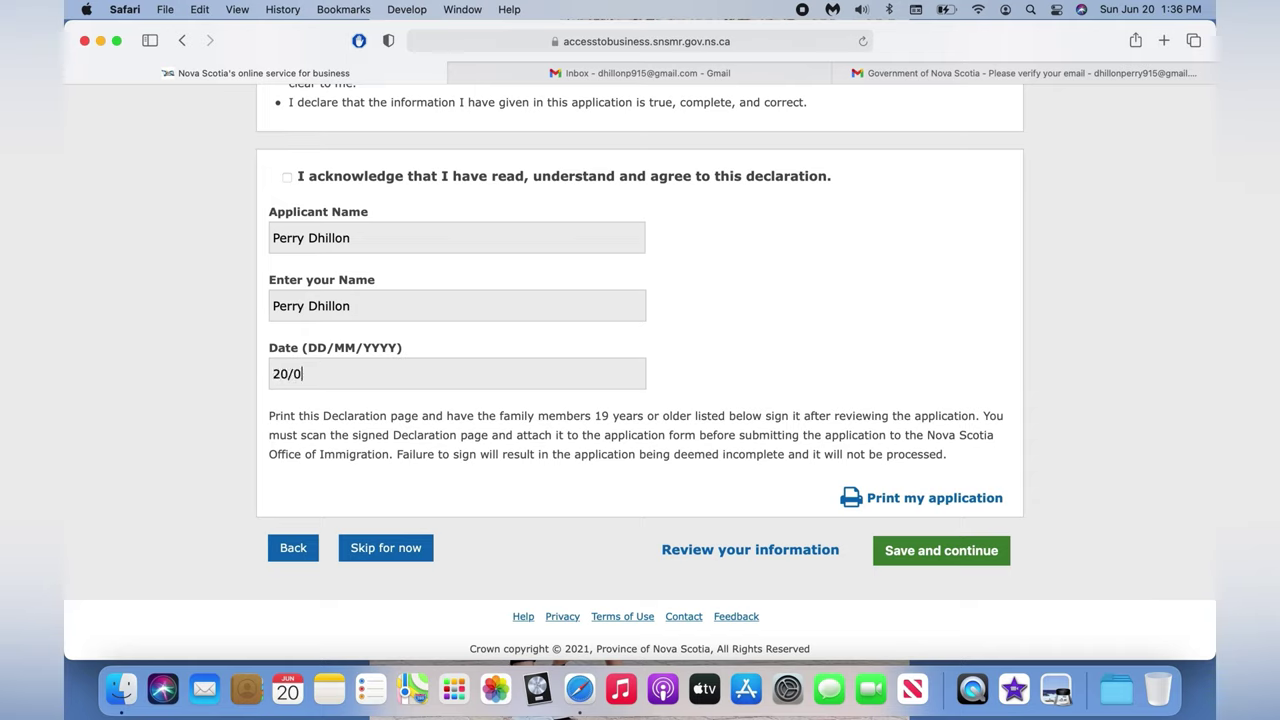
pyautogui.write('6/2021')
# Step: Read through the declaration and proceed to Review your information
pyautogui.scroll(10, 576, 440)
pyautogui.scroll(-10, 576, 440)
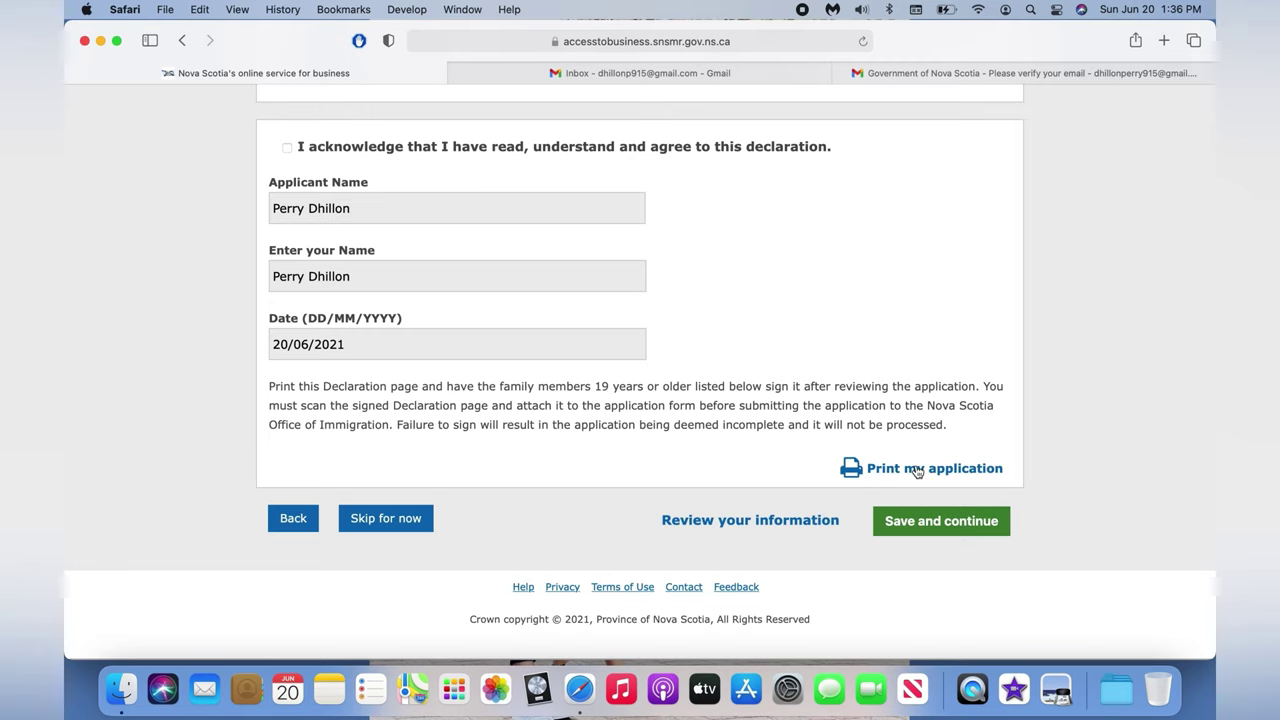
pyautogui.scroll(15, 893, 301)
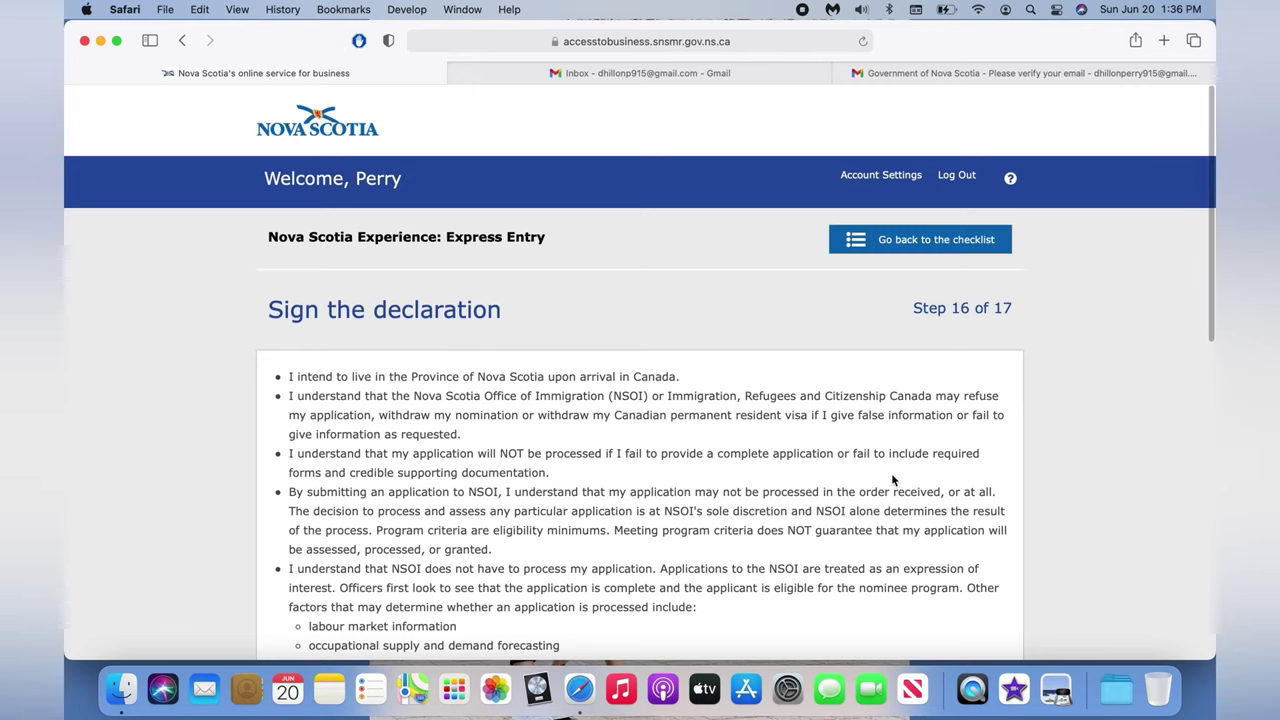
pyautogui.scroll(-15, 893, 480)
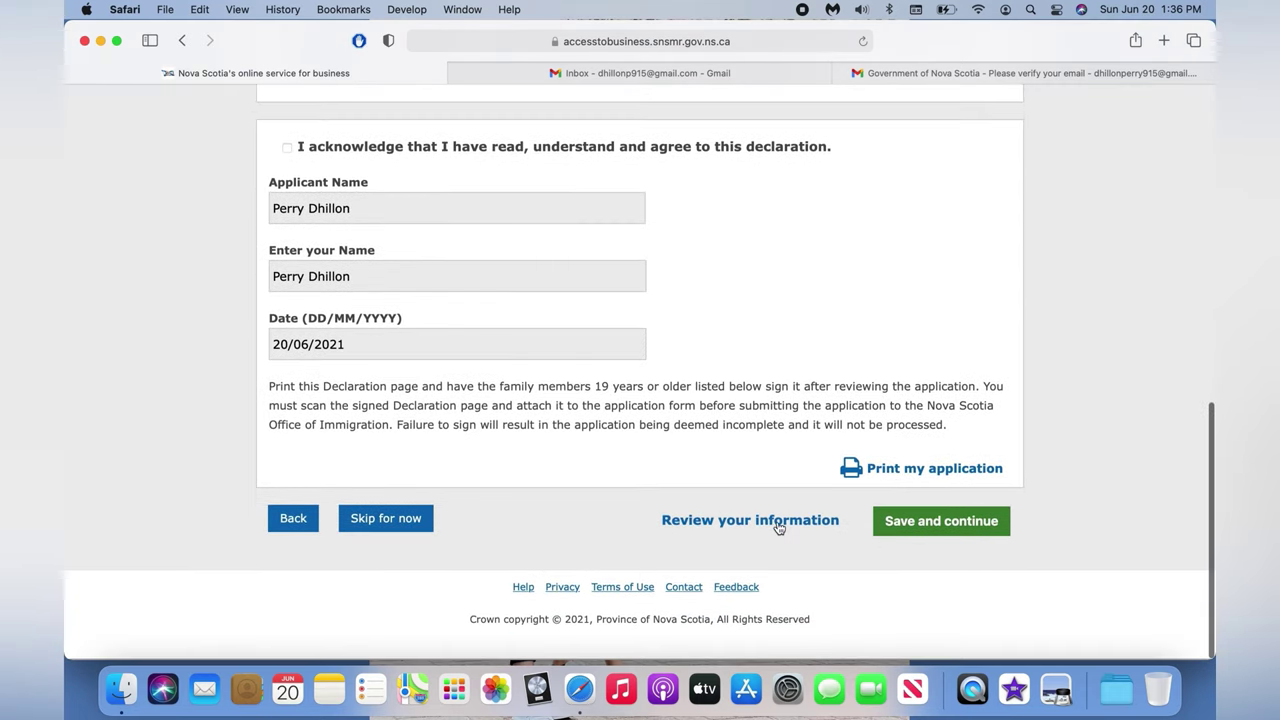
pyautogui.click(779, 524)
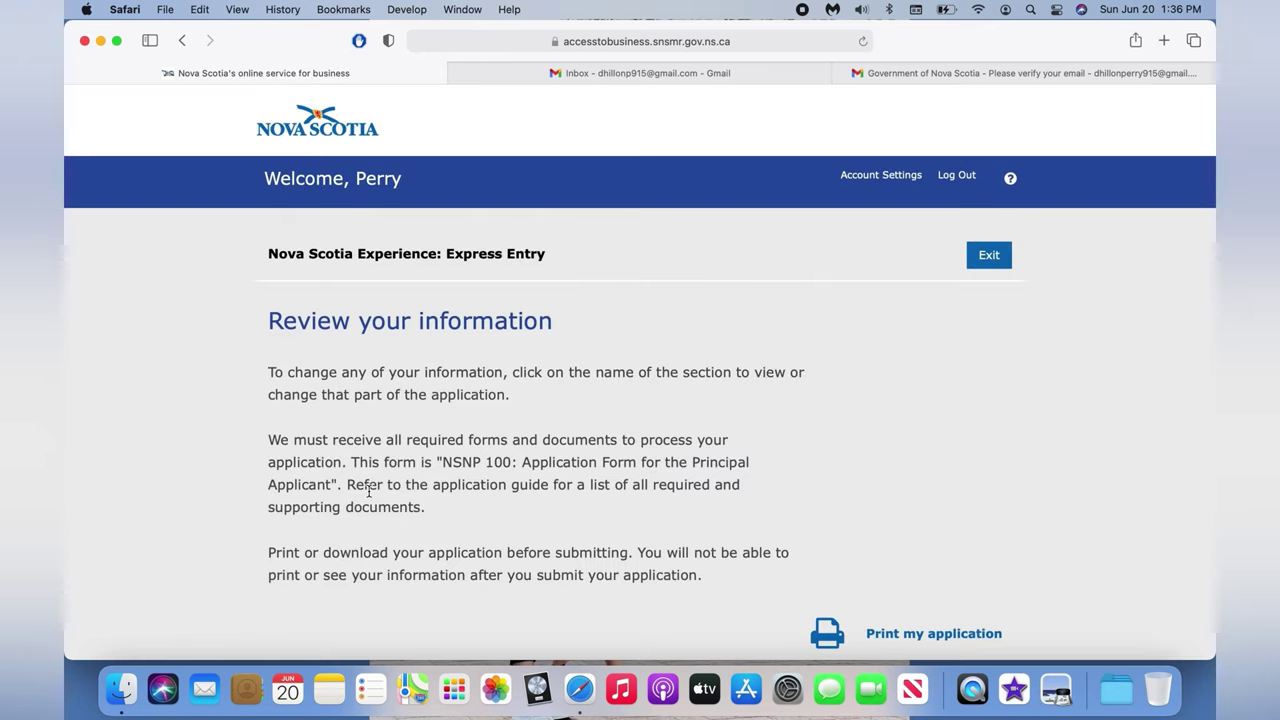
# Step: Scroll the Application Sections checklist to see which sections remain incomplete (12, 13, 16, 17)
pyautogui.scroll(-8, 368, 495)
pyautogui.scroll(-5, 175, 486)
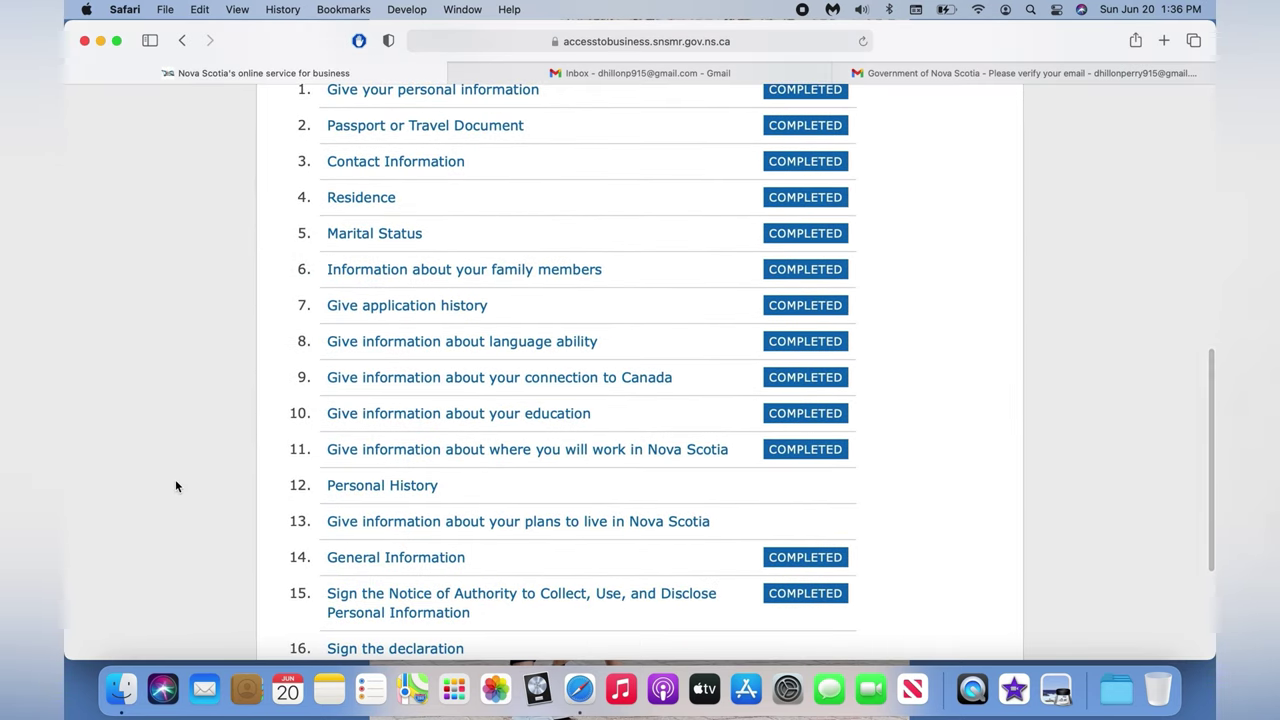
pyautogui.scroll(5, 175, 486)
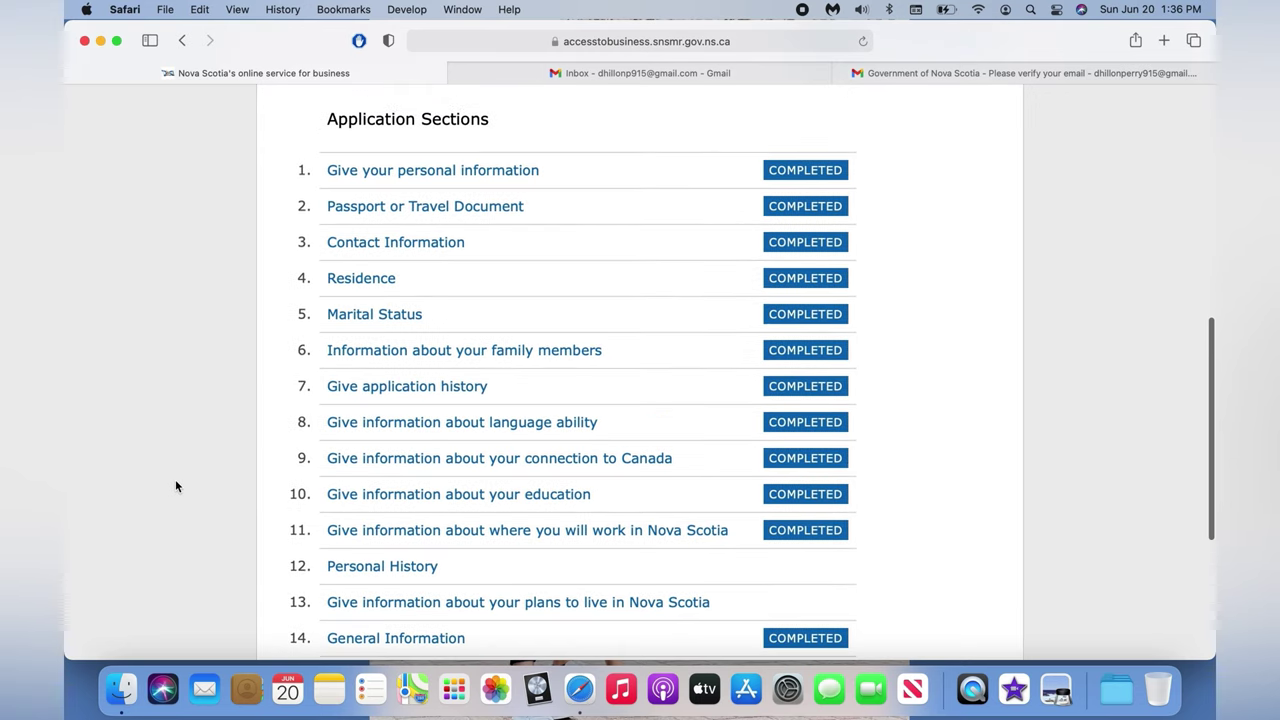
pyautogui.scroll(-6, 175, 486)
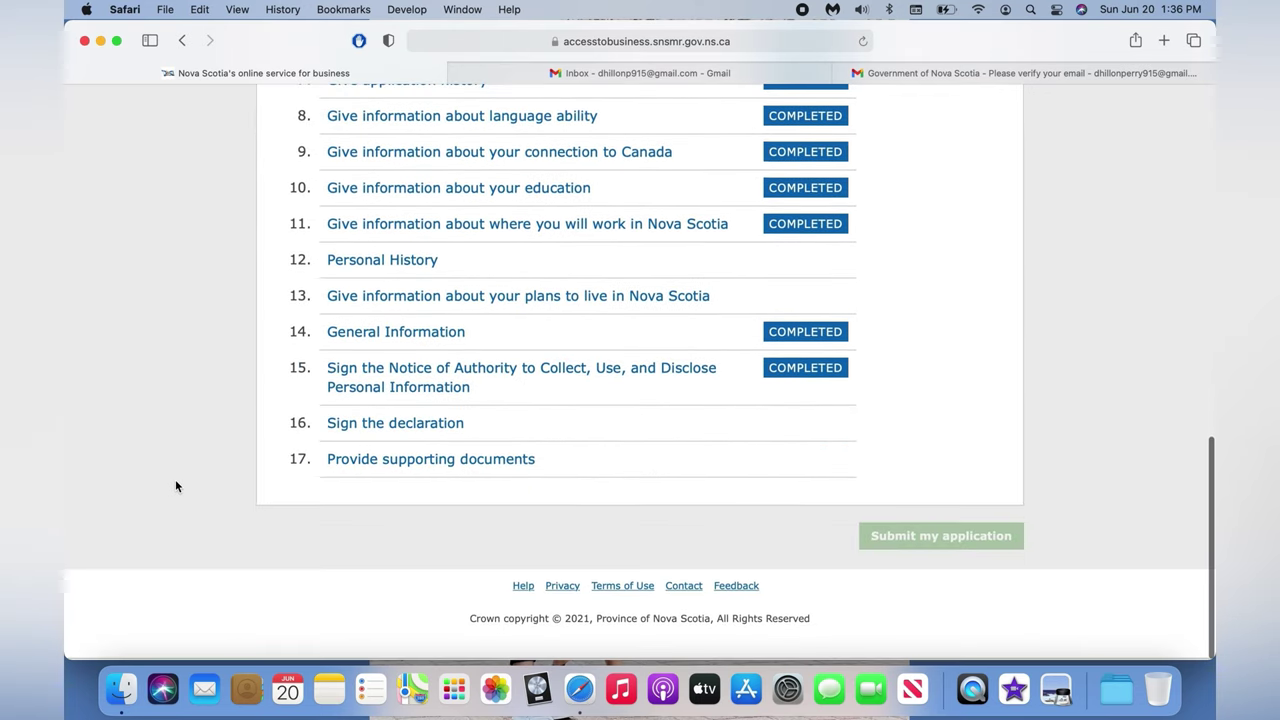